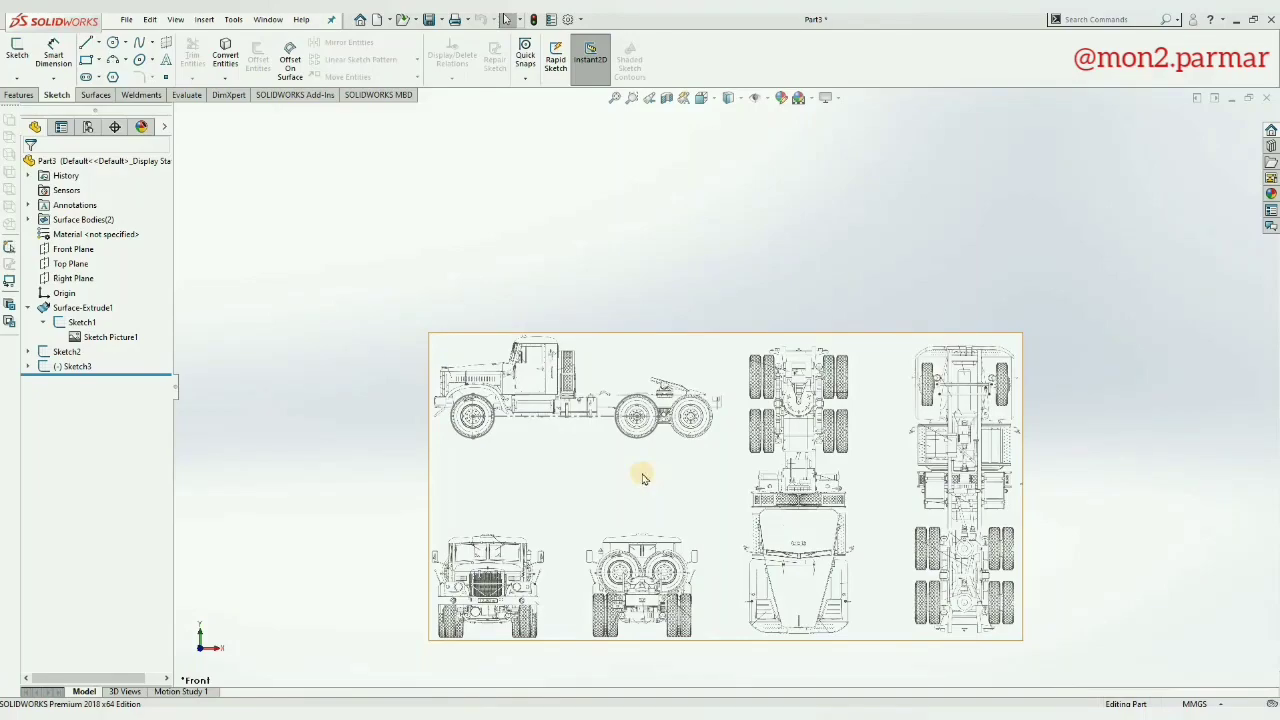
# Step: Show the truck blueprints in the Four View layout: Front, Left, Top and Trimetric
pyautogui.scroll(-3, 538, 425)
pyautogui.scroll(-2, 452, 409)
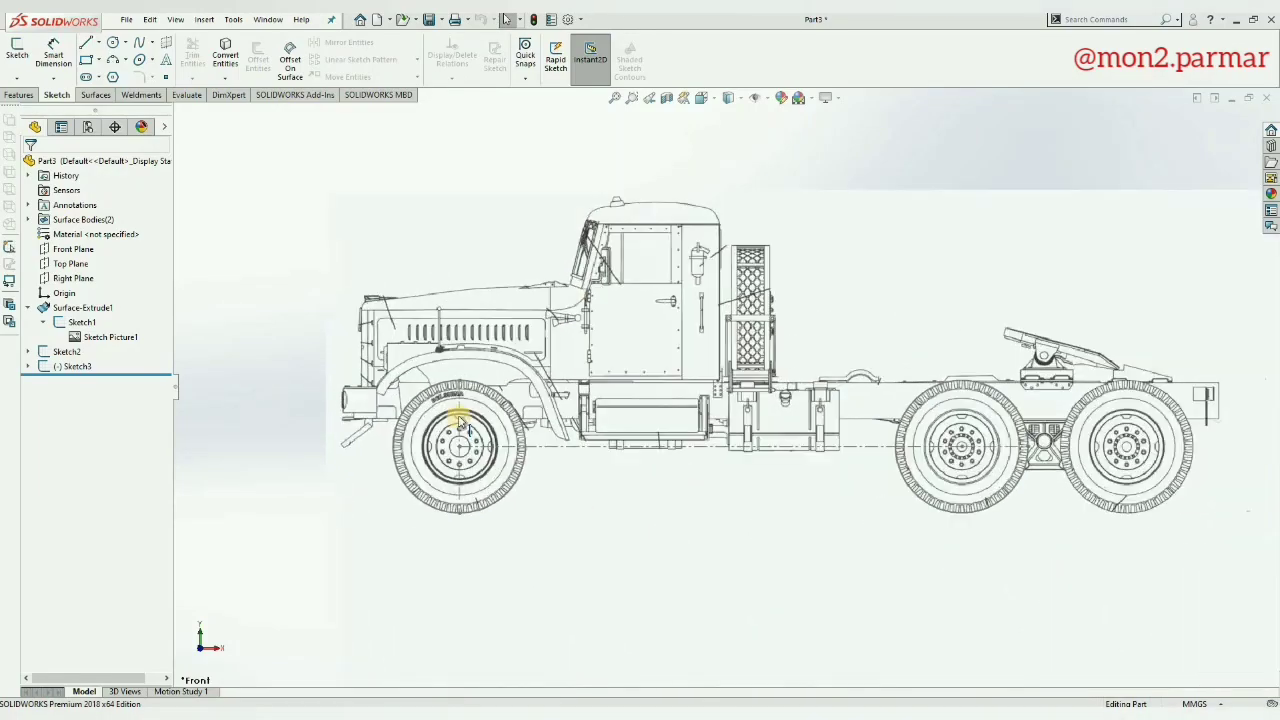
pyautogui.scroll(1, 580, 286)
pyautogui.scroll(-1, 650, 200)
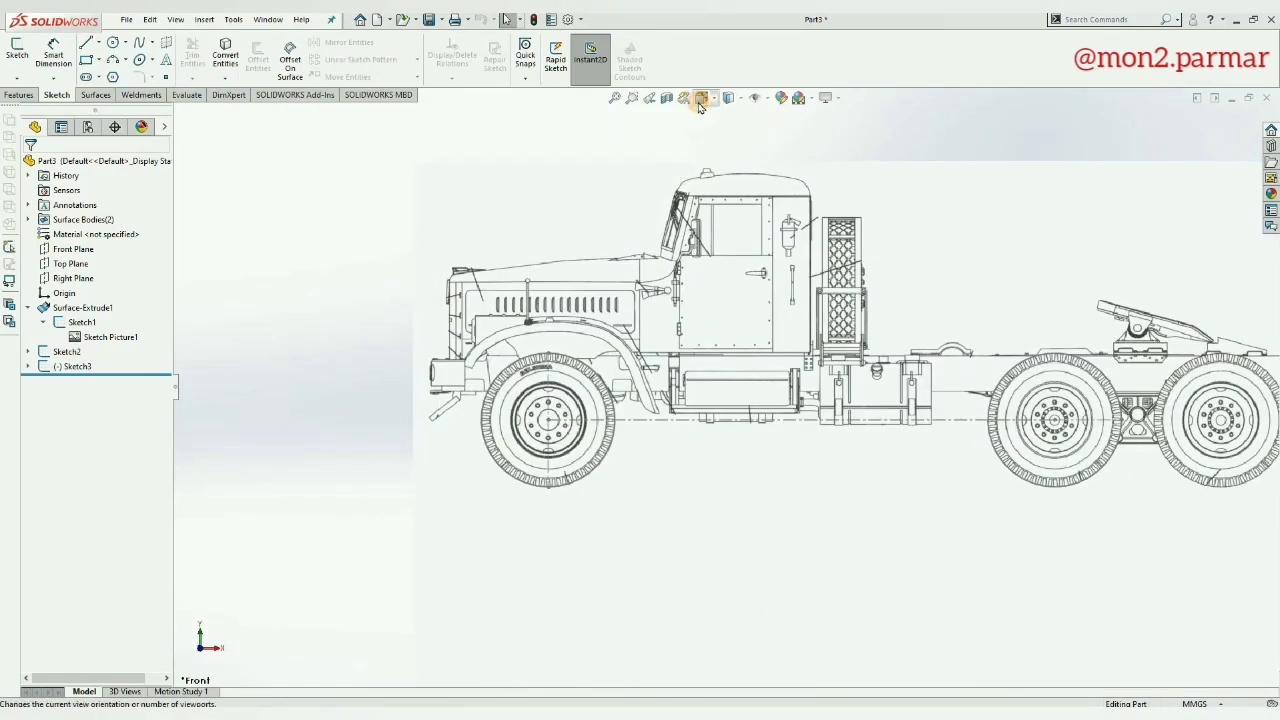
pyautogui.click(700, 106)
pyautogui.click(748, 192)
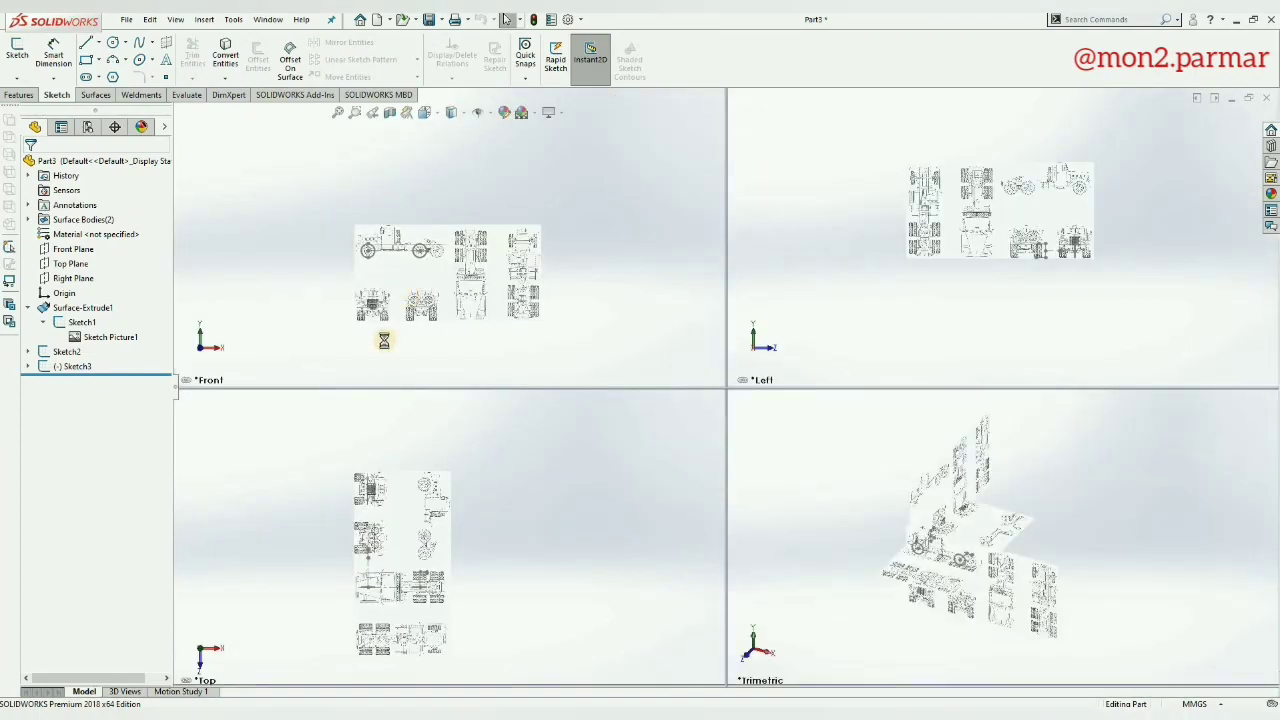
pyautogui.scroll(-3, 383, 313)
pyautogui.scroll(-2, 429, 157)
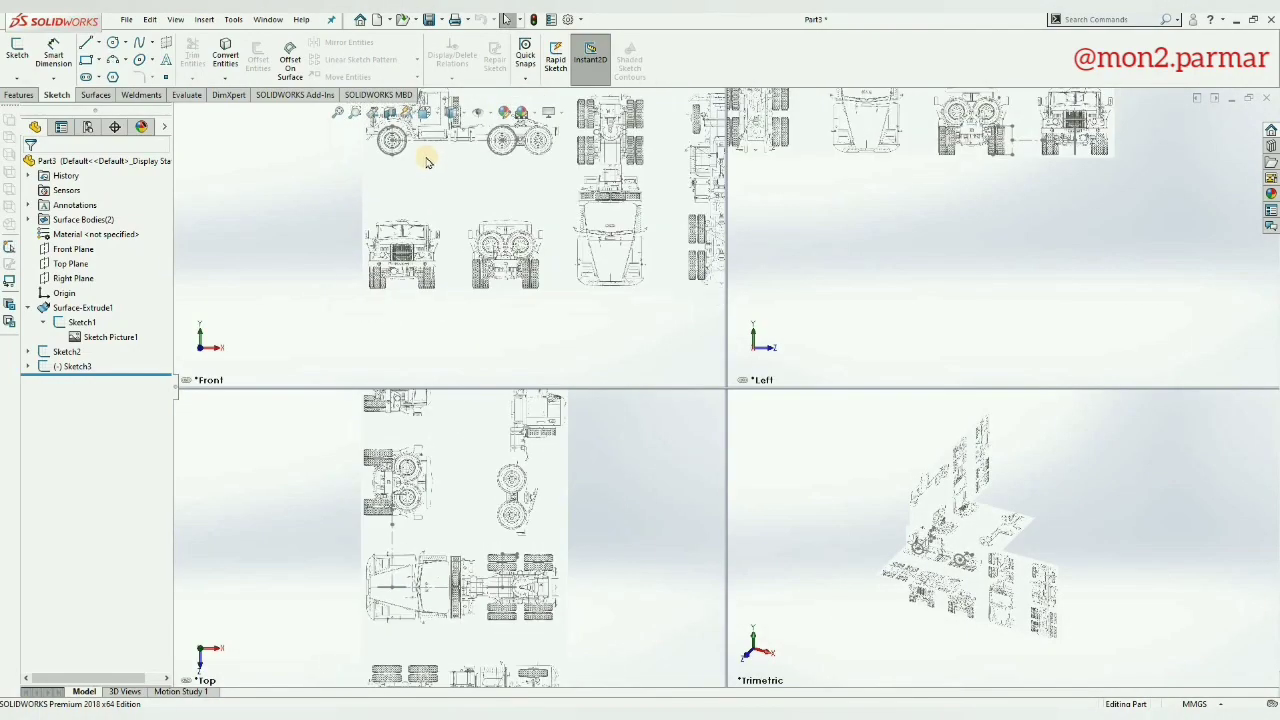
pyautogui.scroll(-2, 343, 206)
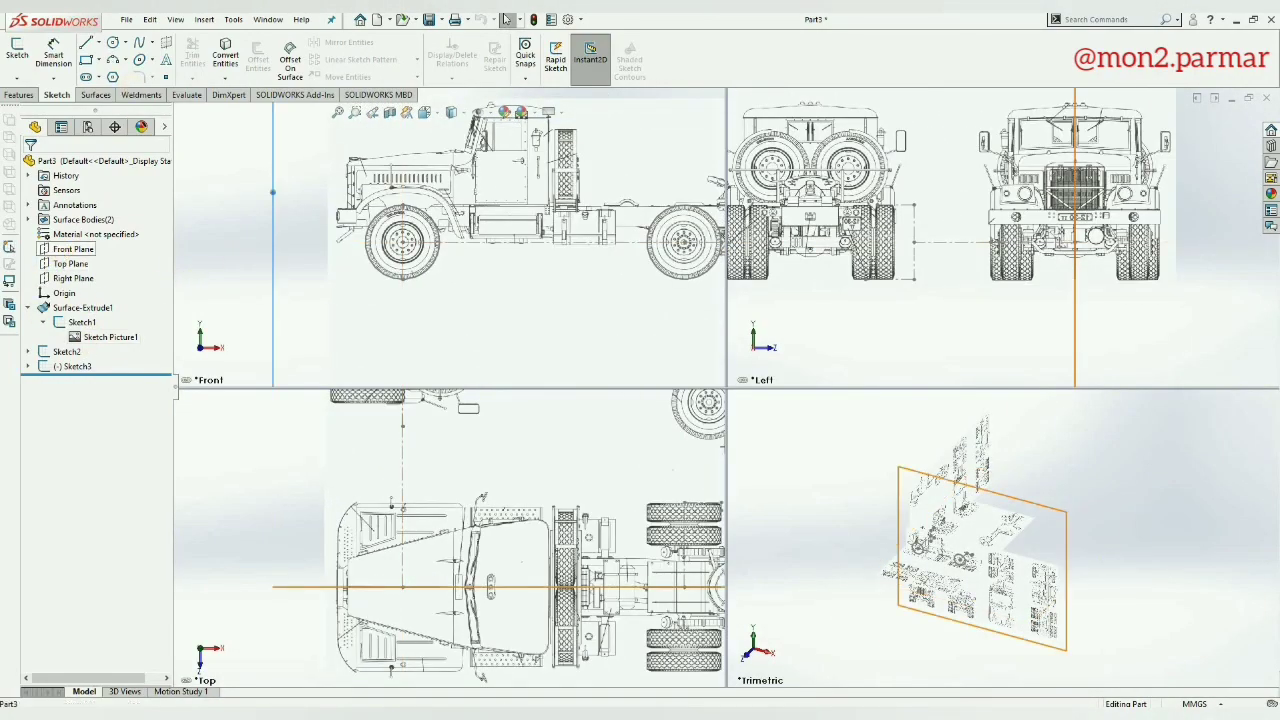
# Step: Start a sketch on the Front Plane, zoomed in on the front wheel
pyautogui.click(73, 249)
pyautogui.click(17, 50)
pyautogui.scroll(-1, 400, 245)
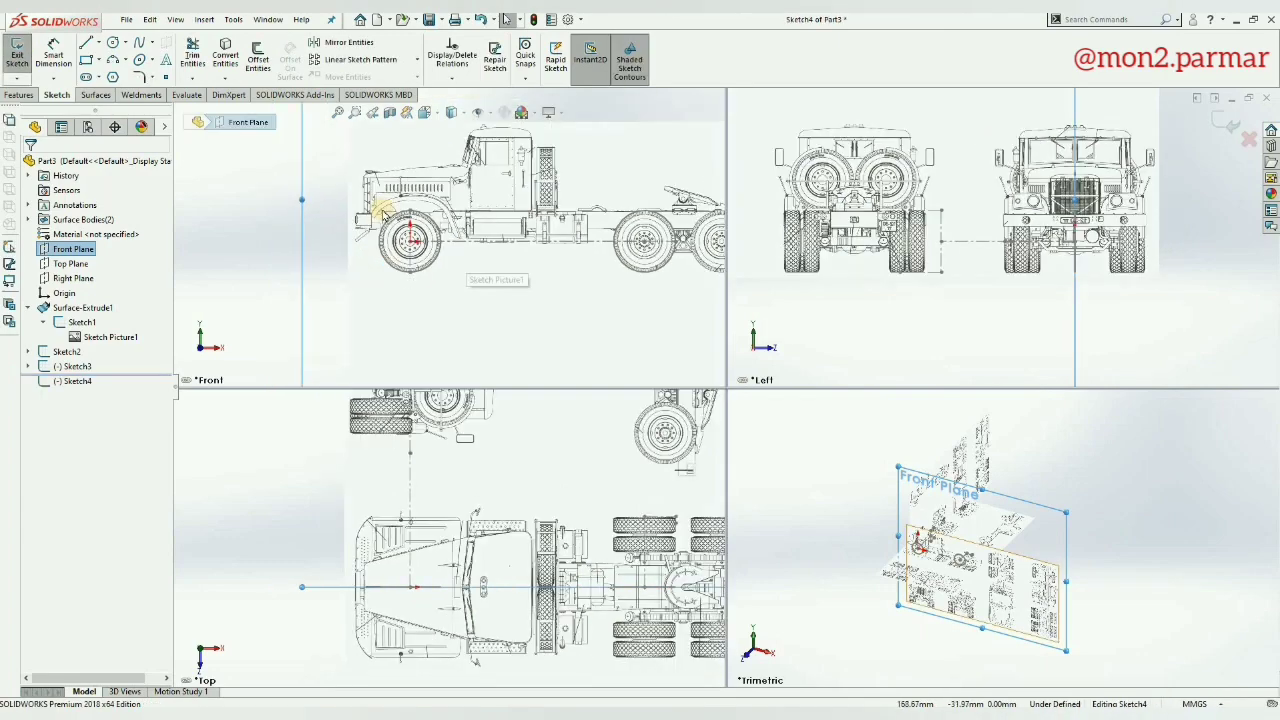
pyautogui.scroll(-3, 405, 250)
pyautogui.scroll(-2, 425, 295)
pyautogui.scroll(-1, 430, 290)
pyautogui.scroll(1, 428, 283)
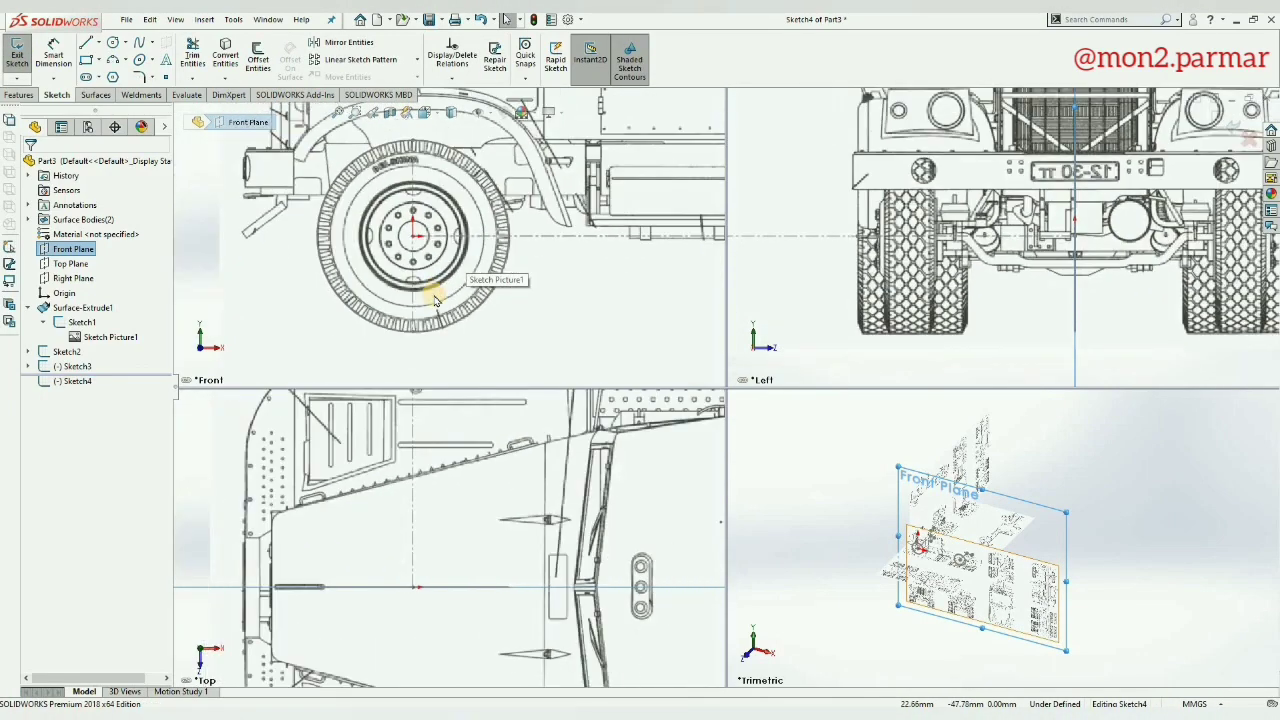
pyautogui.scroll(1, 428, 283)
pyautogui.scroll(-2, 400, 240)
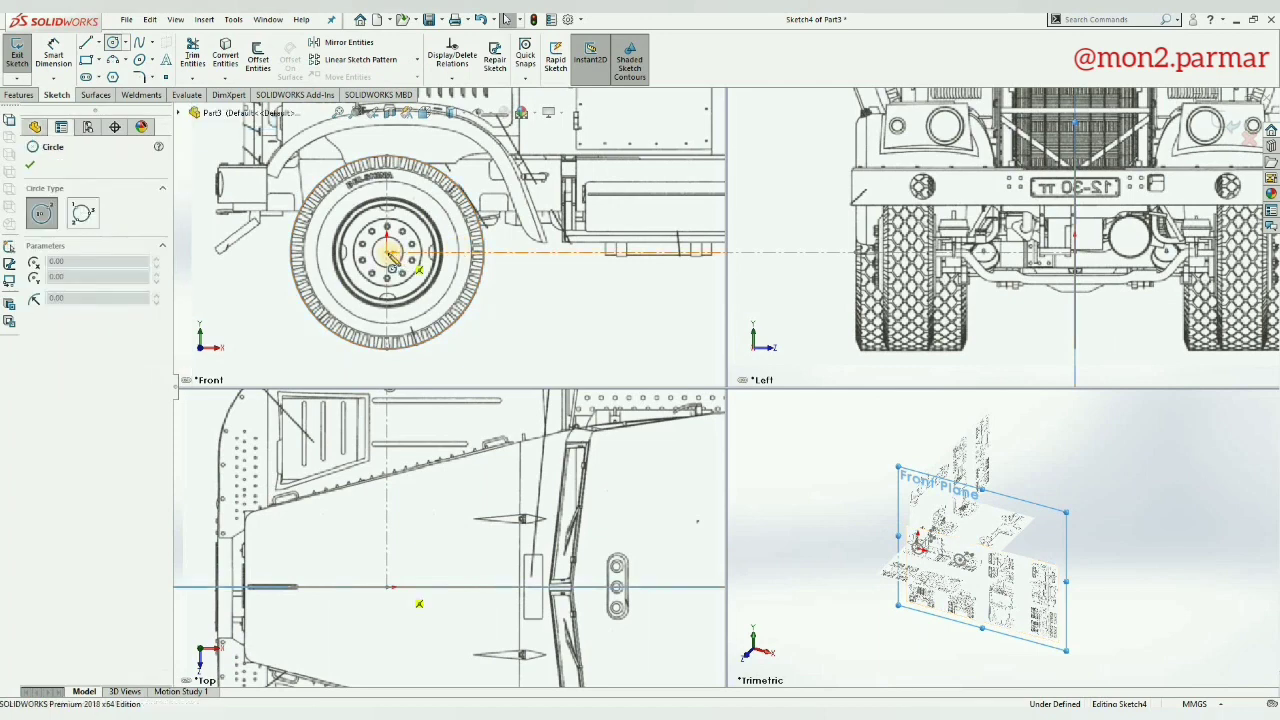
# Step: Draw a 93.50 radius circle from the wheel centre to the tyre edge
pyautogui.click(387, 250)
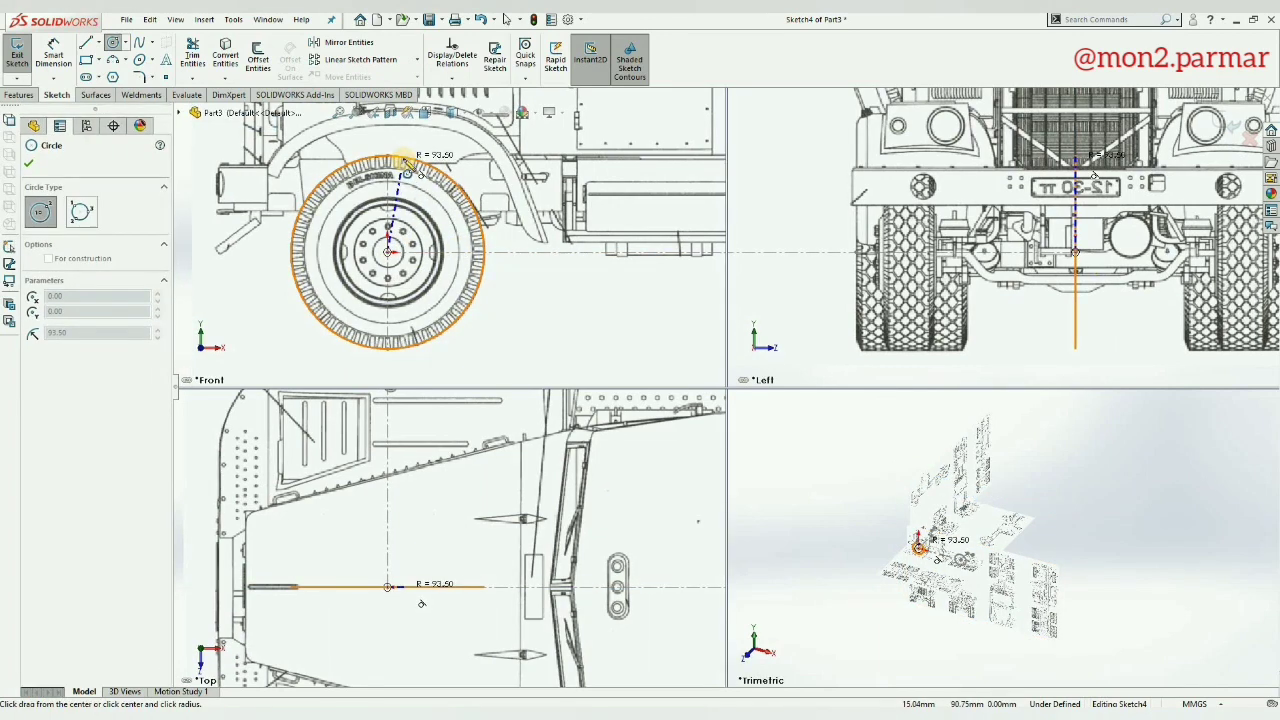
pyautogui.click(420, 172)
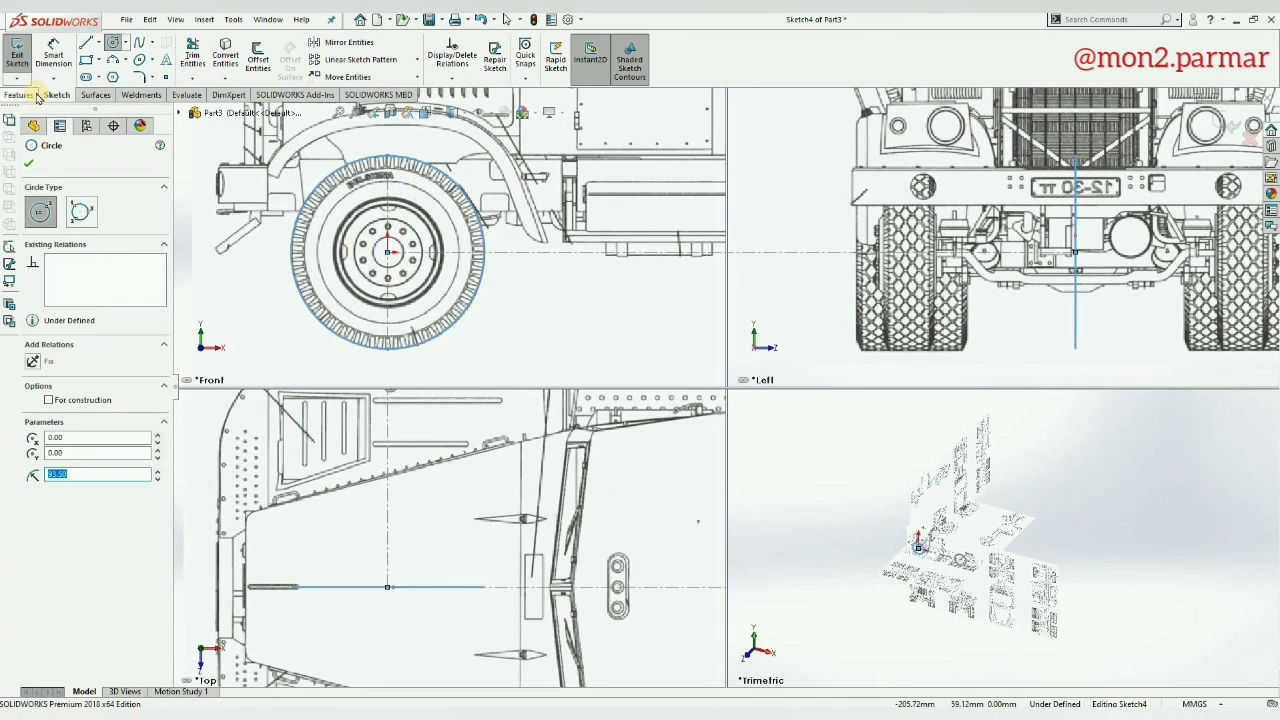
pyautogui.click(18, 60)
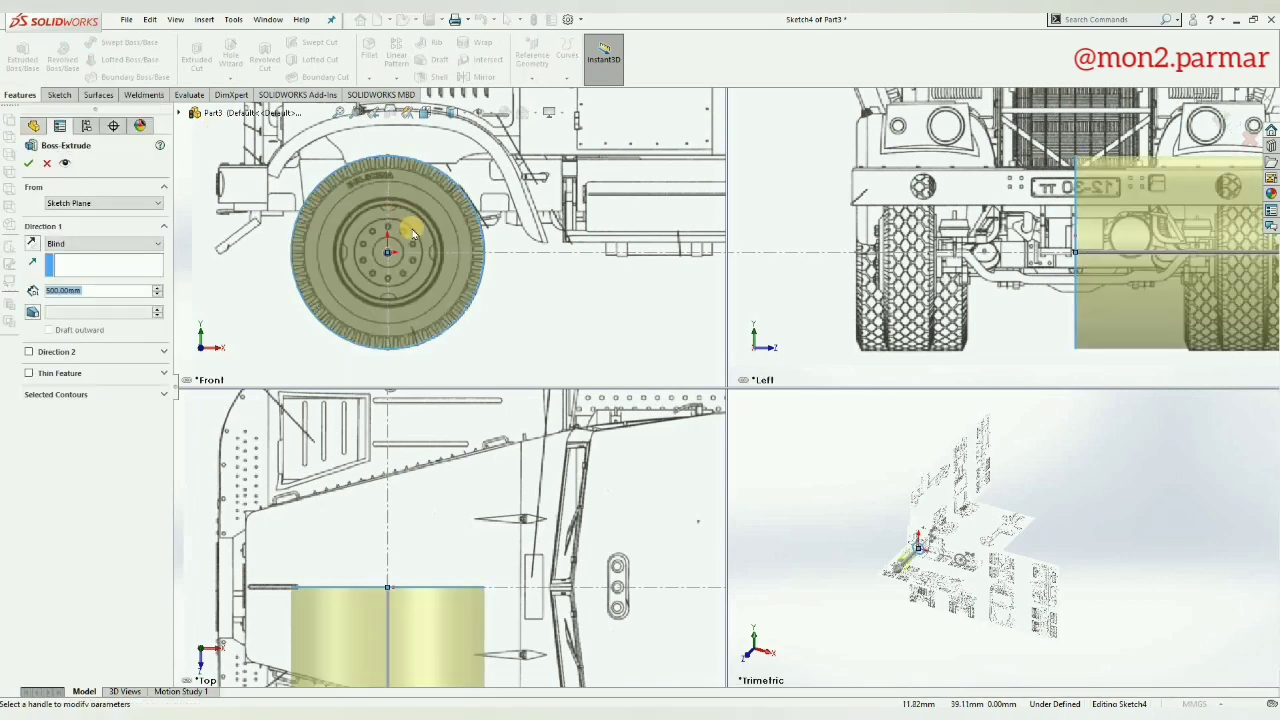
# Step: Make the extrusion start from an offset of 135 mm from the sketch plane
pyautogui.click(75, 203)
pyautogui.press('Return')
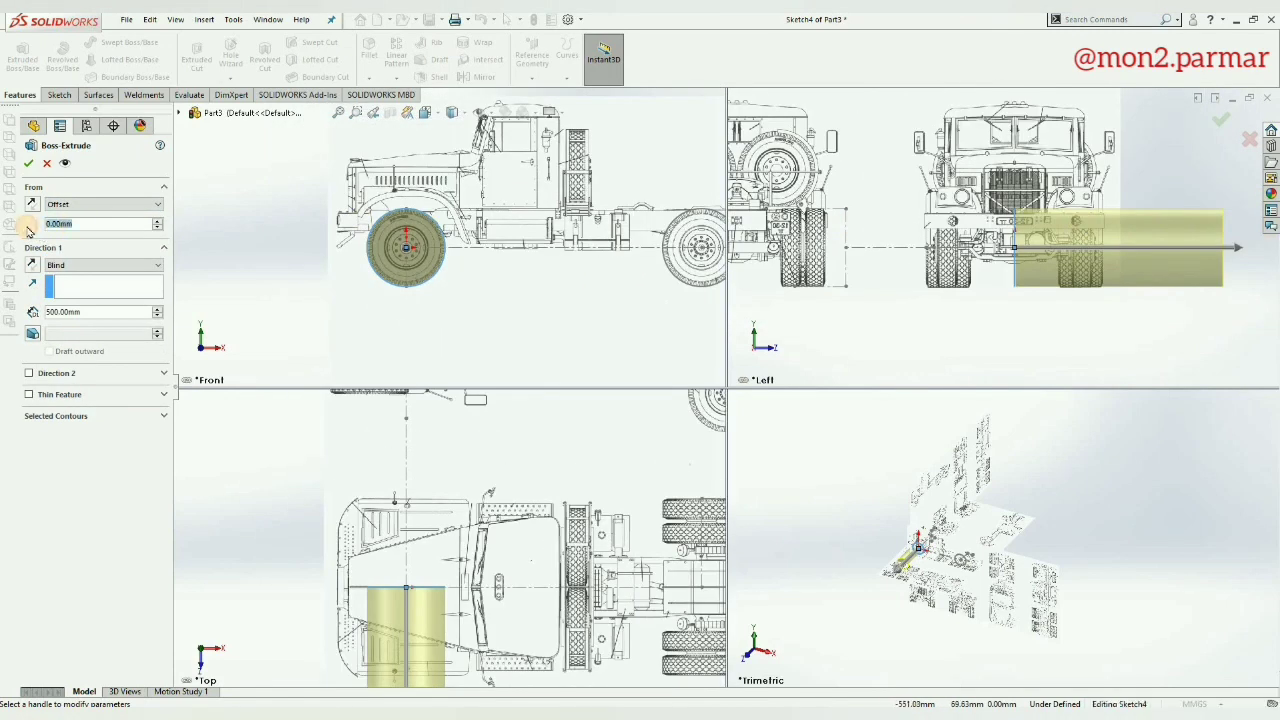
pyautogui.write('300')
pyautogui.press('Return')
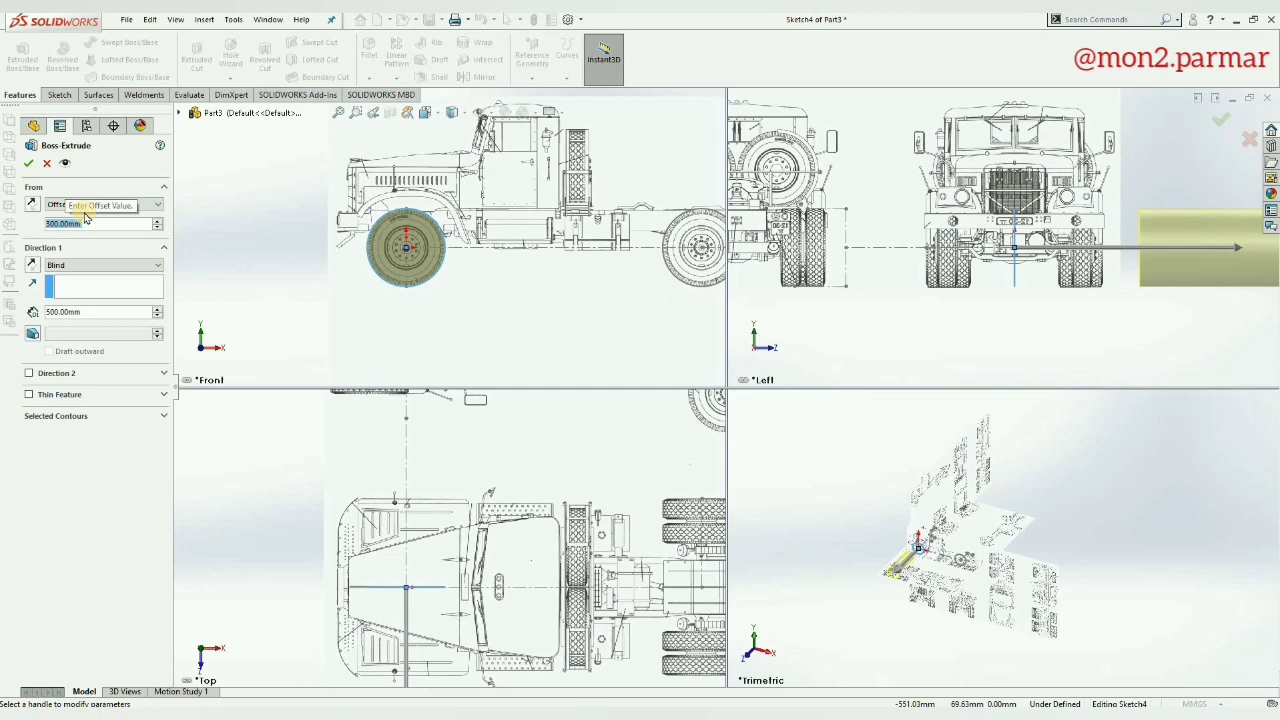
pyautogui.write('150')
pyautogui.press('Return')
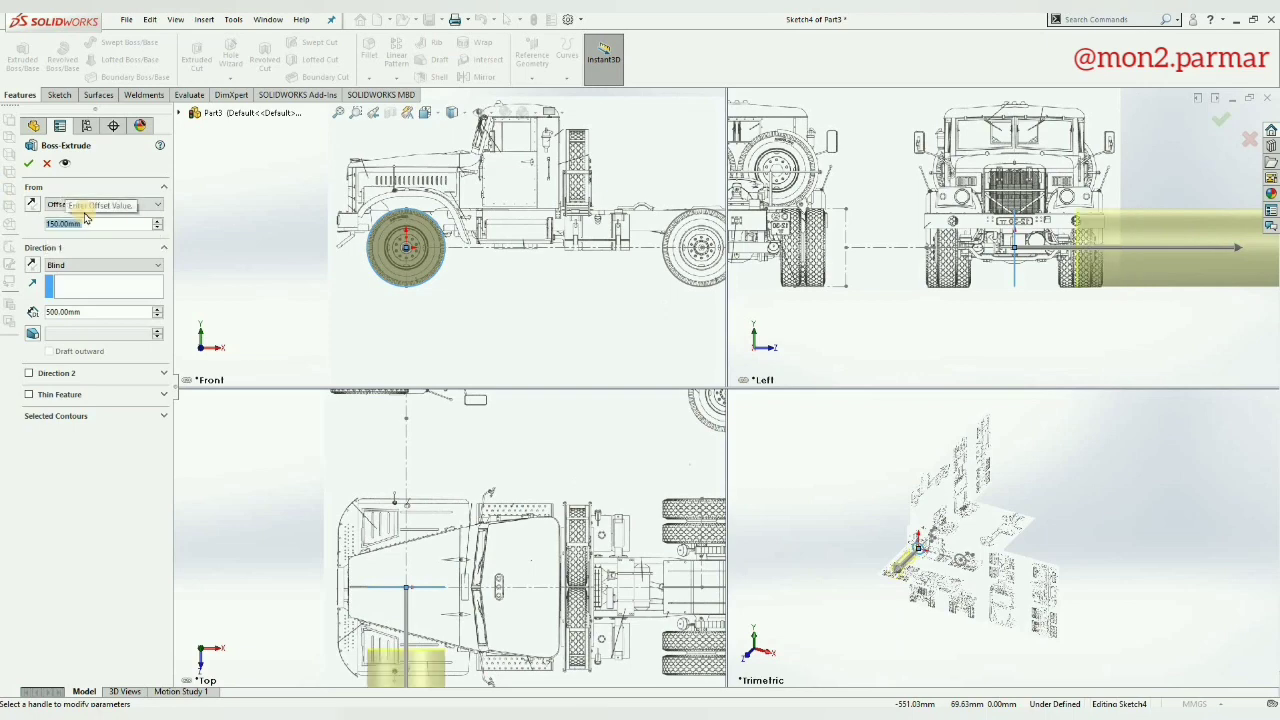
pyautogui.scroll(-2, 1058, 251)
pyautogui.scroll(-2, 1052, 258)
pyautogui.scroll(-2, 1046, 264)
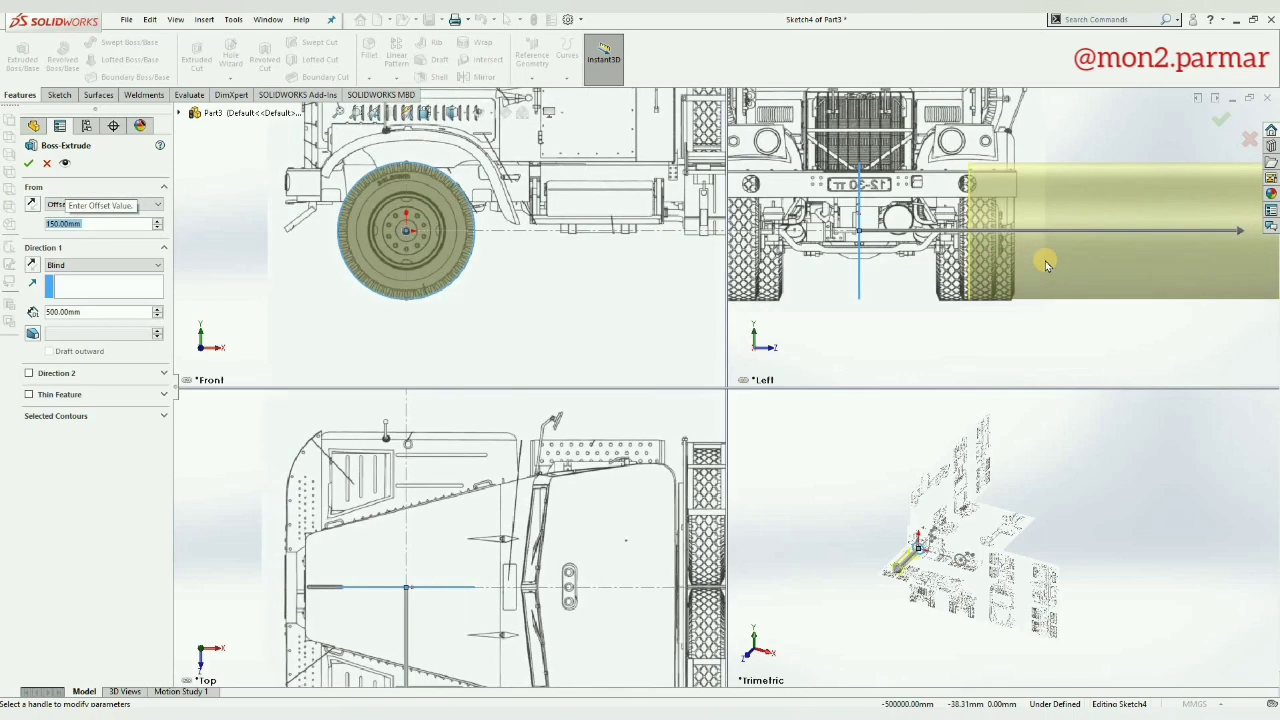
pyautogui.scroll(2, 988, 263)
pyautogui.scroll(2, 982, 264)
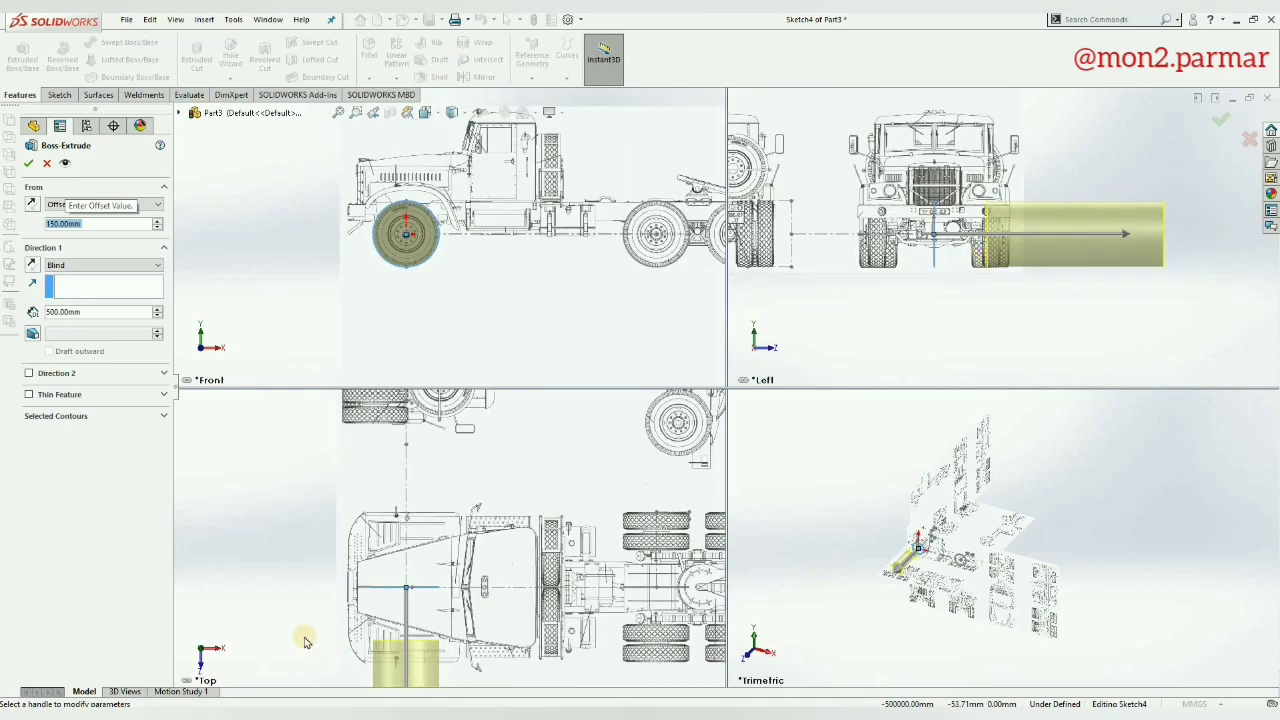
pyautogui.scroll(3, 600, 450)
pyautogui.scroll(-2, 888, 281)
pyautogui.scroll(-2, 888, 281)
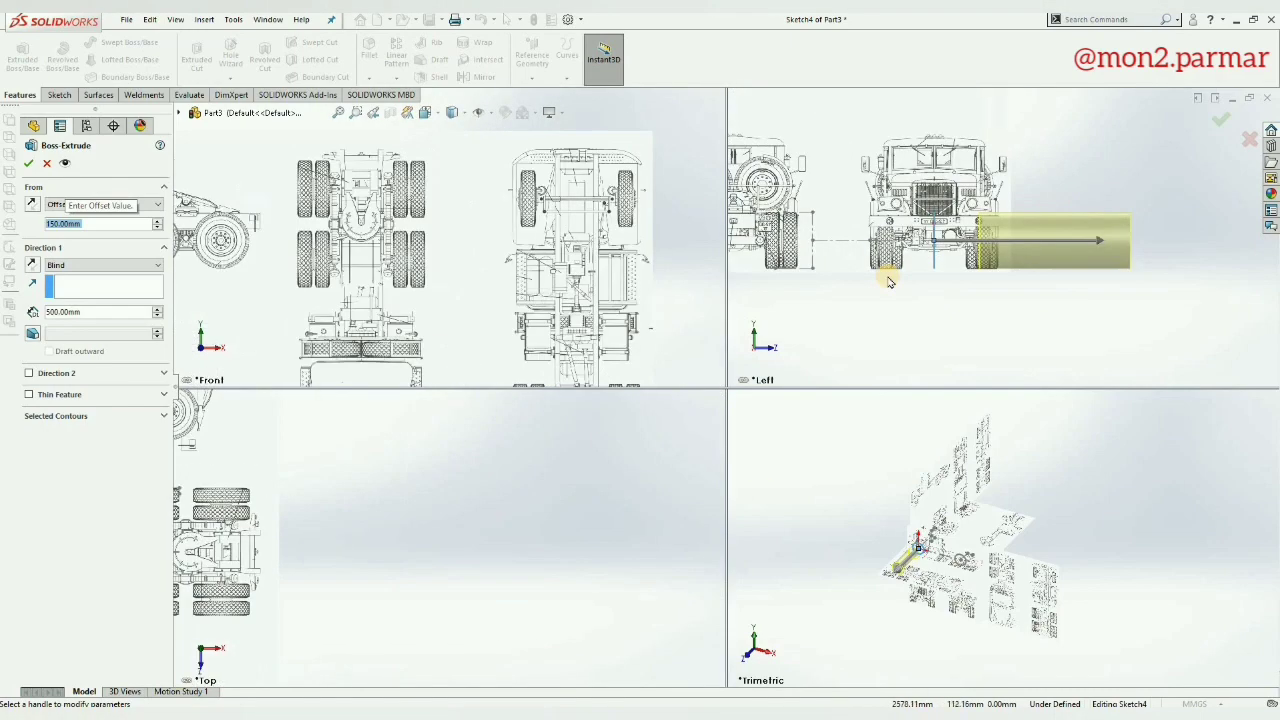
pyautogui.scroll(-3, 968, 232)
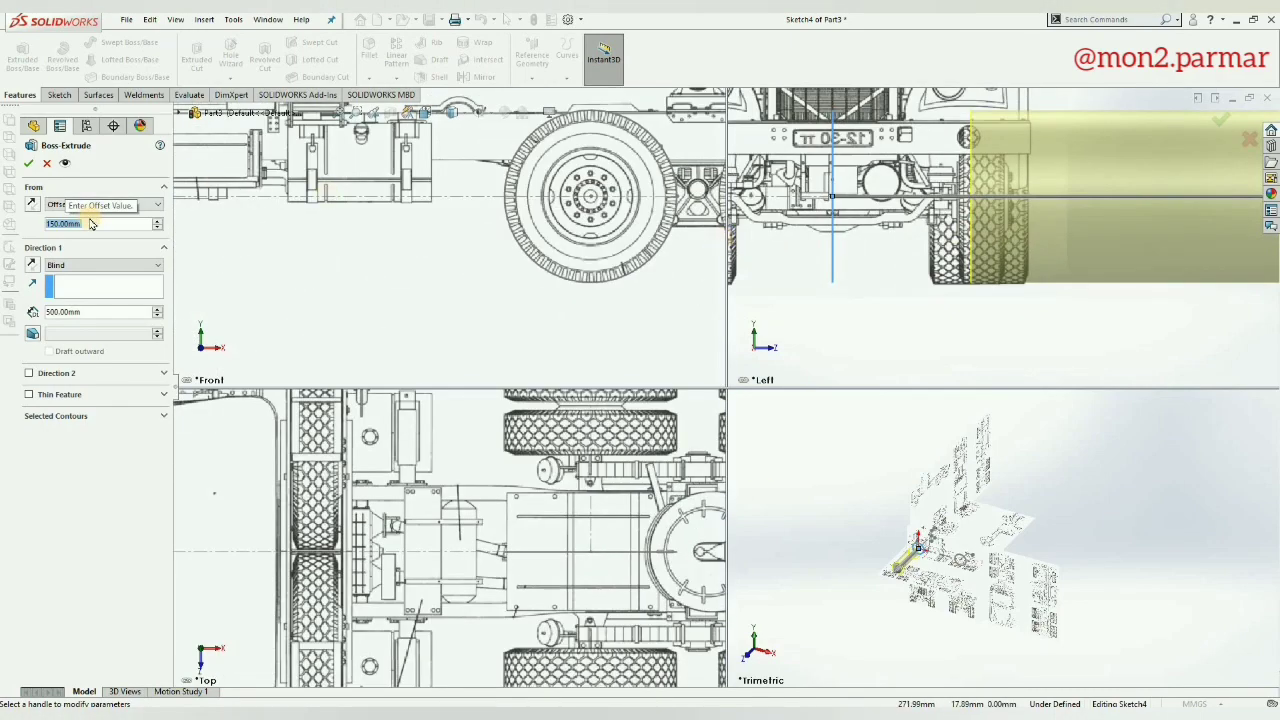
pyautogui.write('130')
pyautogui.press('Return')
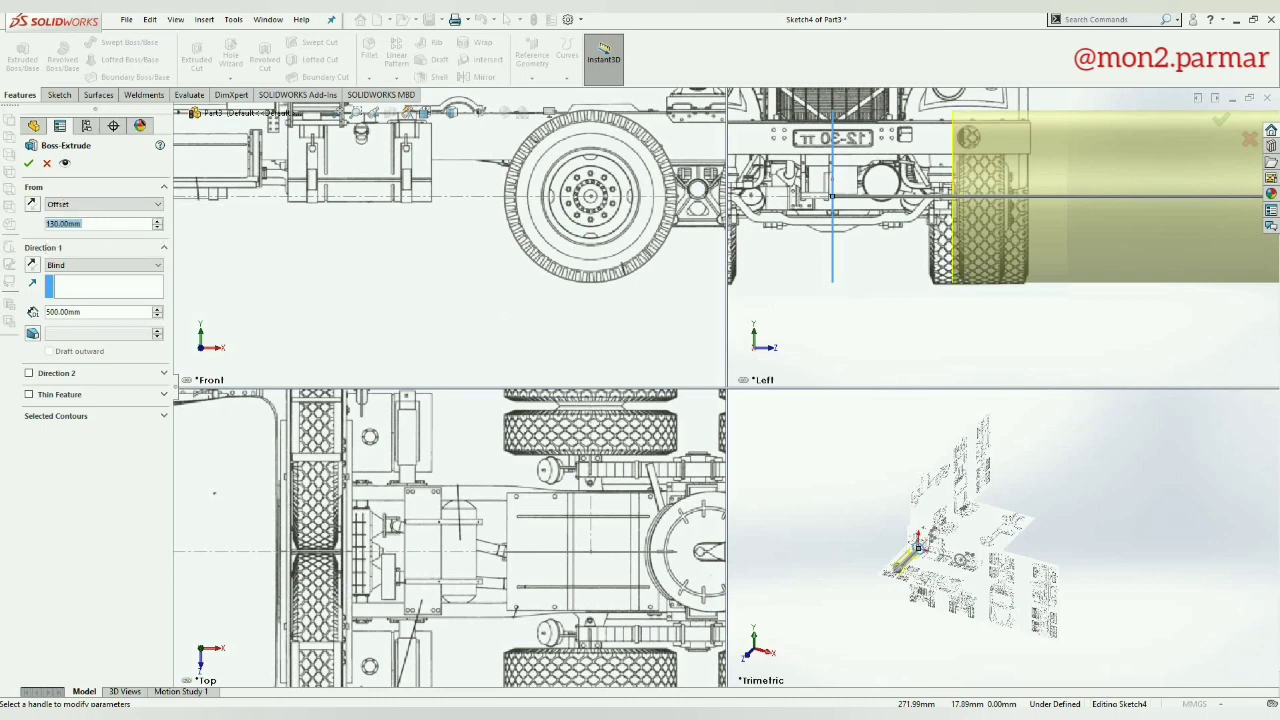
pyautogui.write('135')
pyautogui.press('Return')
pyautogui.write('30')
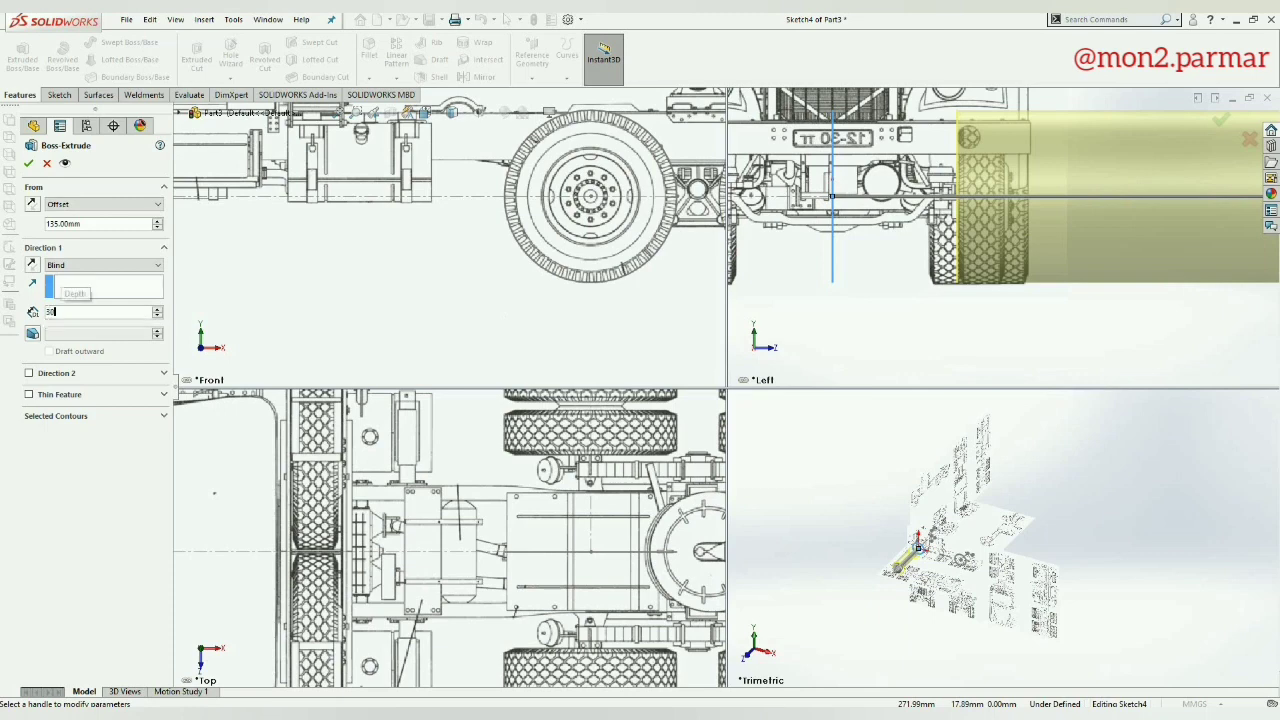
# Step: Set the Blind extrusion depth to 52 mm and confirm the wheel disc
pyautogui.press('Return')
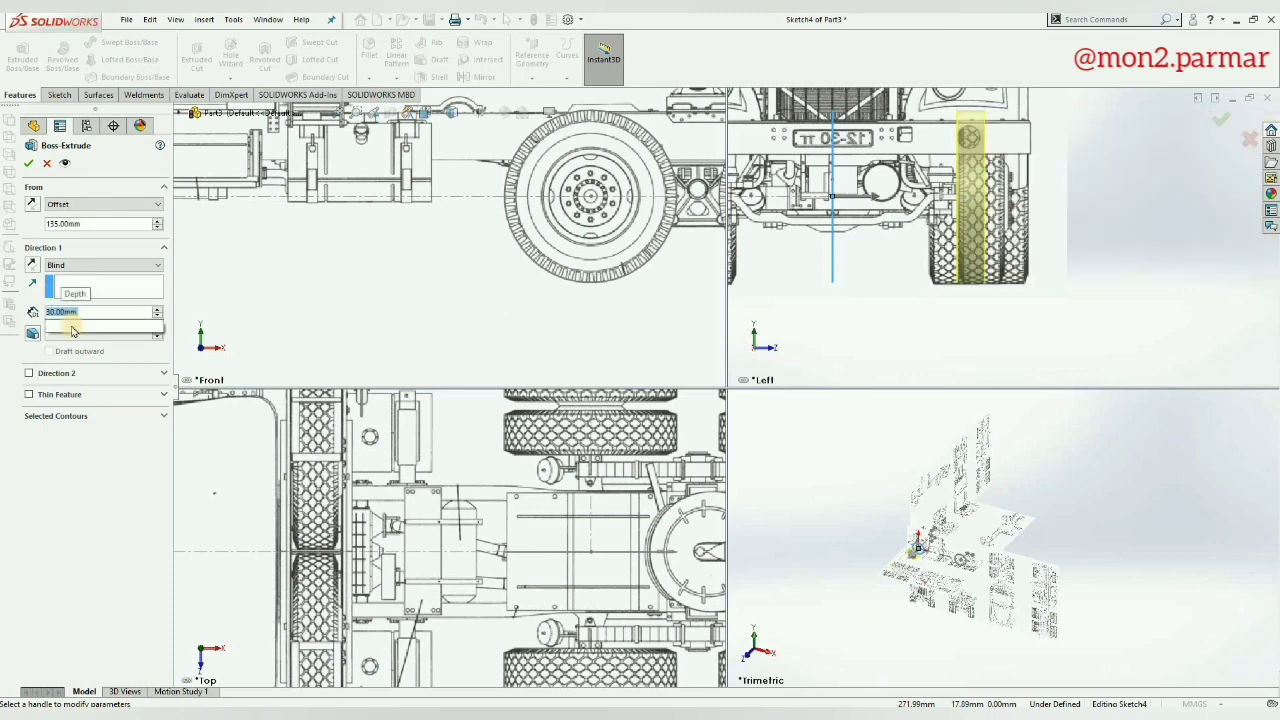
pyautogui.write('50')
pyautogui.press('Return')
pyautogui.scroll(-3, 1010, 180)
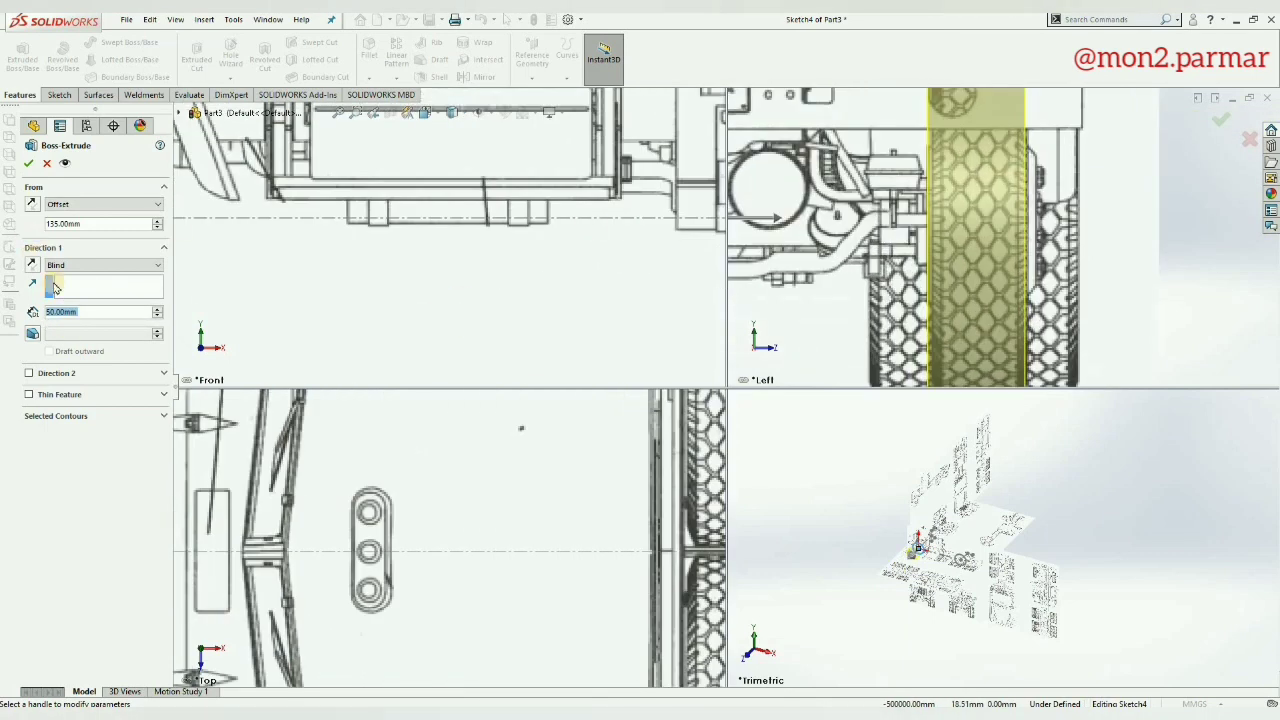
pyautogui.press('Return')
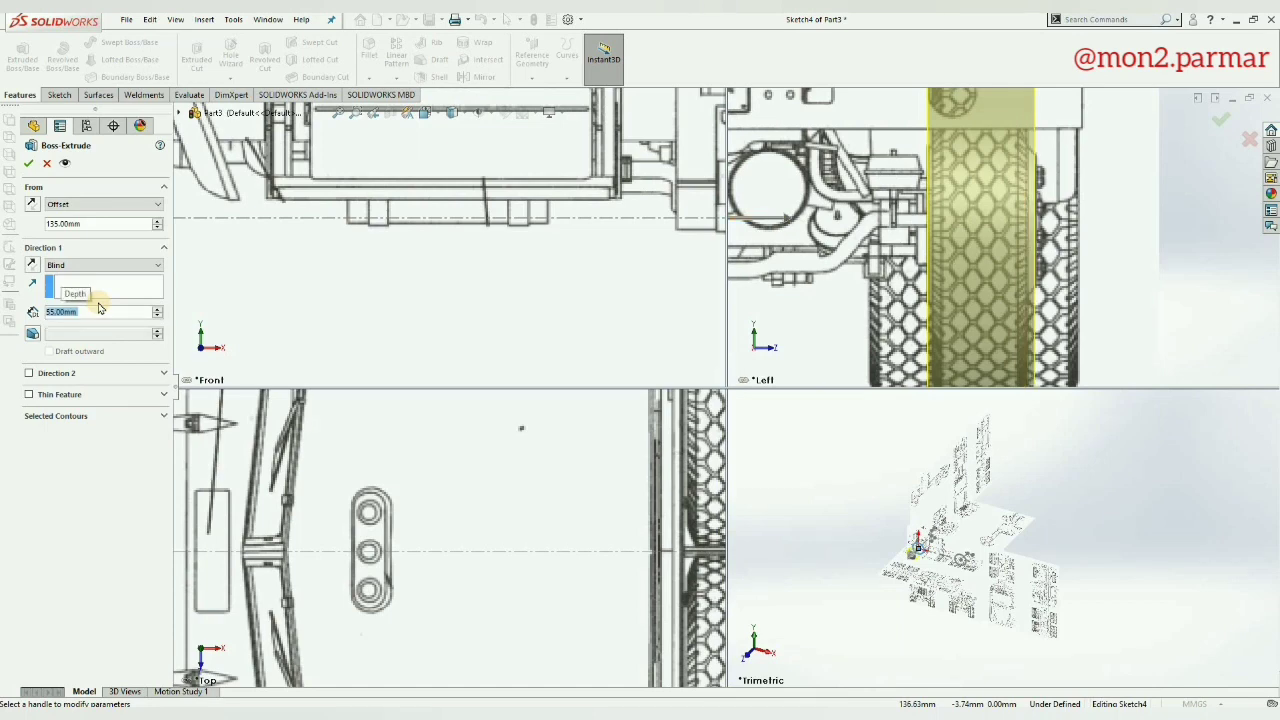
pyautogui.write('52')
pyautogui.press('Return')
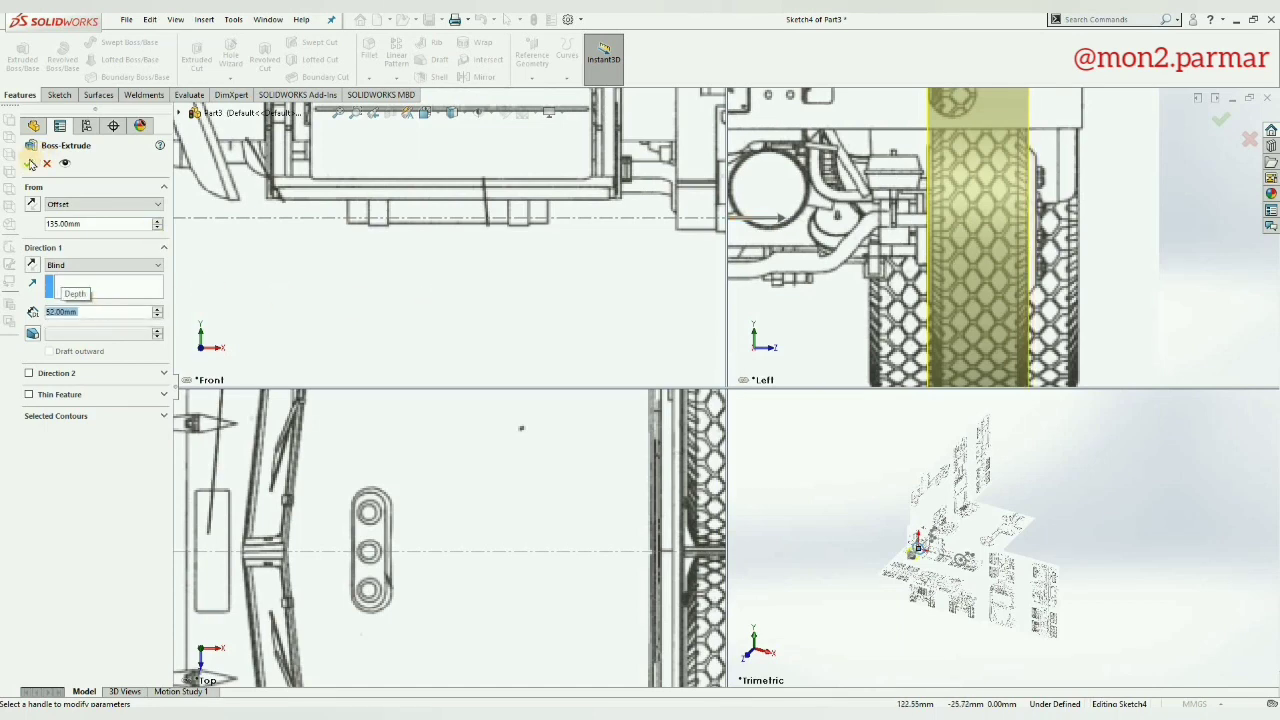
pyautogui.click(31, 163)
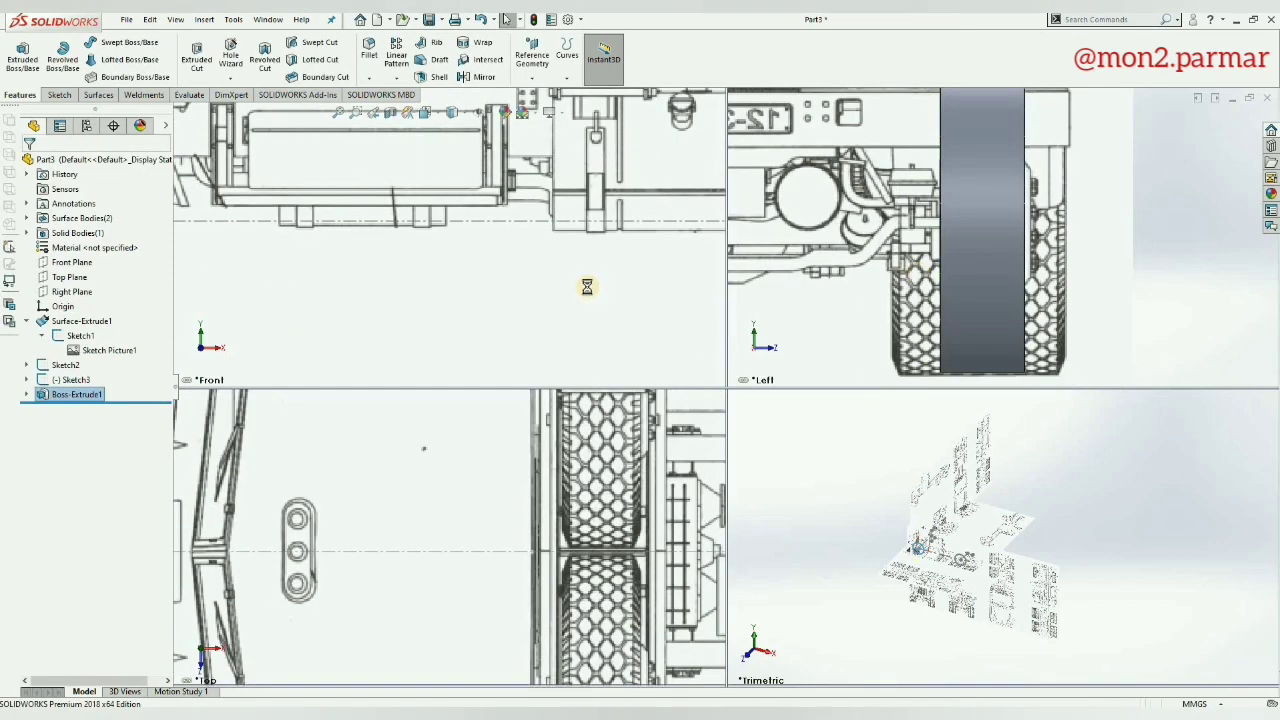
# Step: Reopen the wheel disc sketch and add an inner circle at the wheel centre
pyautogui.scroll(3, 430, 258)
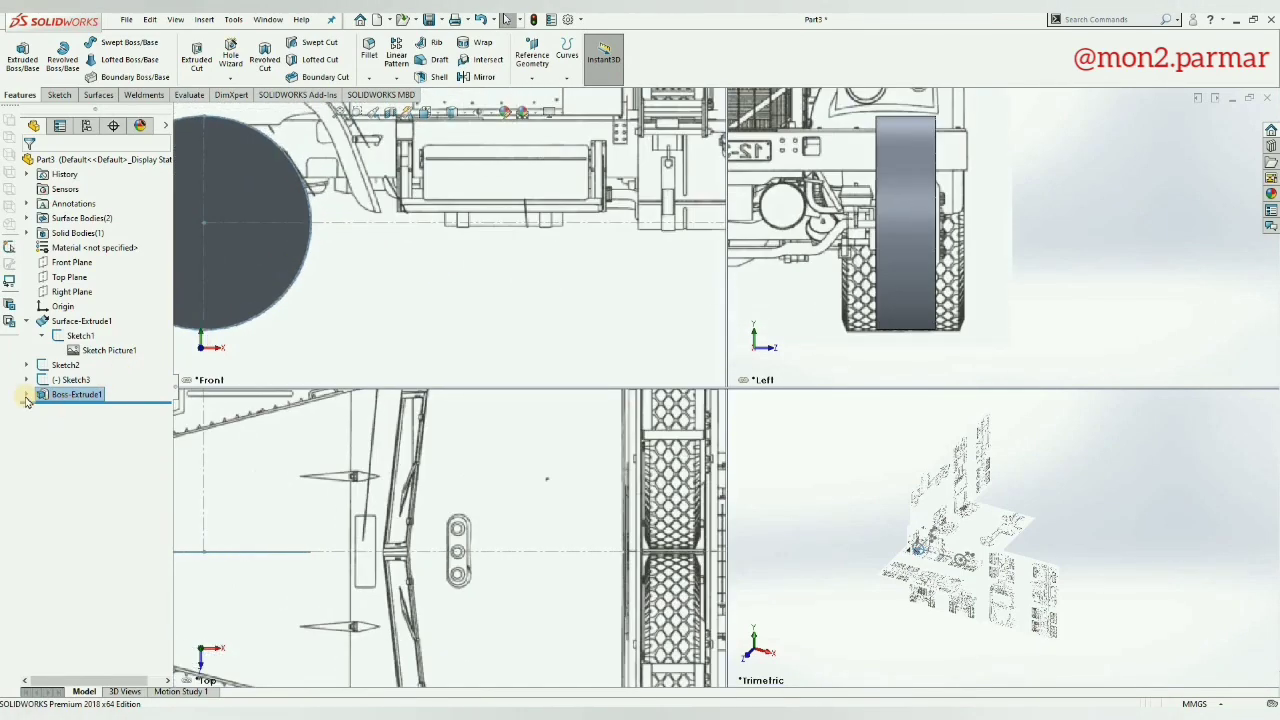
pyautogui.click(63, 396)
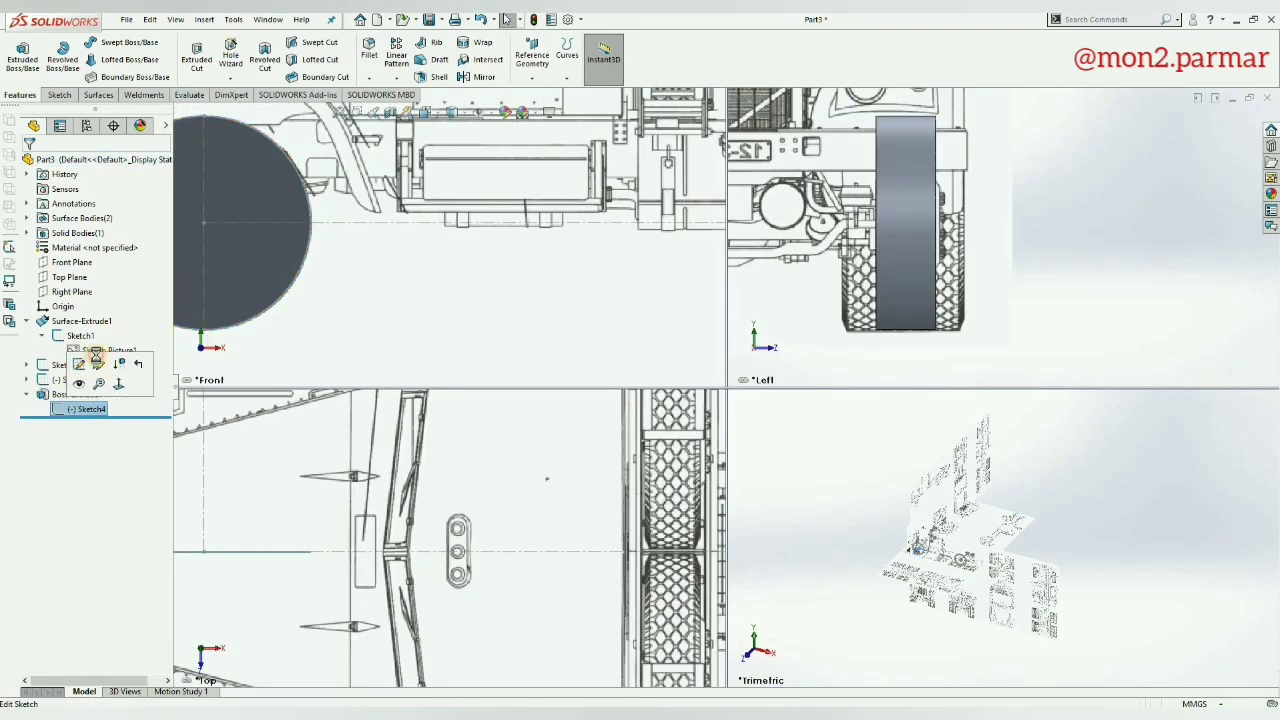
pyautogui.click(85, 357)
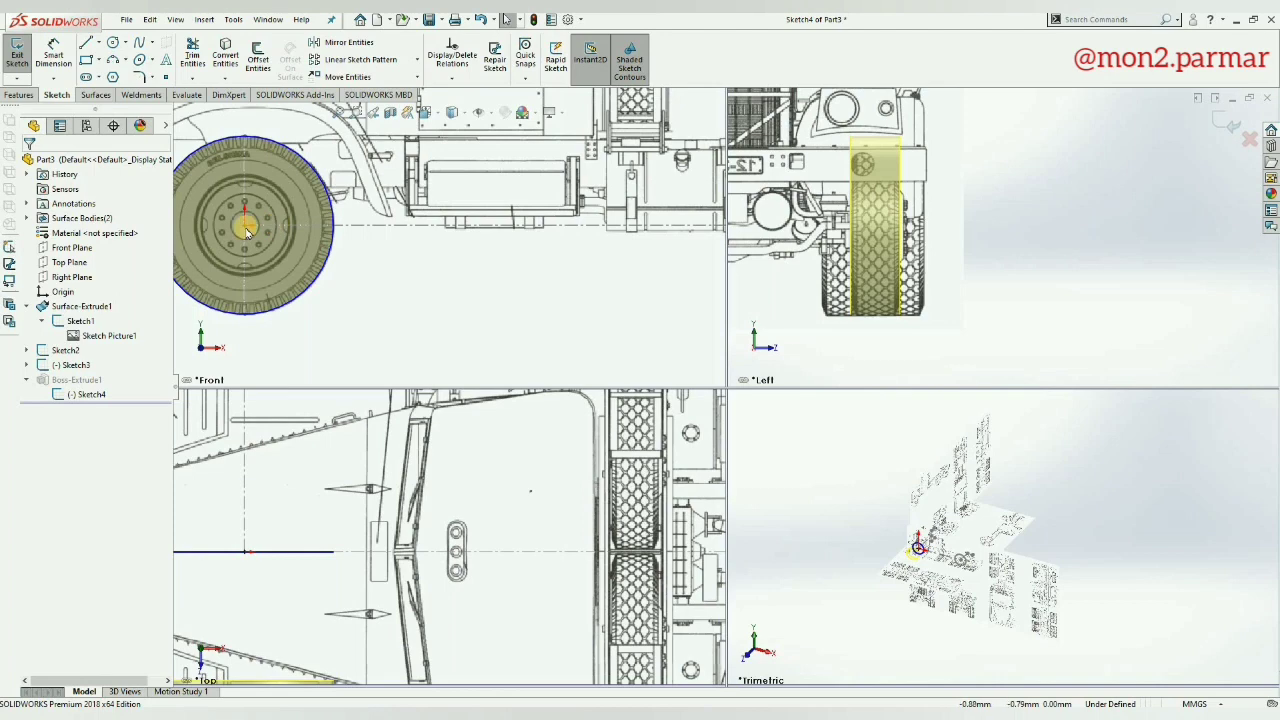
pyautogui.scroll(-2, 247, 232)
pyautogui.scroll(-1, 257, 229)
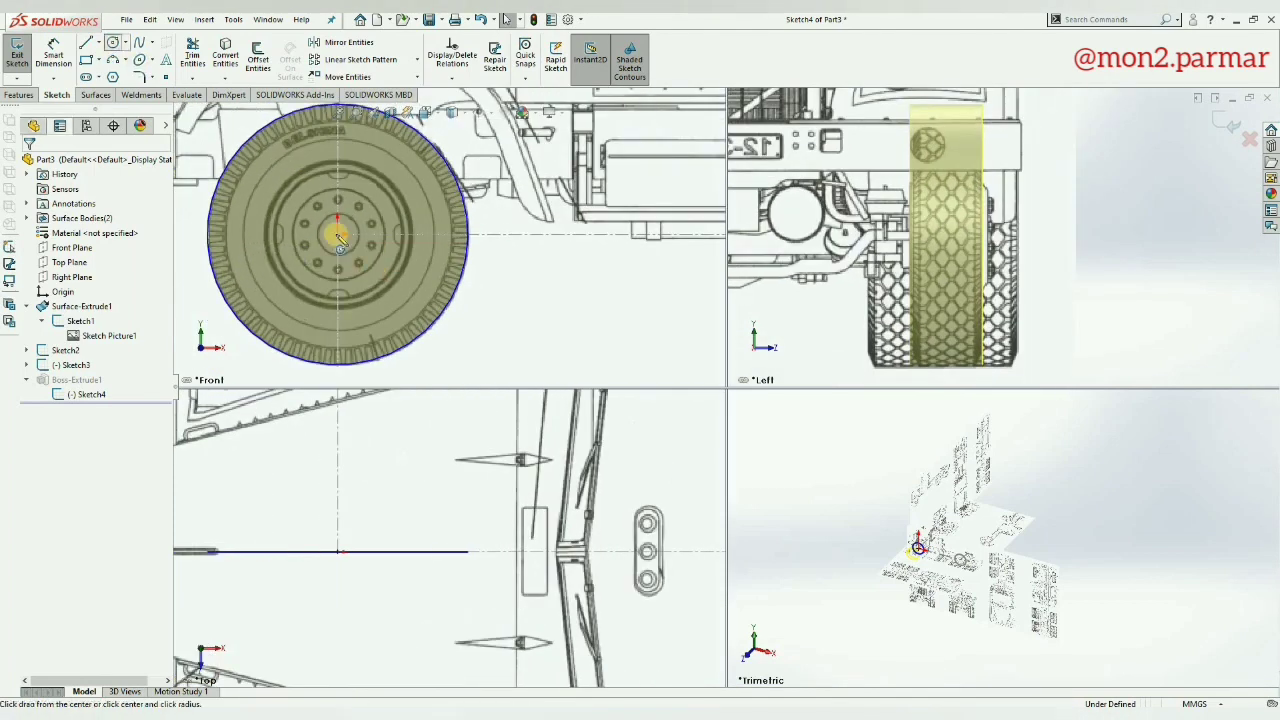
pyautogui.press('c')
pyautogui.click(338, 232)
pyautogui.scroll(-2, 305, 270)
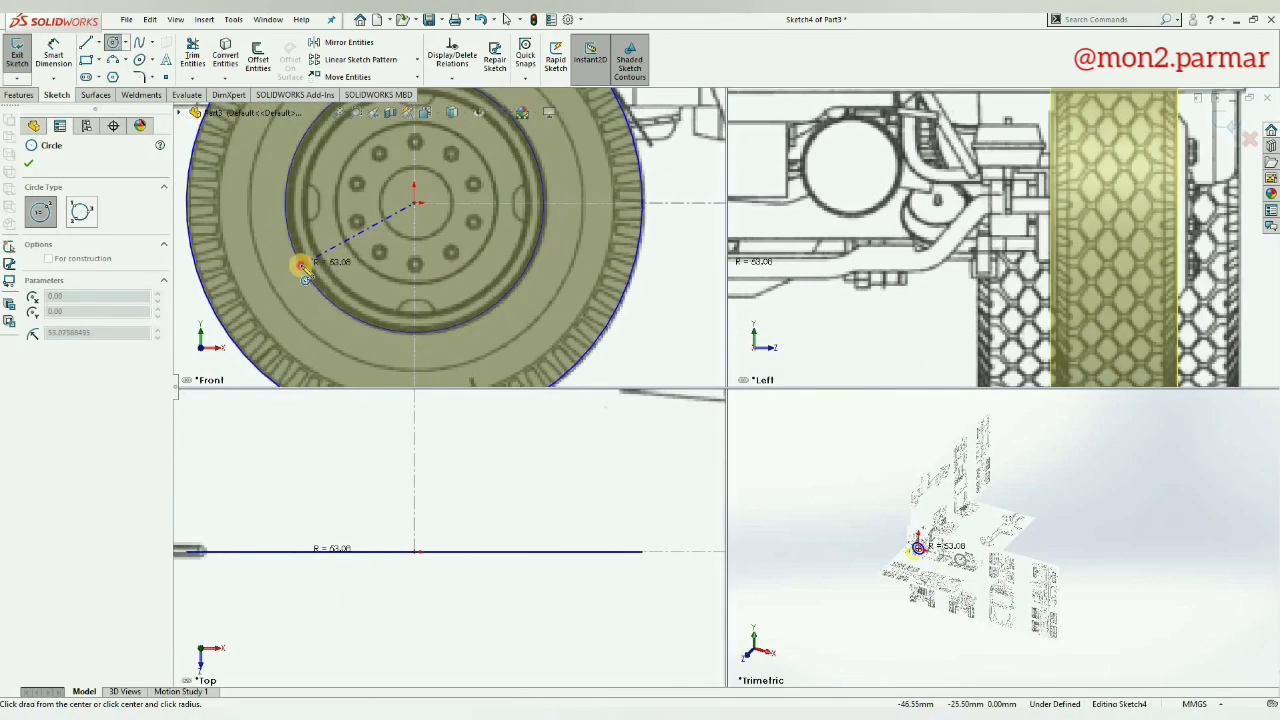
pyautogui.click(301, 273)
# Step: Dimension the inner circle to 106 mm and the outer circle to 187 mm
pyautogui.press('d')
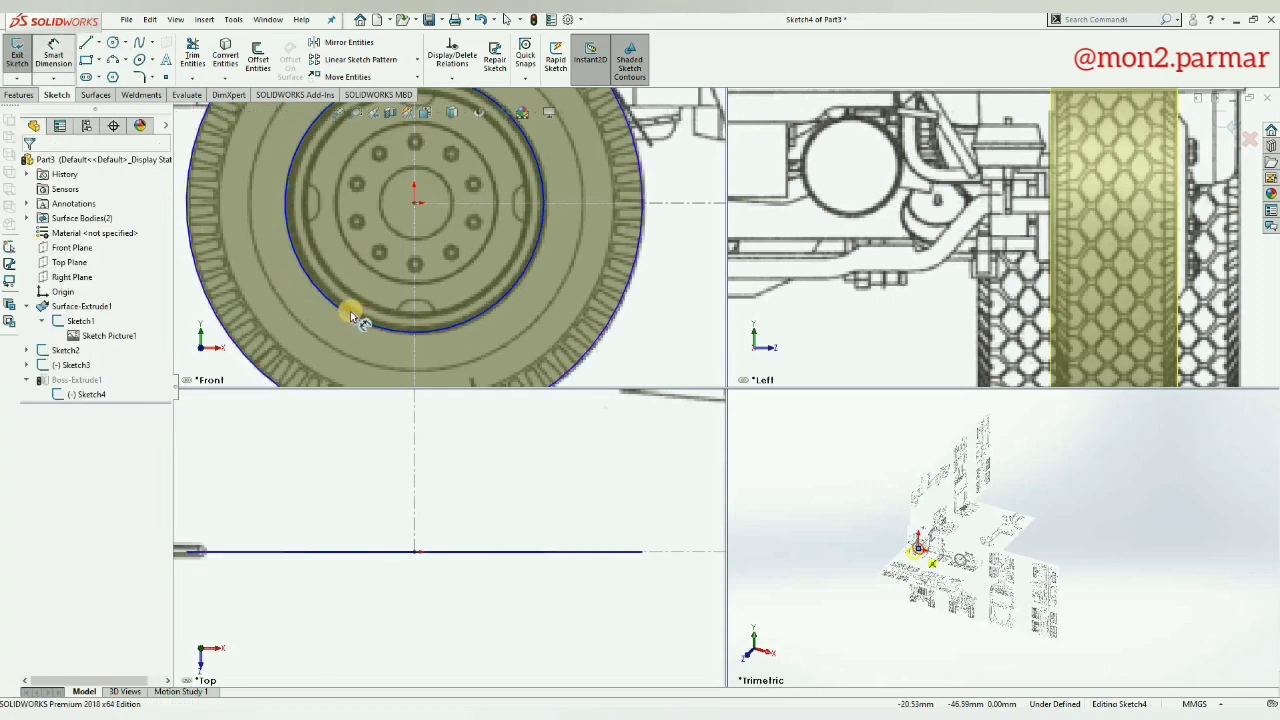
pyautogui.click(363, 279)
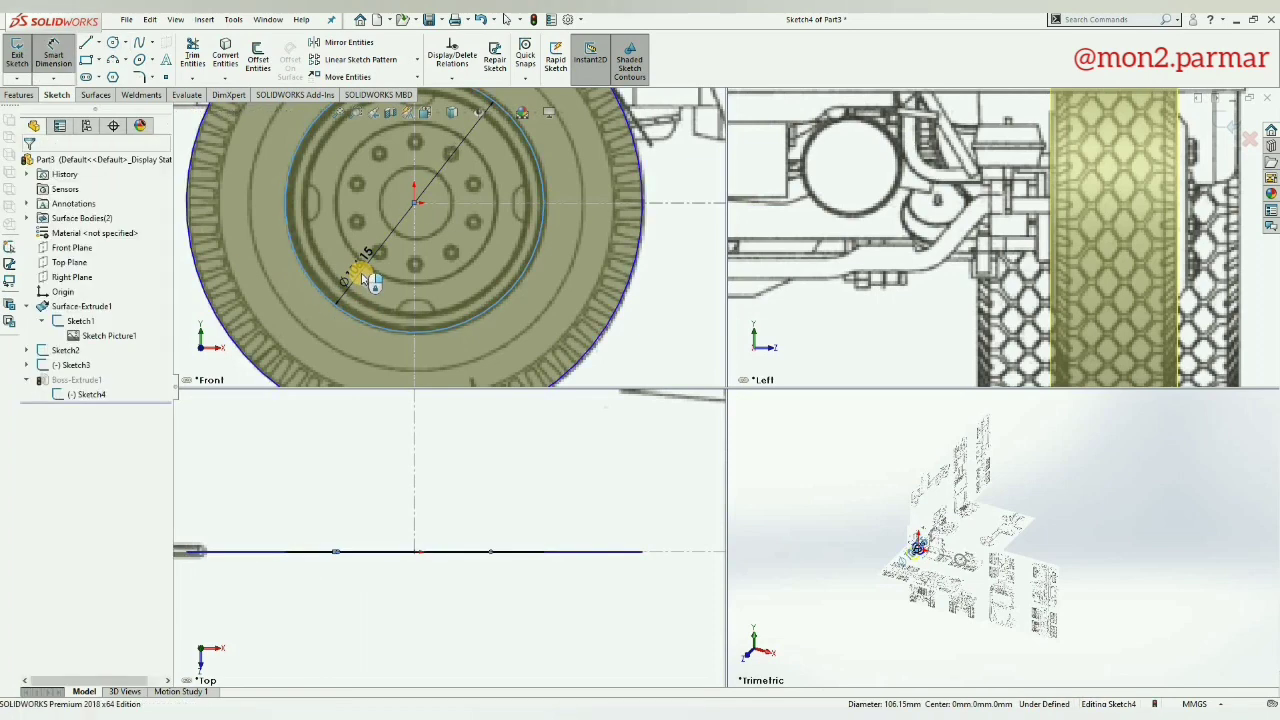
pyautogui.click(363, 279)
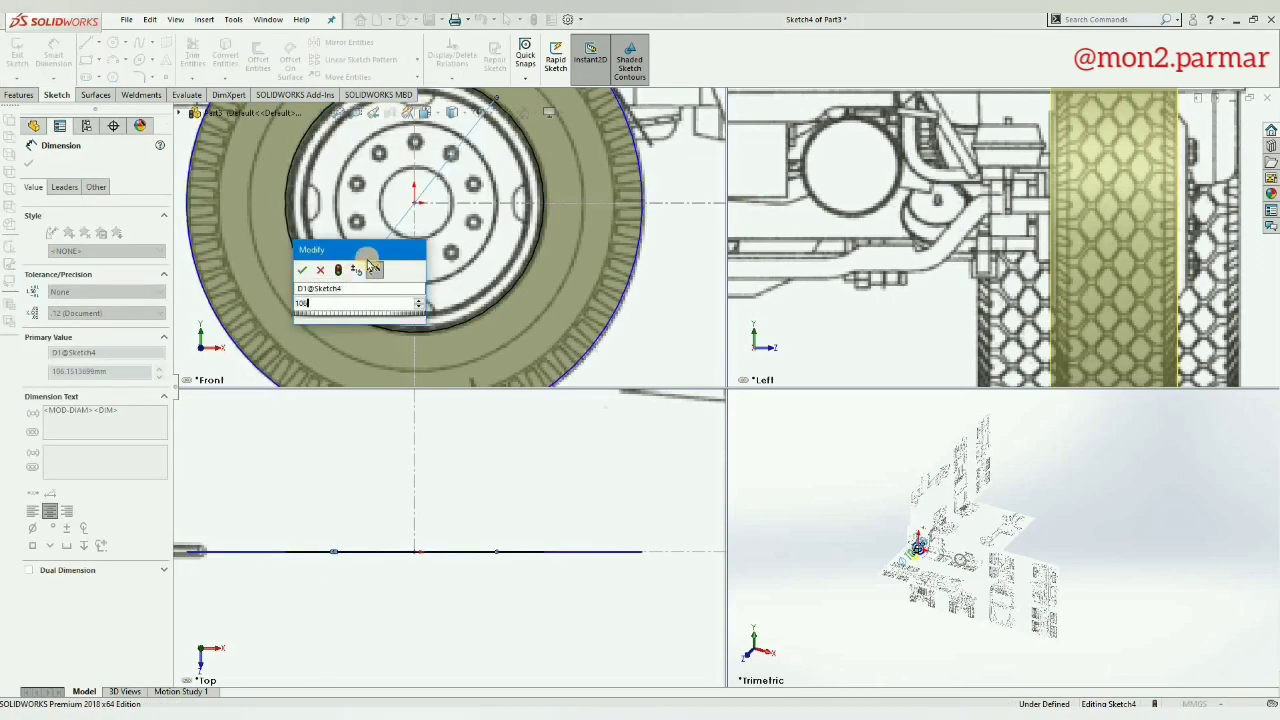
pyautogui.click(306, 266)
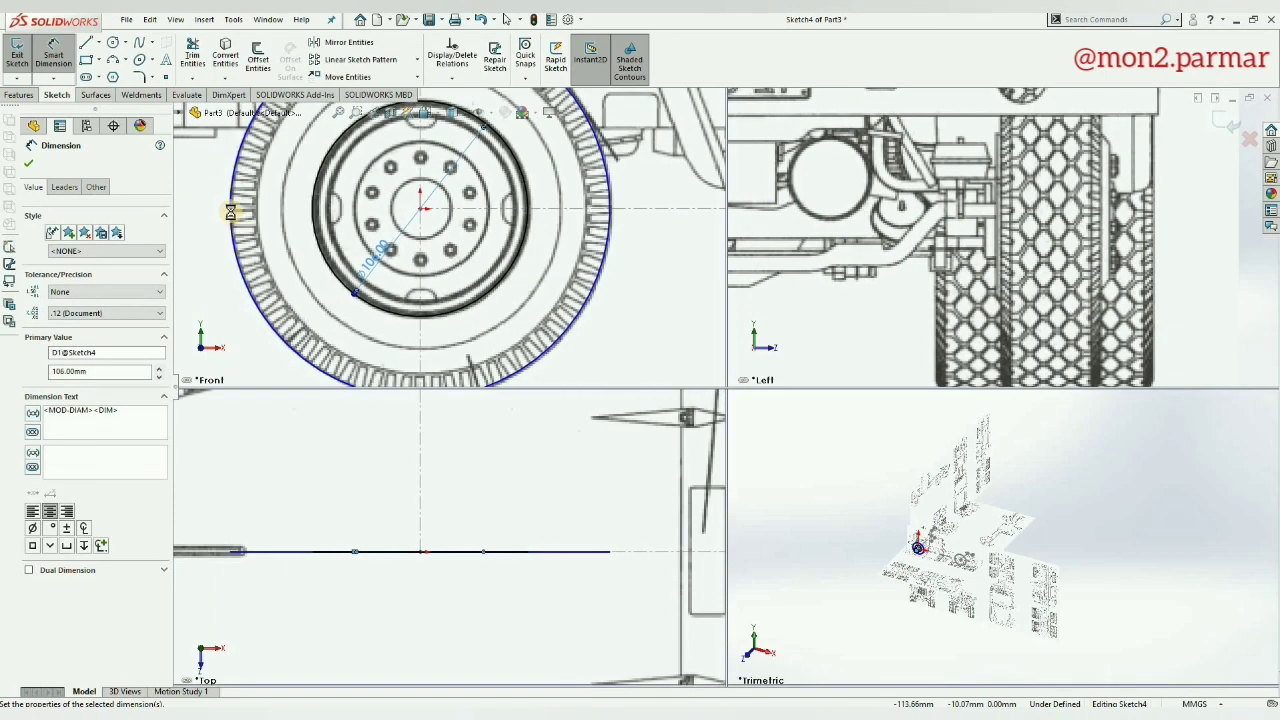
pyautogui.click(262, 216)
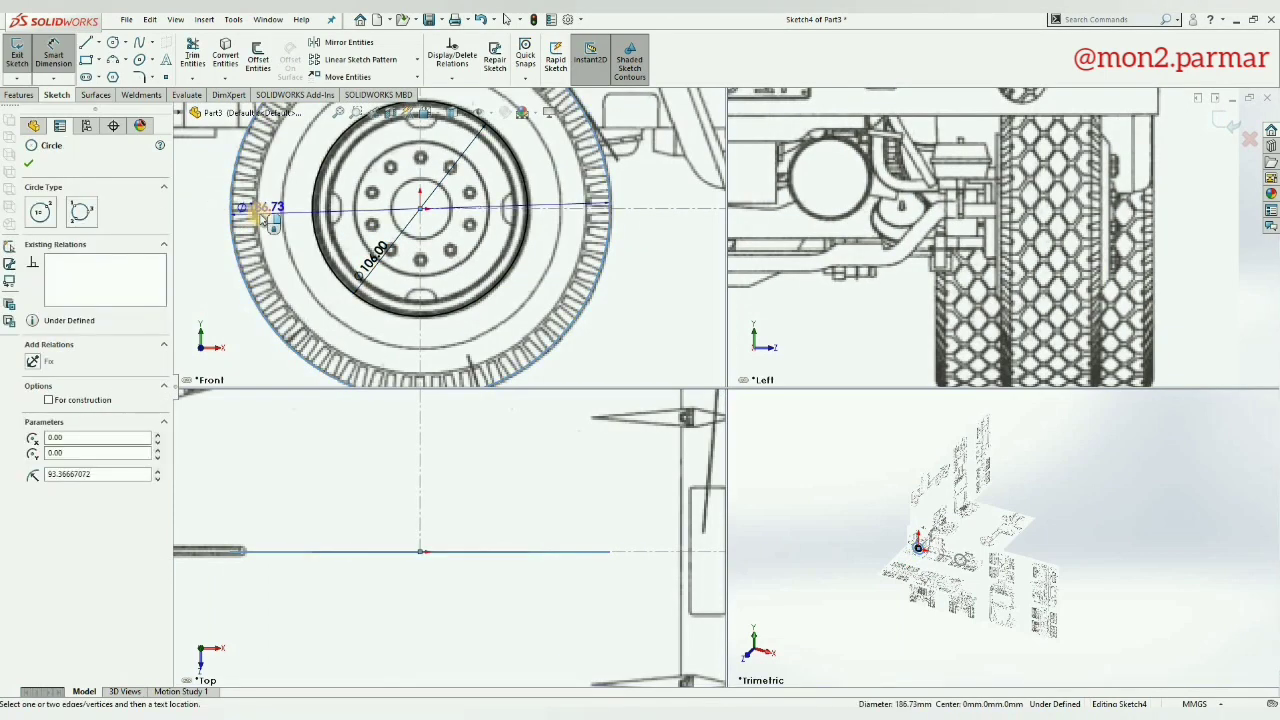
pyautogui.click(262, 216)
pyautogui.click(395, 230)
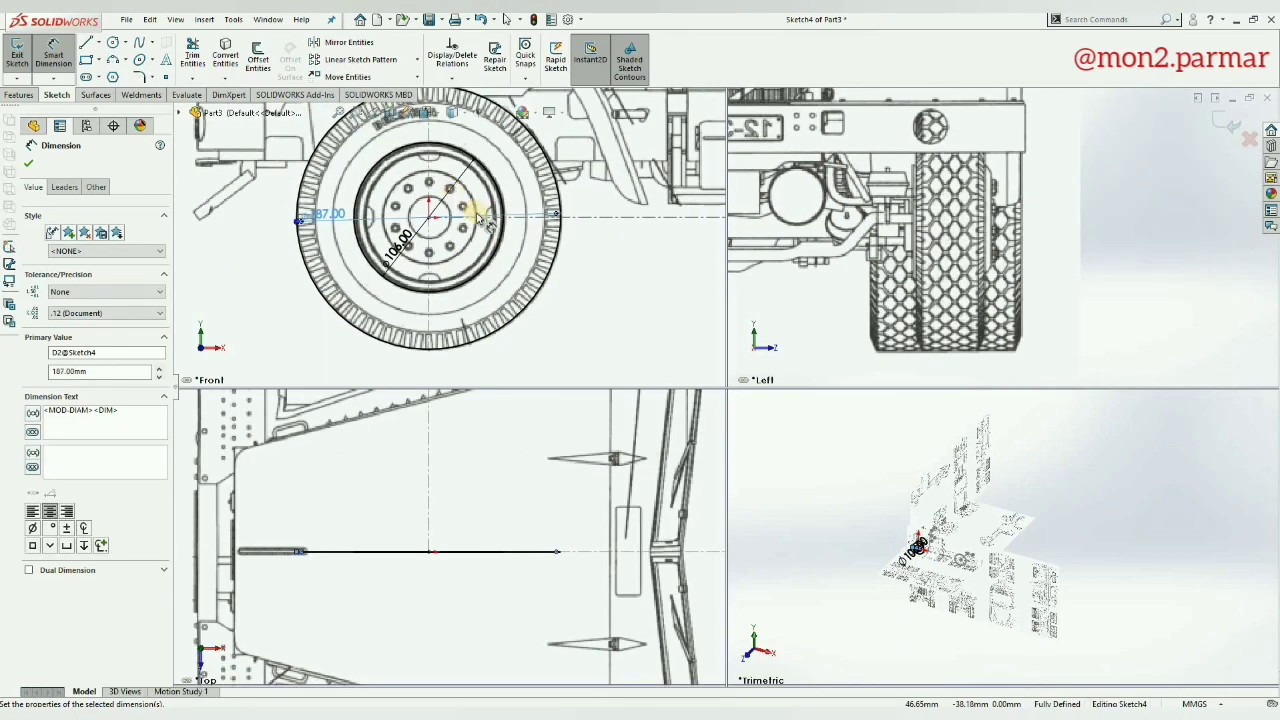
pyautogui.scroll(3, 480, 218)
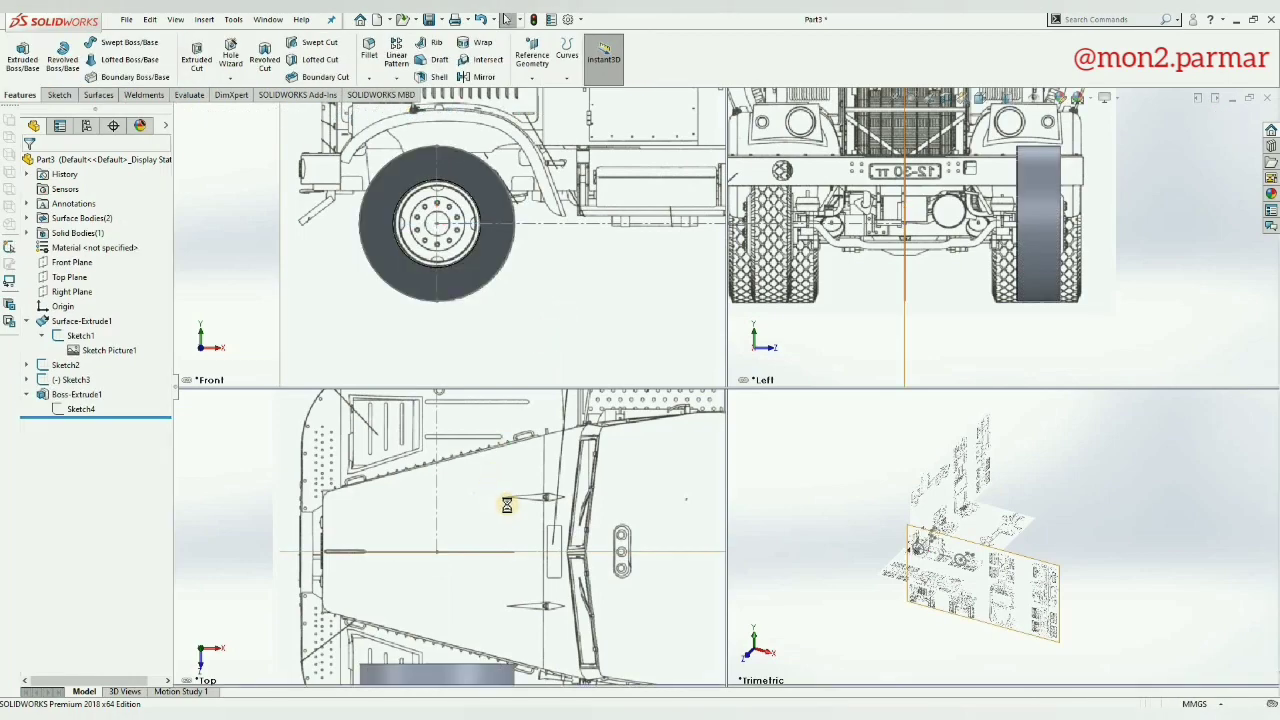
# Step: Show Boss-Extrude1's dimensions and switch to a single viewport
pyautogui.scroll(-3, 473, 250)
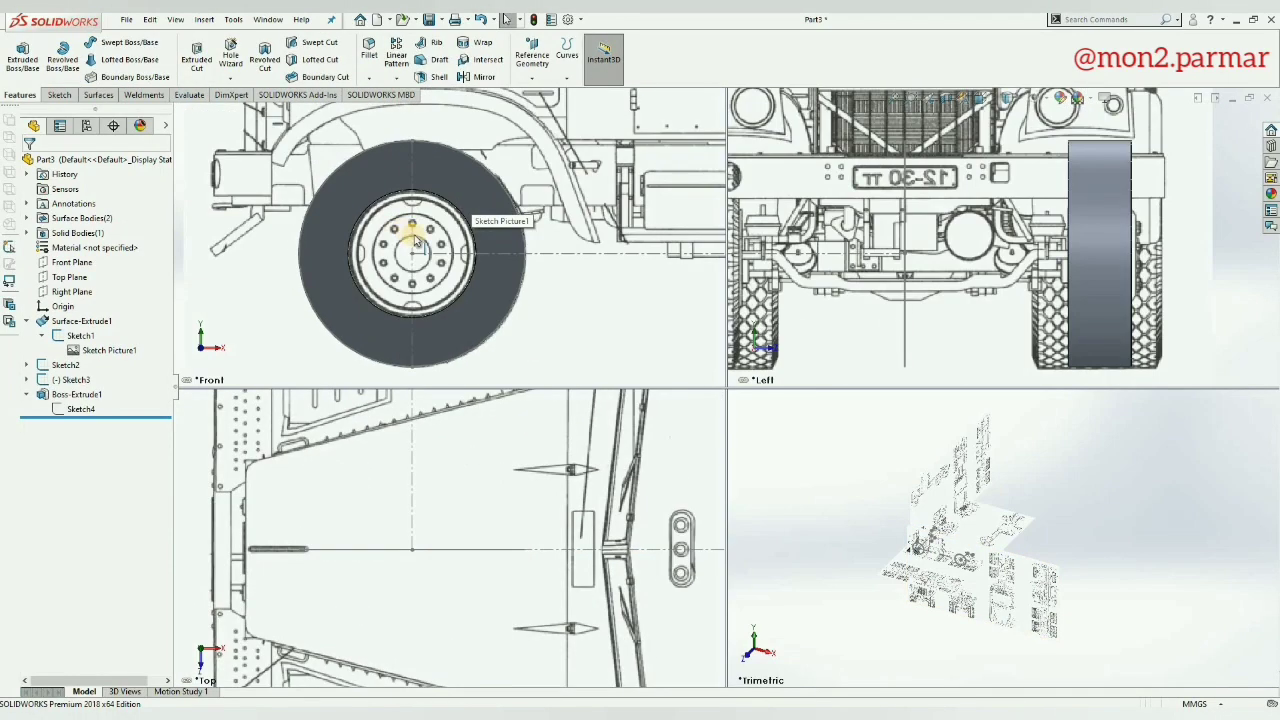
pyautogui.scroll(2, 416, 240)
pyautogui.scroll(-2, 427, 258)
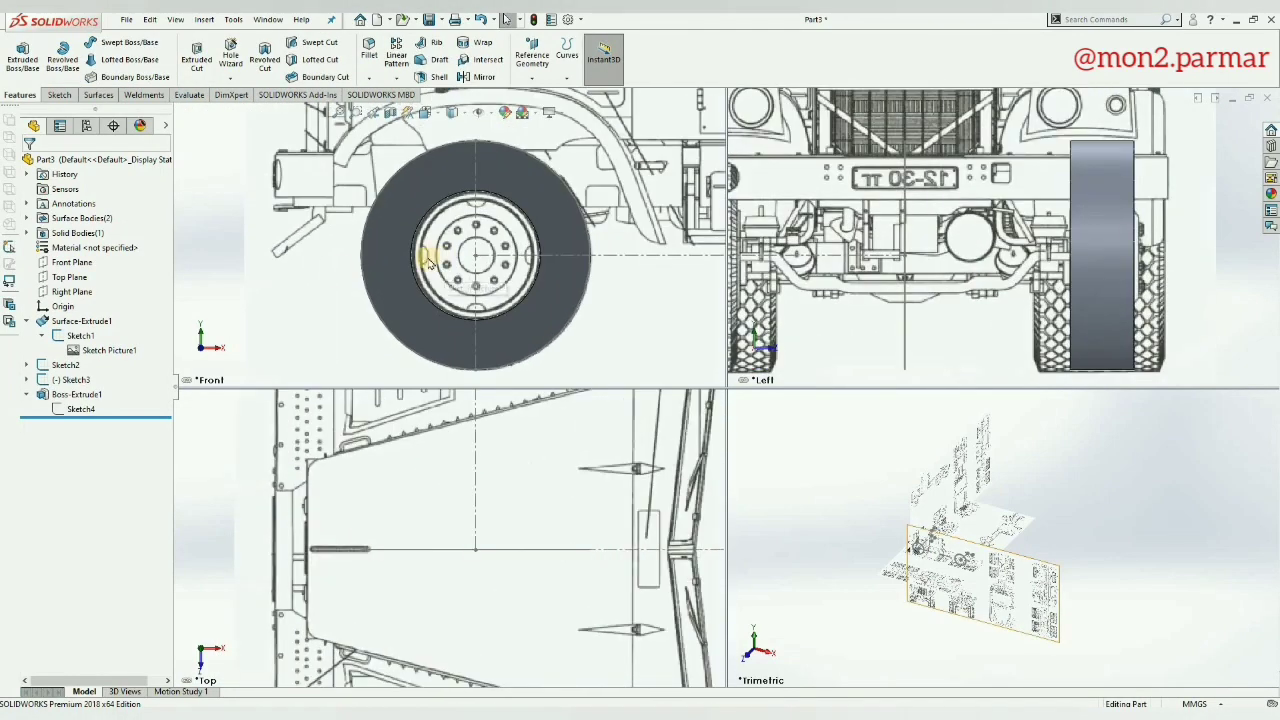
pyautogui.doubleClick(77, 394)
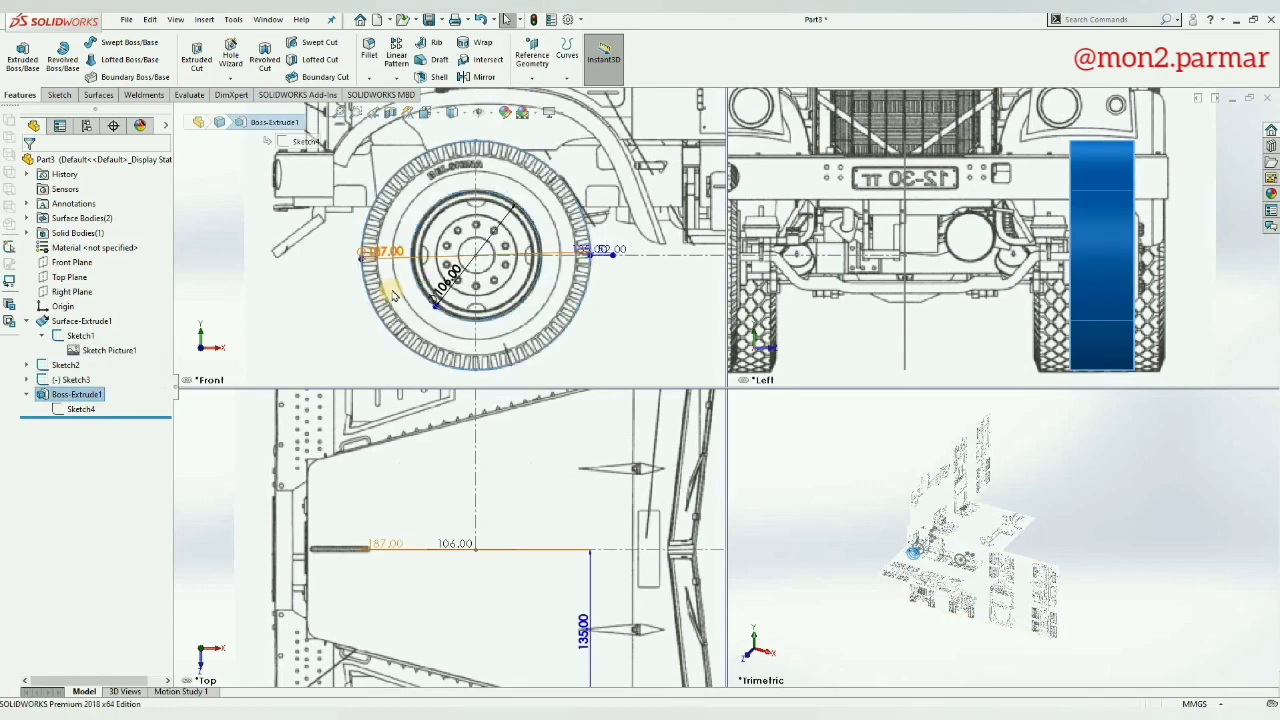
pyautogui.scroll(2, 450, 140)
pyautogui.click(426, 112)
pyautogui.click(426, 206)
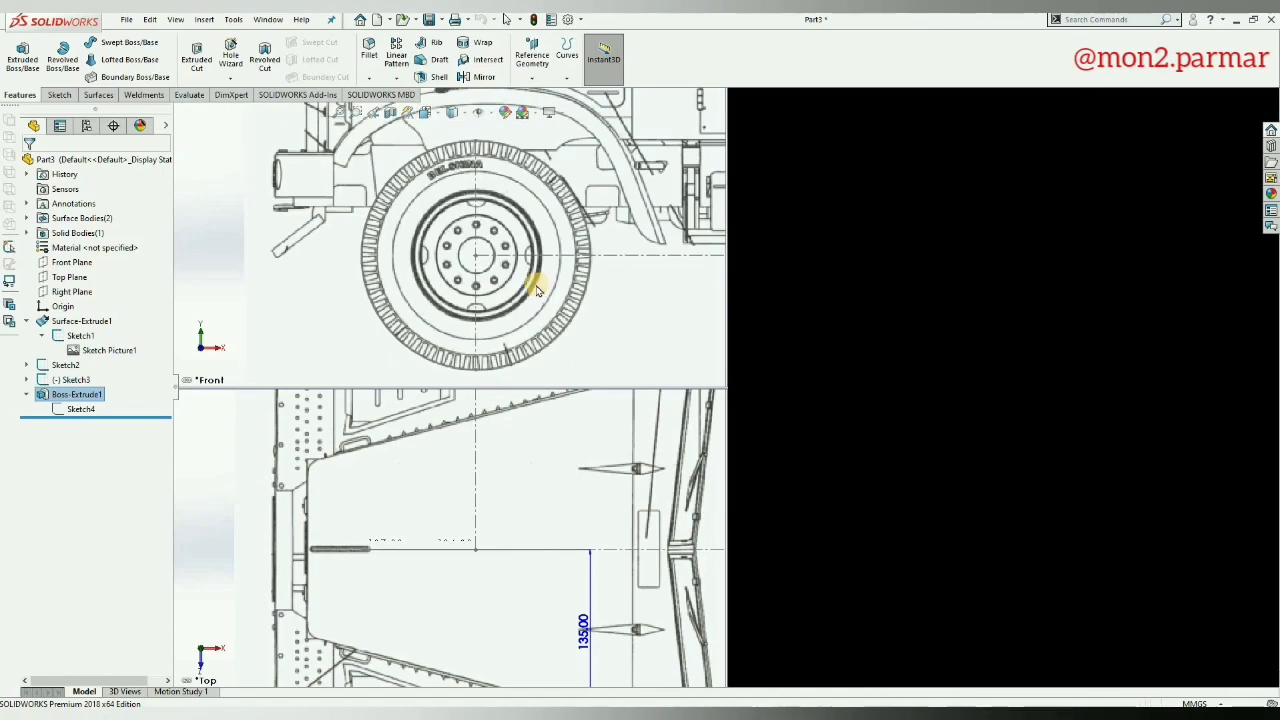
# Step: Zoom and orbit onto the wheel ring with its dimensions displayed
pyautogui.scroll(-3, 560, 366)
pyautogui.scroll(-2, 874, 457)
pyautogui.moveTo(874, 457); pyautogui.dragTo(917, 481, button='middle')
pyautogui.scroll(-3, 608, 440)
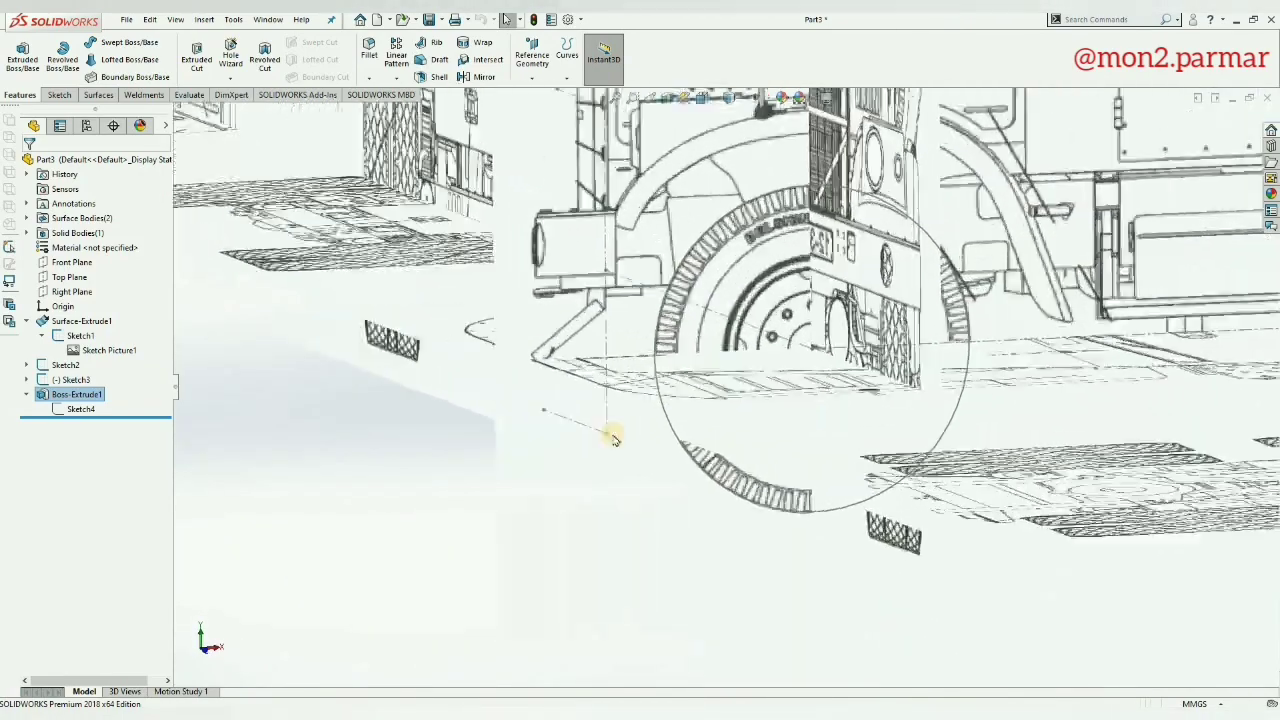
pyautogui.scroll(-3, 608, 440)
pyautogui.click(77, 394)
pyautogui.scroll(3, 557, 463)
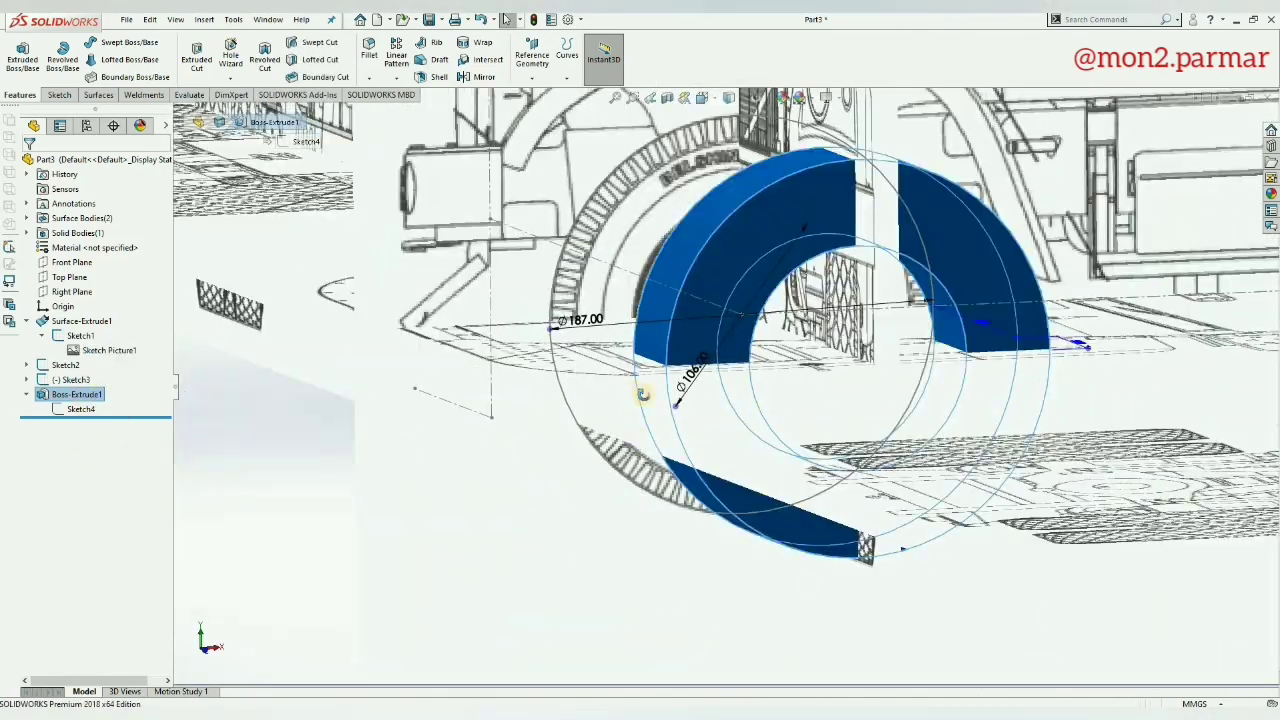
pyautogui.moveTo(694, 449); pyautogui.dragTo(727, 343, button='middle')
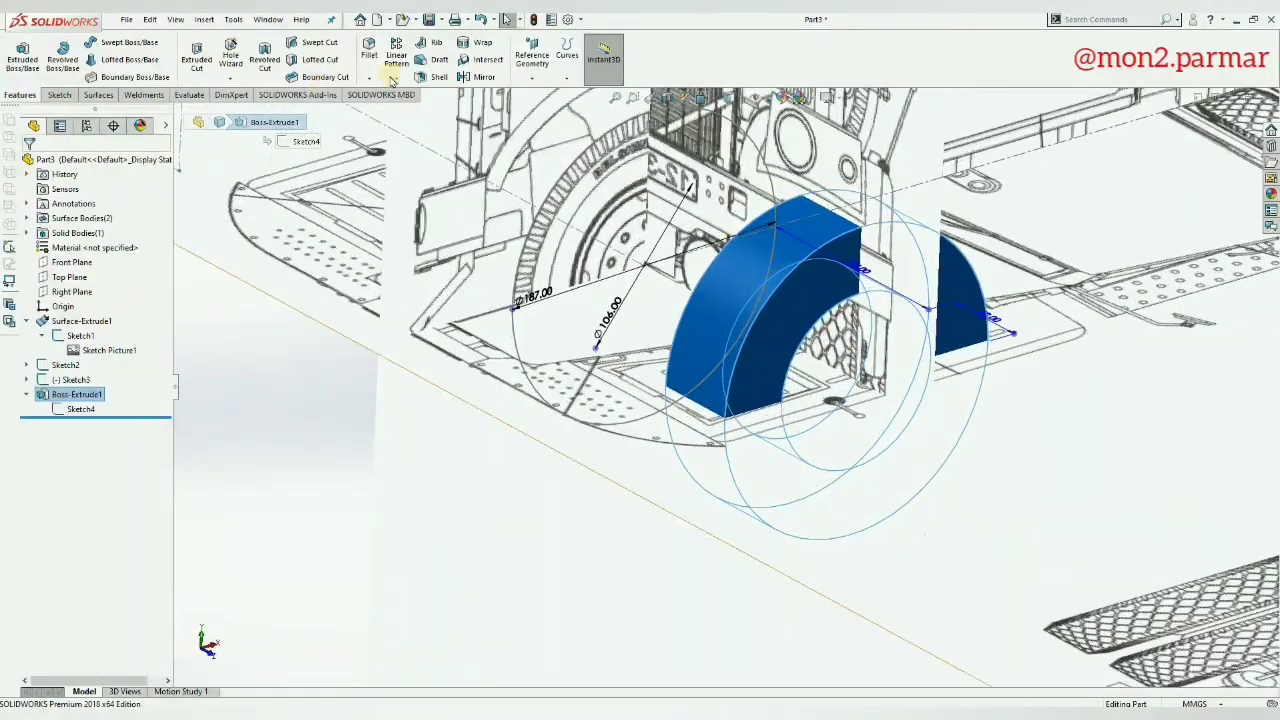
# Step: Chamfer the ring's outer edge with a 3 mm distance at 45°
pyautogui.click(746, 335)
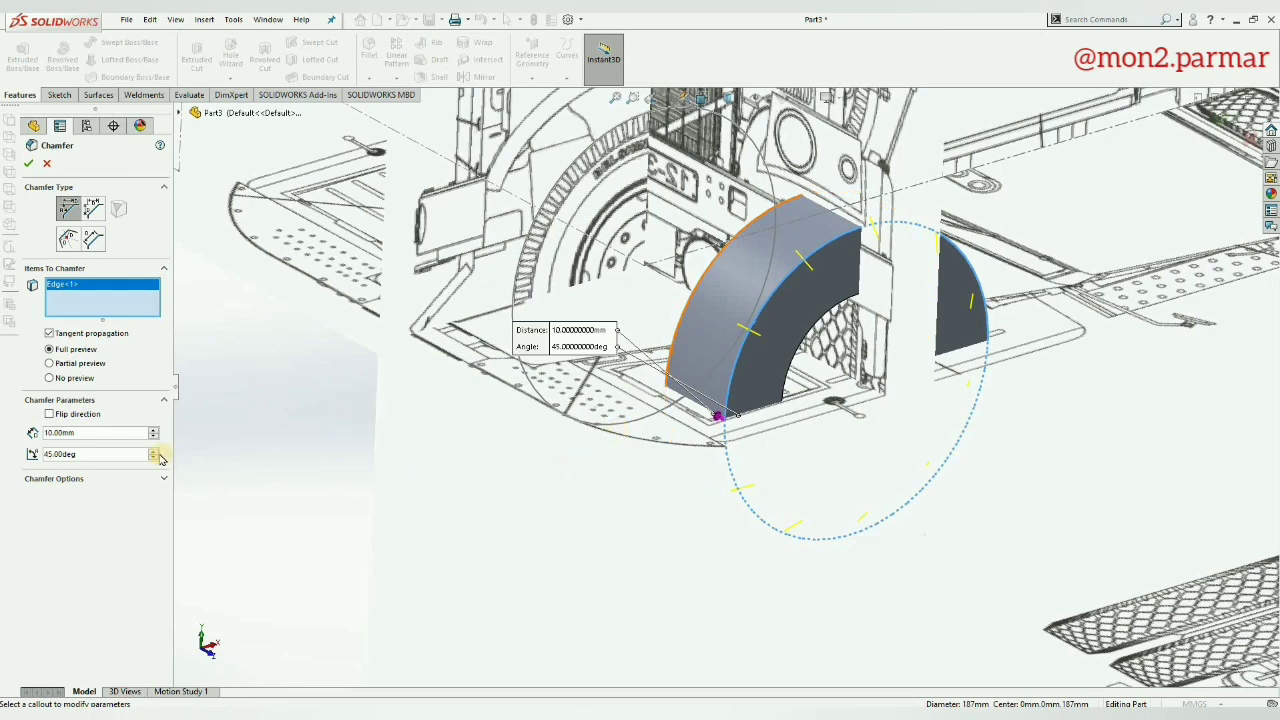
pyautogui.write('3')
pyautogui.press('Return')
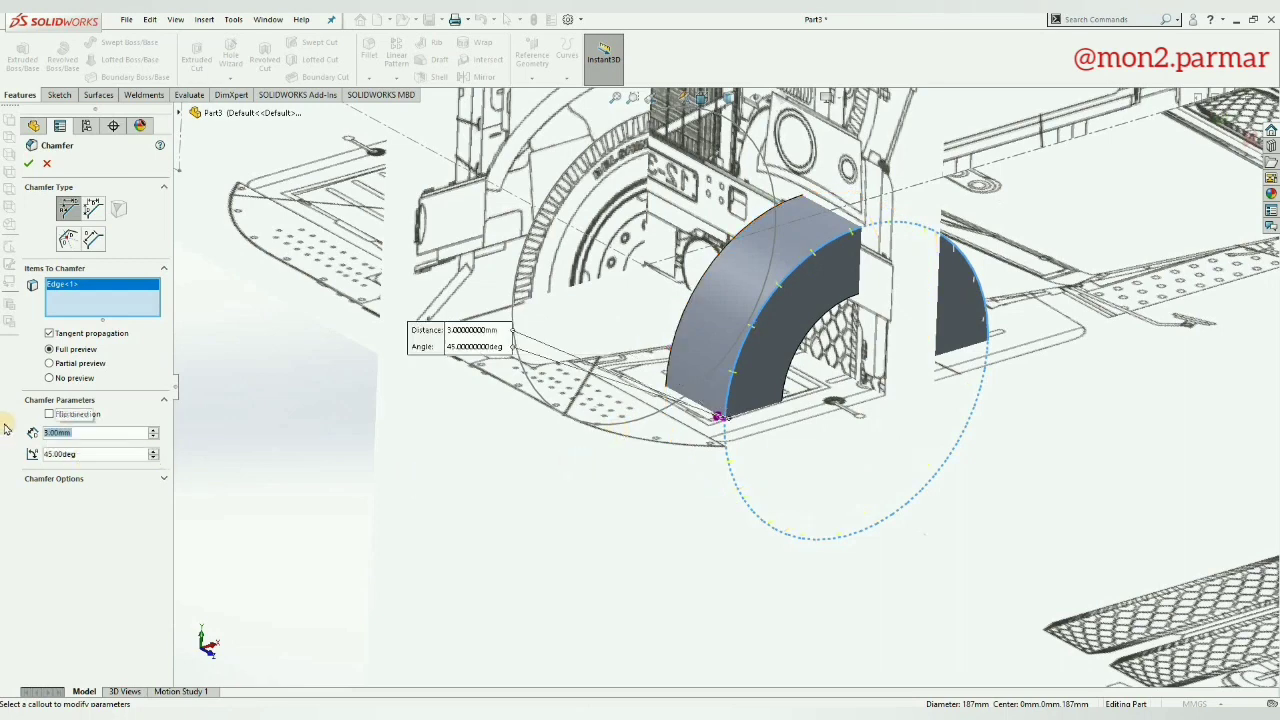
pyautogui.scroll(3, 648, 462)
pyautogui.scroll(3, 606, 409)
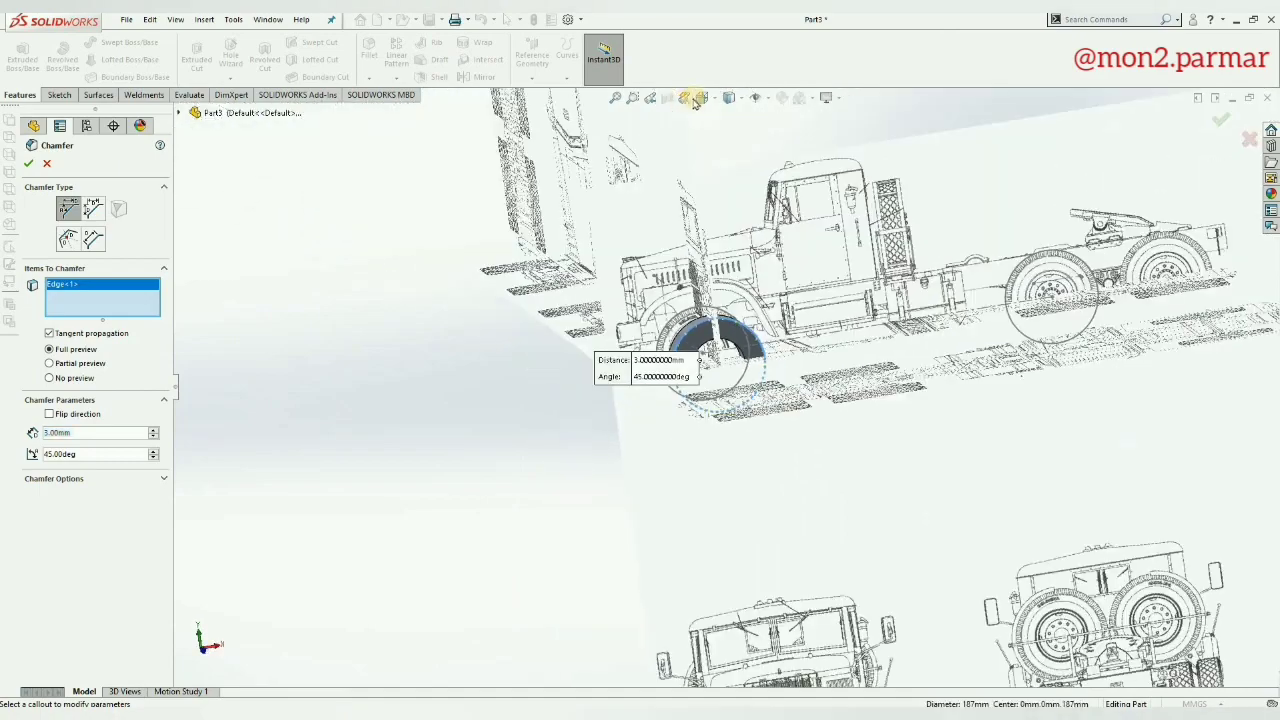
# Step: View the wheel from the front and orbit to inspect the chamfer
pyautogui.press('space')
pyautogui.click(514, 424)
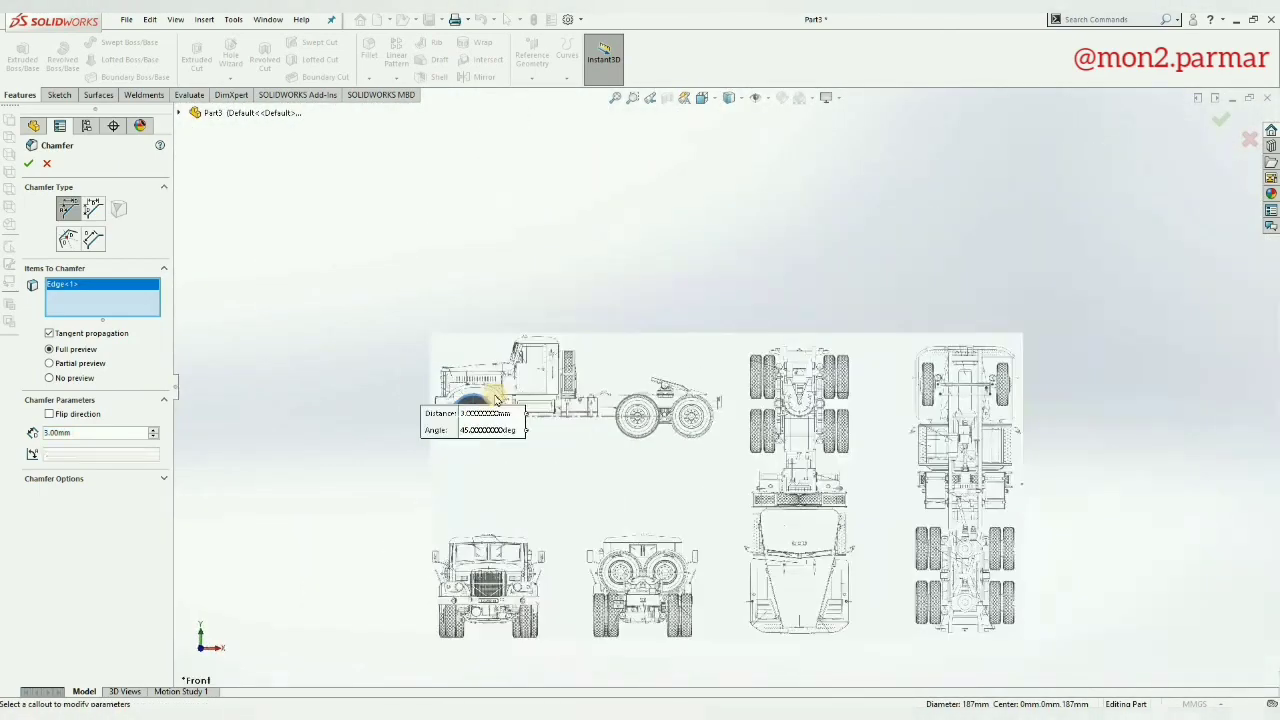
pyautogui.scroll(-3, 505, 422)
pyautogui.scroll(-5, 600, 370)
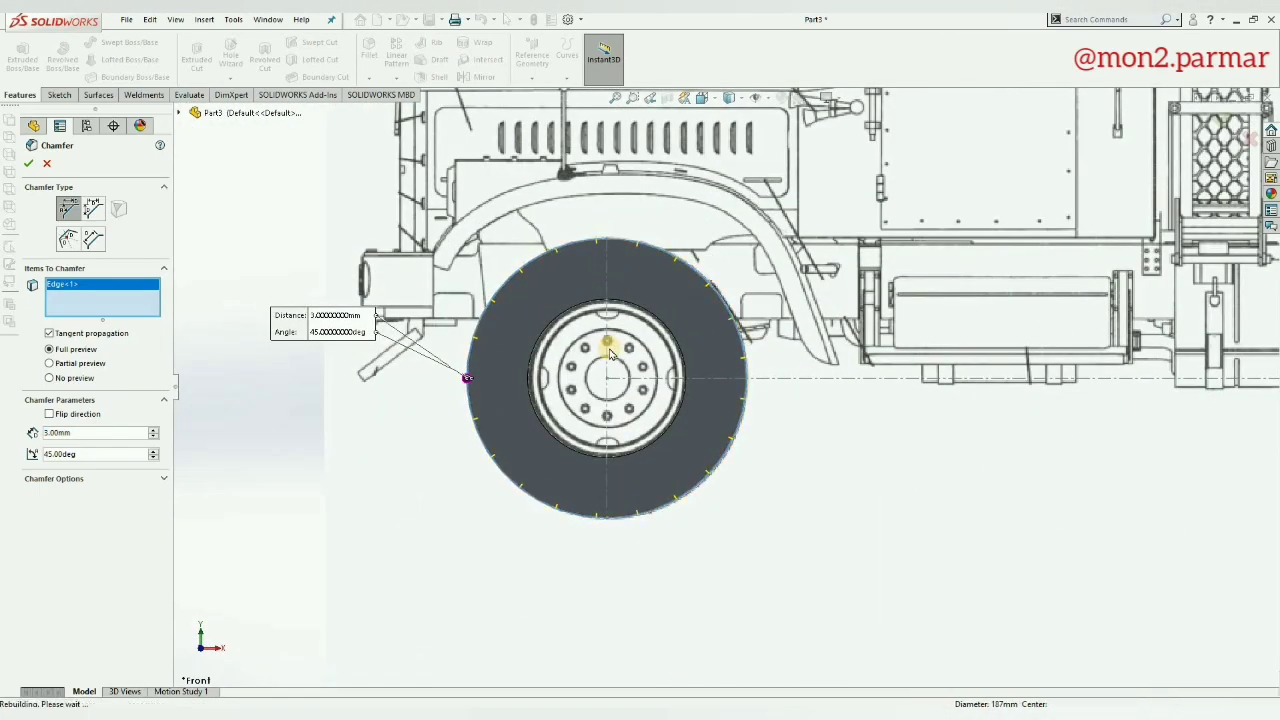
pyautogui.moveTo(586, 349); pyautogui.dragTo(521, 345, button='middle')
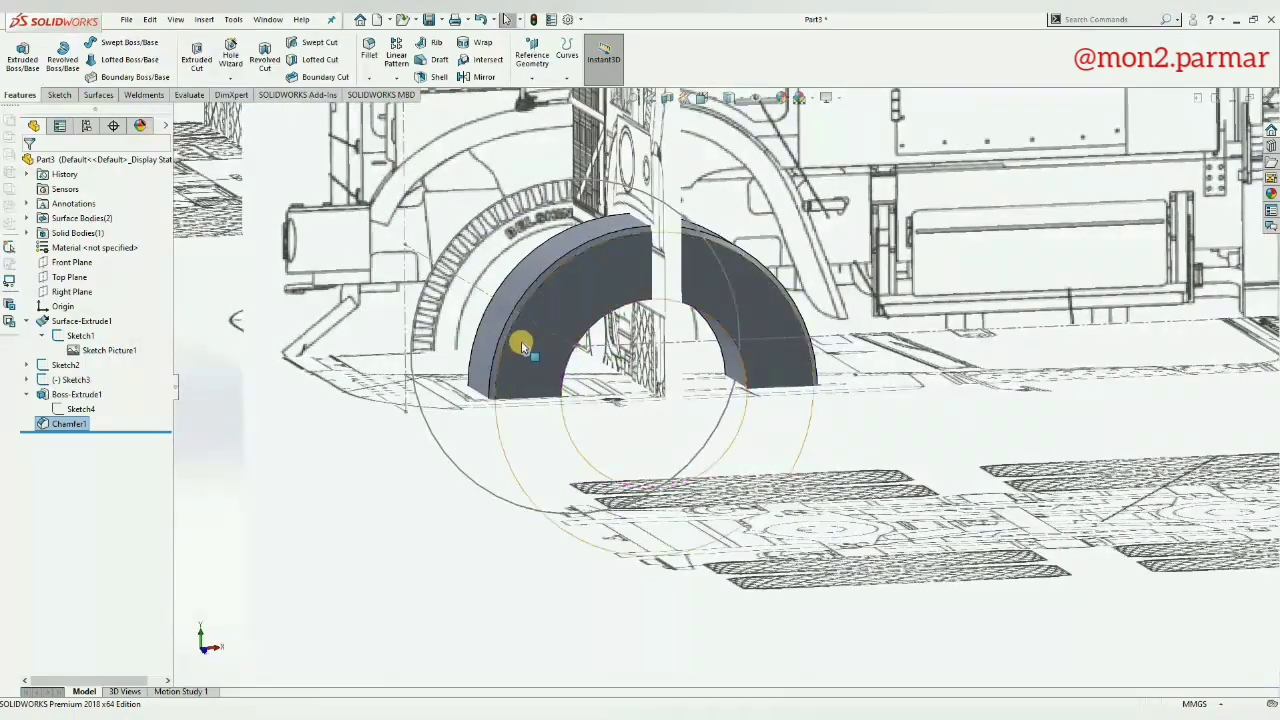
# Step: Edit Chamfer1 to a 7 mm distance and a 60° angle
pyautogui.scroll(-2, 521, 345)
pyautogui.click(77, 394)
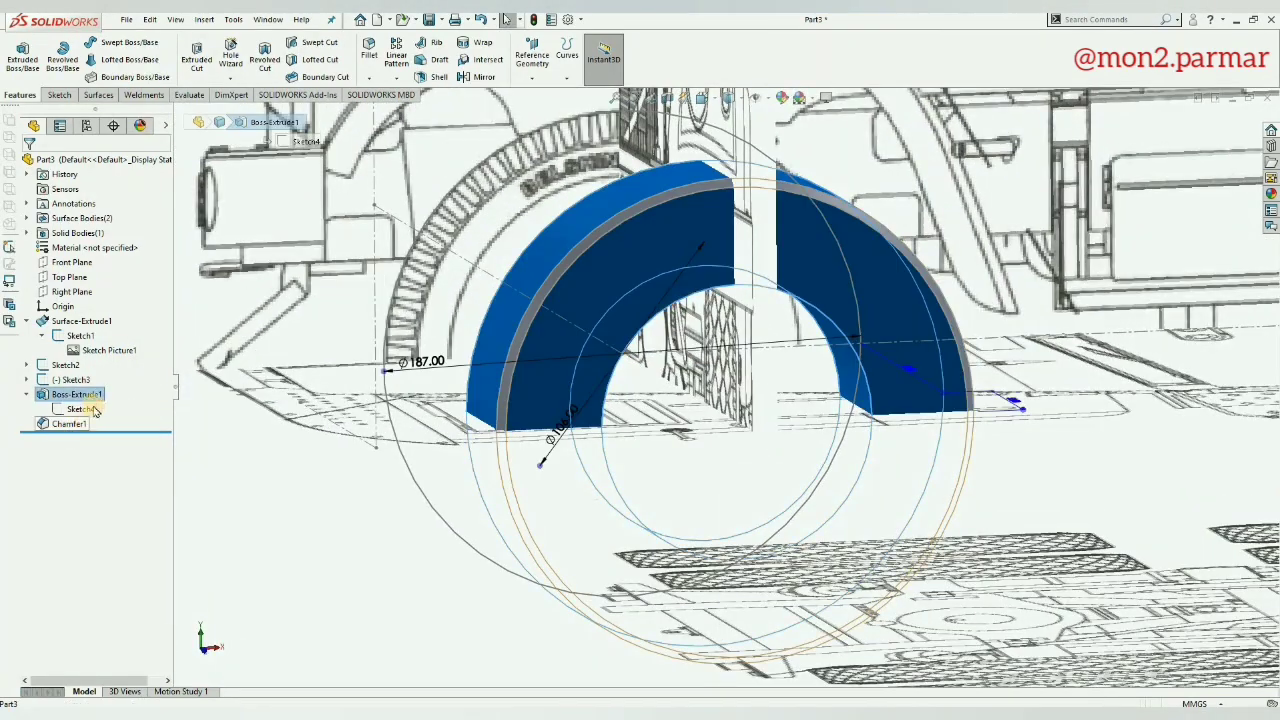
pyautogui.click(70, 424)
pyautogui.click(78, 400)
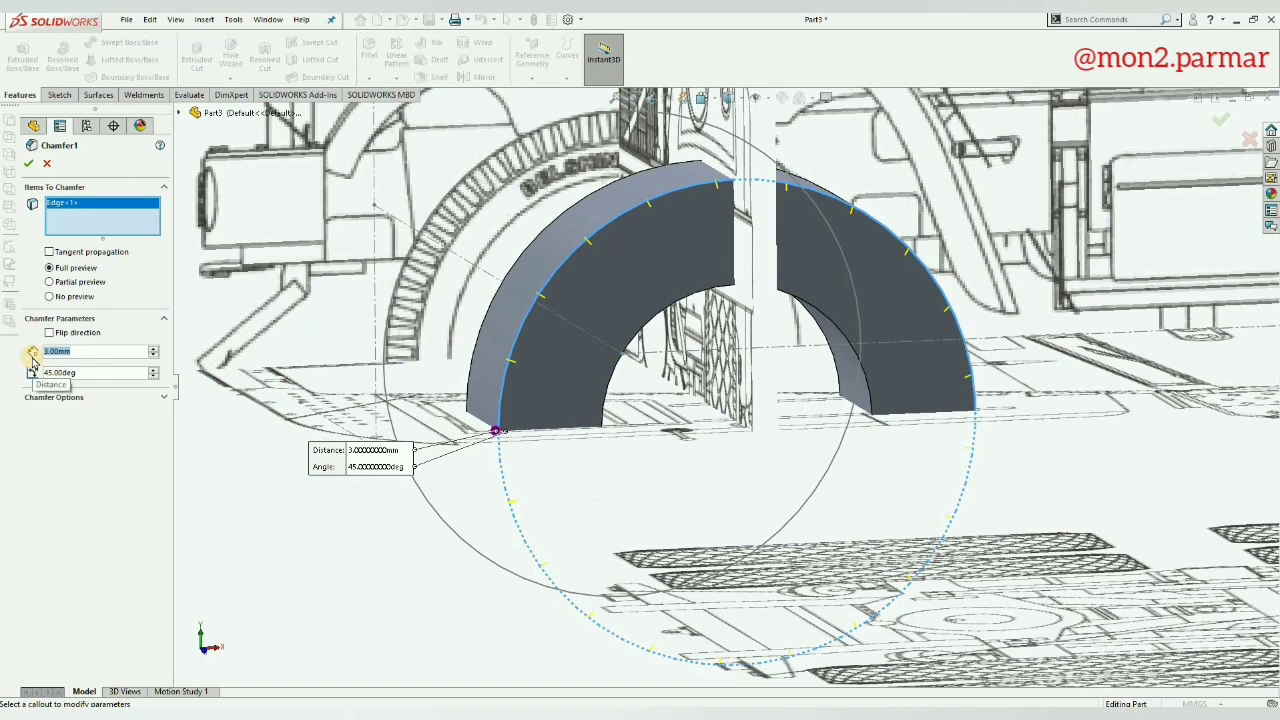
pyautogui.write('8')
pyautogui.press('Return')
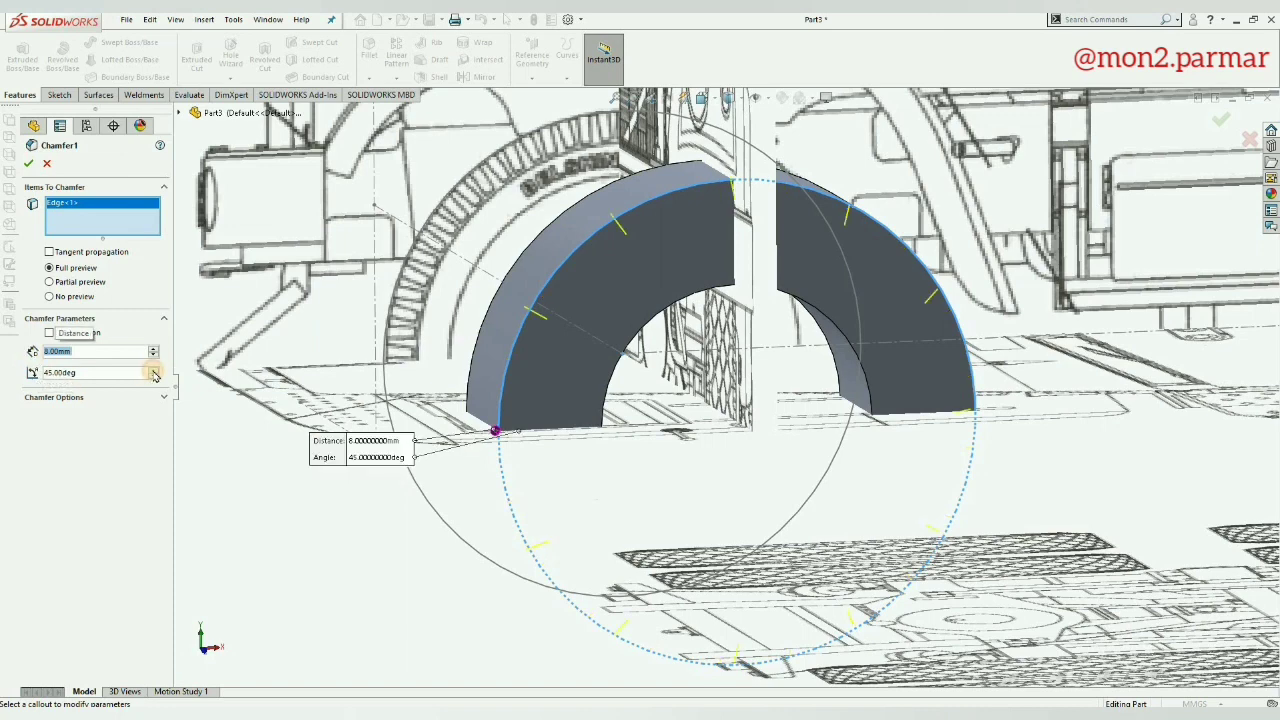
pyautogui.write('40')
pyautogui.press('Return')
pyautogui.write('7')
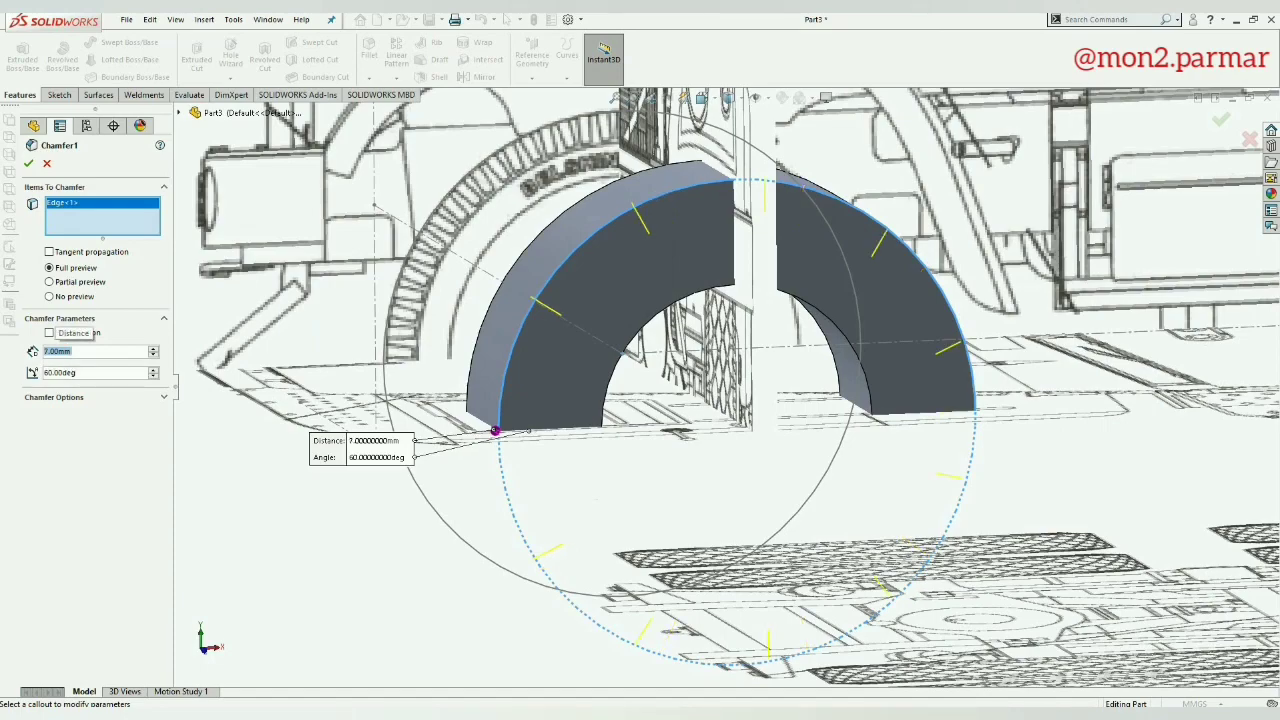
pyautogui.press('Return')
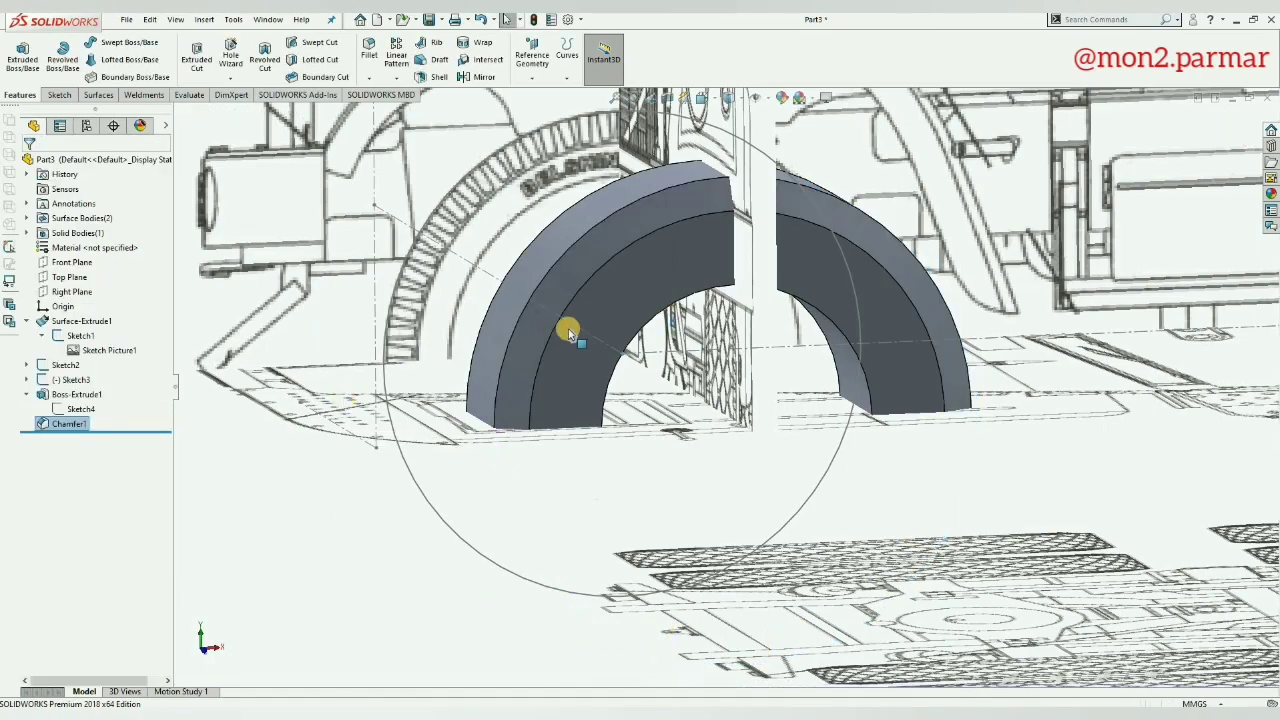
pyautogui.hotkey('ctrl', '1')
# Step: Add Chamfer2 on the ring's other outer edge at 7 mm × 60°
pyautogui.moveTo(613, 390); pyautogui.dragTo(657, 423, button='middle')
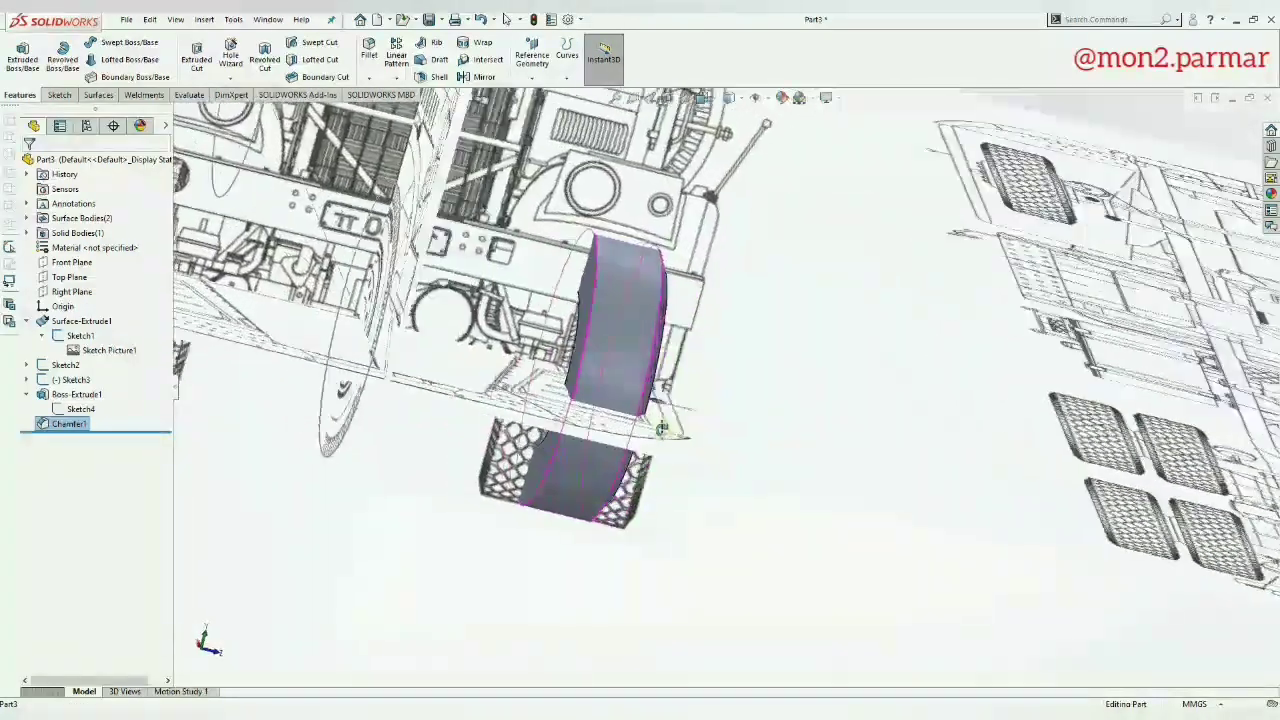
pyautogui.click(369, 78)
pyautogui.click(380, 108)
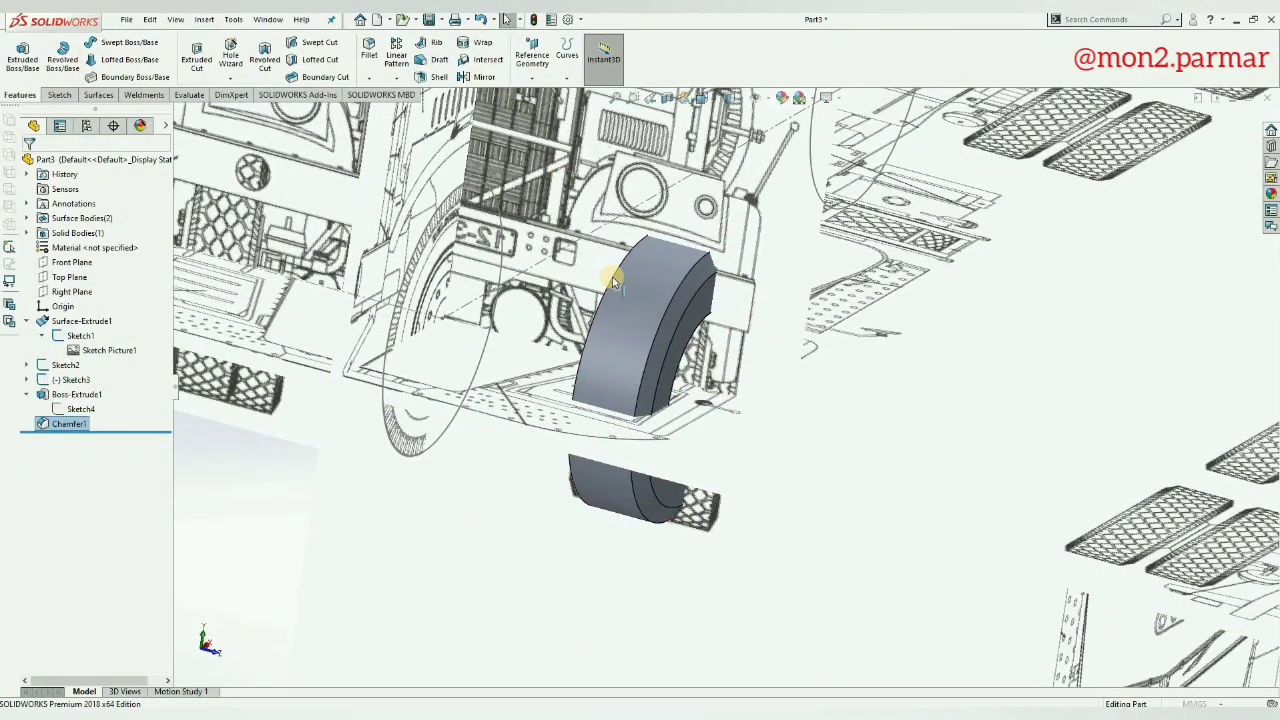
pyautogui.click(588, 300)
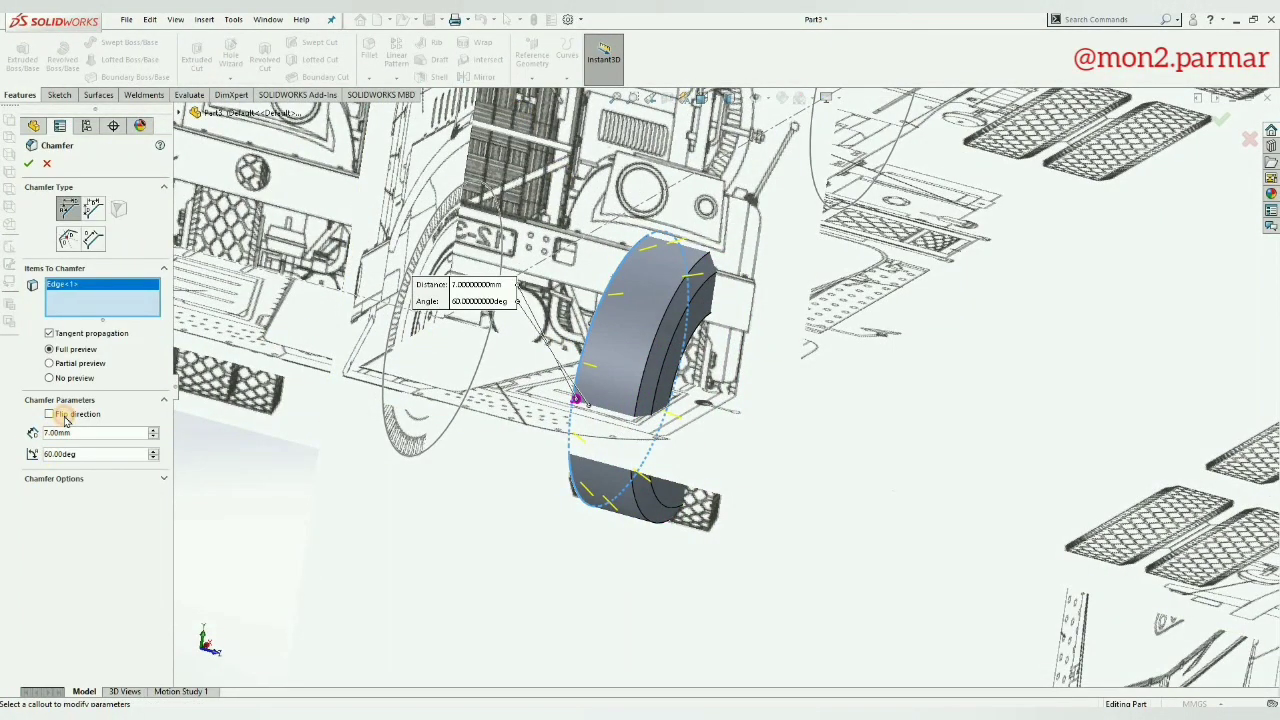
pyautogui.press('Return')
# Step: Orbit around the chamfered wheel, then return to the Front view
pyautogui.moveTo(714, 323)
pyautogui.mouseDown(button='middle')
pyautogui.moveTo(613, 284)
pyautogui.moveTo(712, 489)
pyautogui.moveTo(587, 474)
pyautogui.mouseUp(button='middle')
pyautogui.scroll(10, 587, 474)
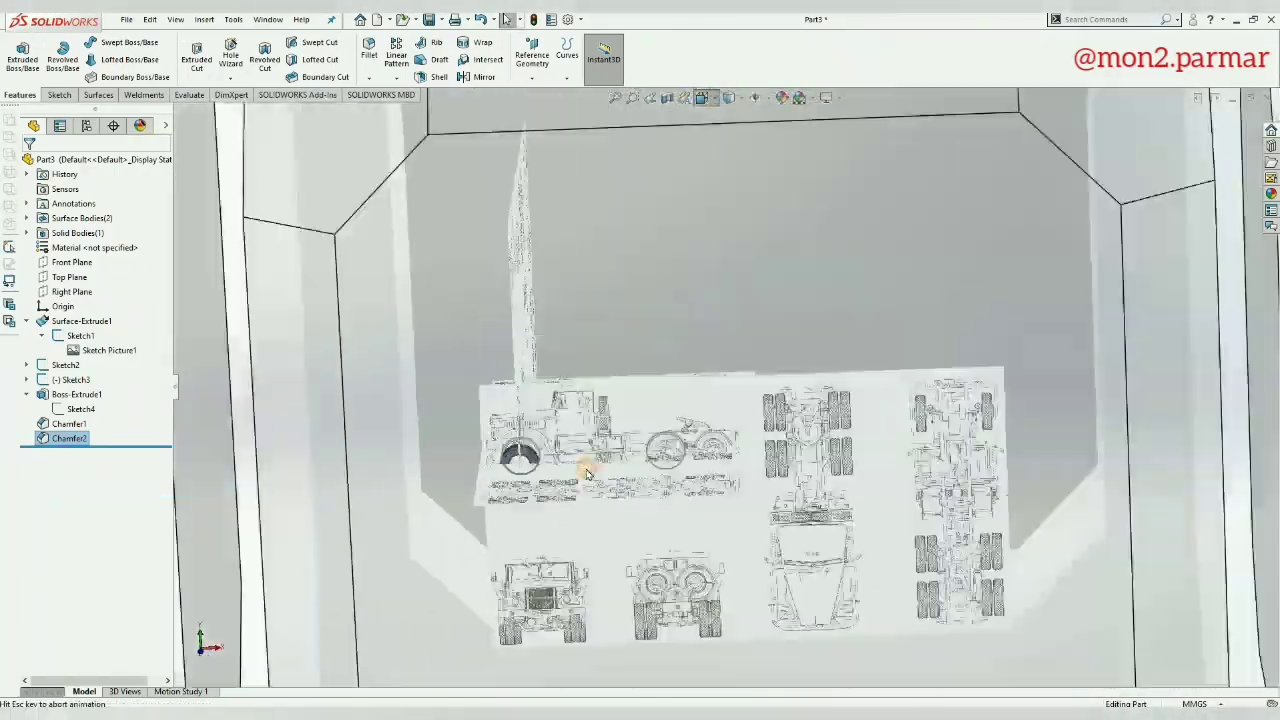
pyautogui.hotkey('ctrl', '1')
pyautogui.scroll(-4, 471, 414)
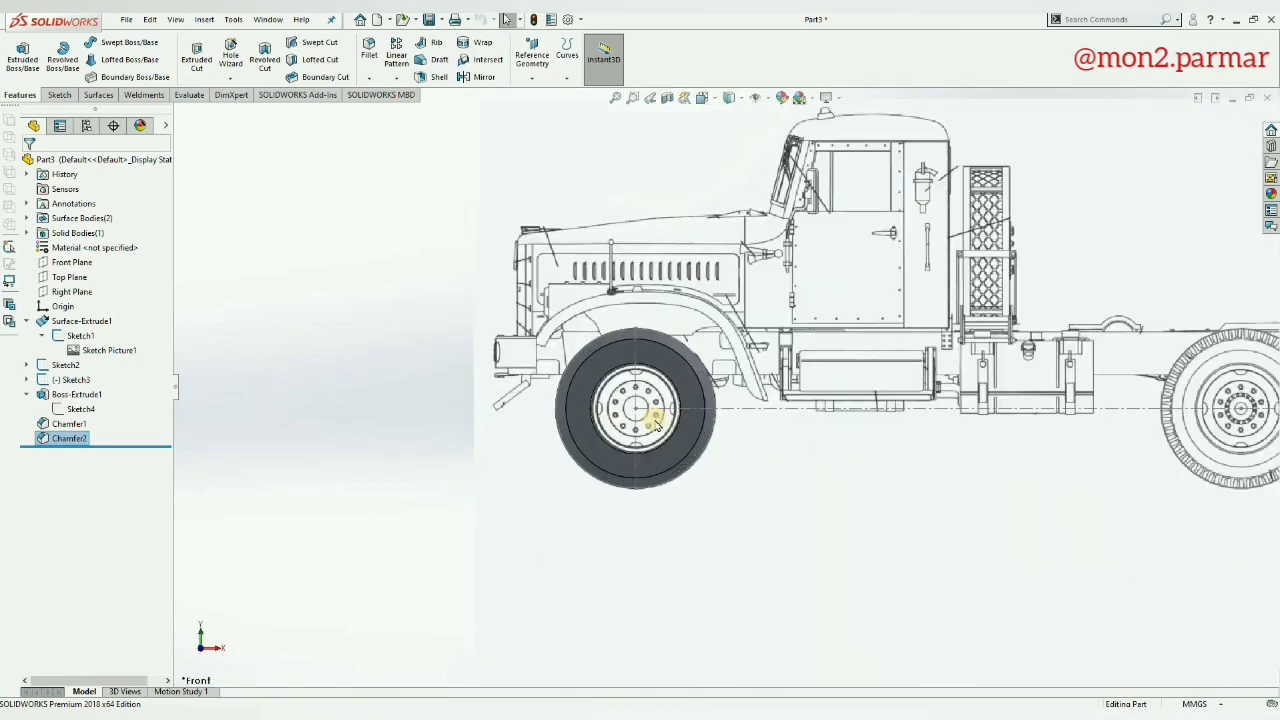
pyautogui.scroll(-5, 657, 425)
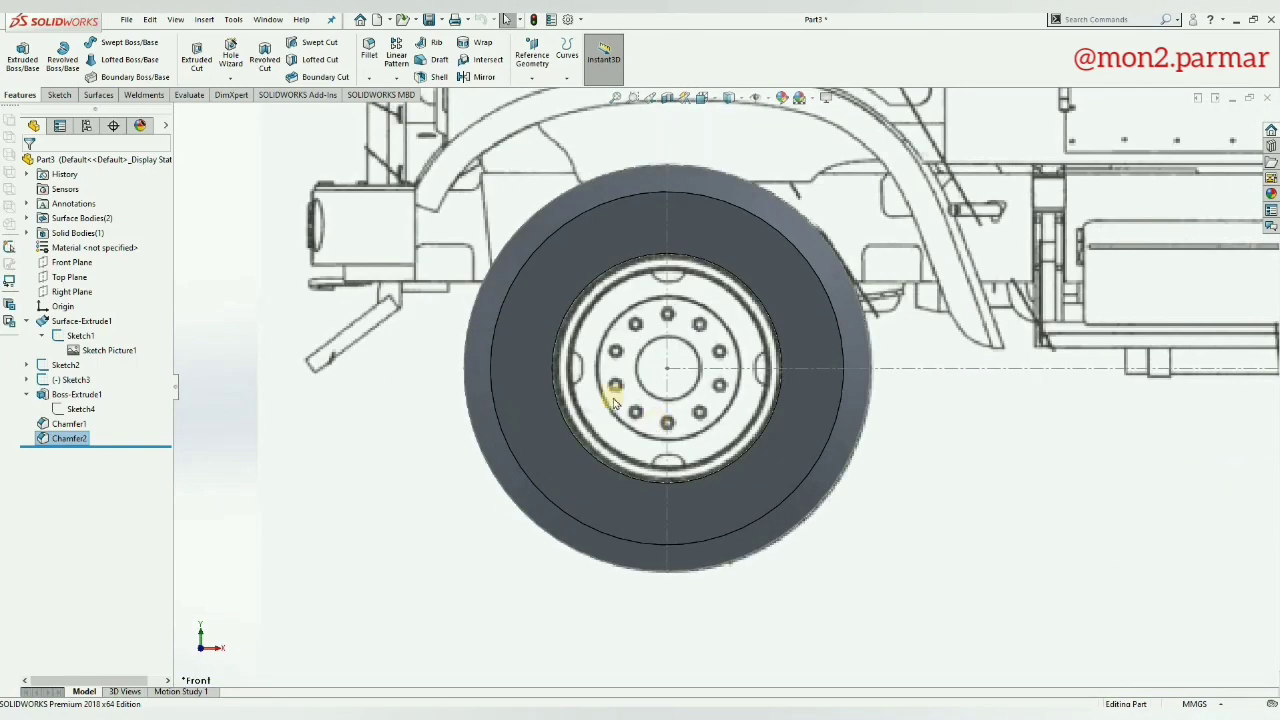
pyautogui.scroll(3, 613, 400)
# Step: Create reference axis Axis1 through the wheel's inner cylindrical face
pyautogui.click(532, 55)
pyautogui.click(545, 113)
pyautogui.moveTo(623, 423); pyautogui.dragTo(627, 366, button='middle')
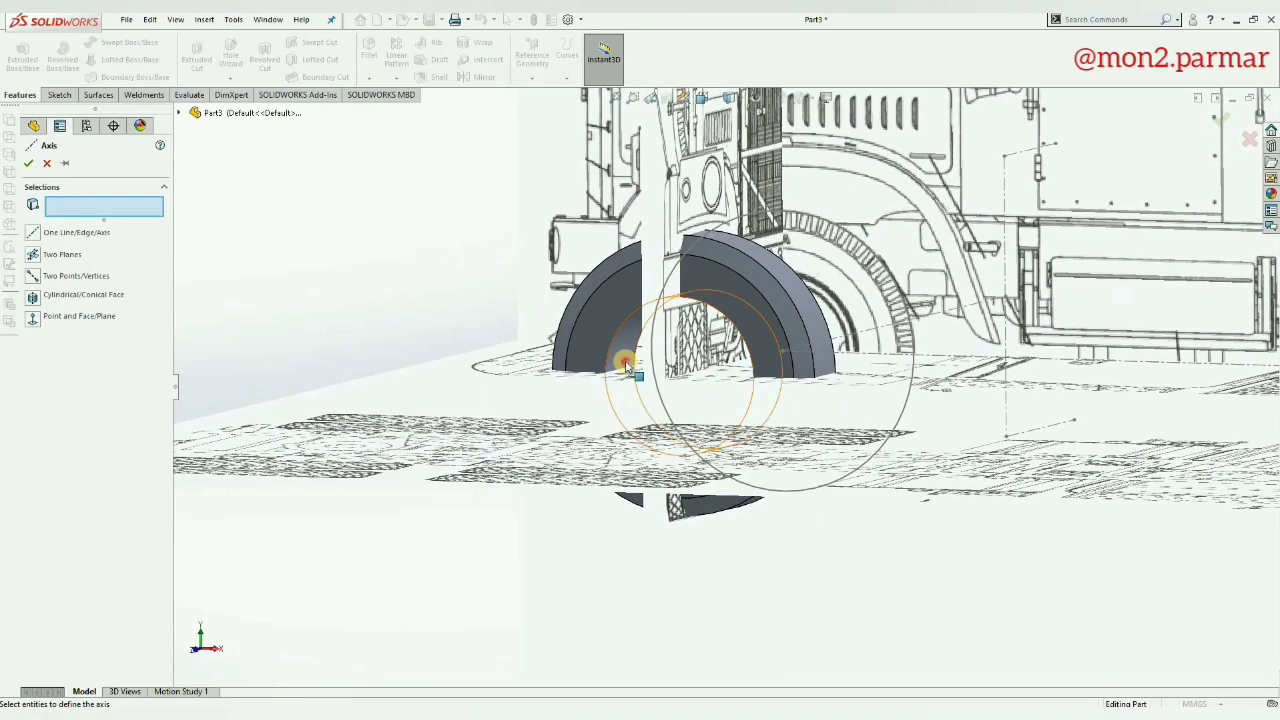
pyautogui.click(625, 362)
pyautogui.click(28, 163)
# Step: Select the Top Plane for a new sketch and orbit toward a side view
pyautogui.moveTo(723, 408)
pyautogui.mouseDown(button='middle')
pyautogui.moveTo(685, 420)
pyautogui.moveTo(694, 400)
pyautogui.mouseUp(button='middle')
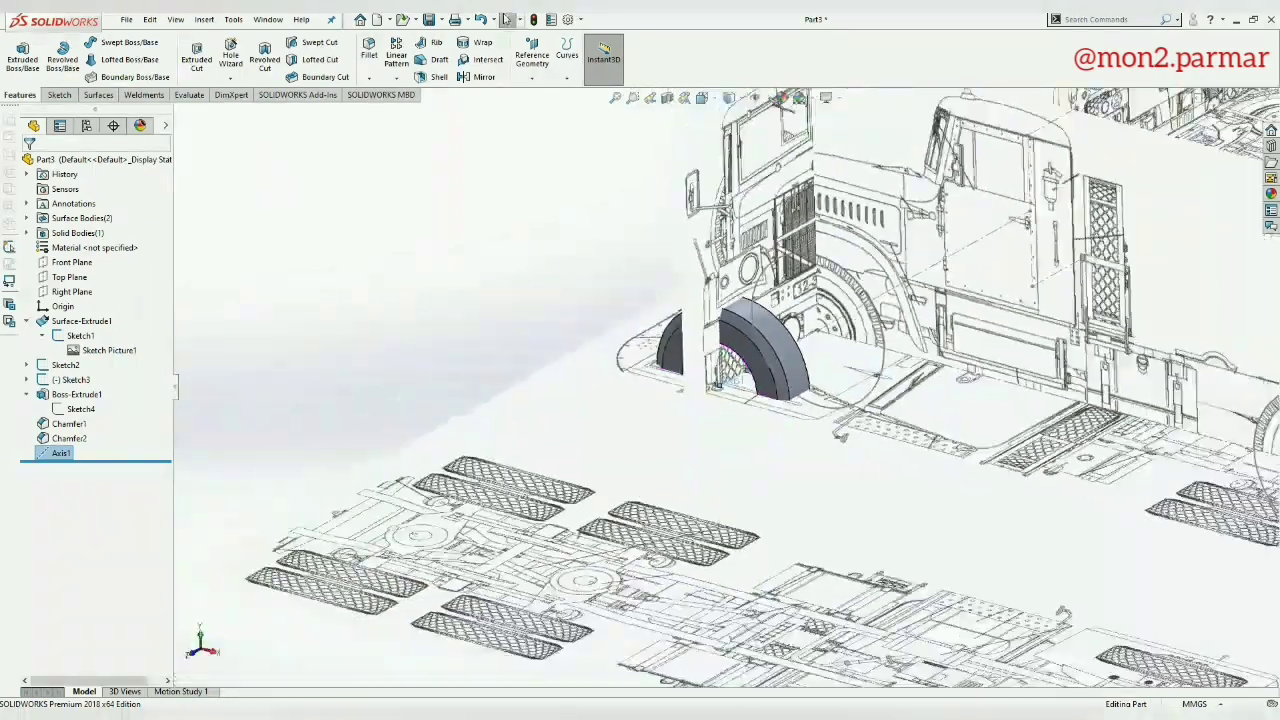
pyautogui.click(70, 277)
pyautogui.moveTo(634, 271); pyautogui.dragTo(634, 243, button='middle')
# Step: Start a sketch on the Top Plane, briefly trying Section View and cancelling it
pyautogui.click(57, 95)
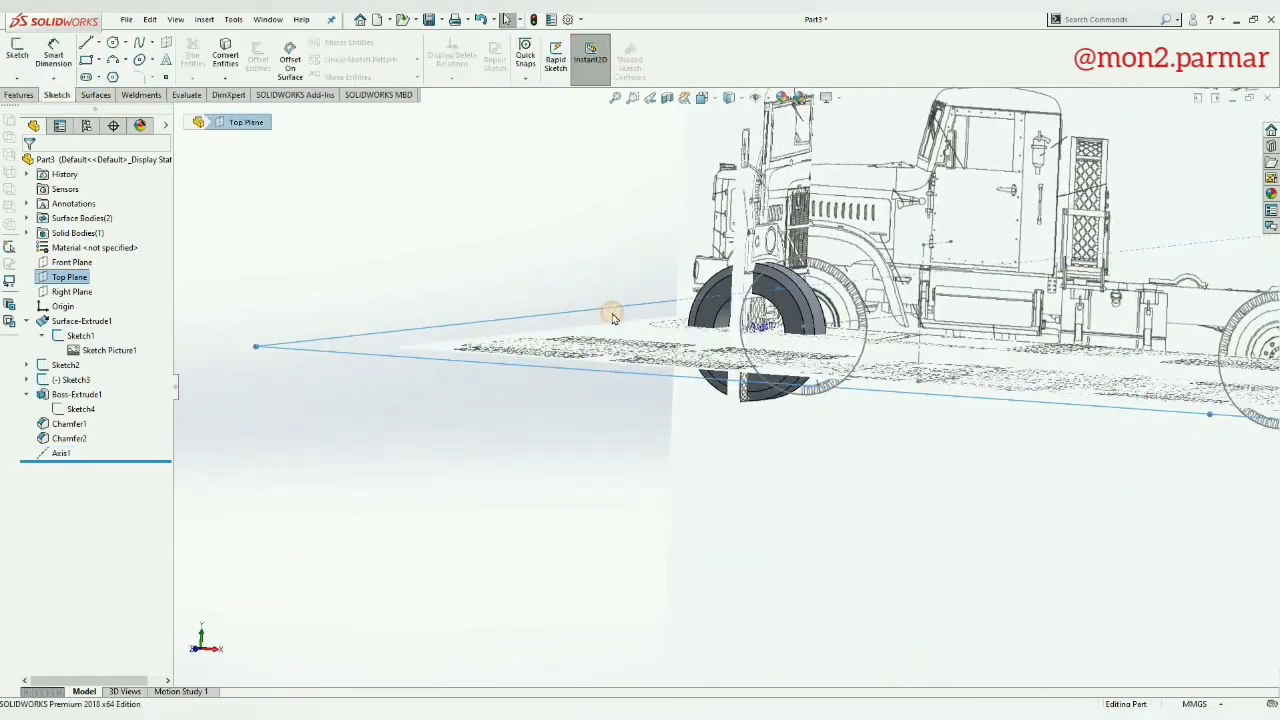
pyautogui.click(17, 55)
pyautogui.click(667, 99)
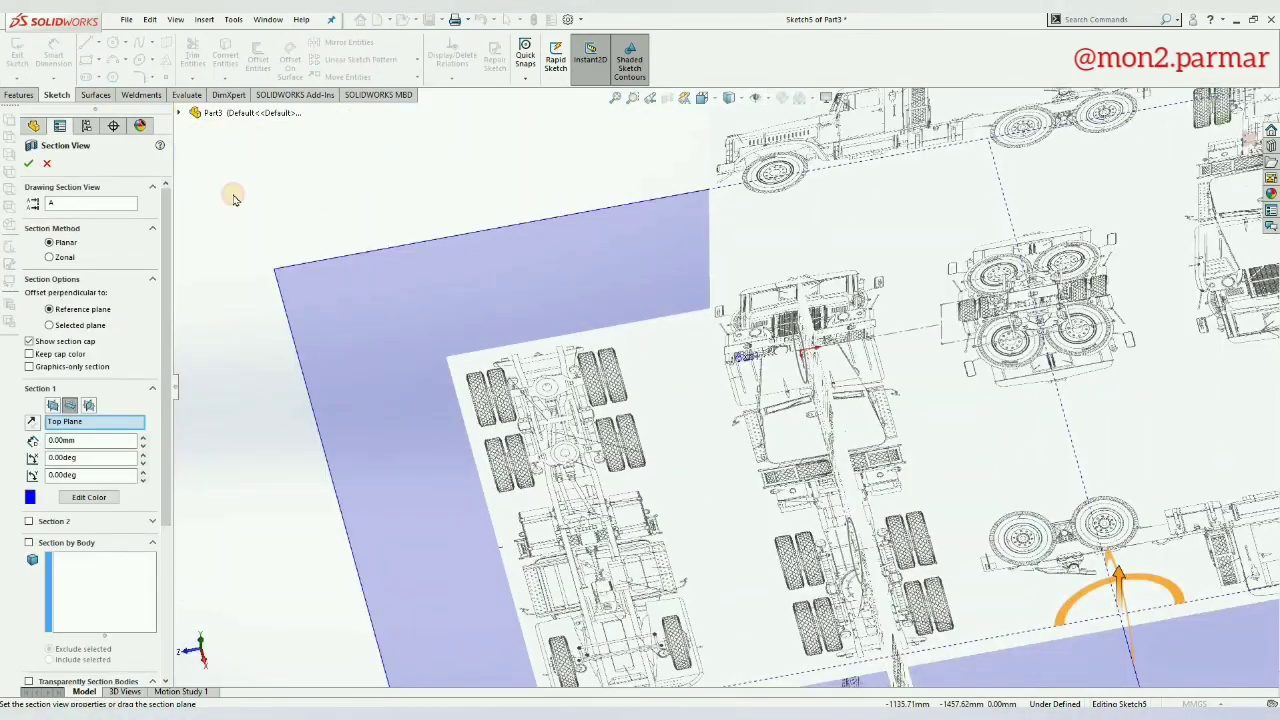
pyautogui.click(179, 112)
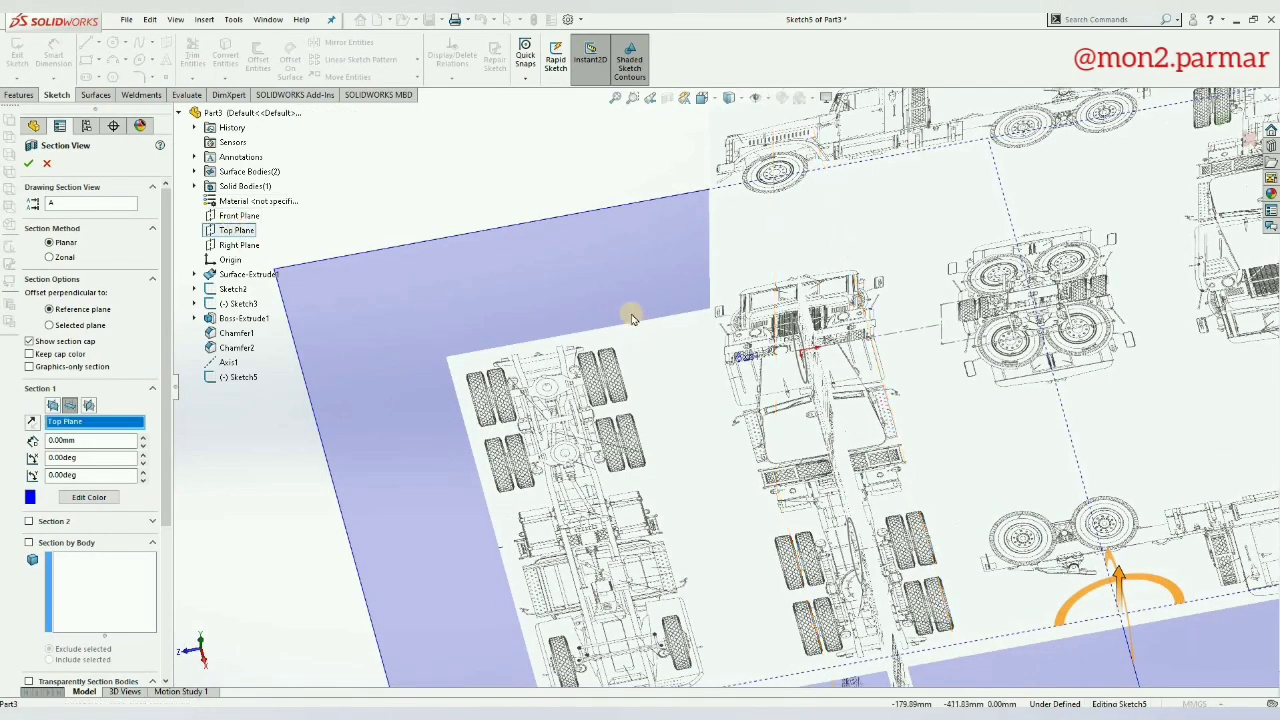
pyautogui.press('Escape')
# Step: Switch to the Top view, looking straight down on the truck drawings
pyautogui.moveTo(631, 306); pyautogui.dragTo(866, 348, button='middle')
pyautogui.hotkey('ctrl', '7')
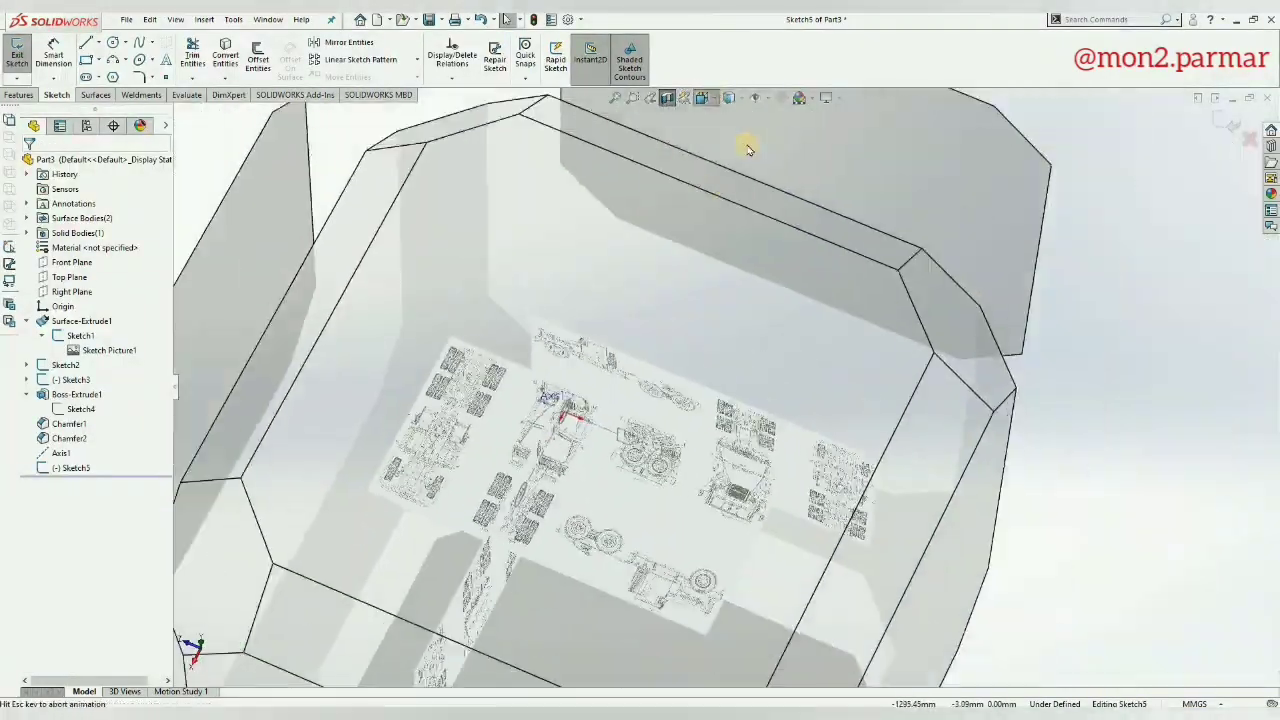
pyautogui.click(701, 97)
pyautogui.click(778, 171)
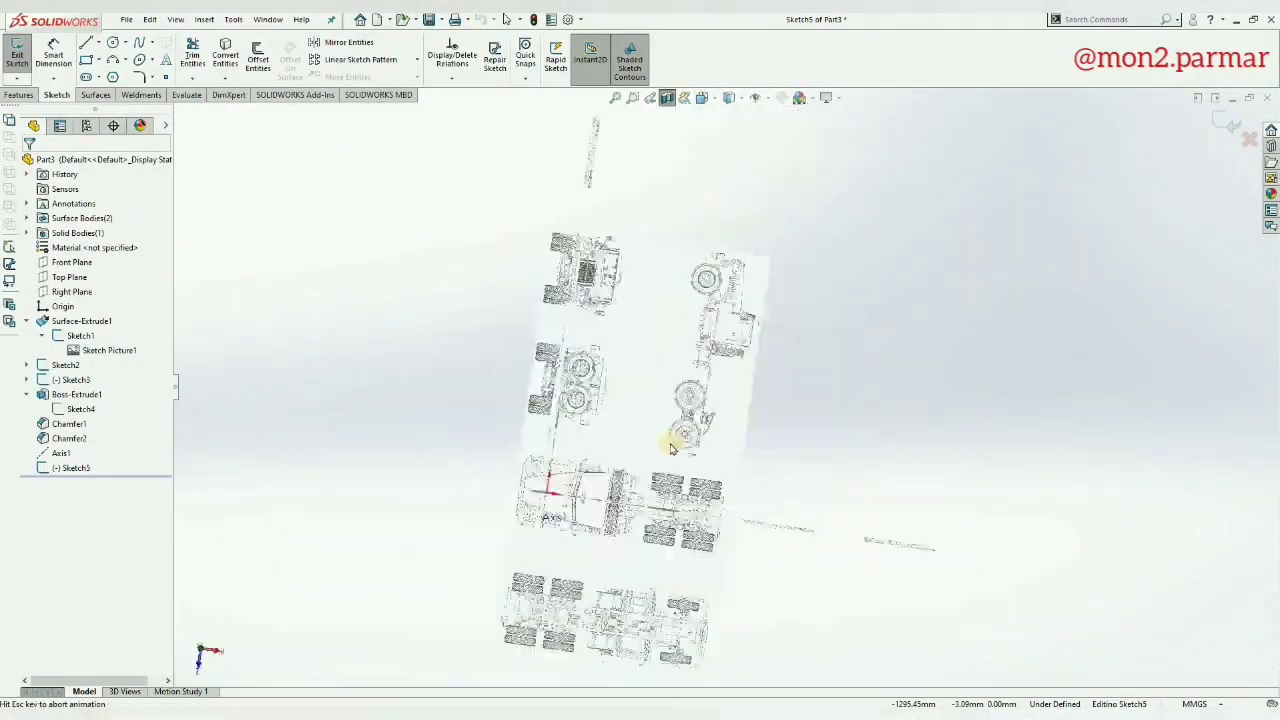
# Step: Zoom and tilt around the truck reference drawings to locate the front wheel
pyautogui.scroll(-3, 571, 471)
pyautogui.scroll(-3, 598, 483)
pyautogui.scroll(4, 705, 403)
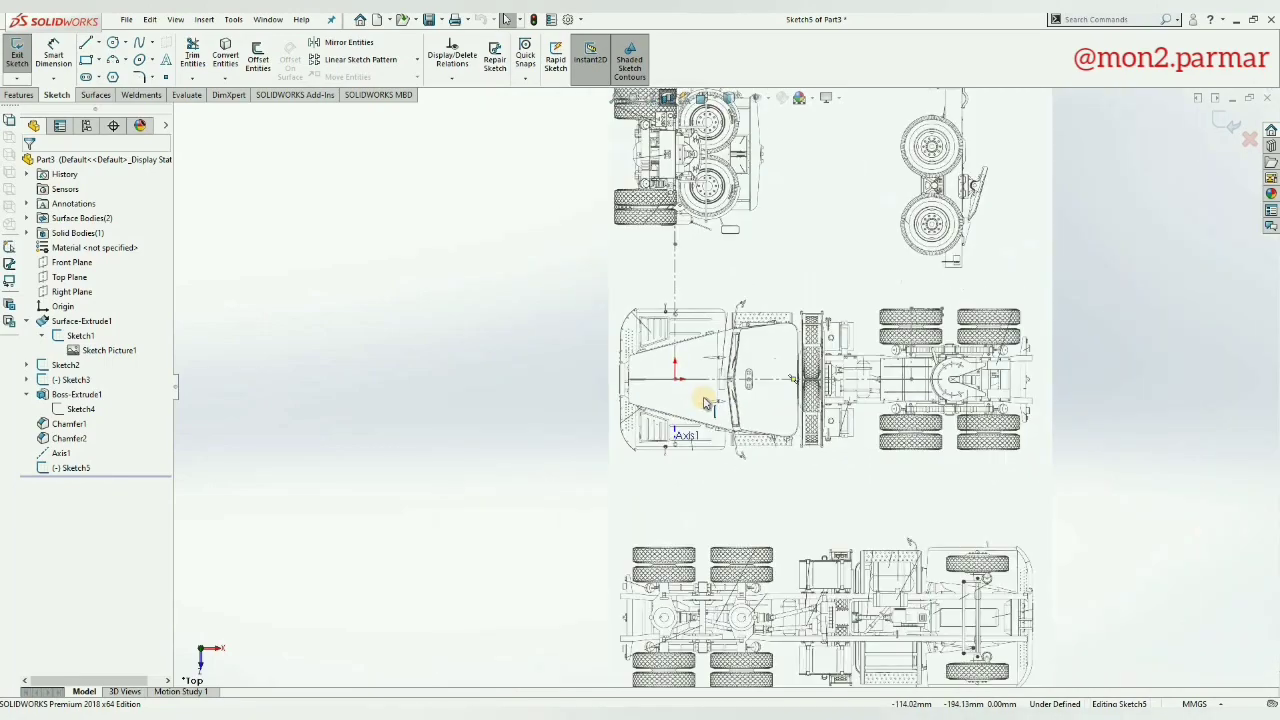
pyautogui.scroll(-3, 691, 430)
pyautogui.scroll(-2, 691, 429)
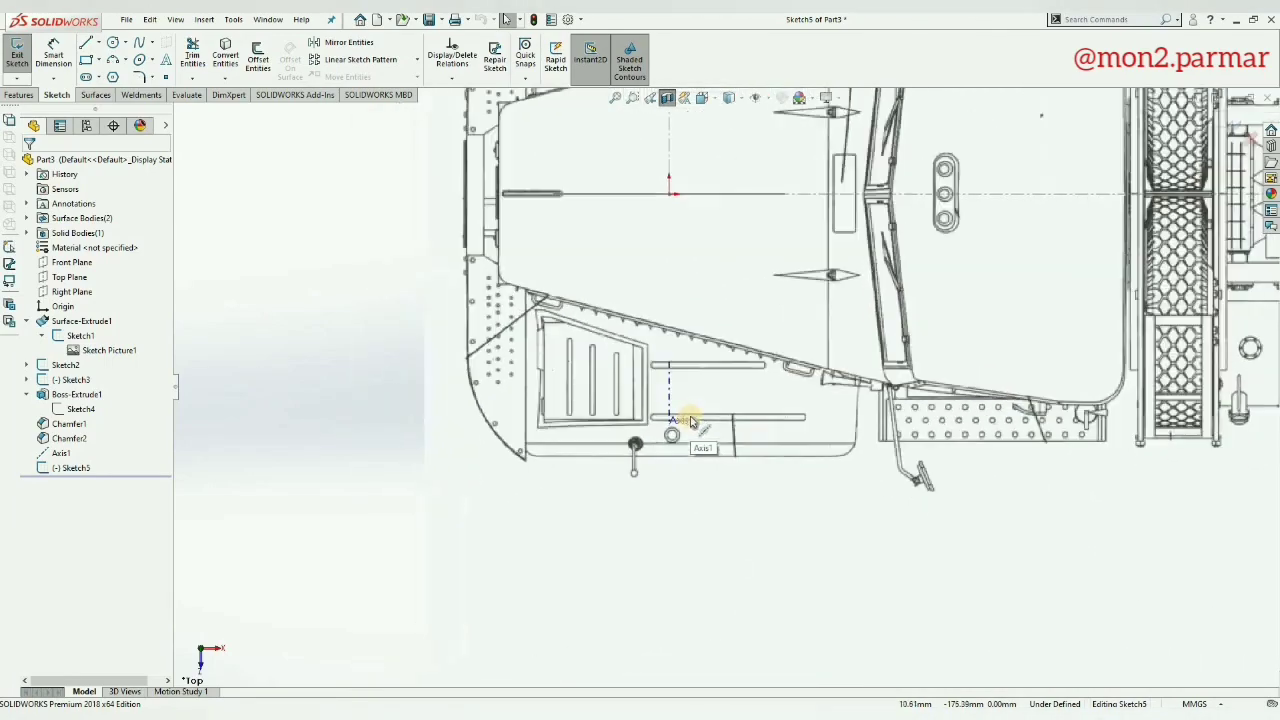
pyautogui.scroll(-2, 700, 429)
pyautogui.scroll(3, 714, 428)
pyautogui.scroll(2, 814, 357)
pyautogui.scroll(2, 820, 200)
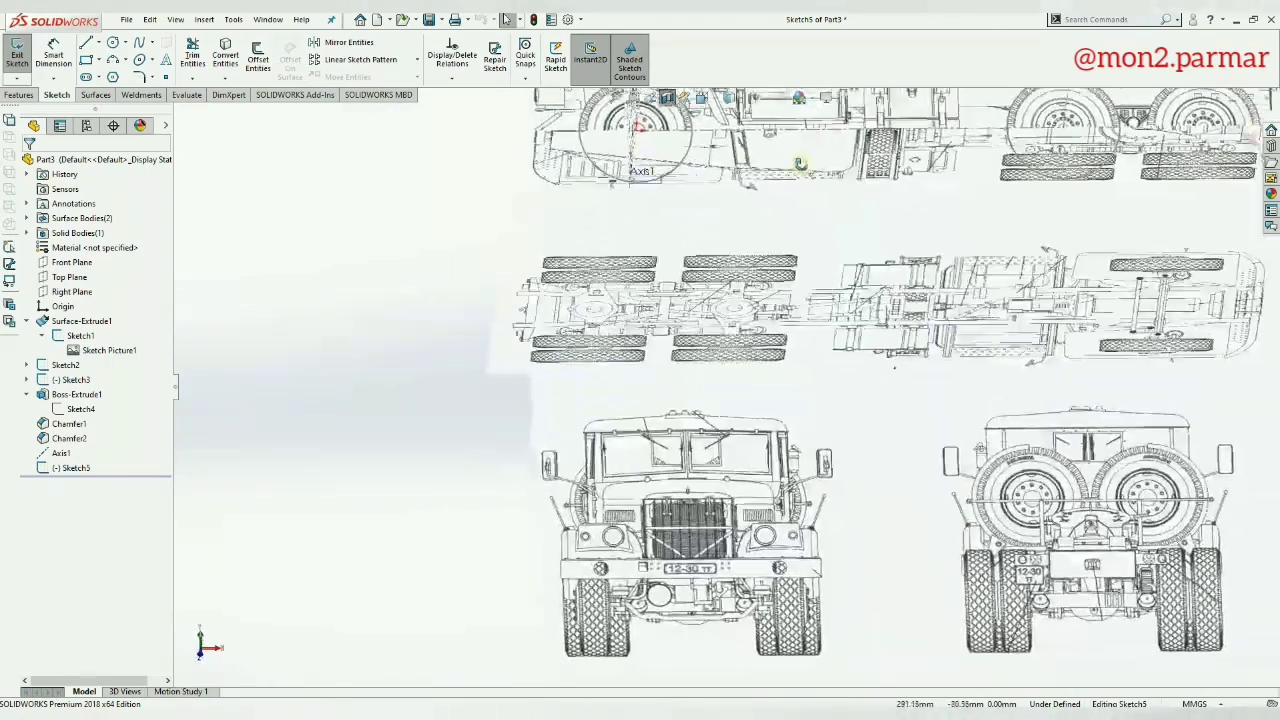
pyautogui.scroll(3, 735, 296)
pyautogui.moveTo(771, 223)
pyautogui.mouseDown(button='middle')
pyautogui.moveTo(757, 408)
pyautogui.moveTo(723, 343)
pyautogui.mouseUp(button='middle')
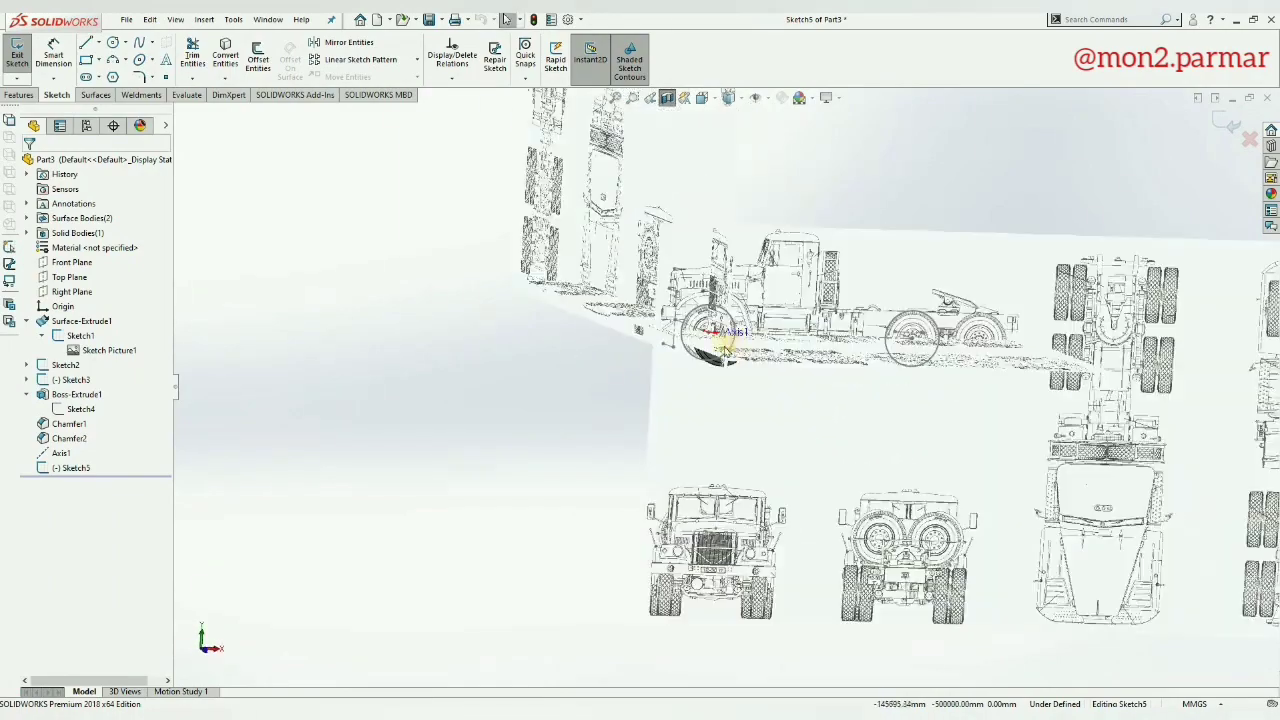
pyautogui.scroll(-3, 713, 341)
pyautogui.scroll(-3, 713, 341)
pyautogui.scroll(3, 640, 370)
# Step: Zoom to fit Sketch Picture2 and select the image
pyautogui.scroll(1, 640, 370)
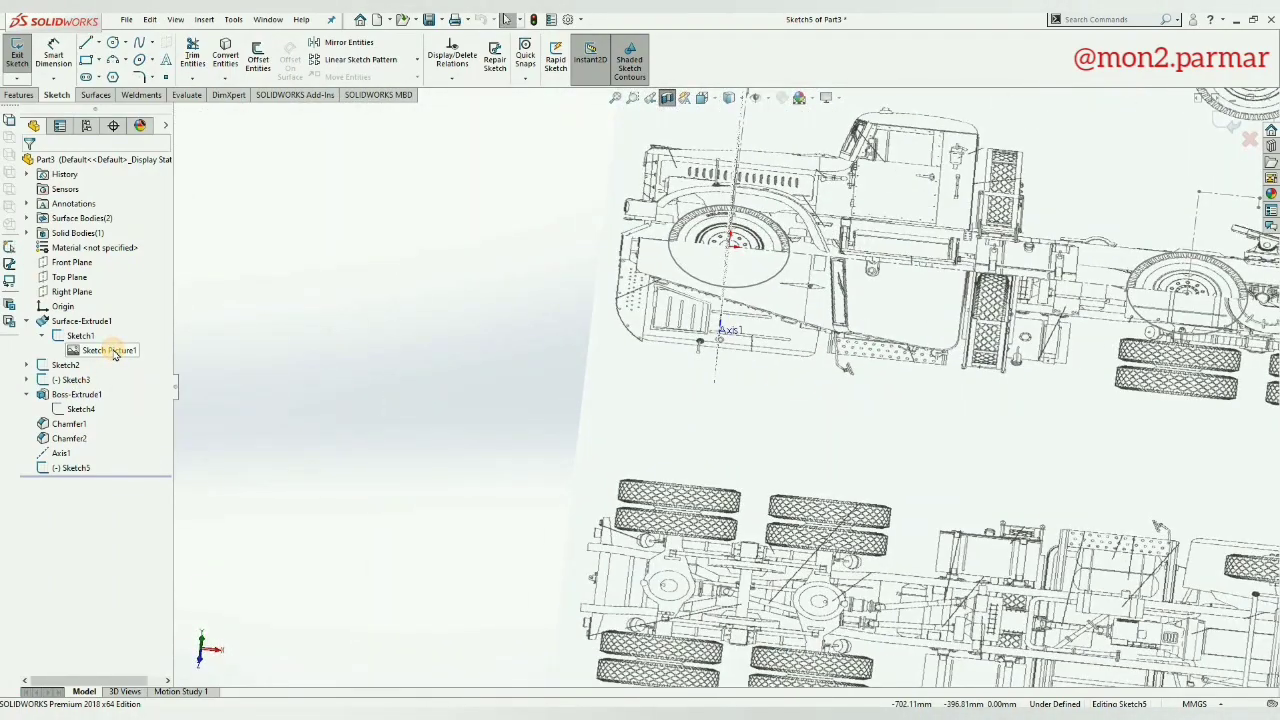
pyautogui.rightClick(112, 350)
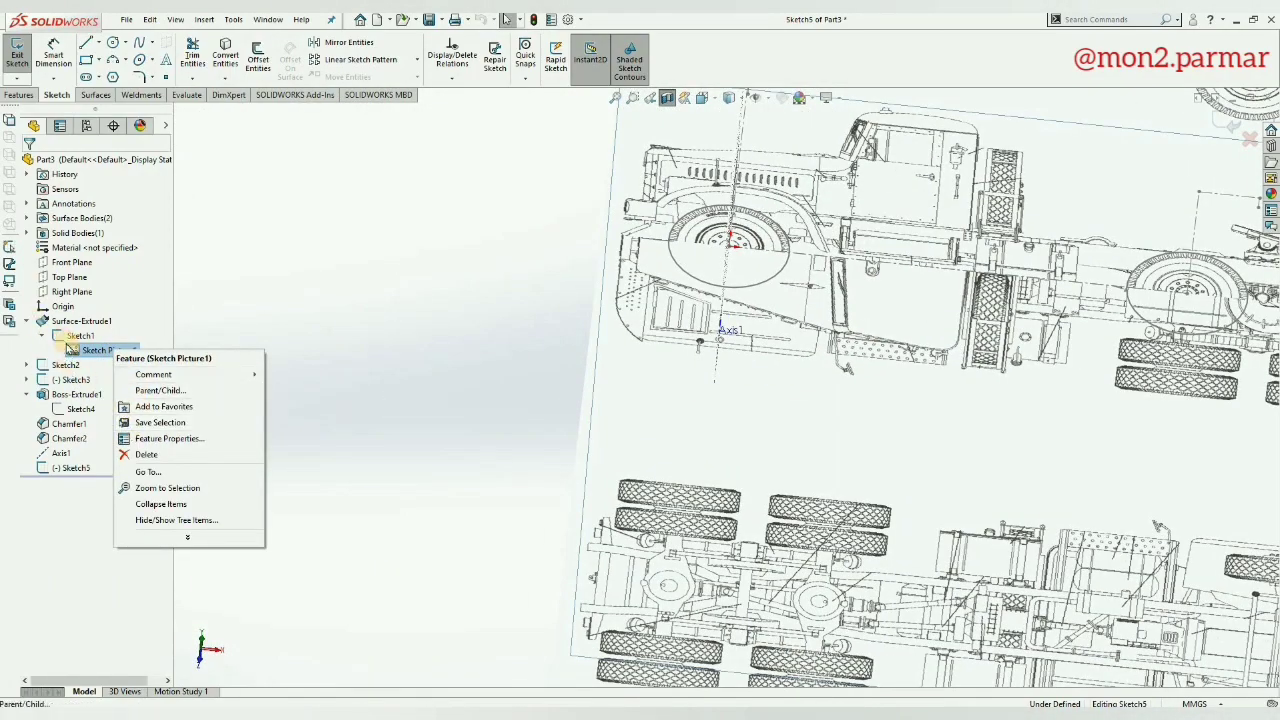
pyautogui.click(68, 345)
pyautogui.click(26, 365)
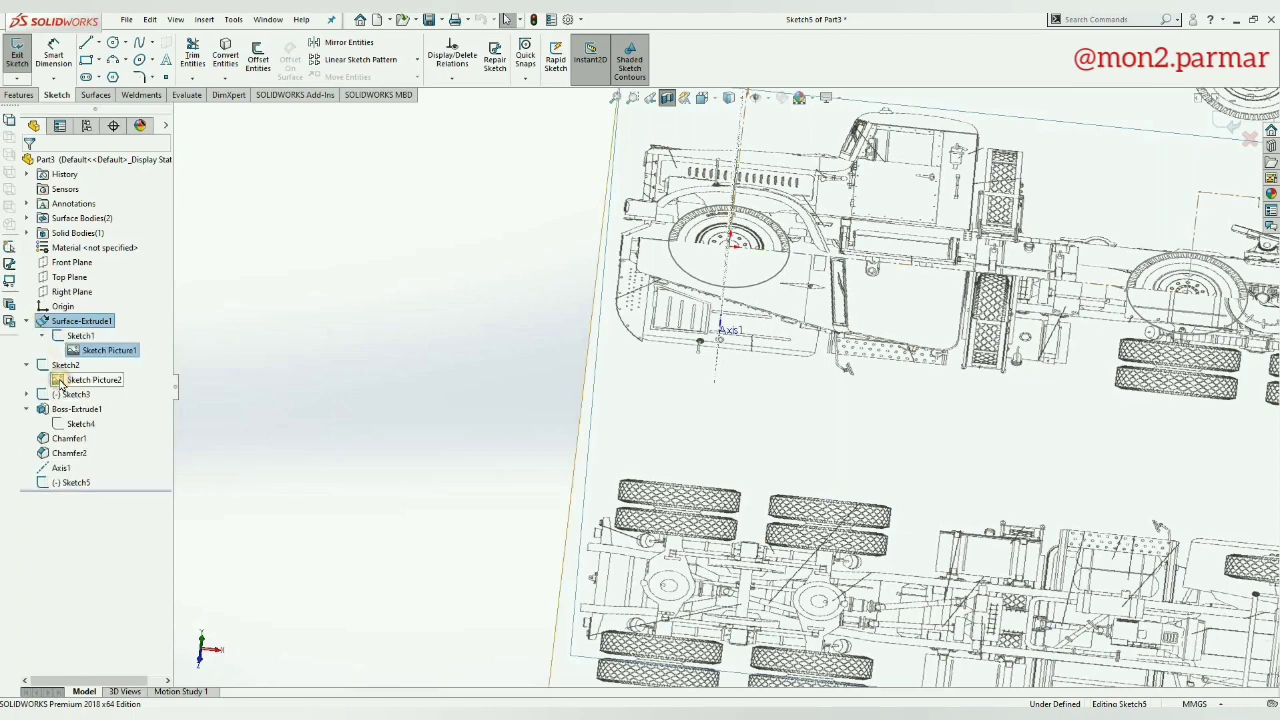
pyautogui.rightClick(94, 380)
pyautogui.click(114, 517)
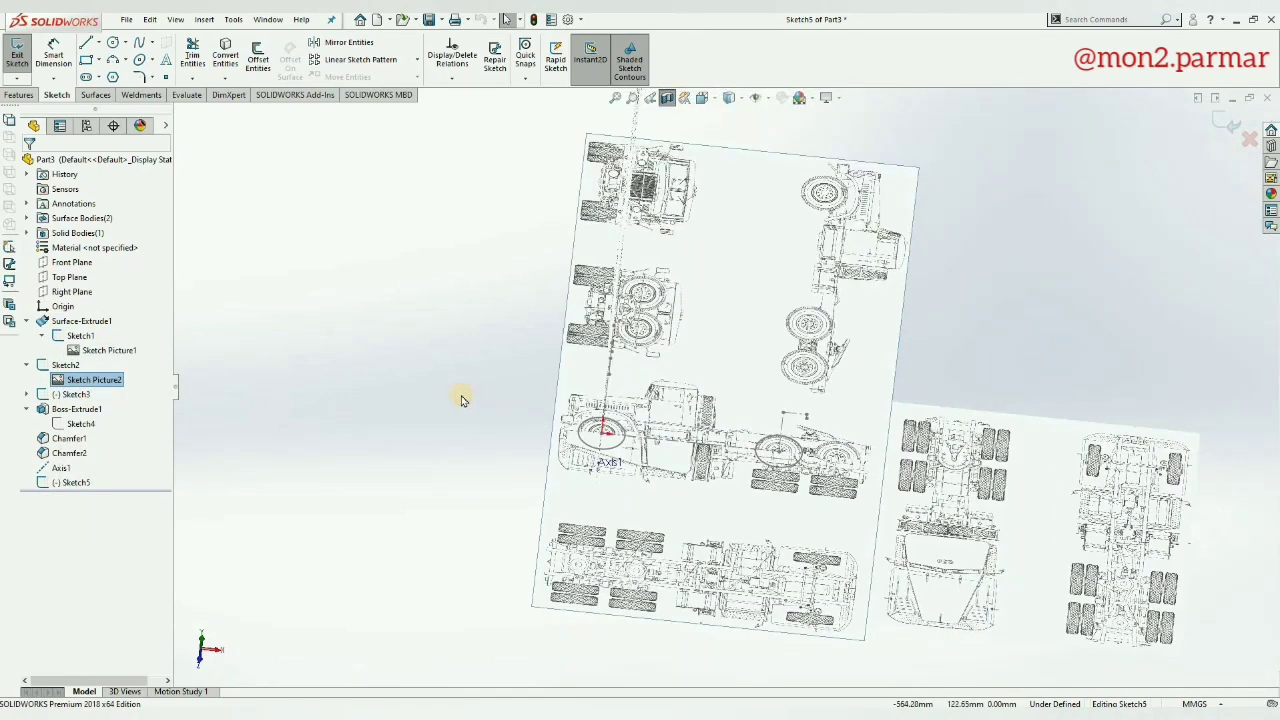
pyautogui.click(102, 385)
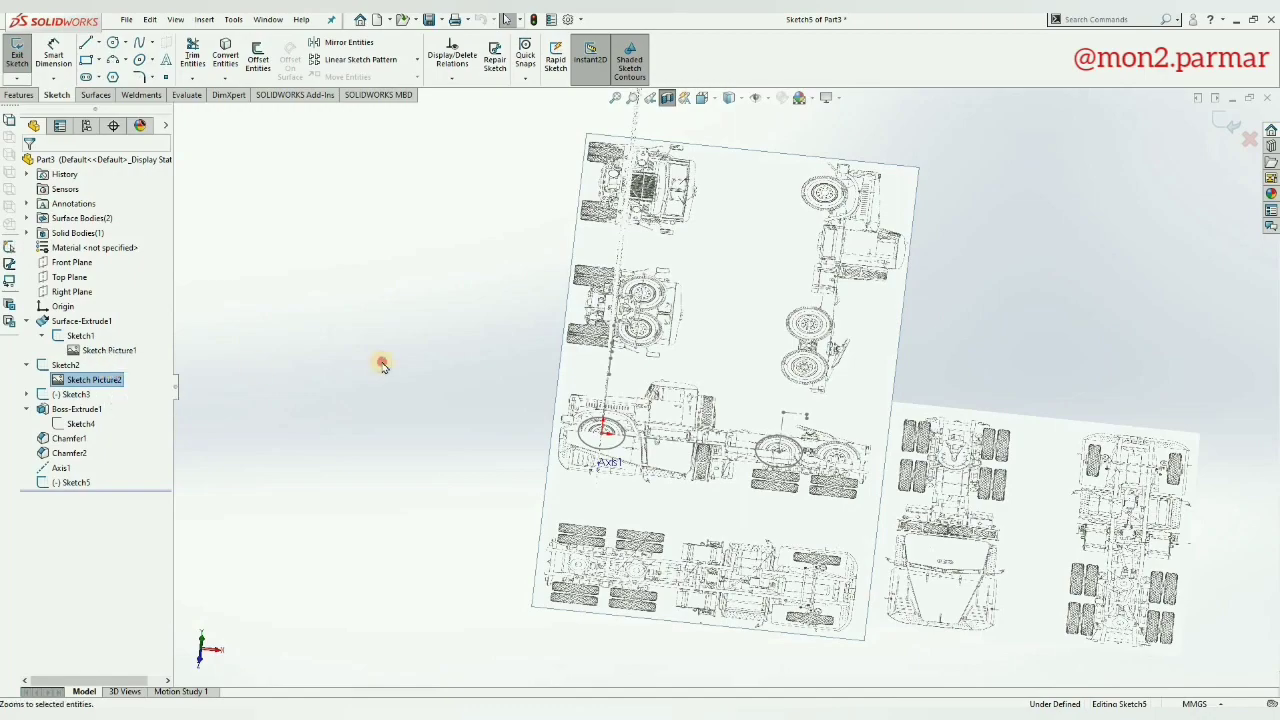
# Step: Switch to Top view and zoom in on the wheel over the truck drawing
pyautogui.scroll(-5, 622, 428)
pyautogui.scroll(-2, 590, 425)
pyautogui.scroll(2, 600, 425)
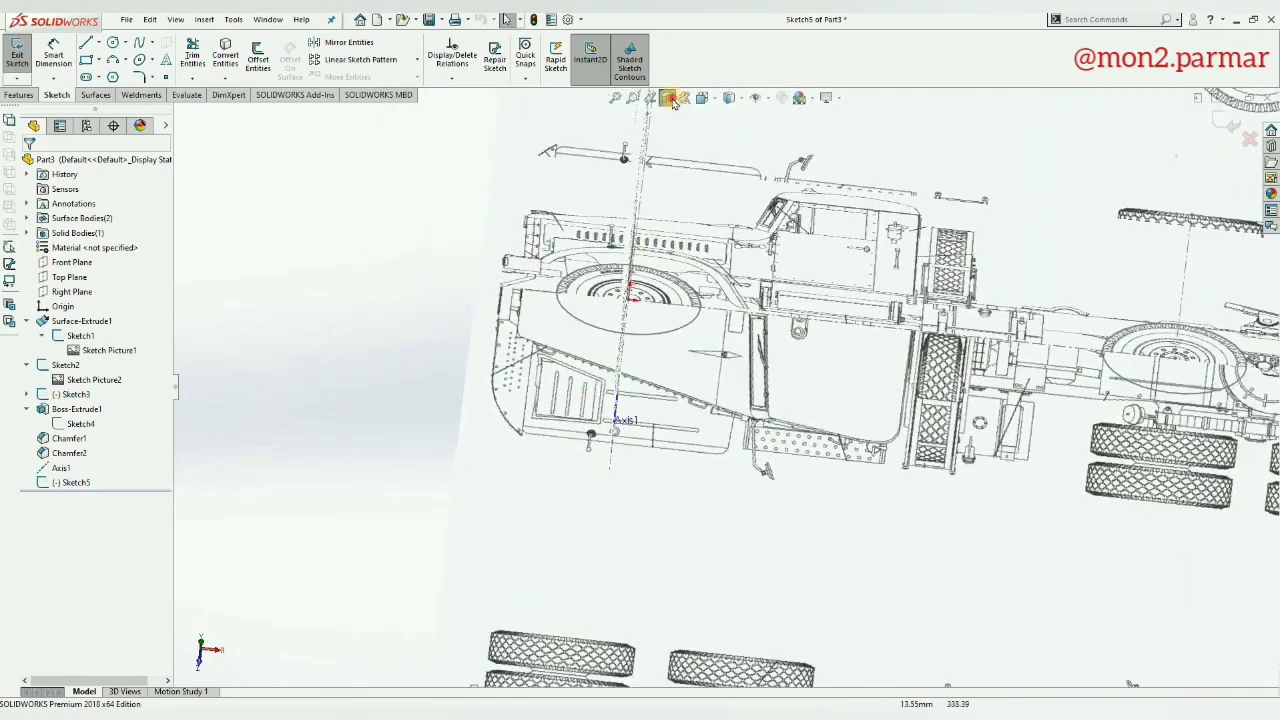
pyautogui.scroll(3, 630, 440)
pyautogui.scroll(3, 629, 463)
pyautogui.scroll(4, 700, 320)
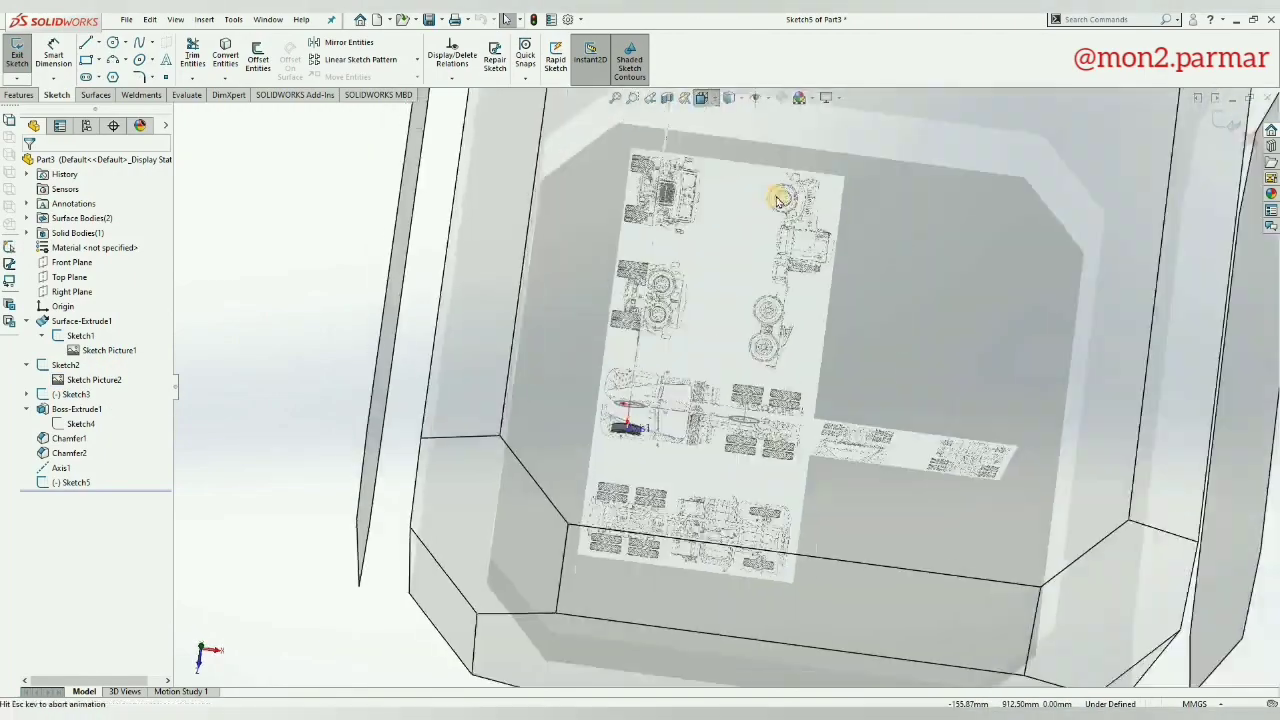
pyautogui.press('space')
pyautogui.hotkey('ctrl', '5')
pyautogui.scroll(-3, 745, 360)
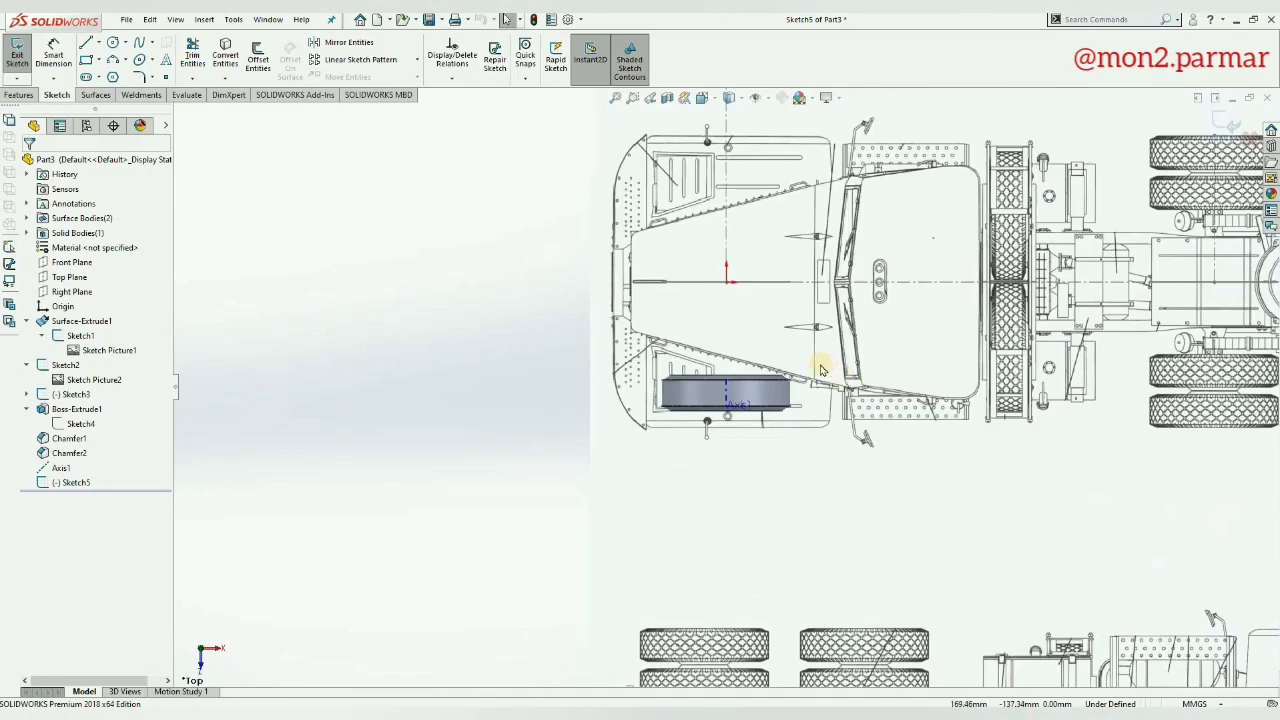
pyautogui.scroll(-2, 744, 352)
pyautogui.scroll(4, 742, 352)
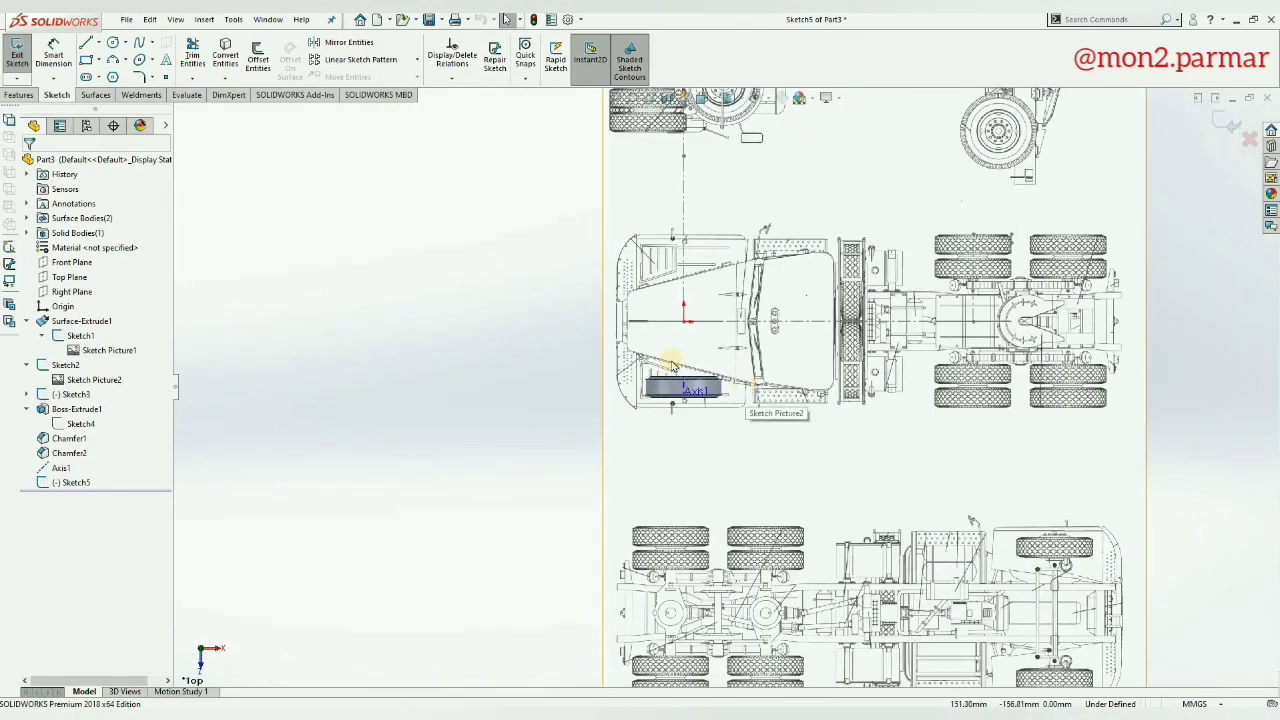
pyautogui.scroll(-2, 672, 366)
pyautogui.scroll(-5, 614, 487)
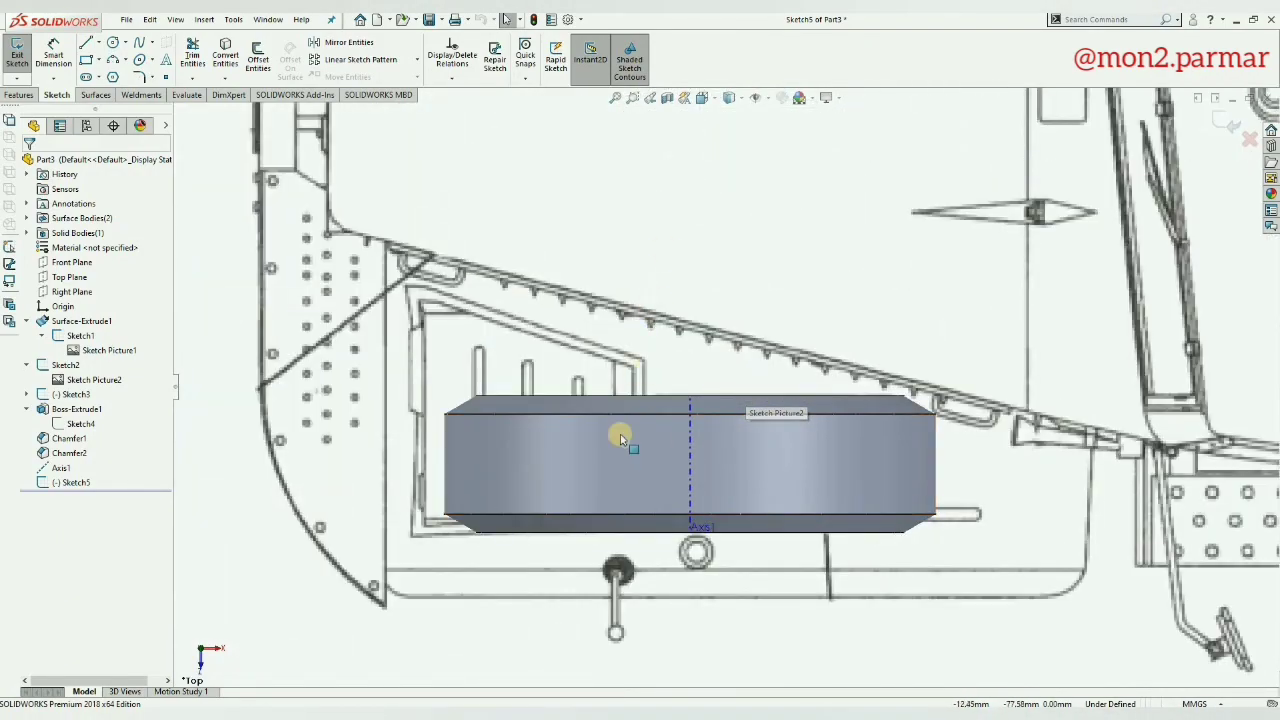
# Step: Draw a vertical centerline along the wheel's axis
pyautogui.click(108, 77)
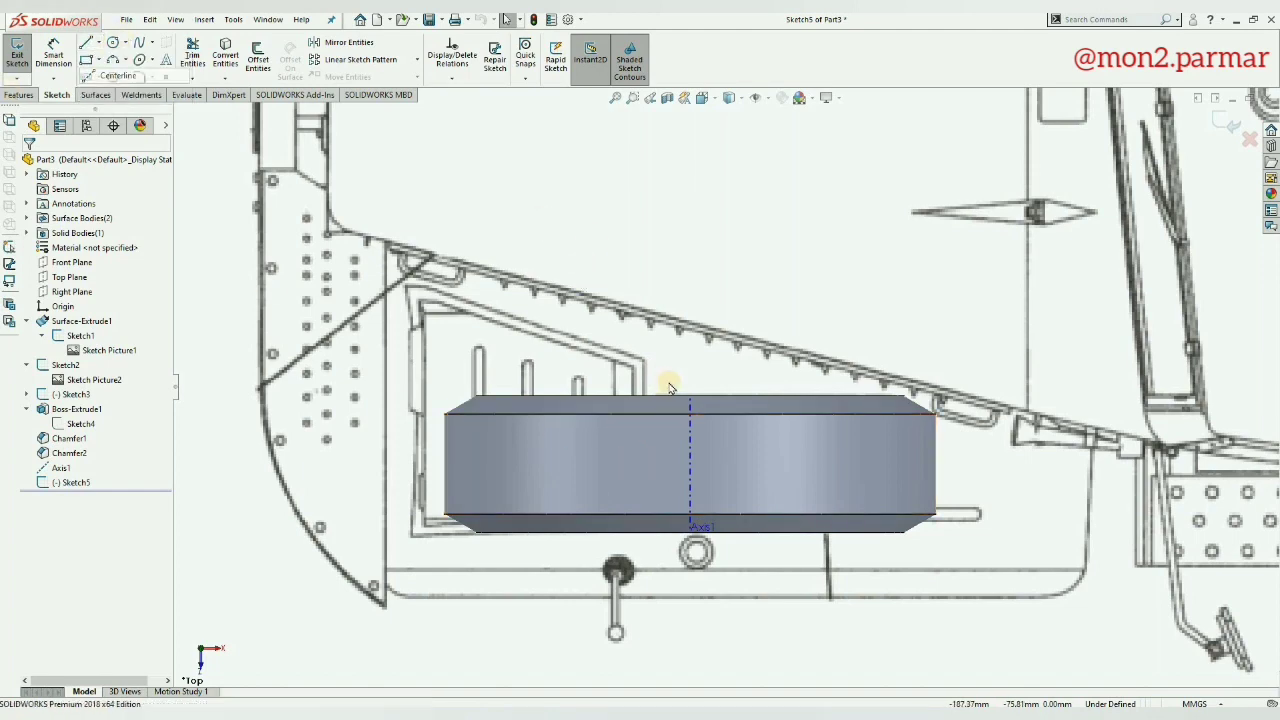
pyautogui.click(690, 400)
pyautogui.click(691, 532)
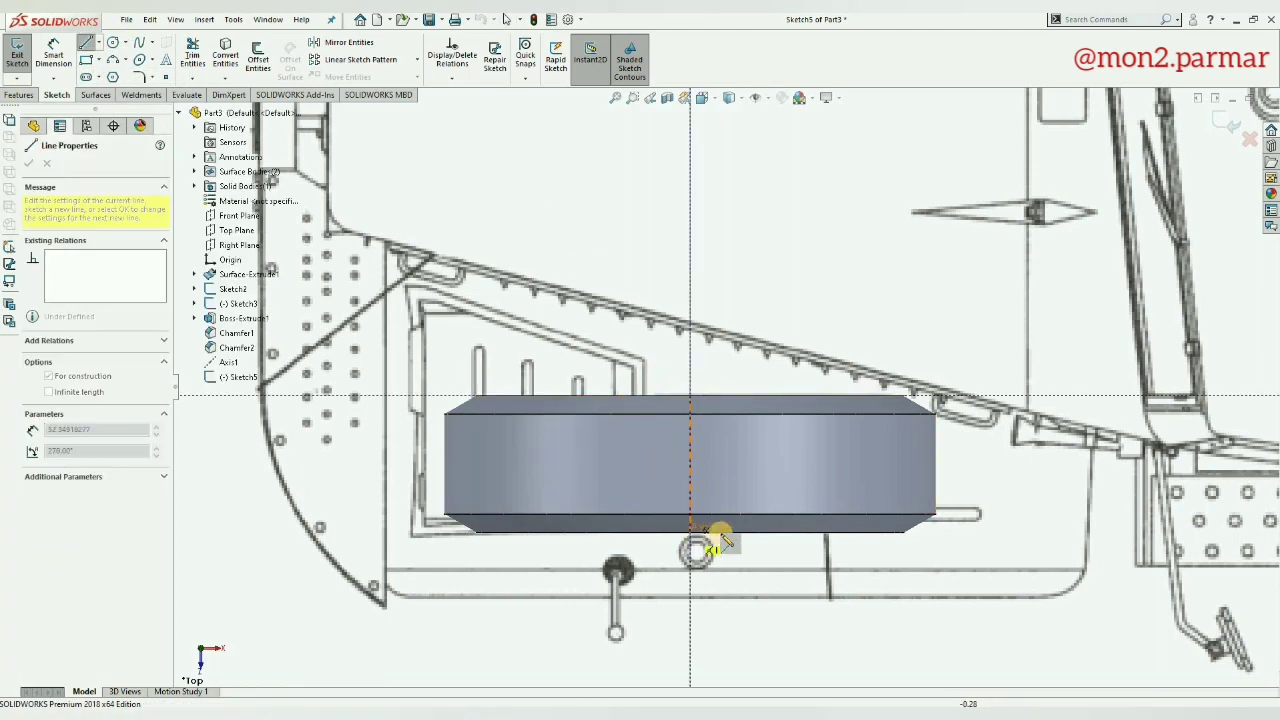
pyautogui.press('Escape')
pyautogui.press('Escape')
pyautogui.scroll(-3, 810, 540)
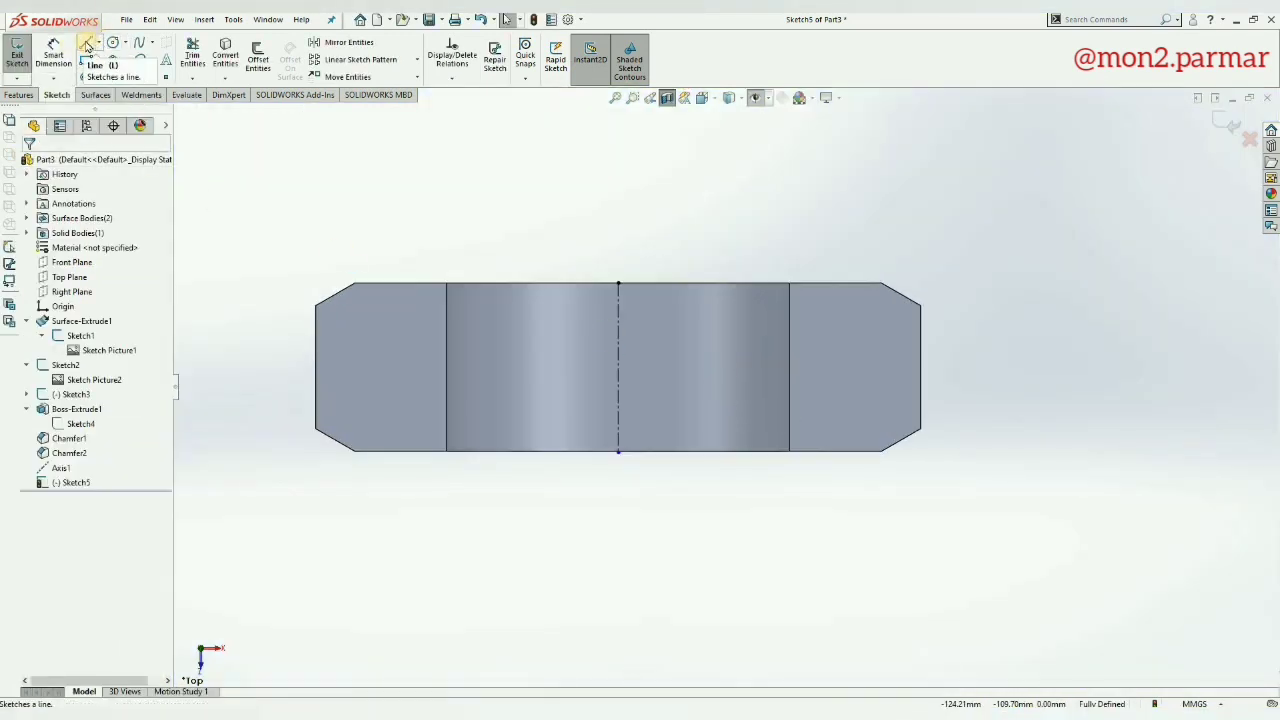
# Step: Draw a line along the wheel's bottom edge and dimension it 50 mm
pyautogui.click(87, 45)
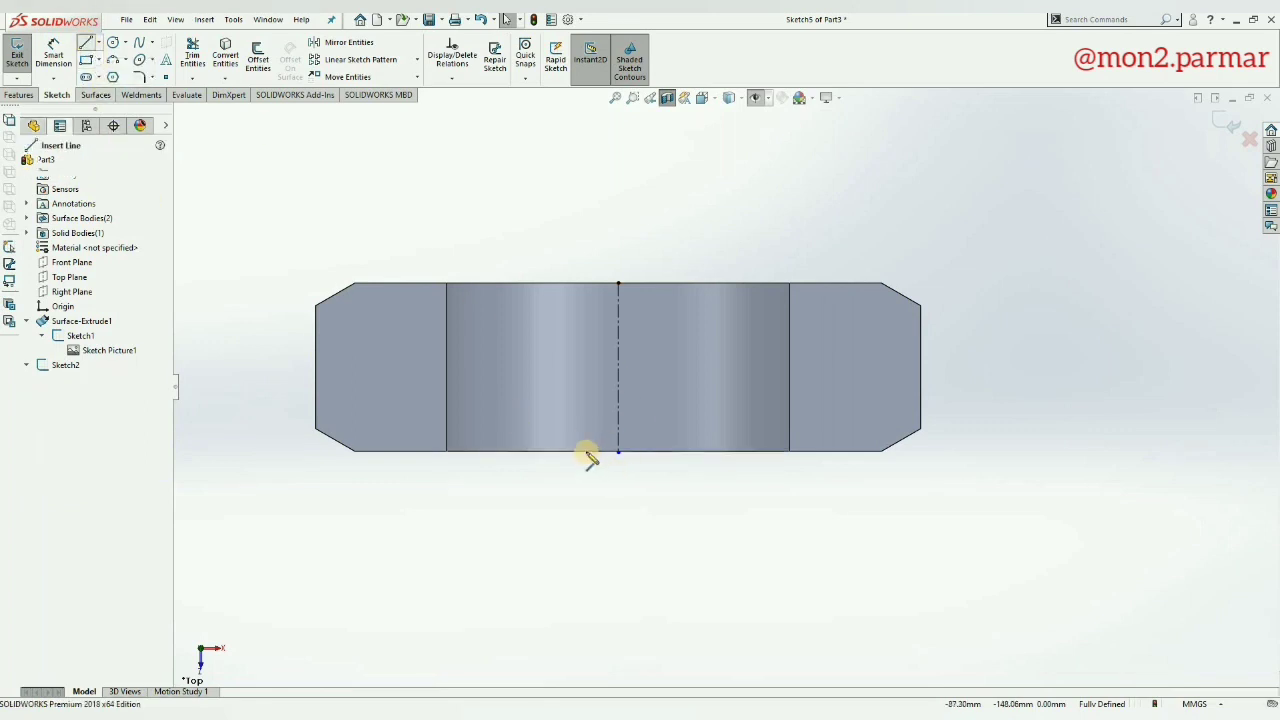
pyautogui.click(618, 451)
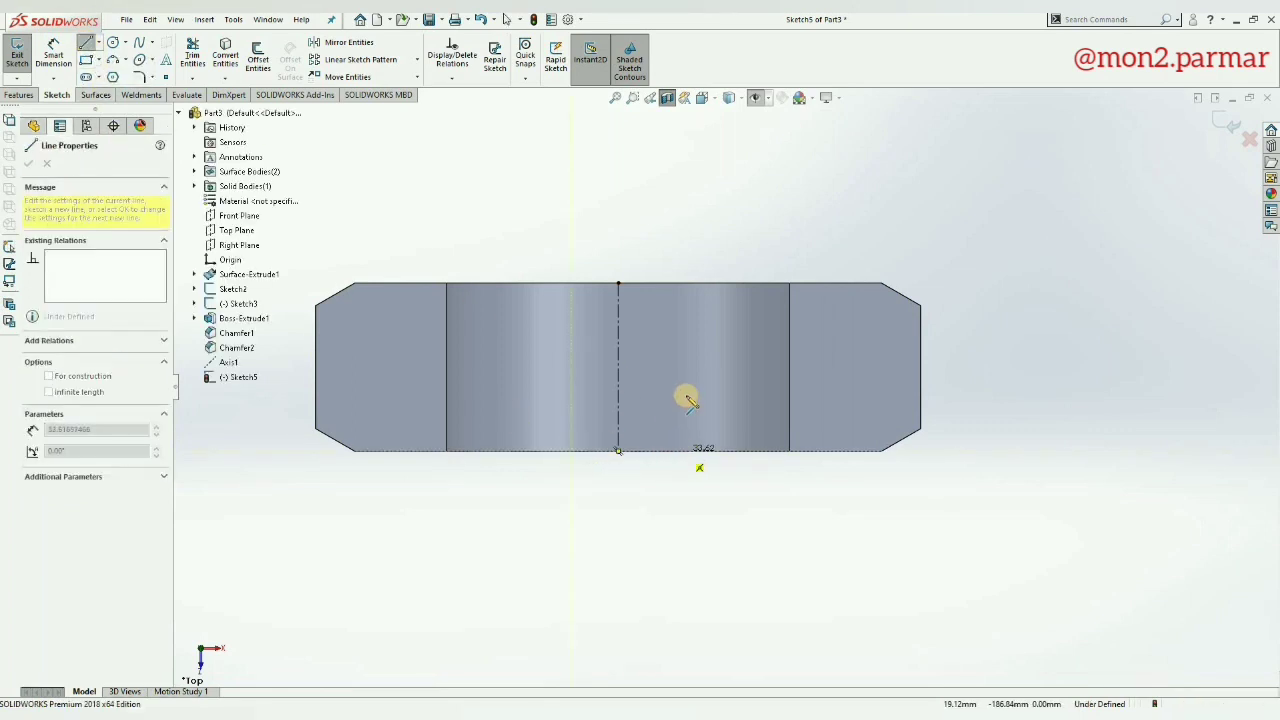
pyautogui.click(680, 451)
pyautogui.press('Escape')
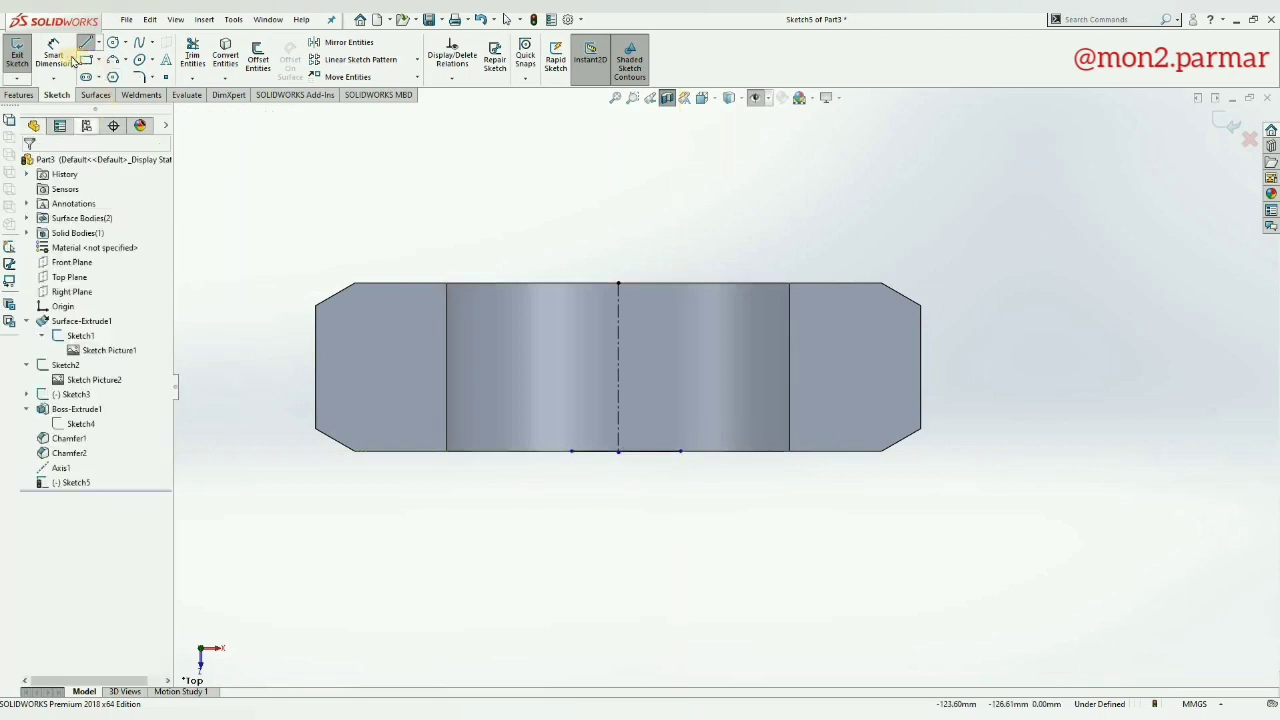
pyautogui.press('d')
pyautogui.click(604, 452)
pyautogui.click(614, 503)
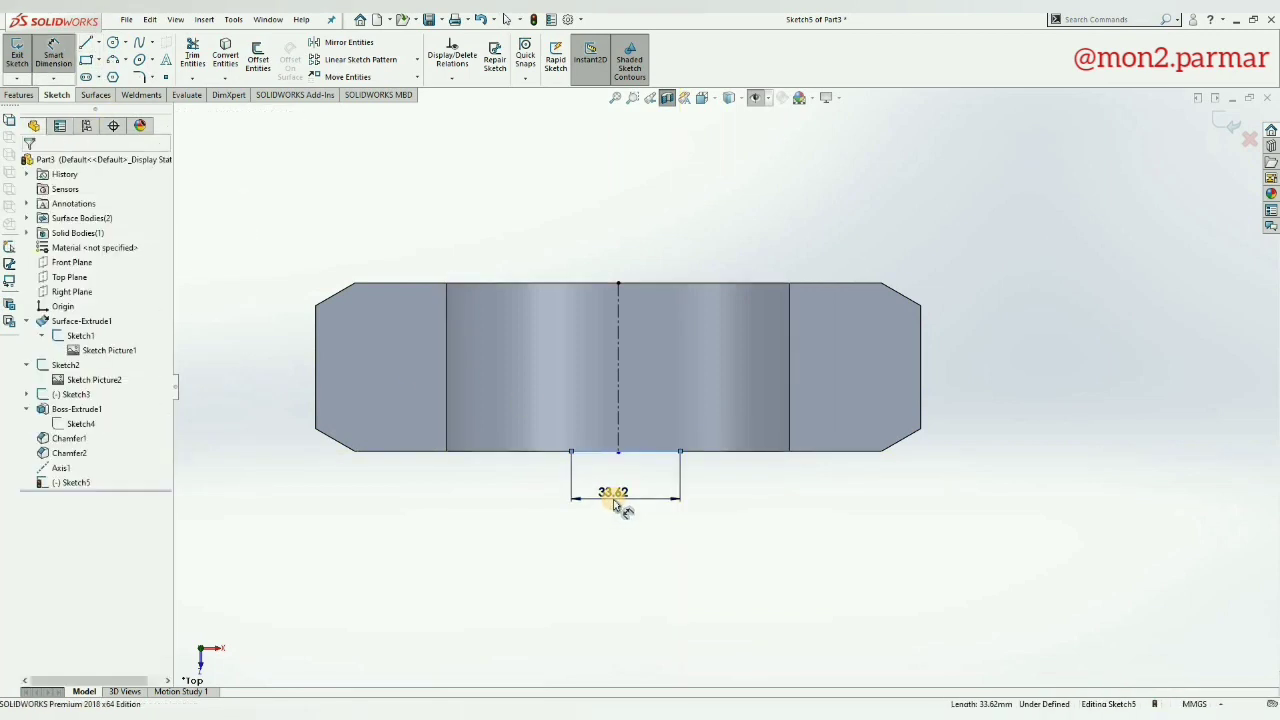
pyautogui.write('50')
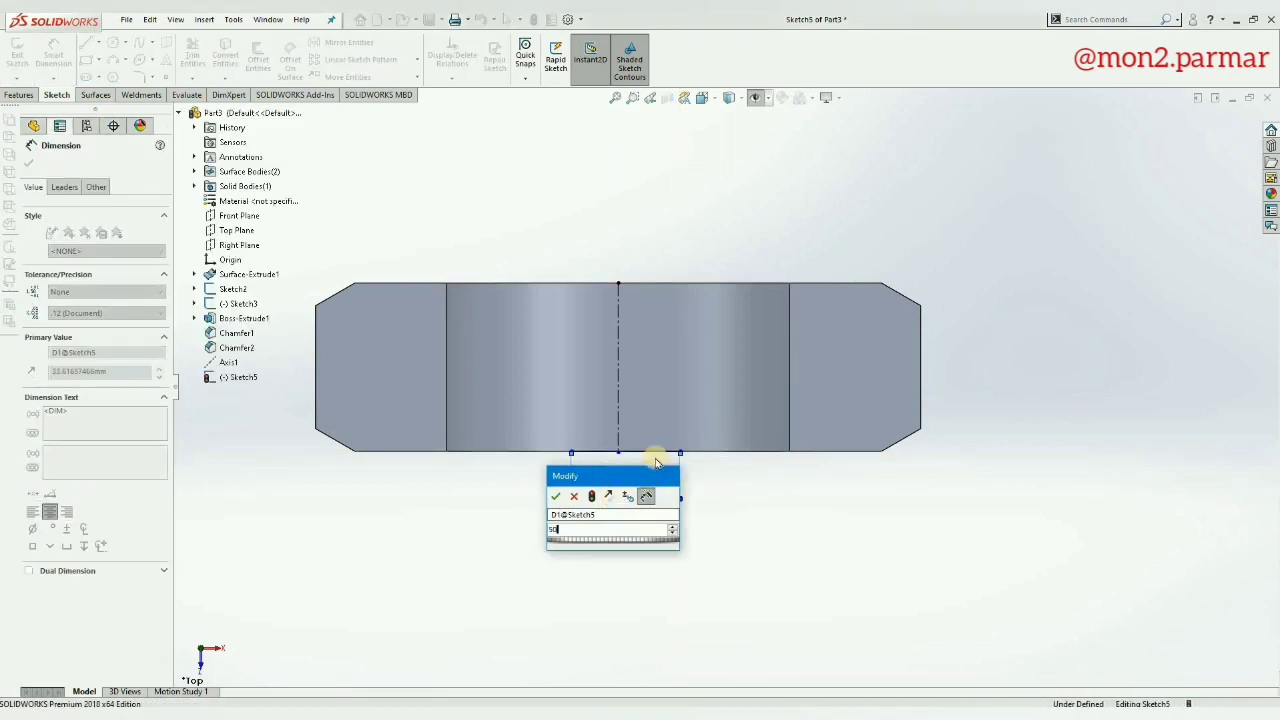
pyautogui.press('Return')
pyautogui.press('Escape')
# Step: Centre the line on the axis end point and change its length to 60 mm
pyautogui.click(620, 453)
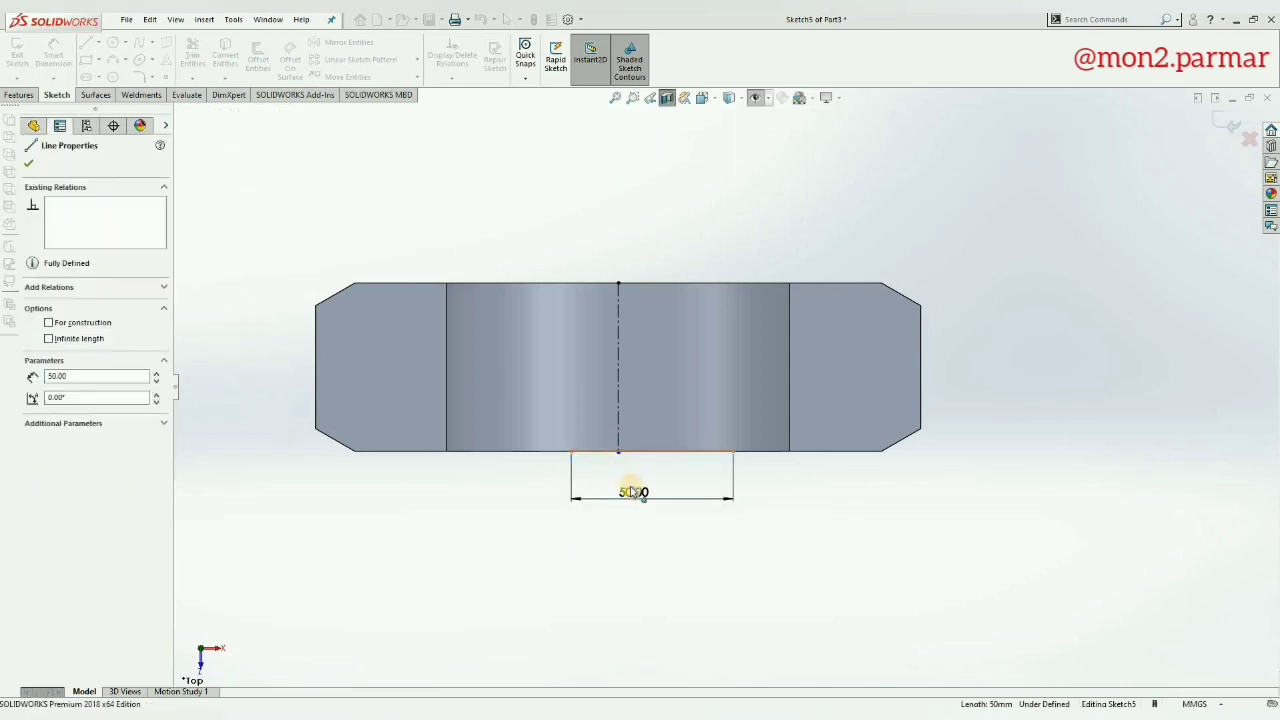
pyautogui.keyDown('ctrl'); pyautogui.click(618, 452); pyautogui.keyUp('ctrl')
pyautogui.click(130, 409)
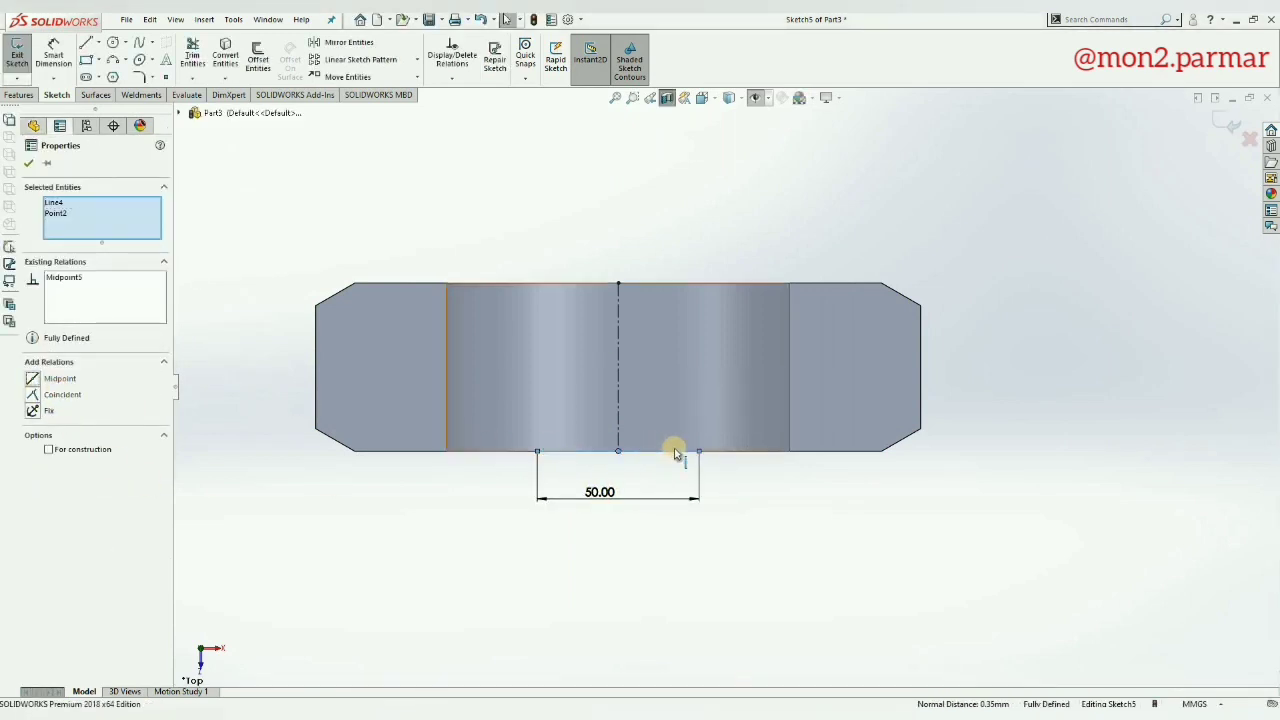
pyautogui.click(673, 448)
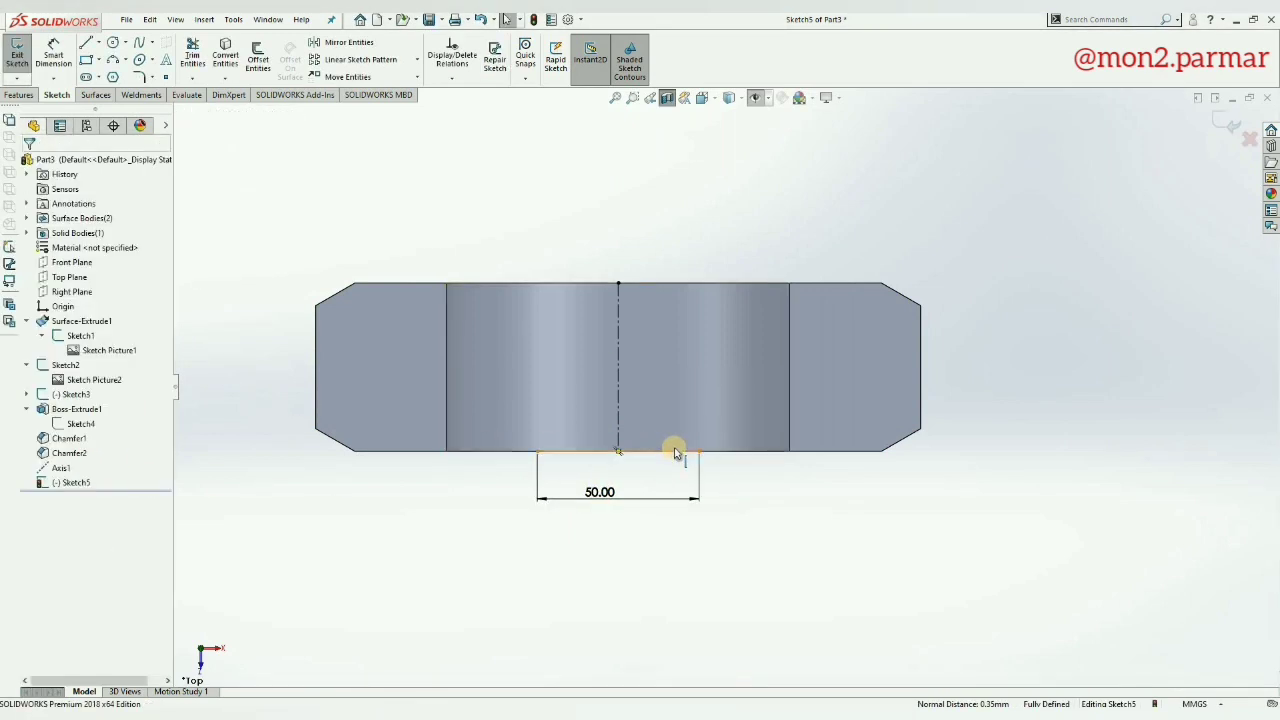
pyautogui.doubleClick(608, 501)
pyautogui.write('60')
pyautogui.press('Return')
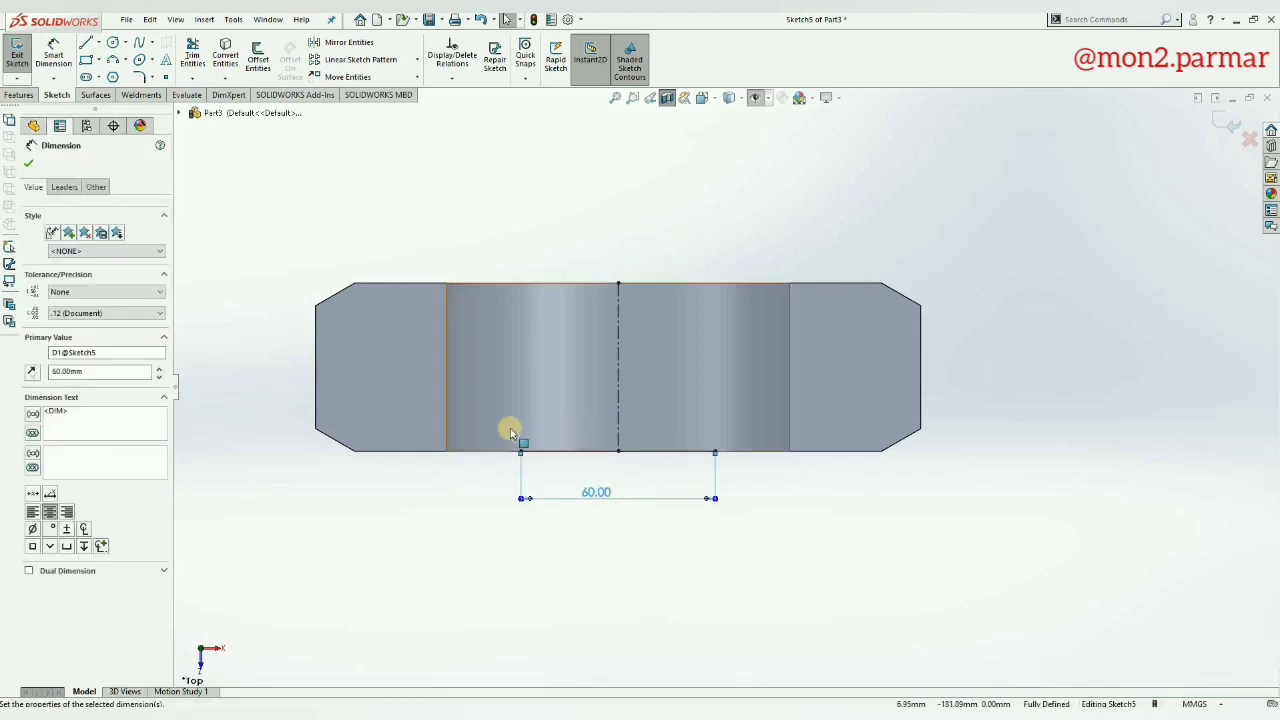
pyautogui.scroll(-3, 458, 403)
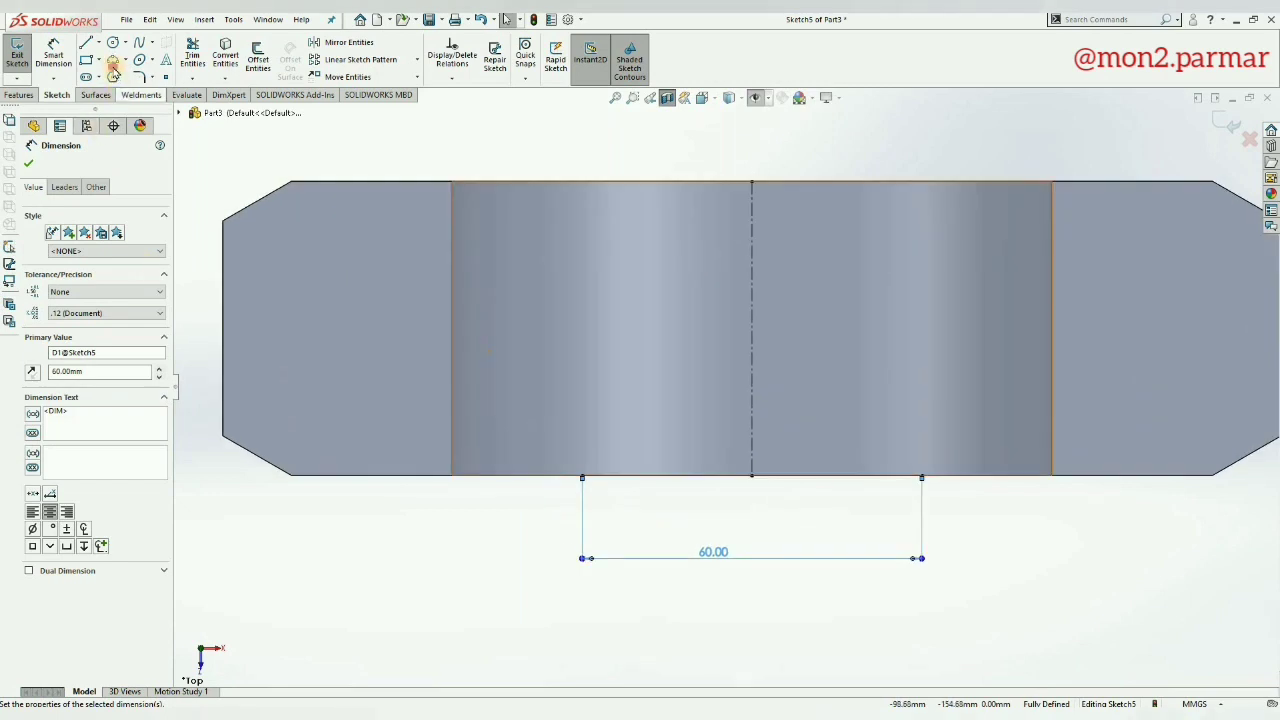
# Step: Convert the part's top edge into a sketch line
pyautogui.press('a')
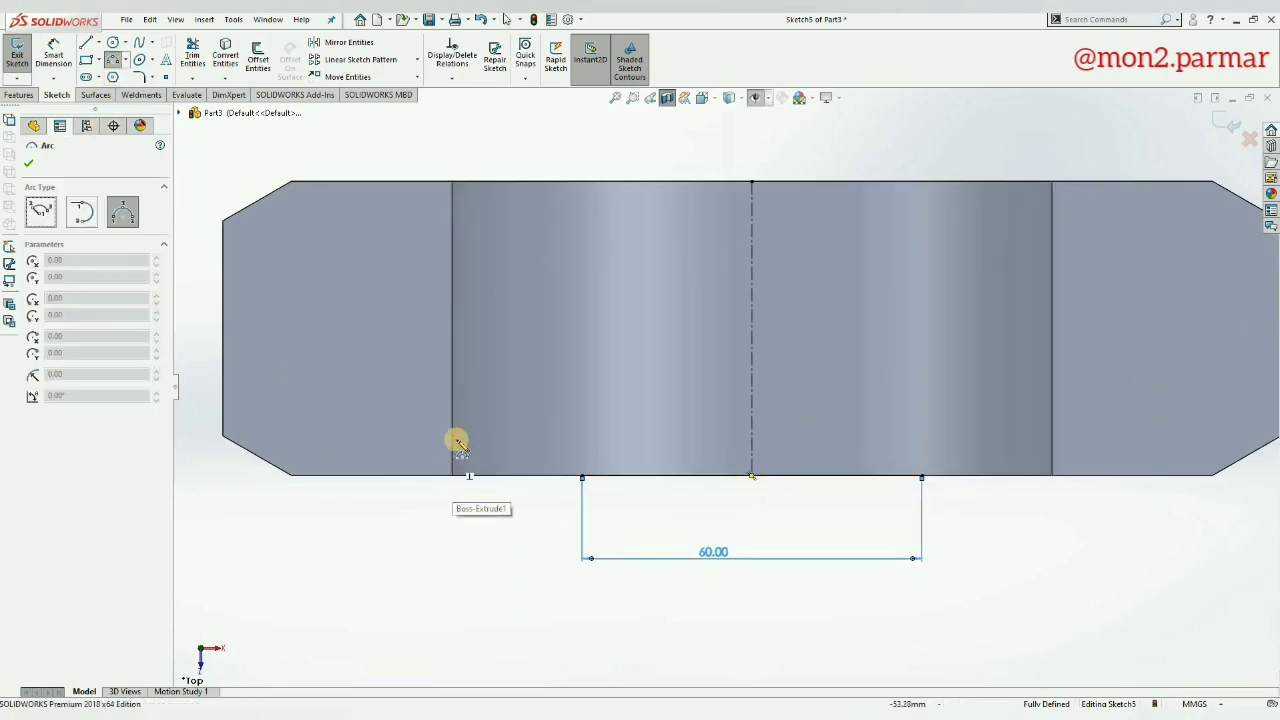
pyautogui.press('Escape')
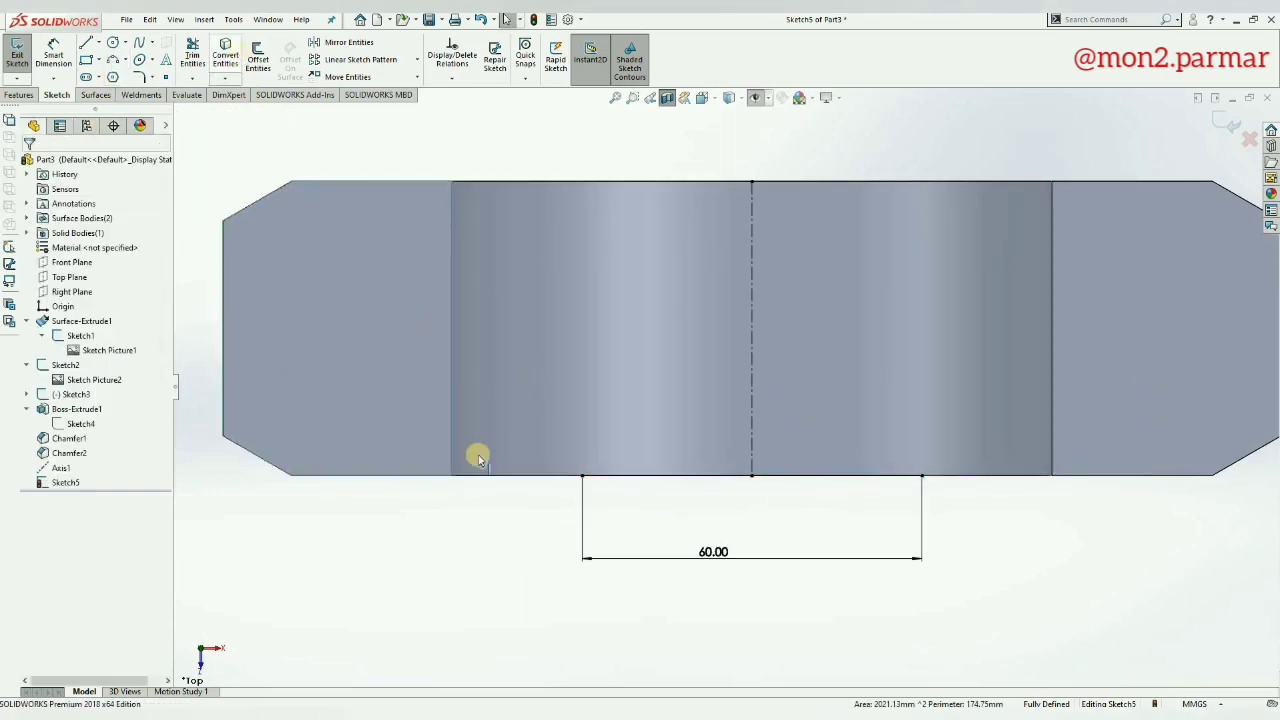
pyautogui.click(526, 182)
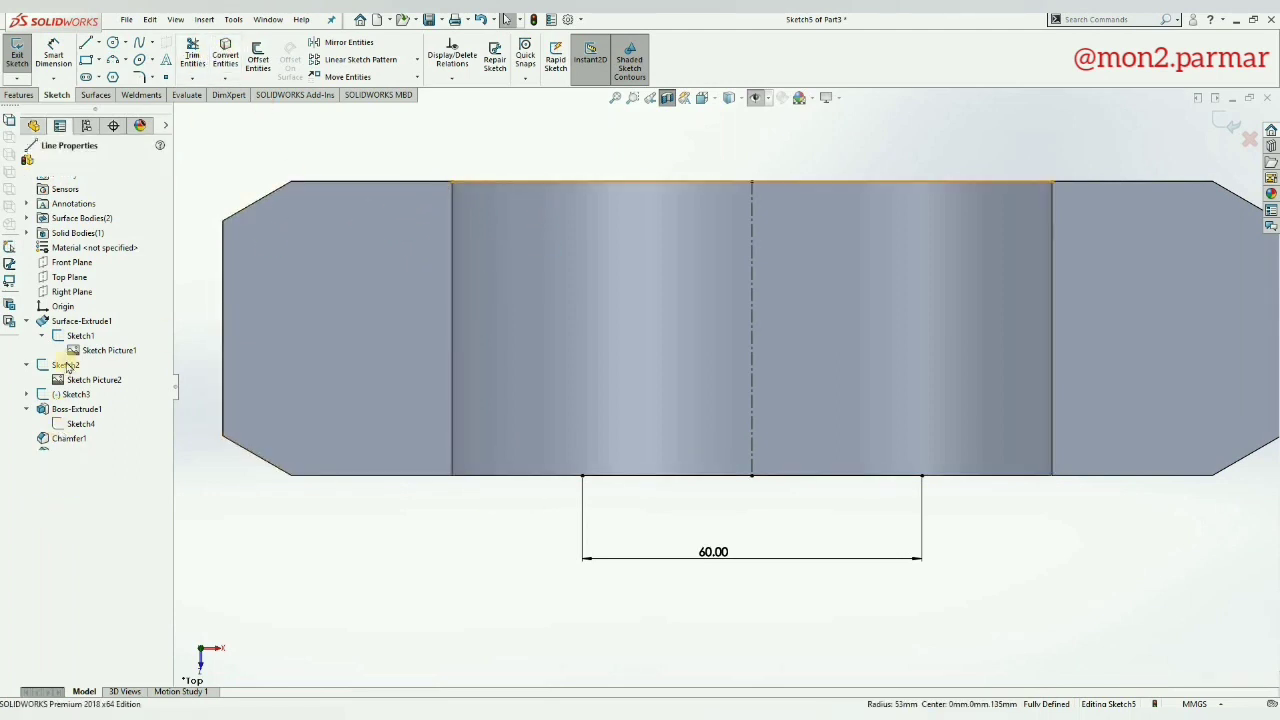
pyautogui.click(64, 326)
pyautogui.press('Escape')
# Step: Draw three-point arcs from the bottom-left corner along the bottom edge
pyautogui.click(113, 59)
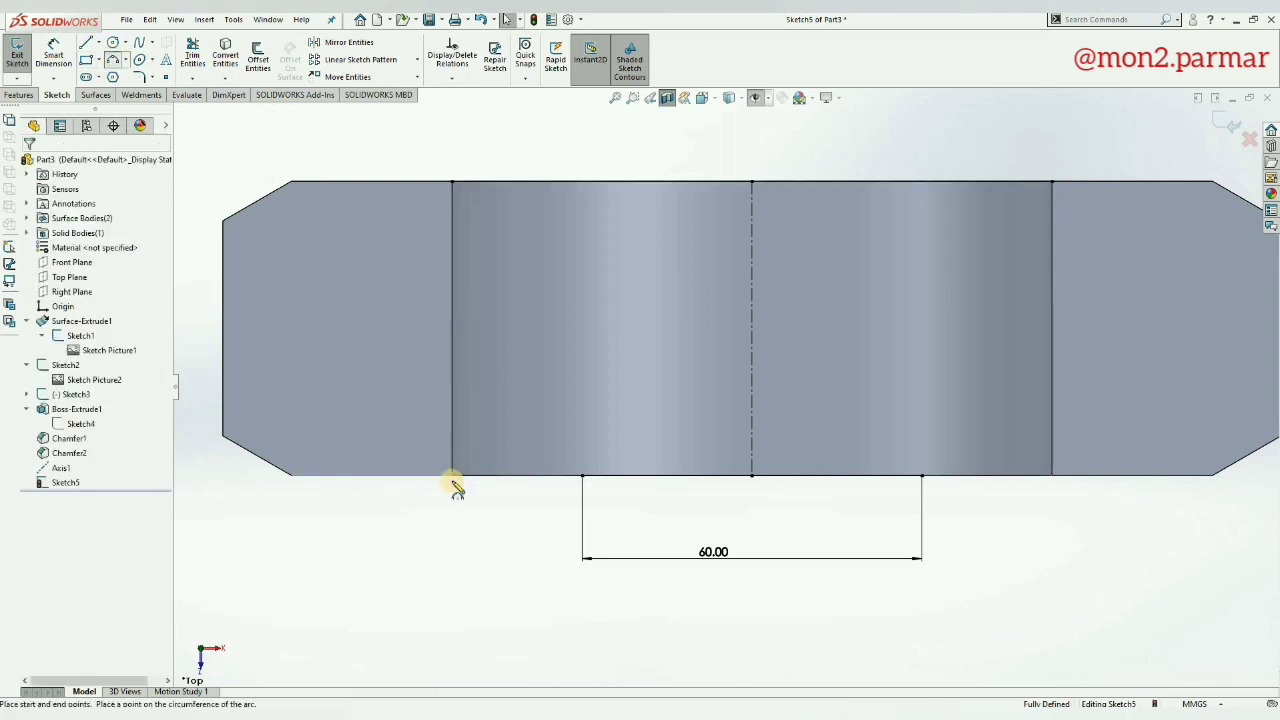
pyautogui.click(453, 474)
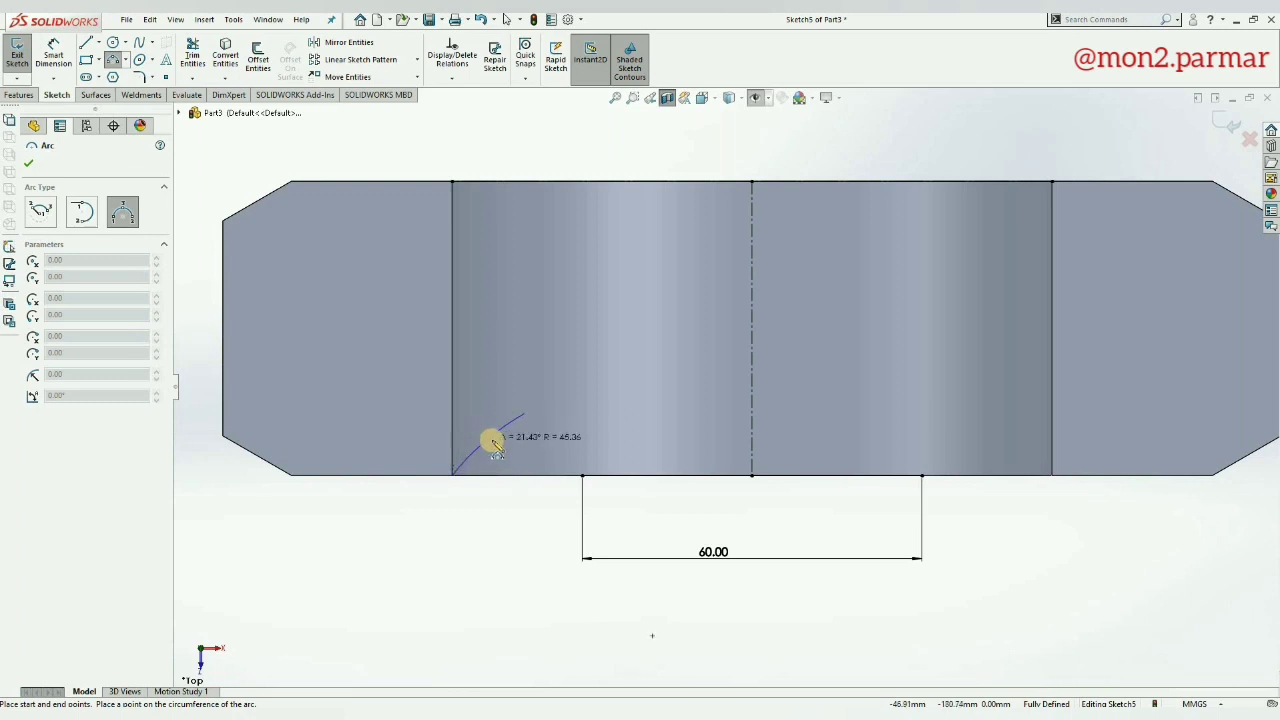
pyautogui.click(487, 437)
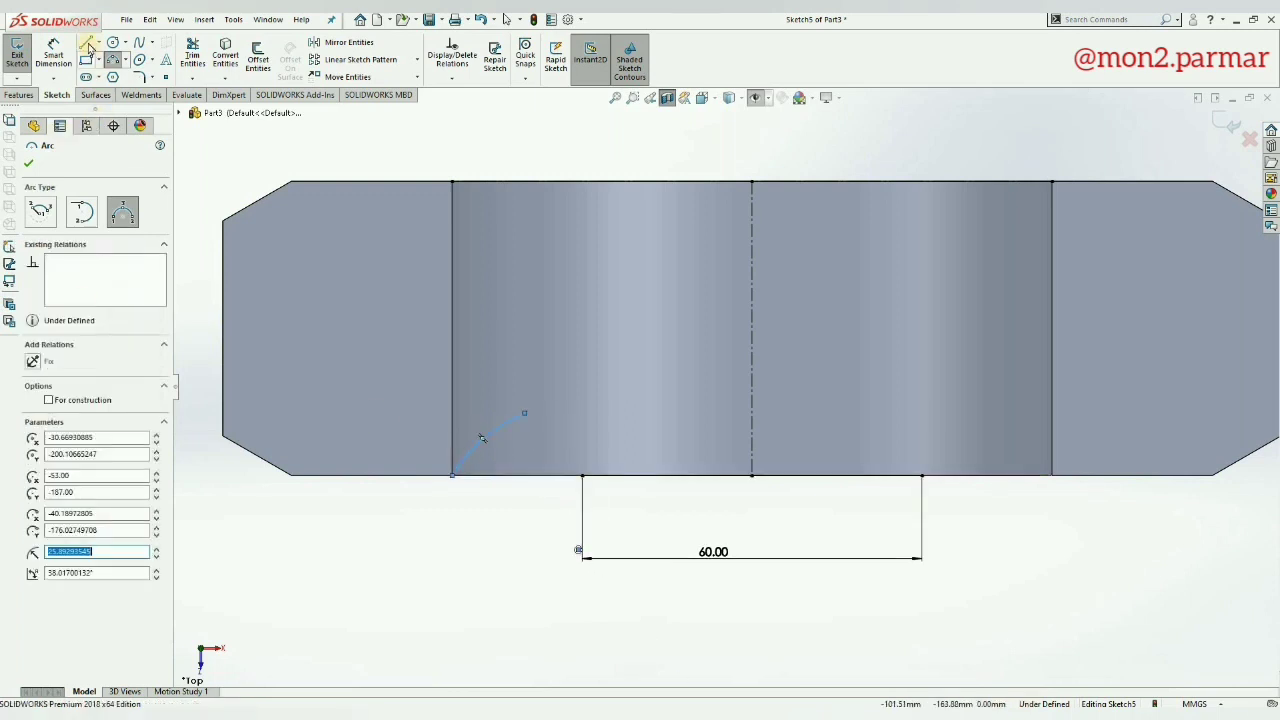
pyautogui.click(582, 475)
pyautogui.click(524, 413)
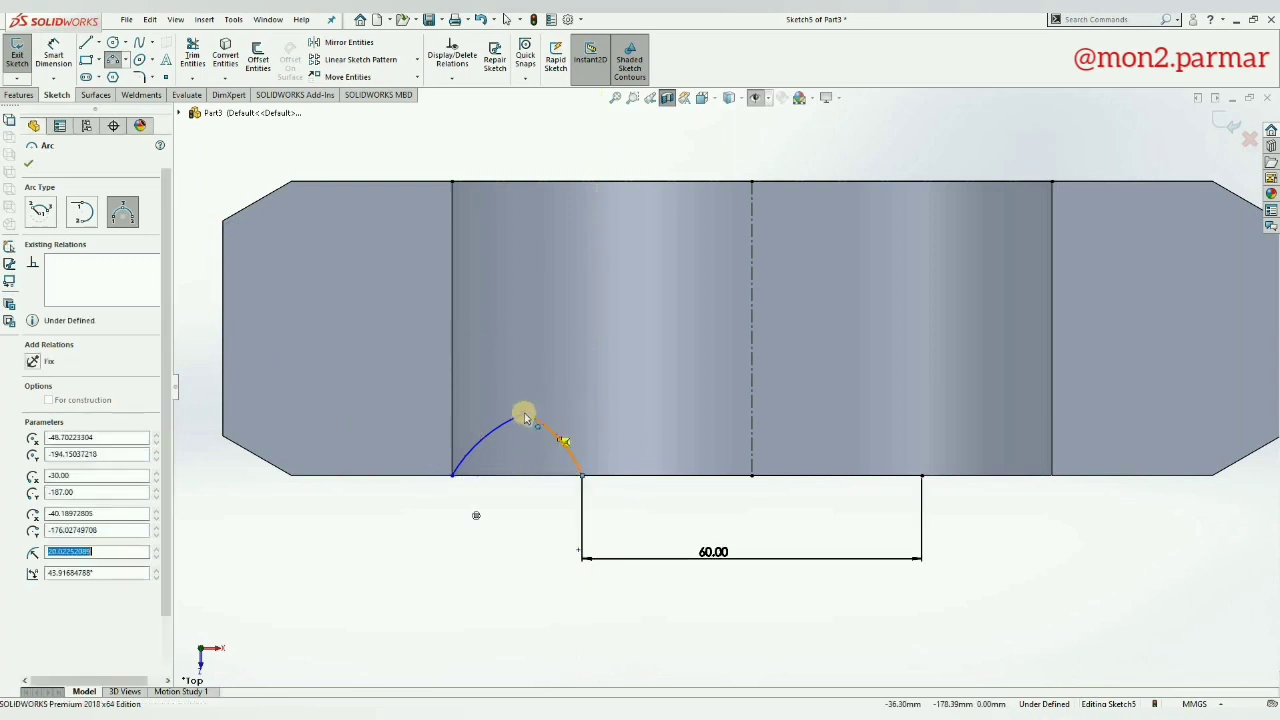
pyautogui.click(500, 449)
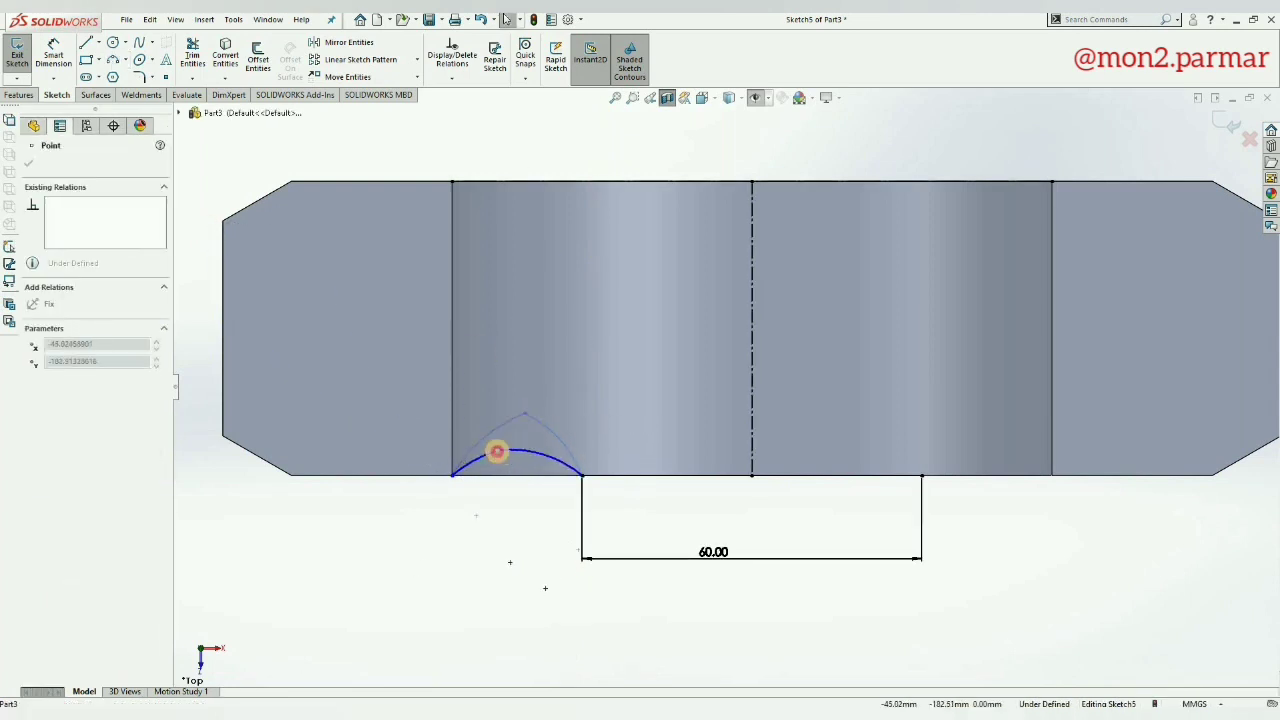
pyautogui.click(517, 526)
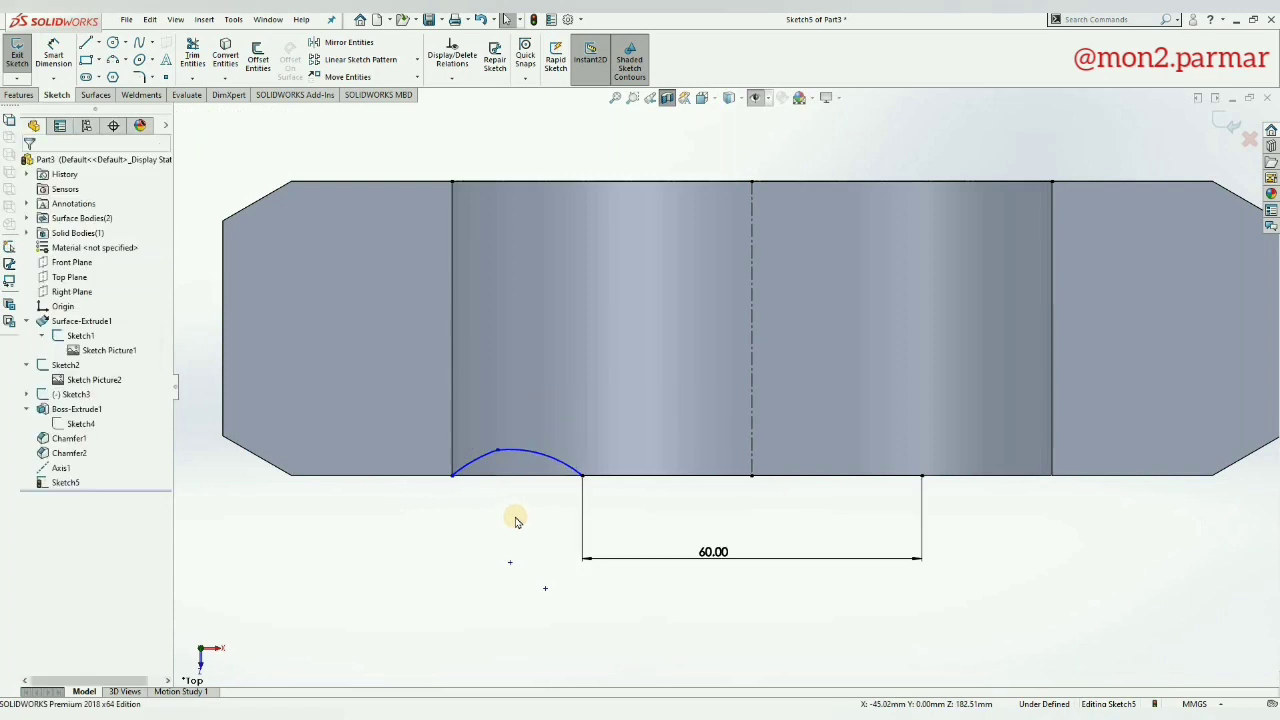
# Step: Delete the failed arc and short line, then redraw the arc ending at the 60 mm line
pyautogui.click(86, 43)
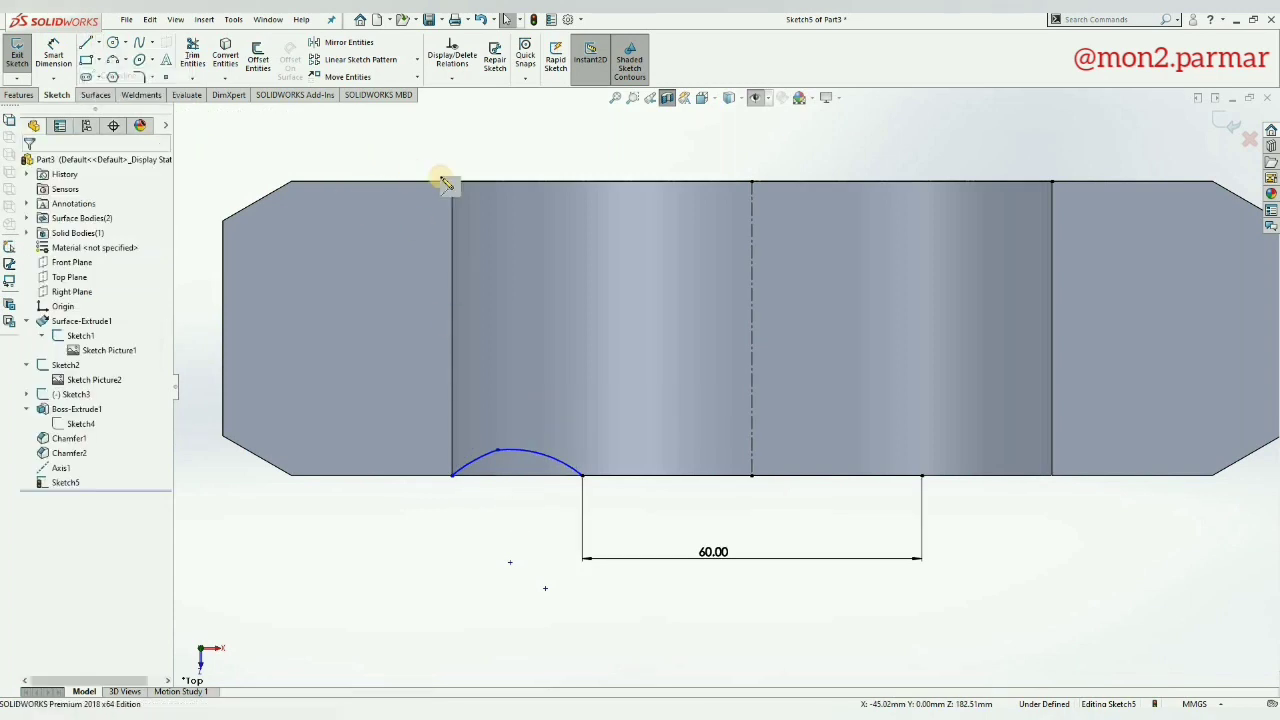
pyautogui.press('Escape')
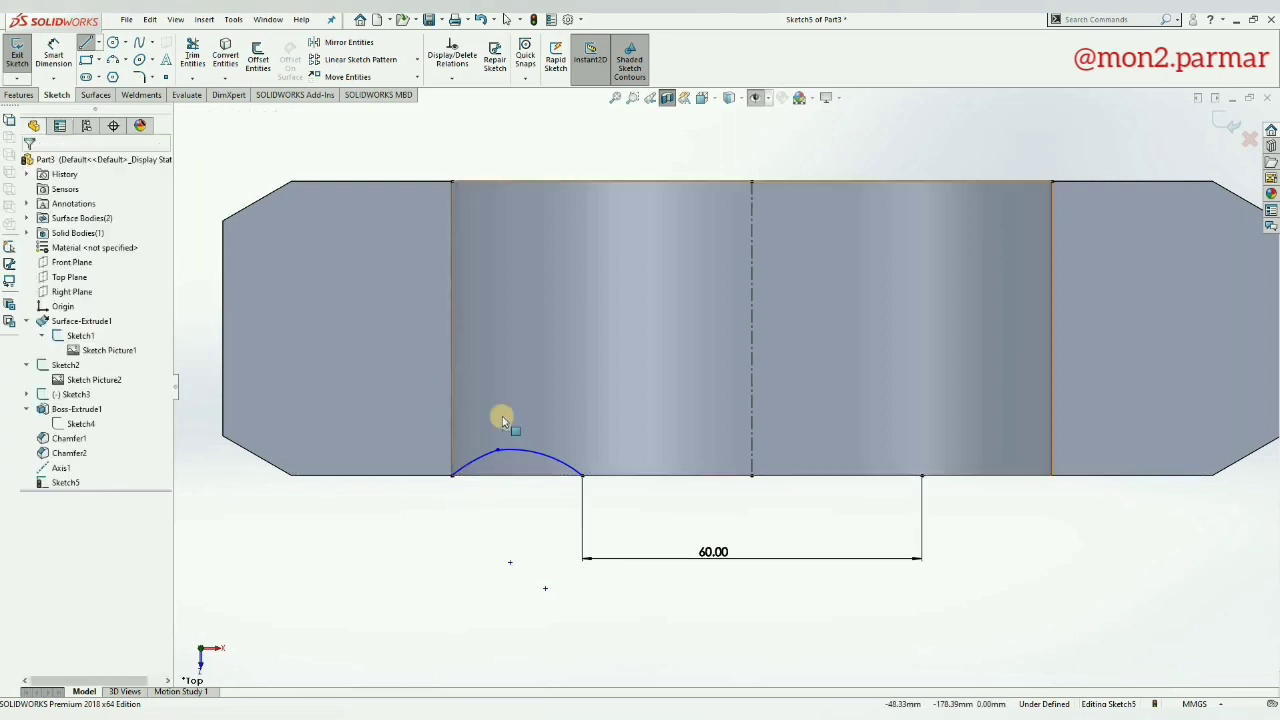
pyautogui.click(521, 456)
pyautogui.click(489, 456)
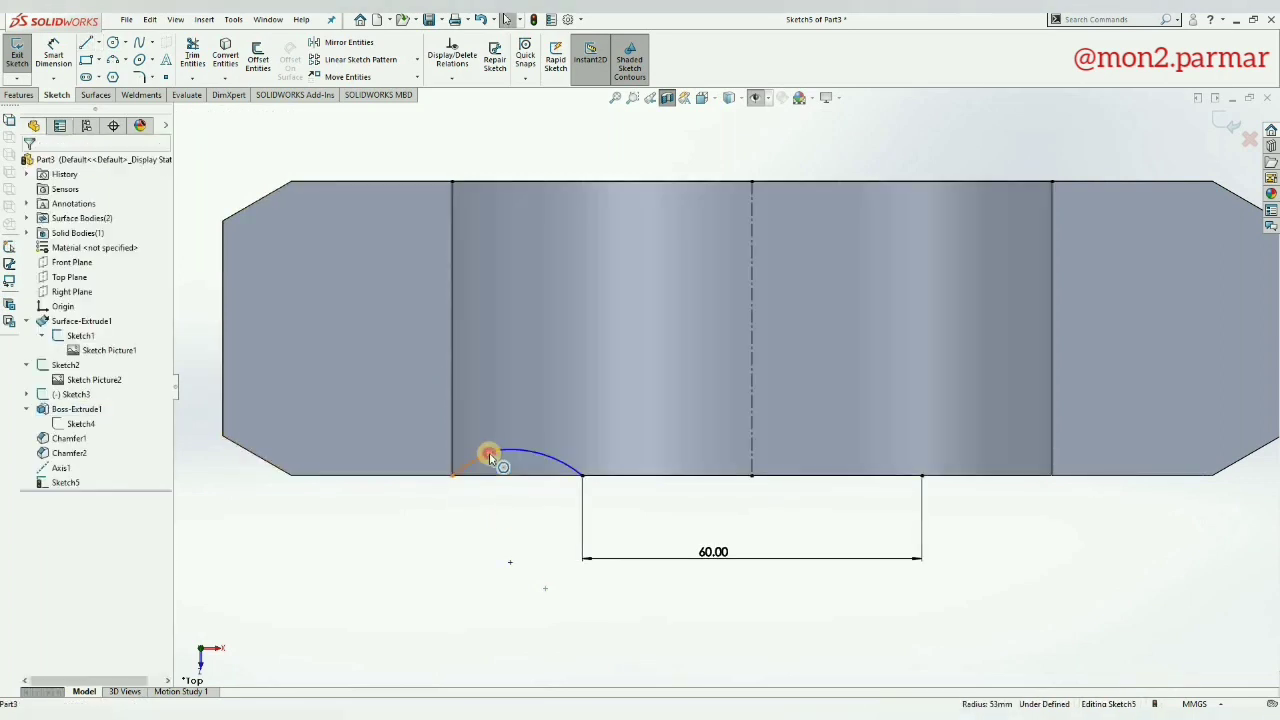
pyautogui.moveTo(430, 563); pyautogui.dragTo(588, 440)
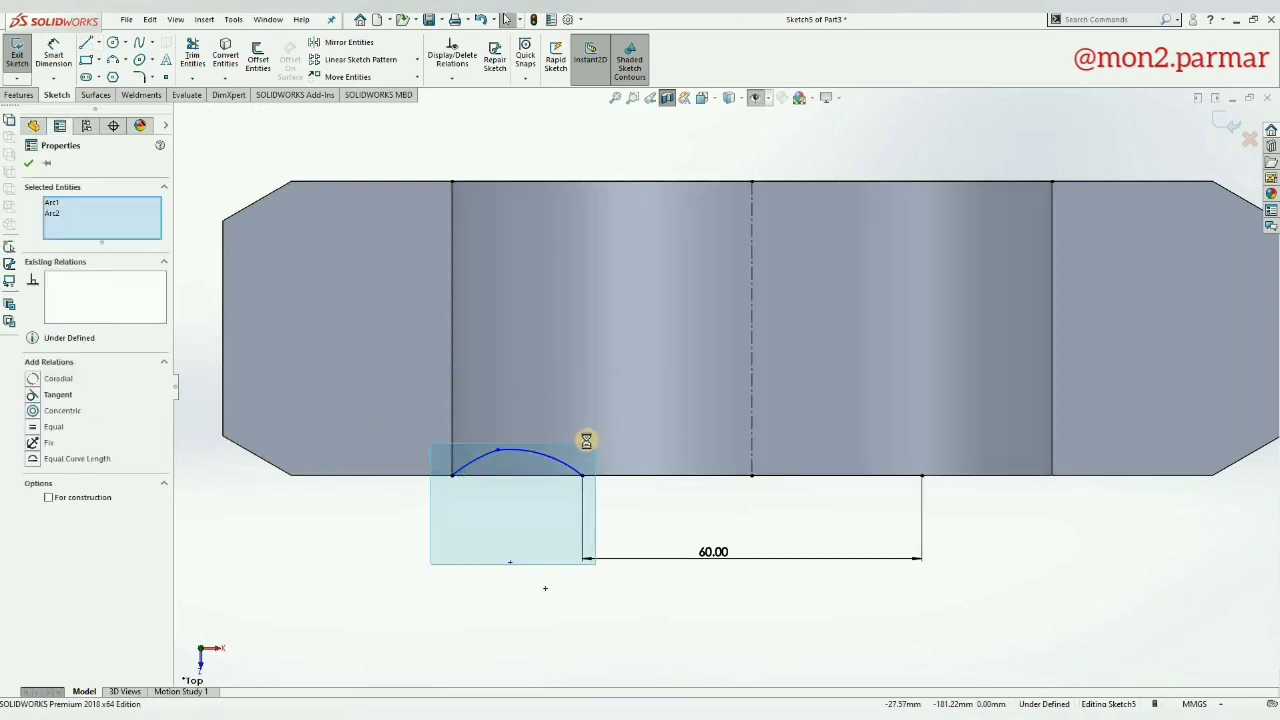
pyautogui.press('Delete')
pyautogui.click(118, 62)
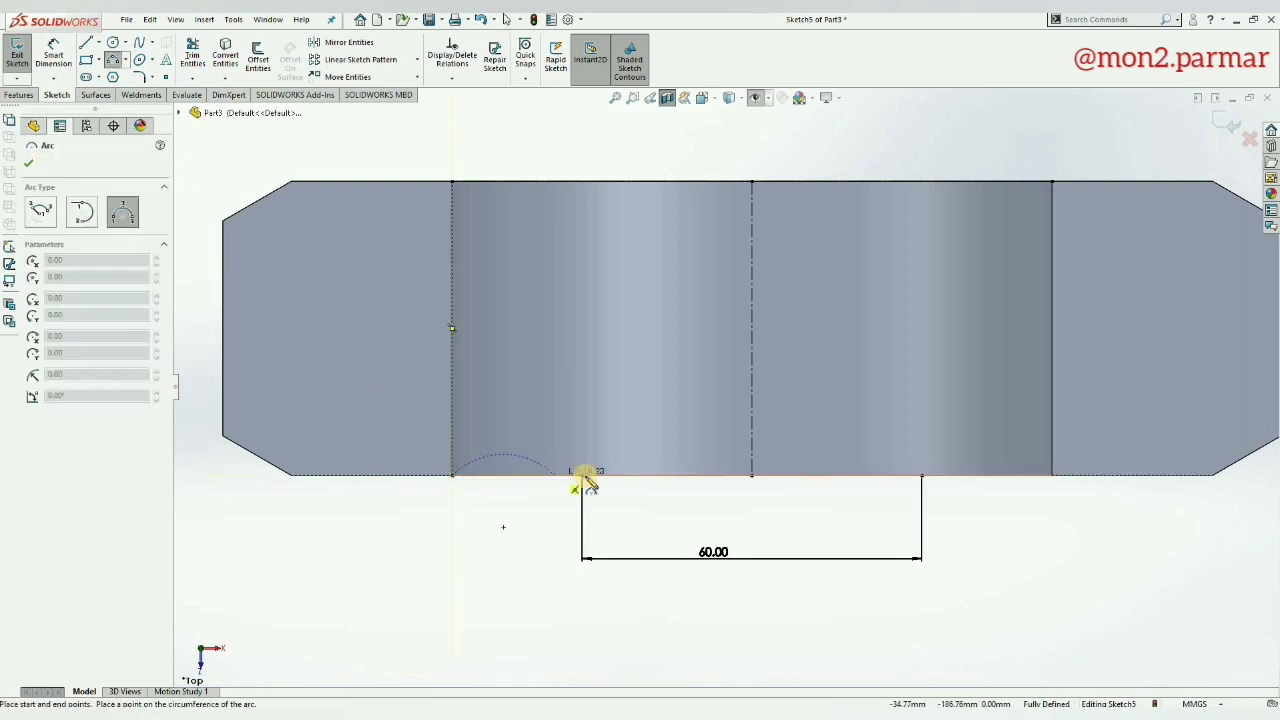
pyautogui.click(537, 451)
# Step: Offset the arc-and-line chain by 5 mm
pyautogui.press('Escape')
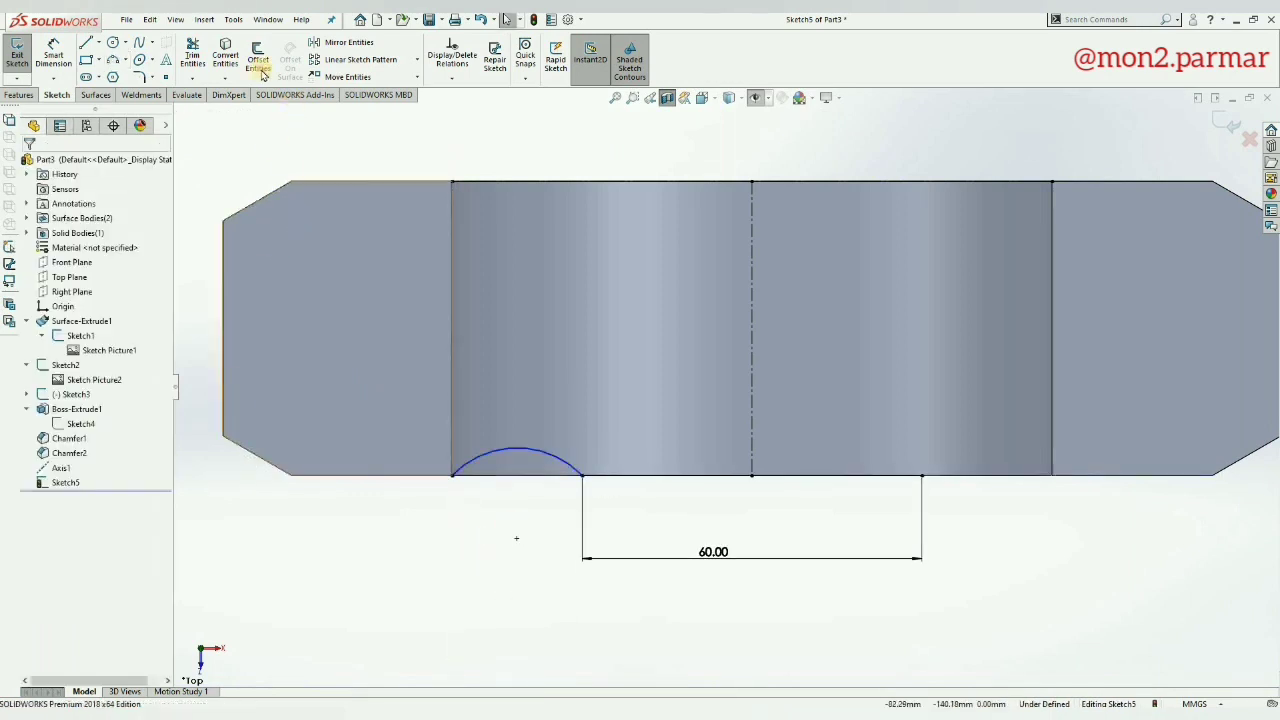
pyautogui.click(511, 467)
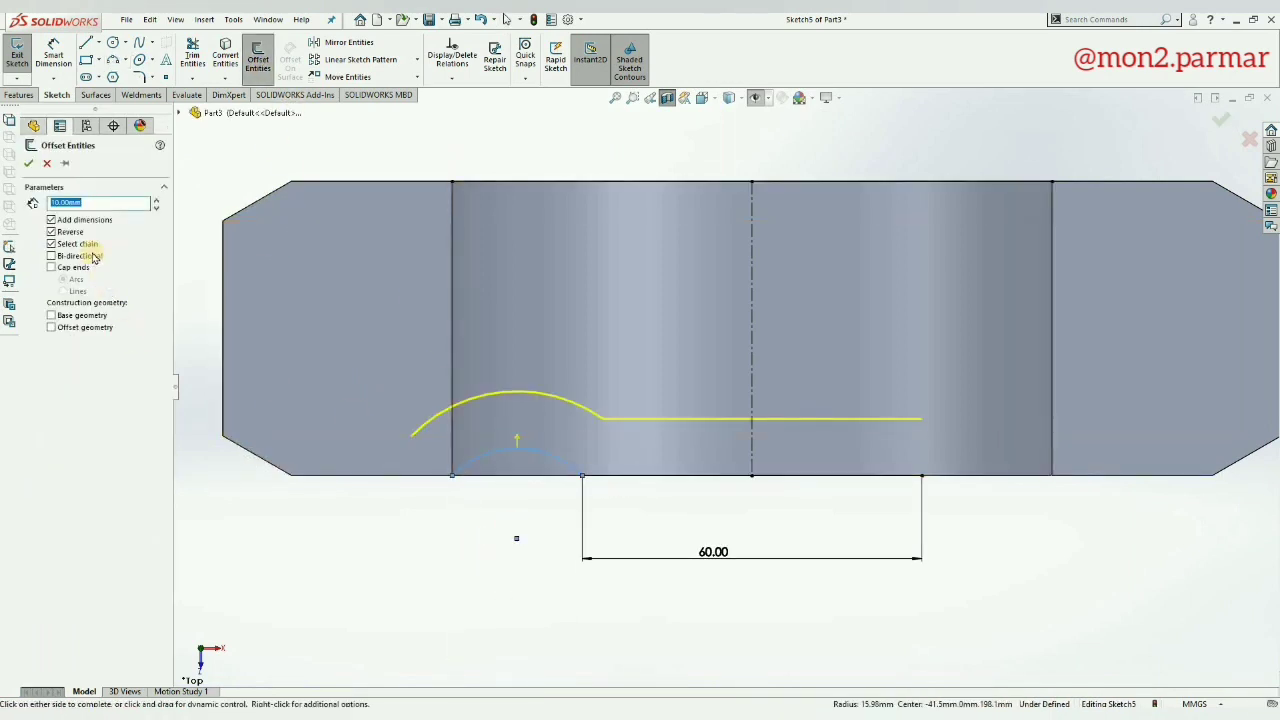
pyautogui.write('5')
pyautogui.press('Return')
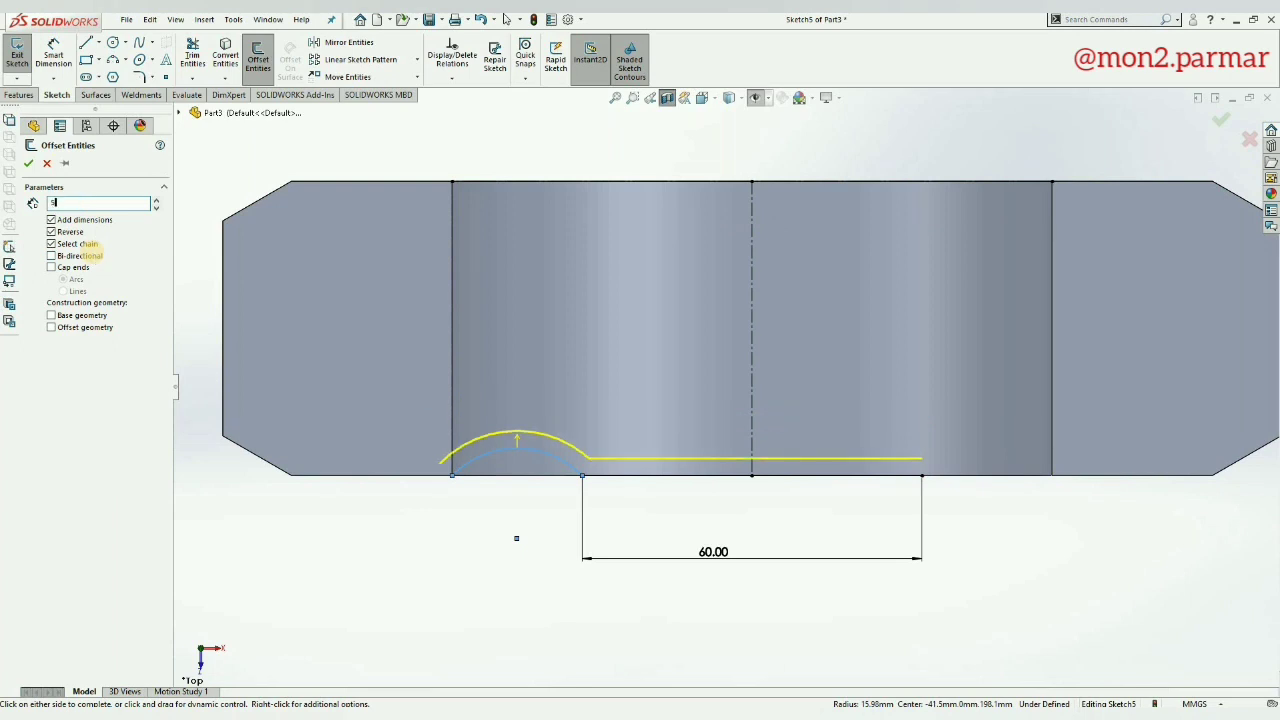
pyautogui.press('Return')
# Step: Trim the excess segments so the profile closes at the centre line
pyautogui.click(192, 55)
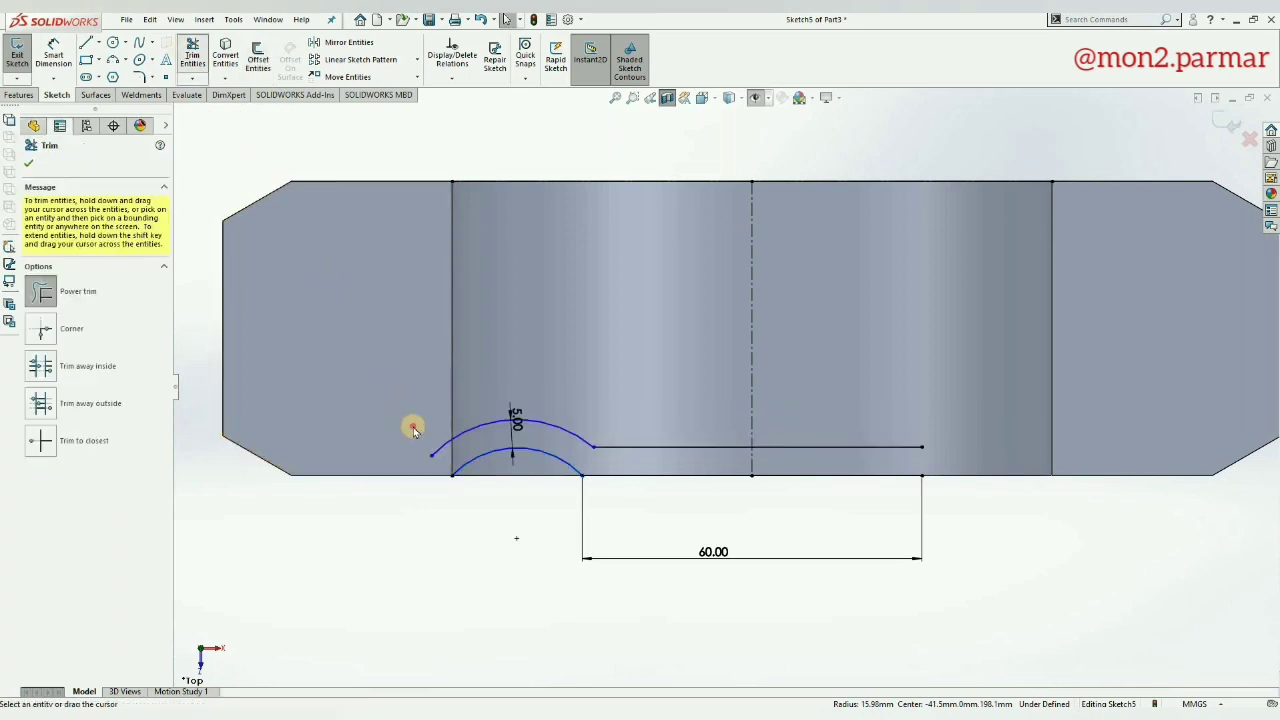
pyautogui.moveTo(414, 429)
pyautogui.mouseDown()
pyautogui.moveTo(440, 458)
pyautogui.moveTo(452, 440)
pyautogui.mouseUp()
pyautogui.press('l')
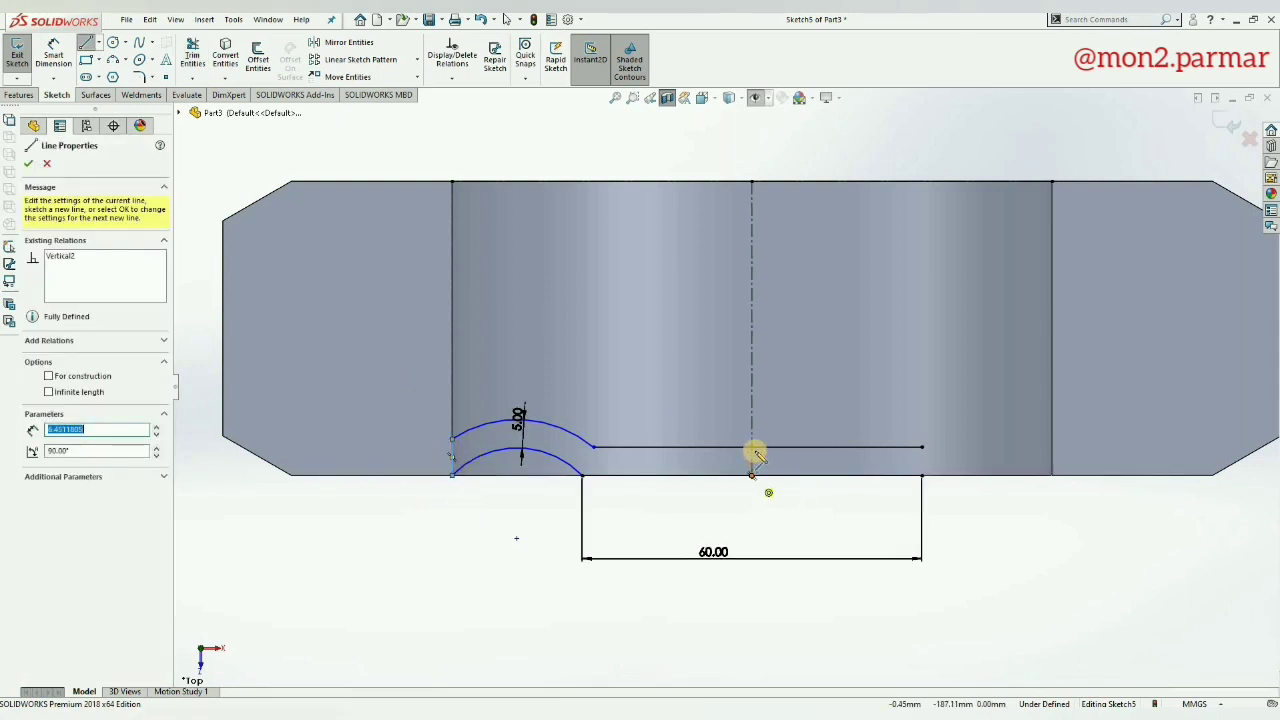
pyautogui.click(755, 454)
pyautogui.moveTo(757, 451); pyautogui.dragTo(749, 432)
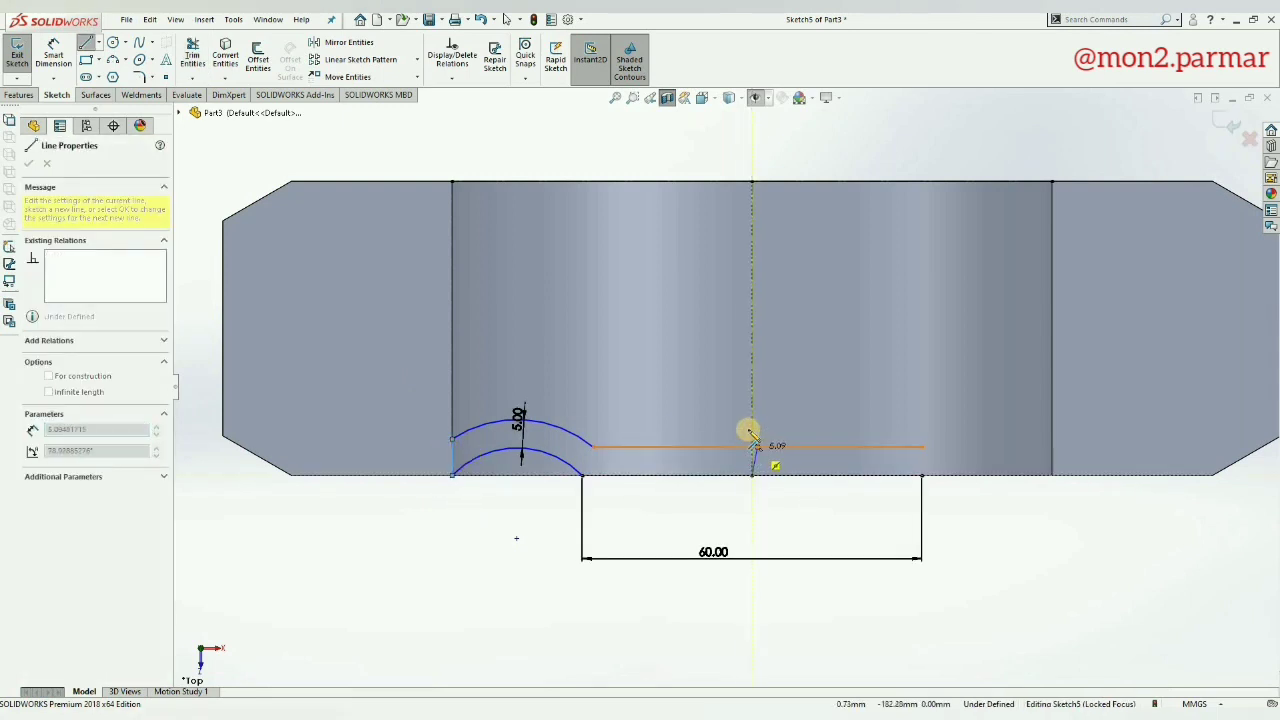
pyautogui.press('Escape')
pyautogui.click(192, 55)
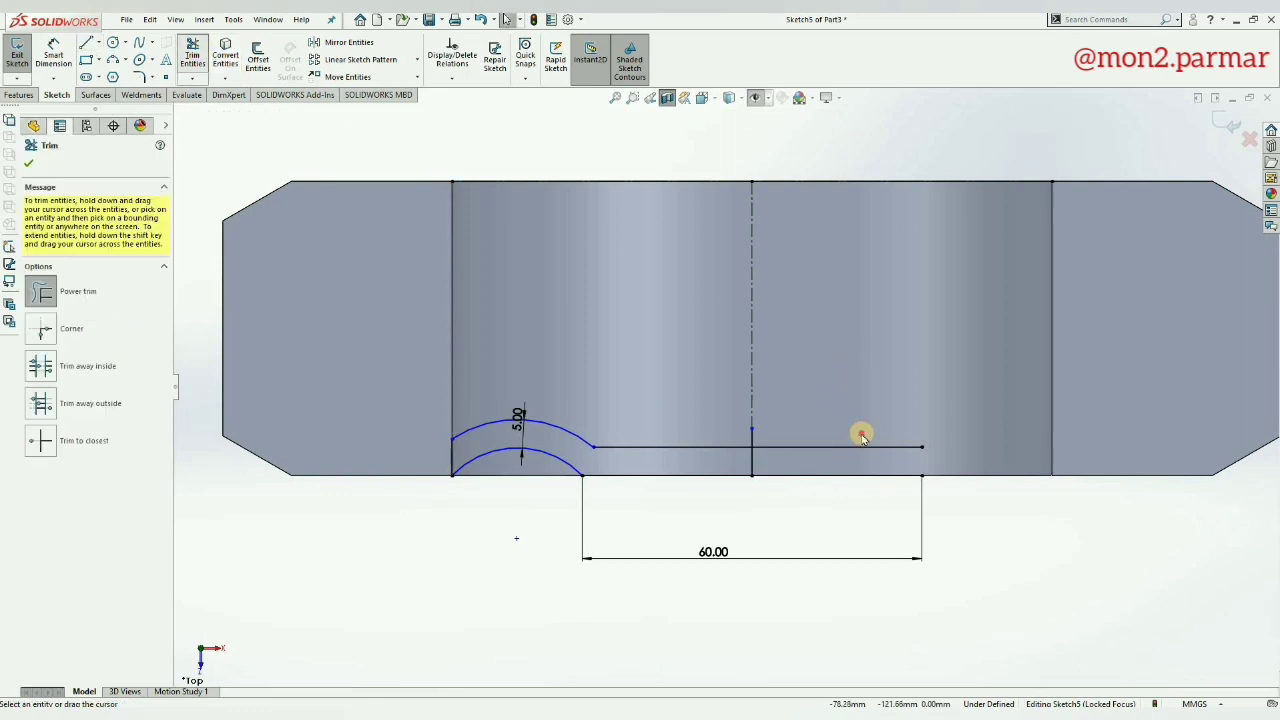
pyautogui.moveTo(853, 456); pyautogui.dragTo(751, 434)
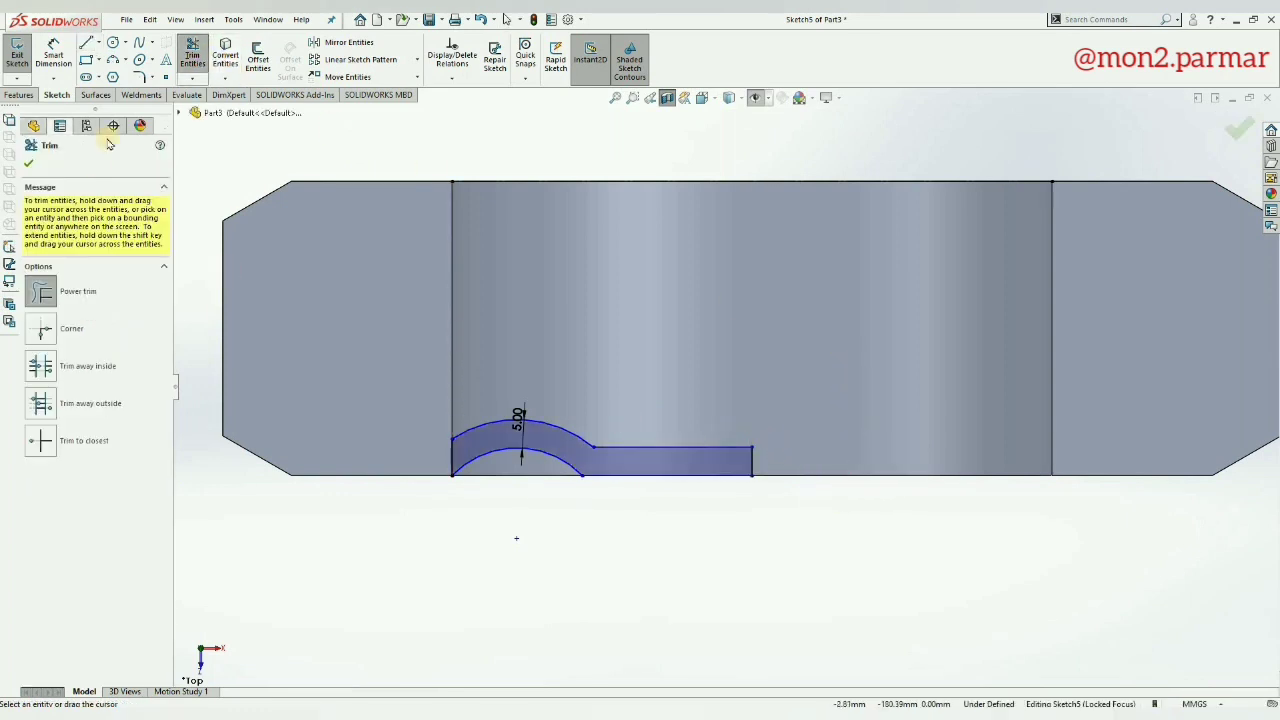
pyautogui.press('Escape')
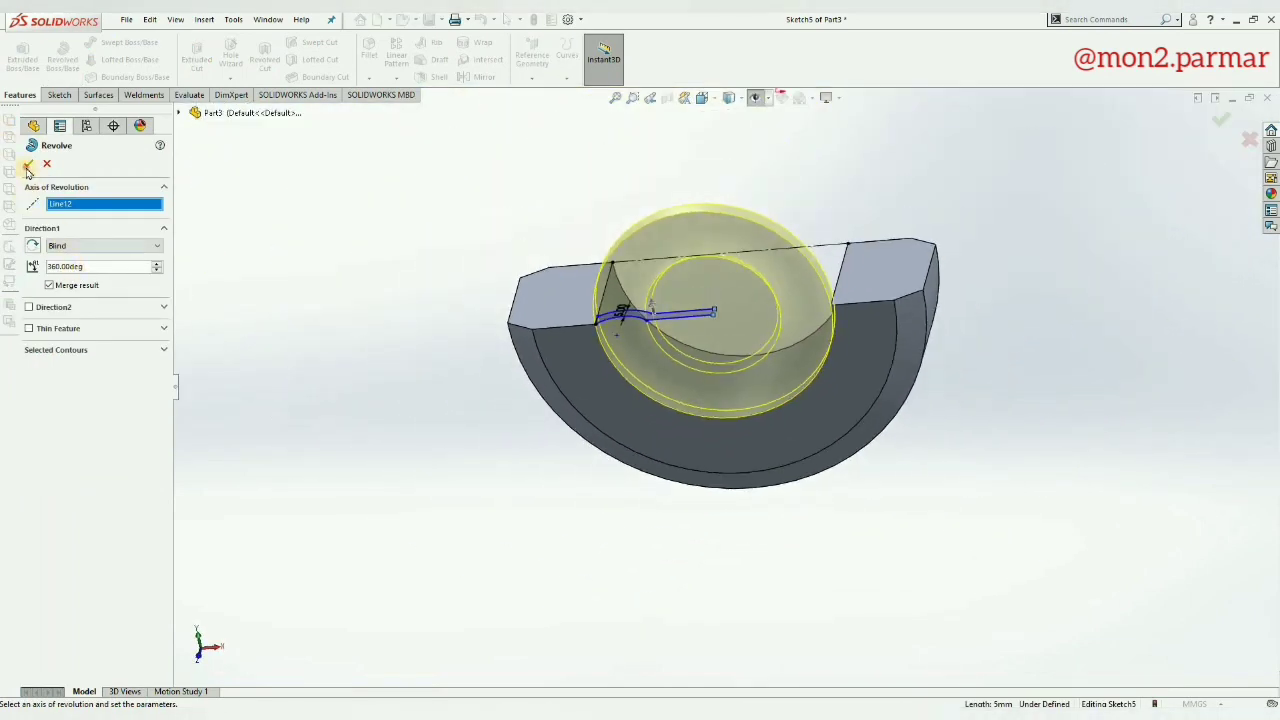
# Step: Confirm the 360° revolve and turn the model to inspect the recess
pyautogui.click(27, 164)
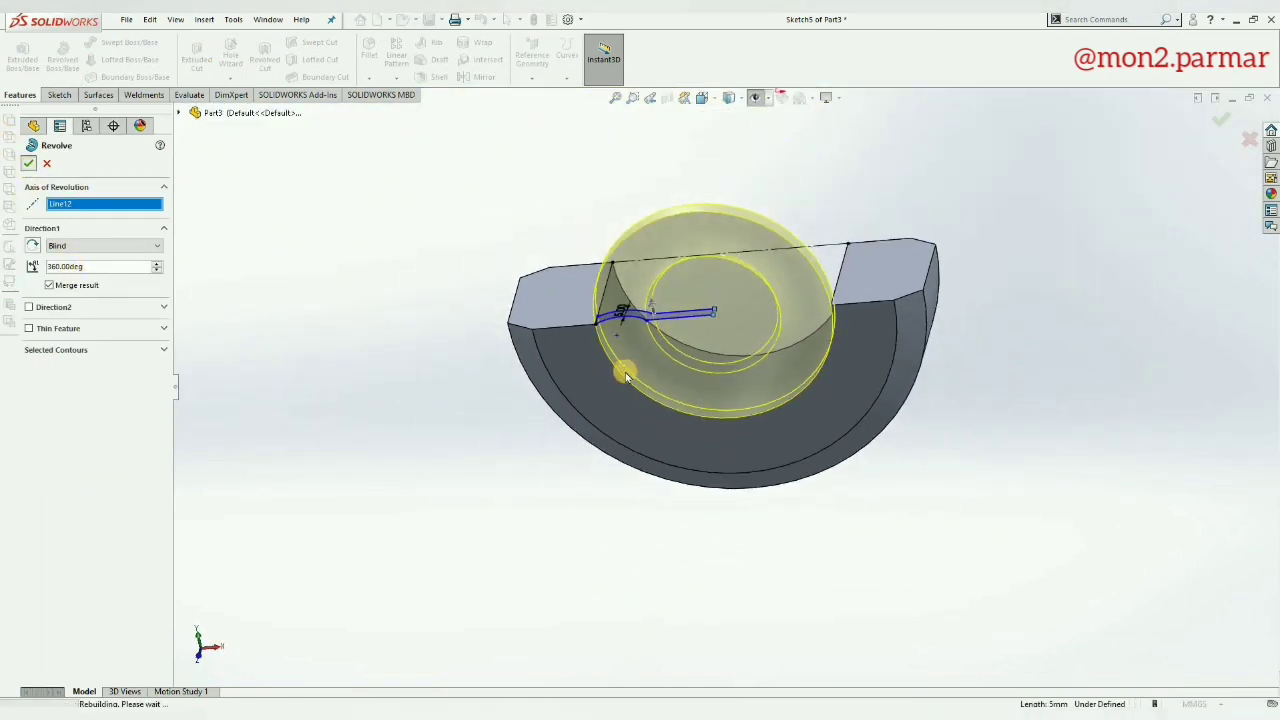
pyautogui.click(667, 97)
pyautogui.moveTo(731, 277); pyautogui.dragTo(749, 371, button='middle')
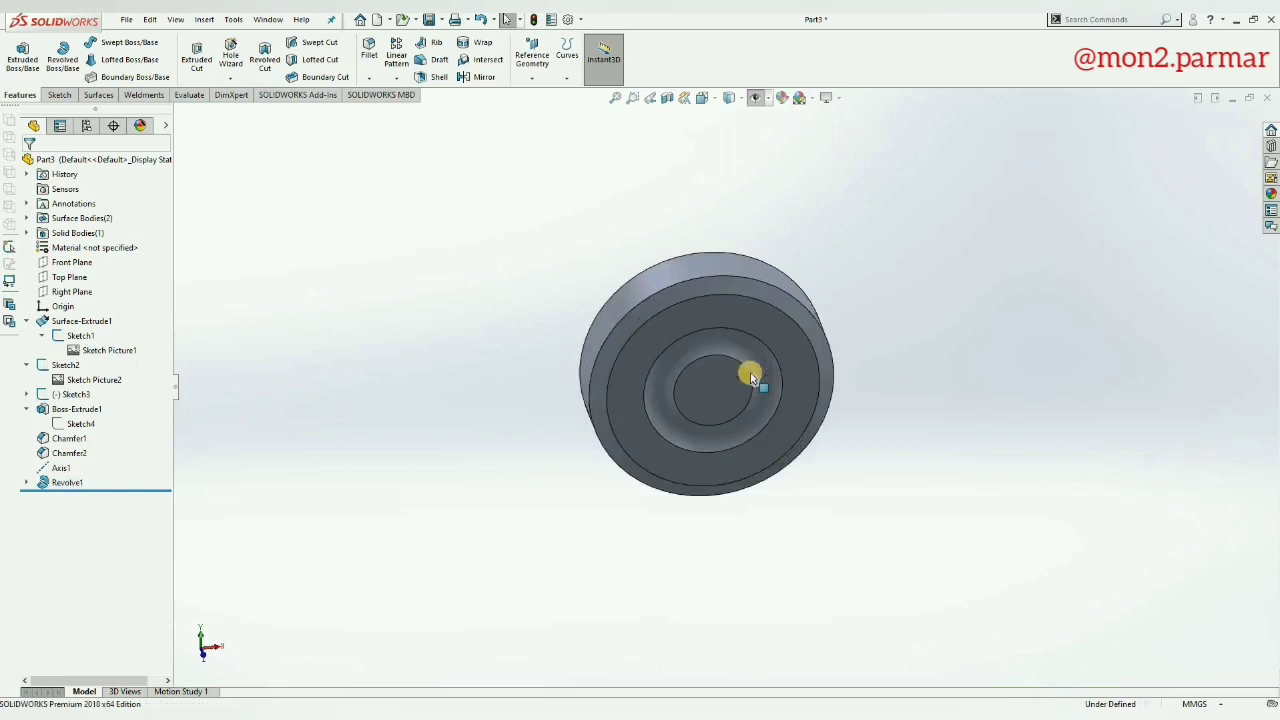
pyautogui.scroll(3, 749, 371)
pyautogui.scroll(-3, 729, 314)
pyautogui.scroll(3, 731, 423)
# Step: Round the inner circular edge with a 10 mm fillet
pyautogui.click(369, 55)
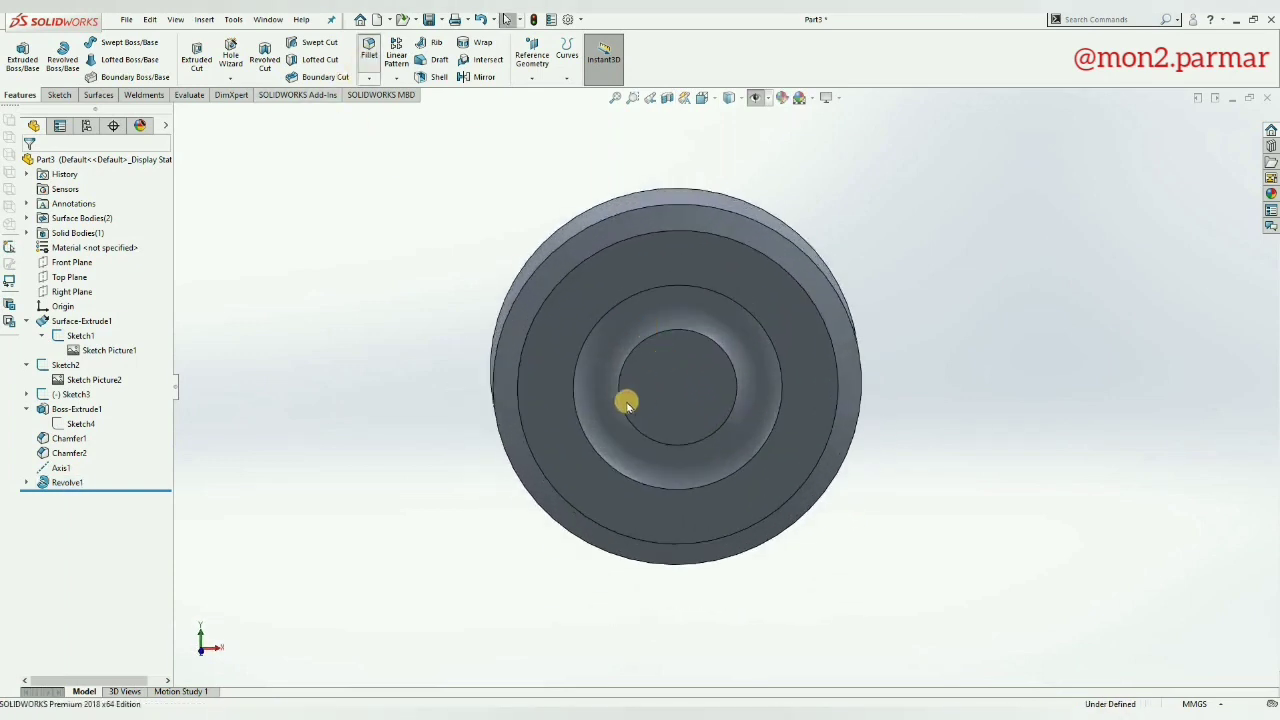
pyautogui.click(607, 420)
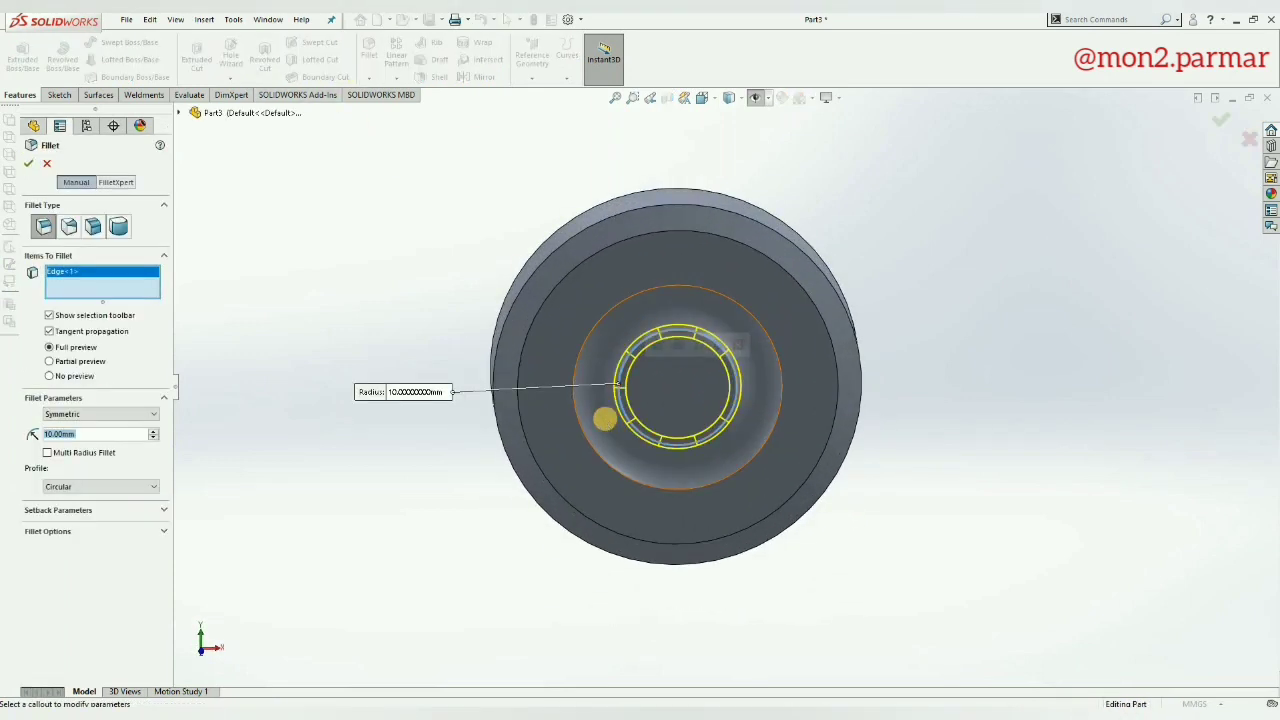
pyautogui.rightClick(680, 314)
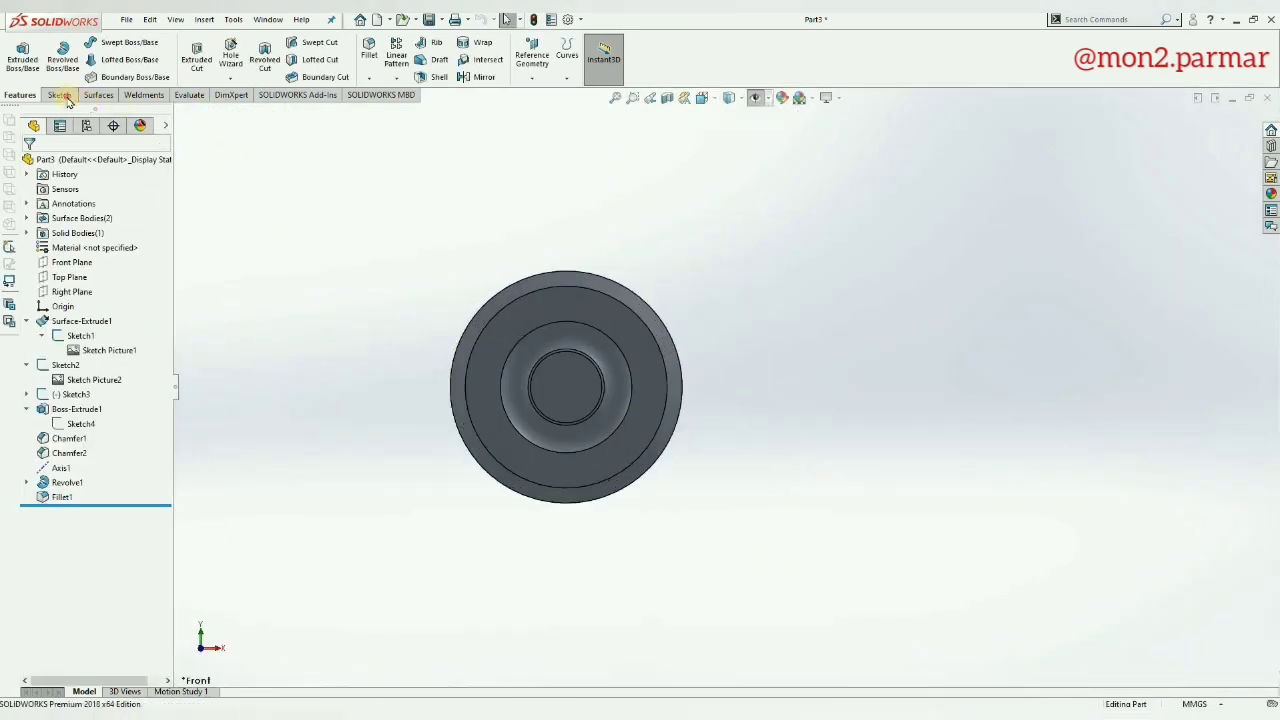
# Step: Sketch a small circle on the wheel face and circular-pattern it into 8 instances
pyautogui.click(59, 95)
pyautogui.click(17, 55)
pyautogui.click(593, 412)
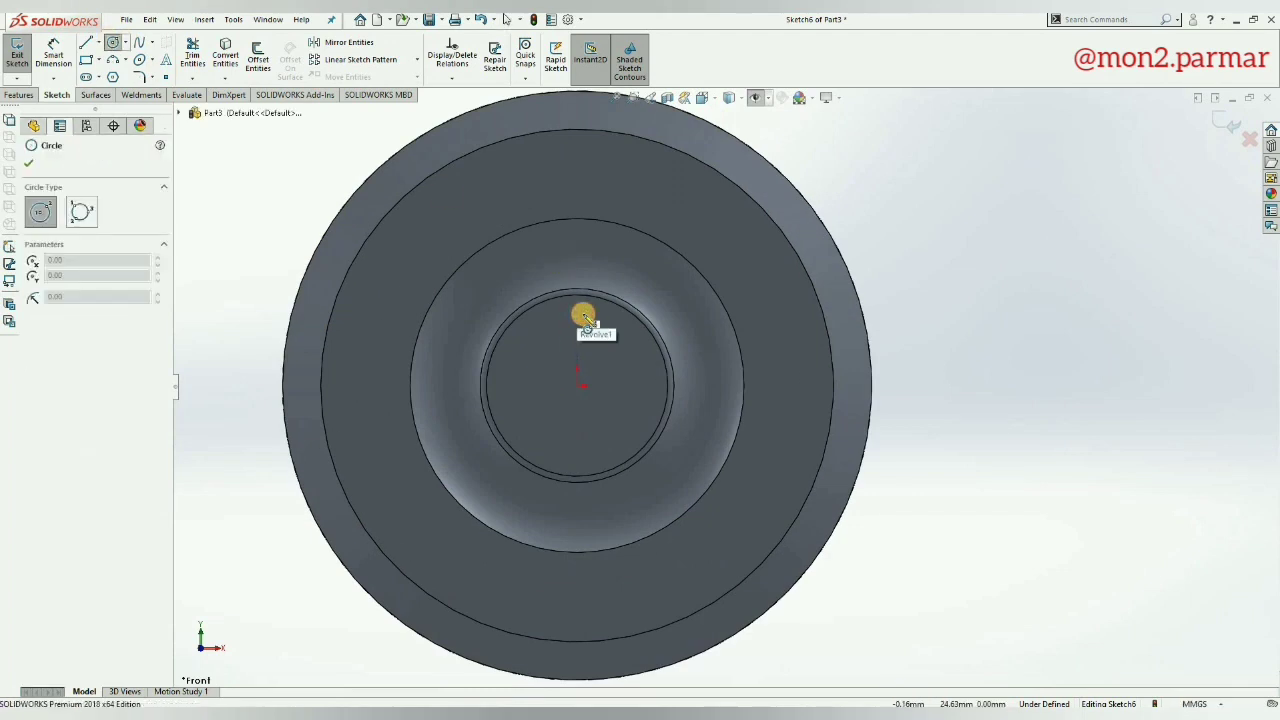
pyautogui.click(584, 318)
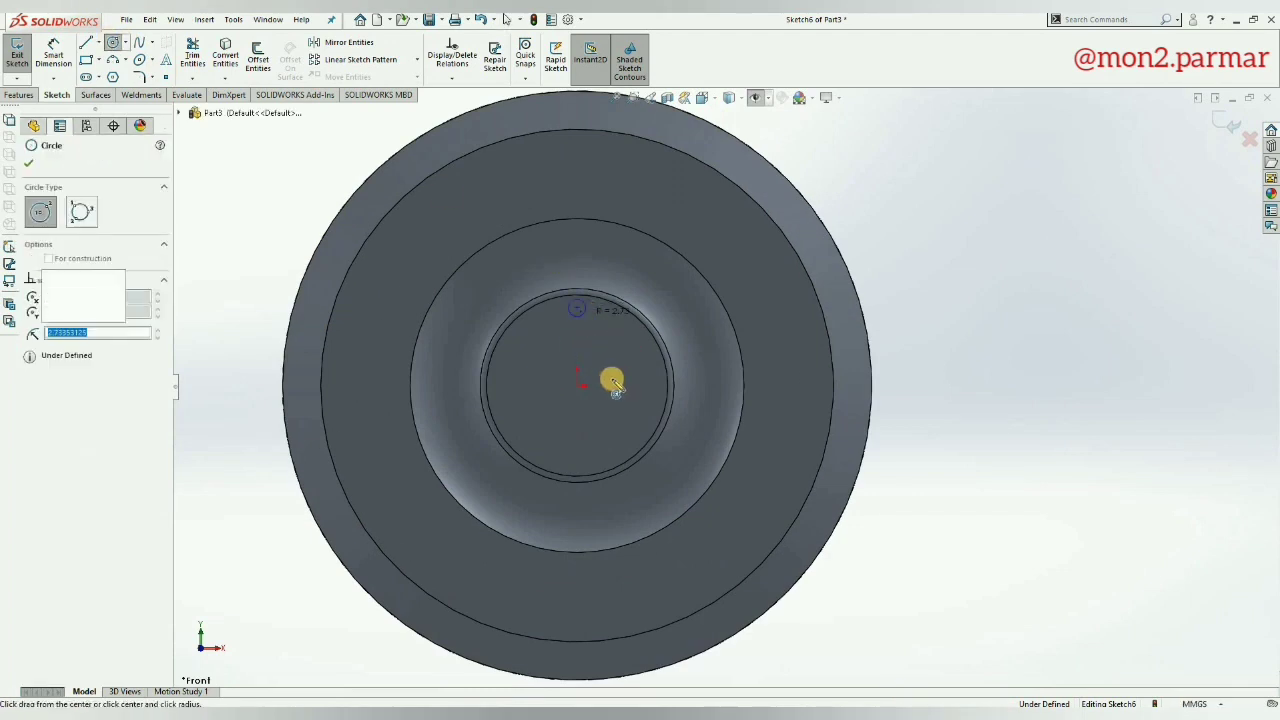
pyautogui.click(417, 59)
pyautogui.click(350, 94)
pyautogui.scroll(-3, 614, 377)
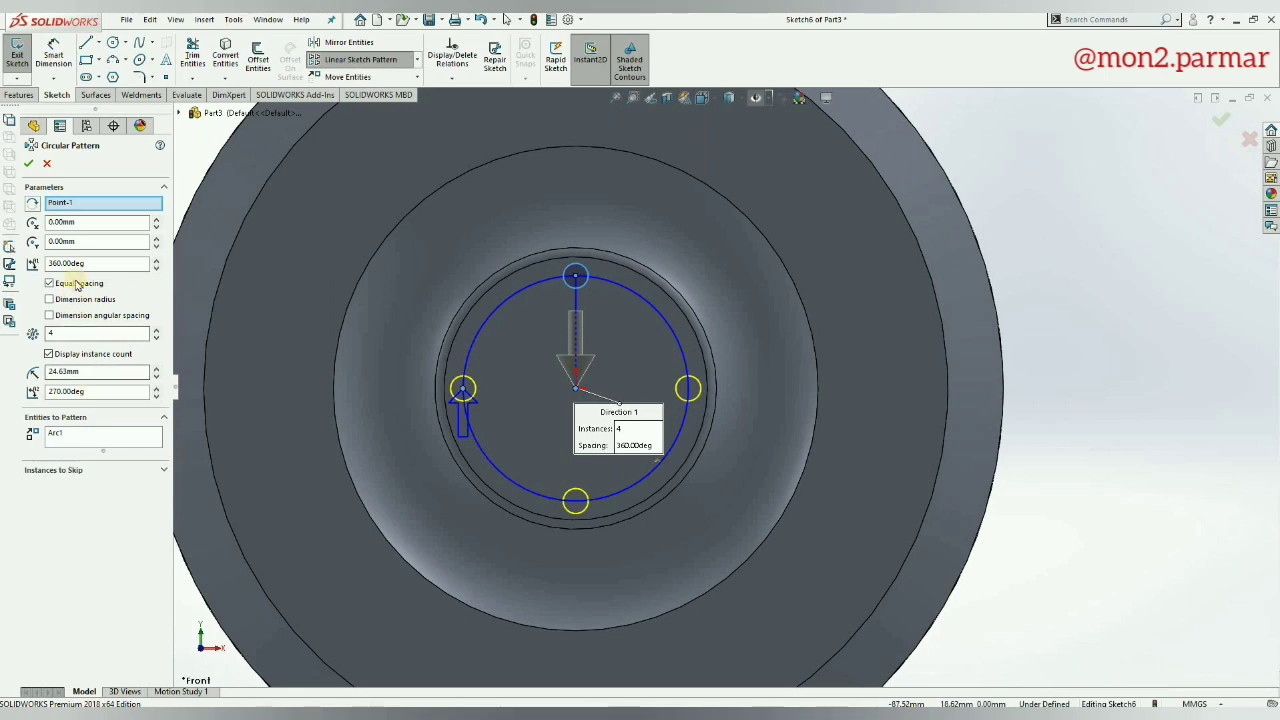
pyautogui.doubleClick(71, 331)
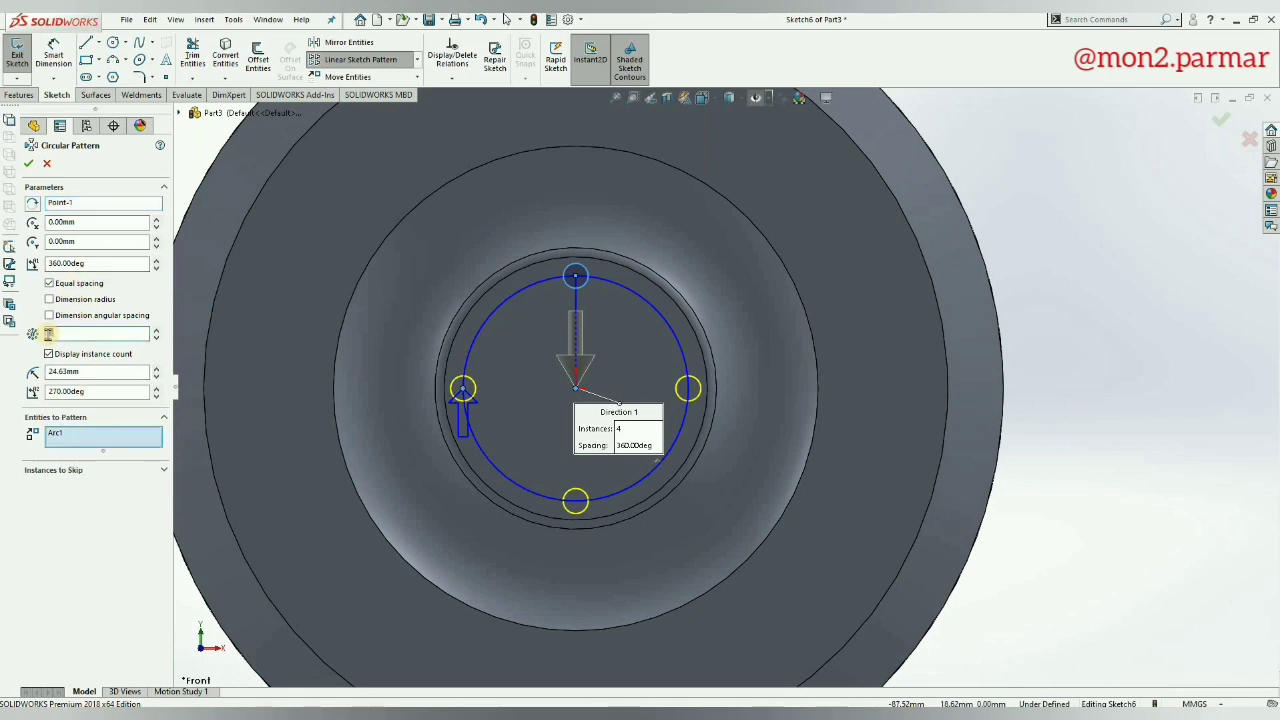
pyautogui.write('8')
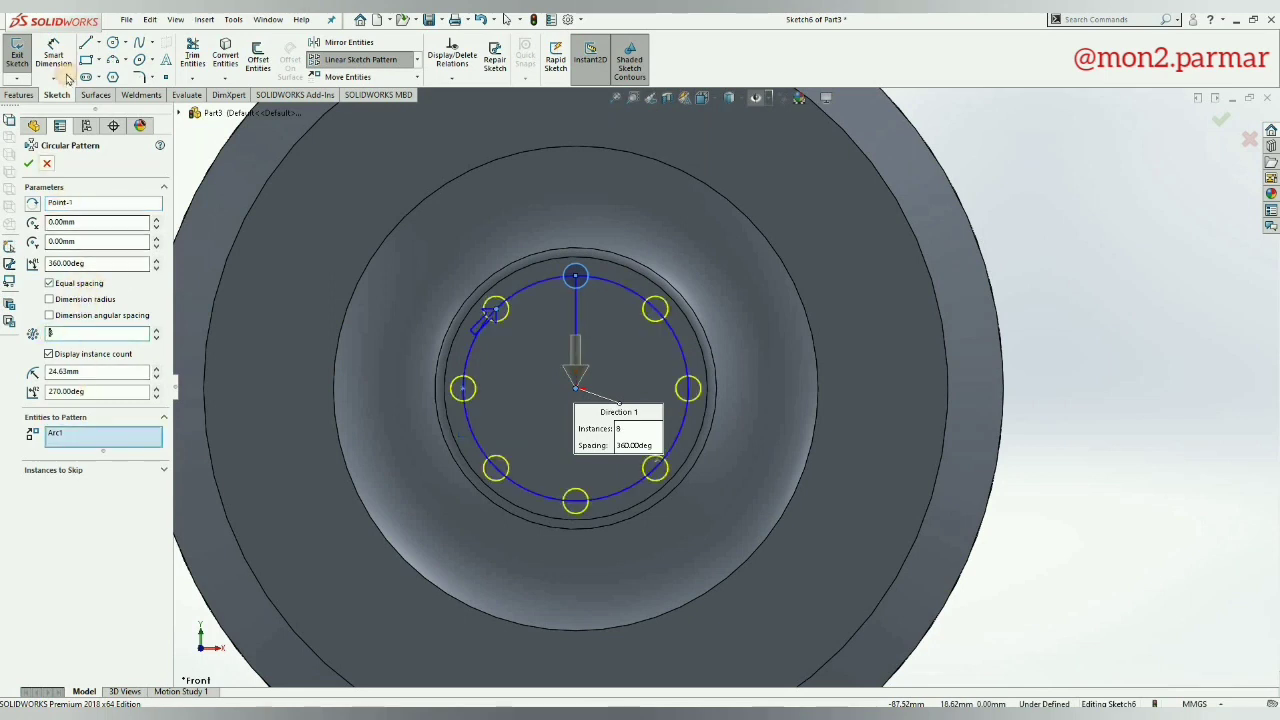
pyautogui.click(55, 58)
# Step: Dimension the top circle Ø5.50 and 24 mm from the wheel centre
pyautogui.click(575, 266)
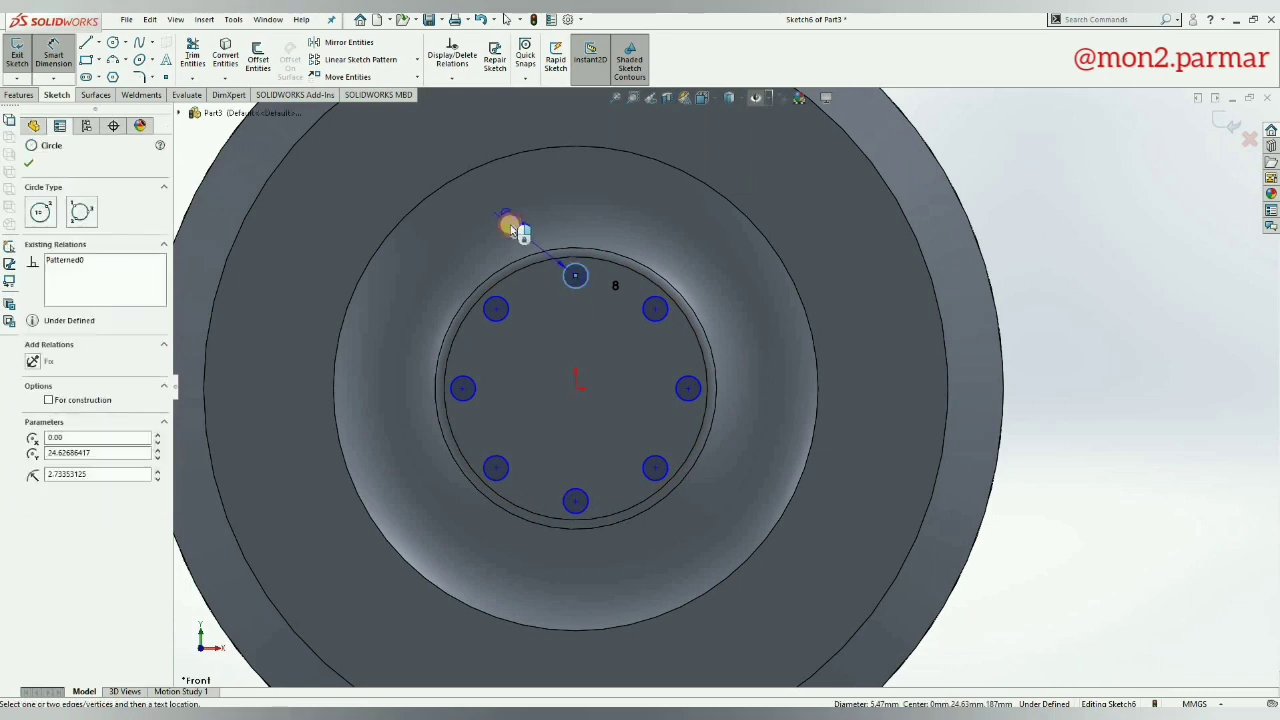
pyautogui.click(510, 226)
pyautogui.press('Return')
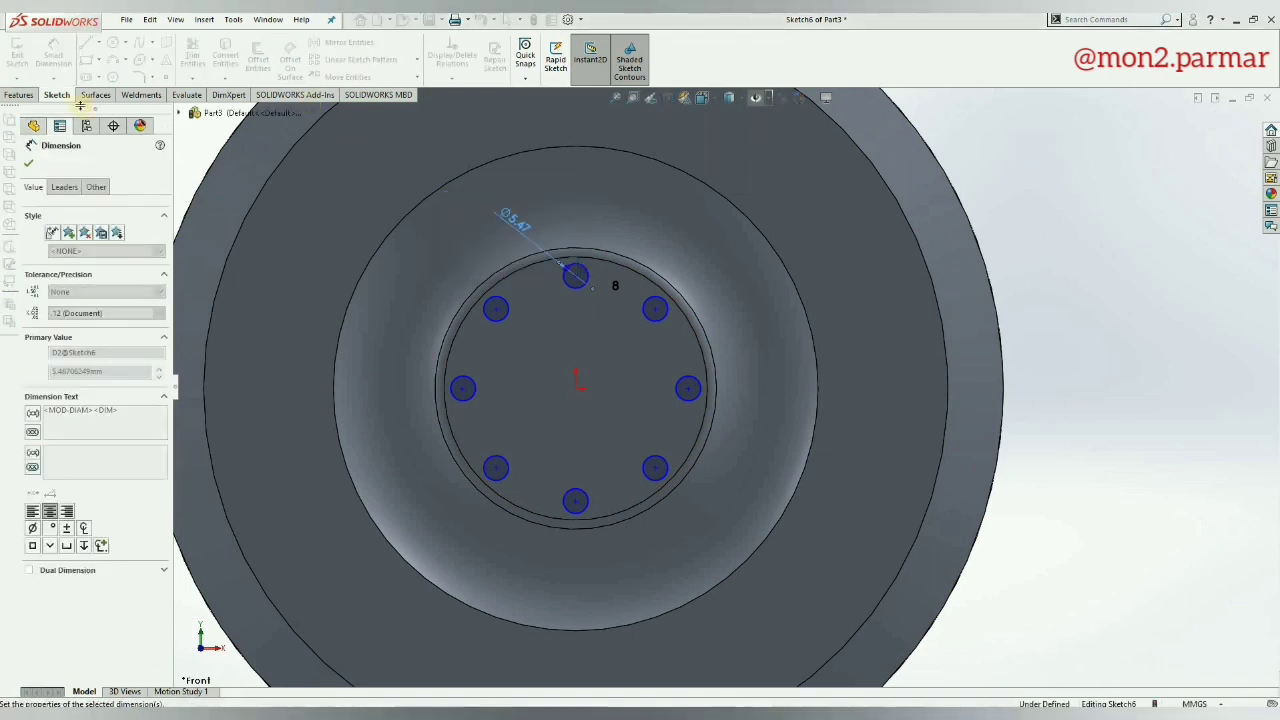
pyautogui.click(578, 282)
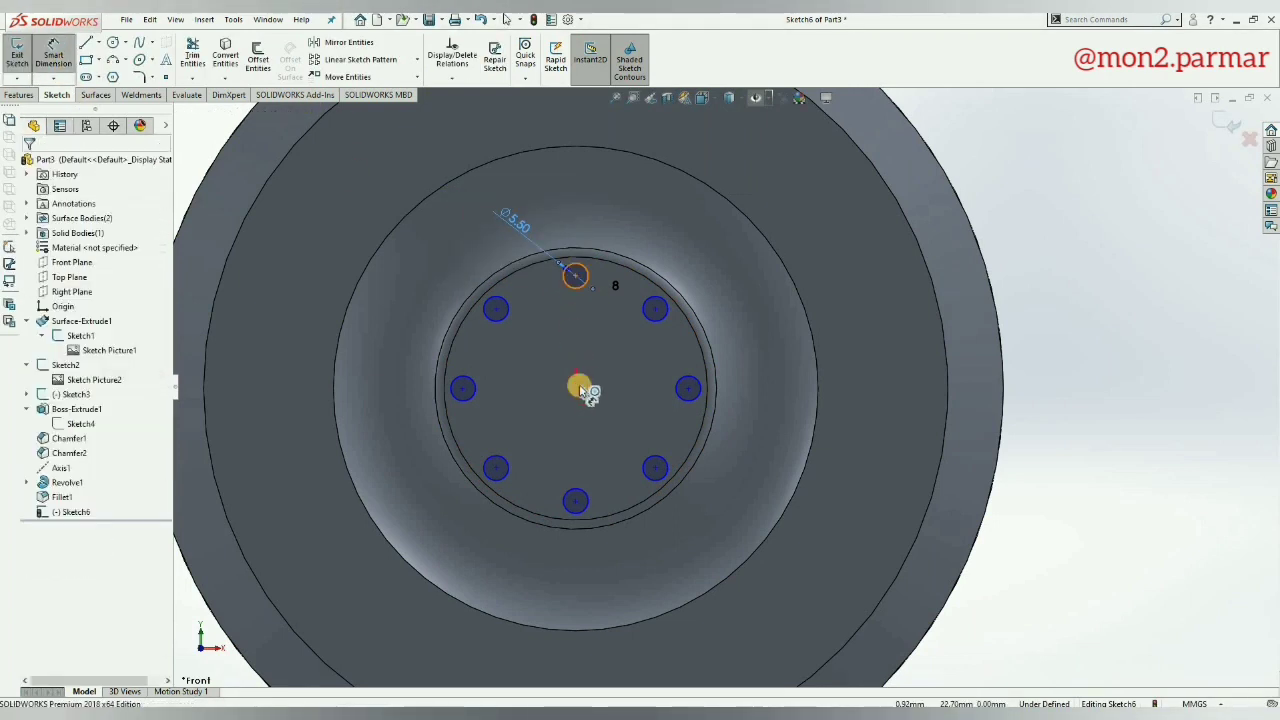
pyautogui.click(577, 389)
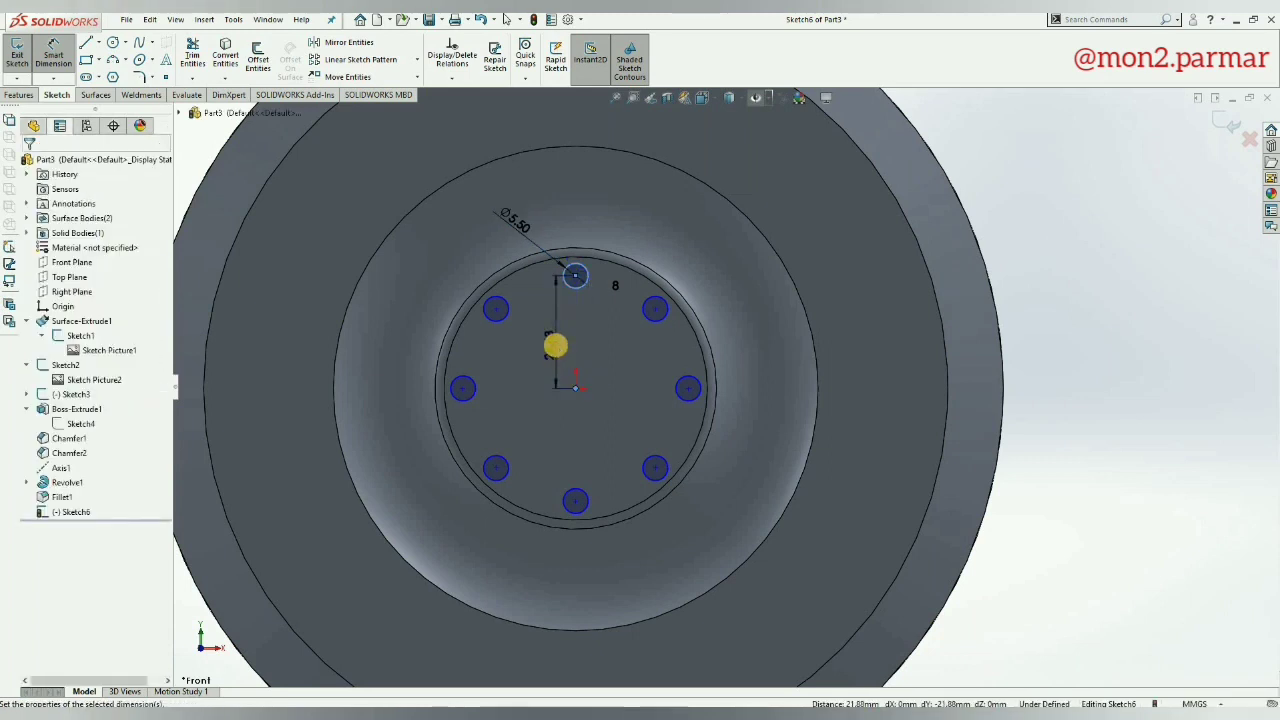
pyautogui.click(555, 345)
pyautogui.write('24')
pyautogui.press('Return')
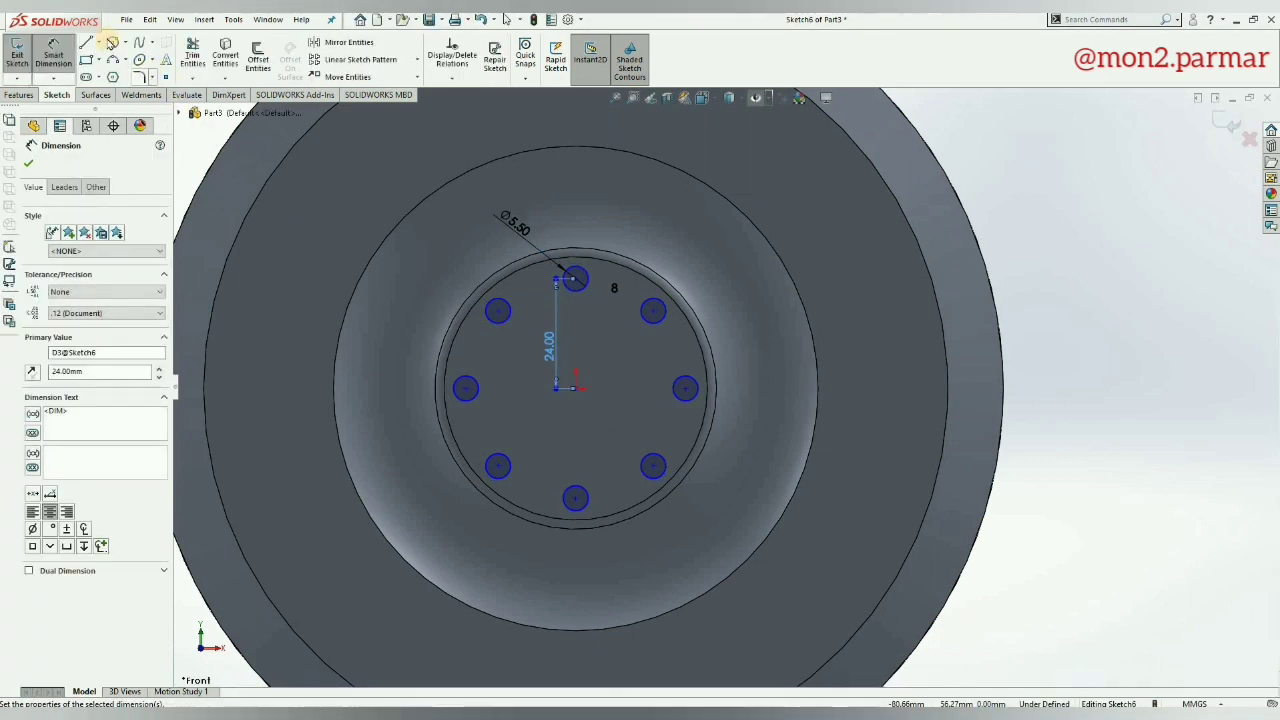
# Step: Draw a centre circle at the origin dimensioned Ø15
pyautogui.click(112, 42)
pyautogui.click(576, 385)
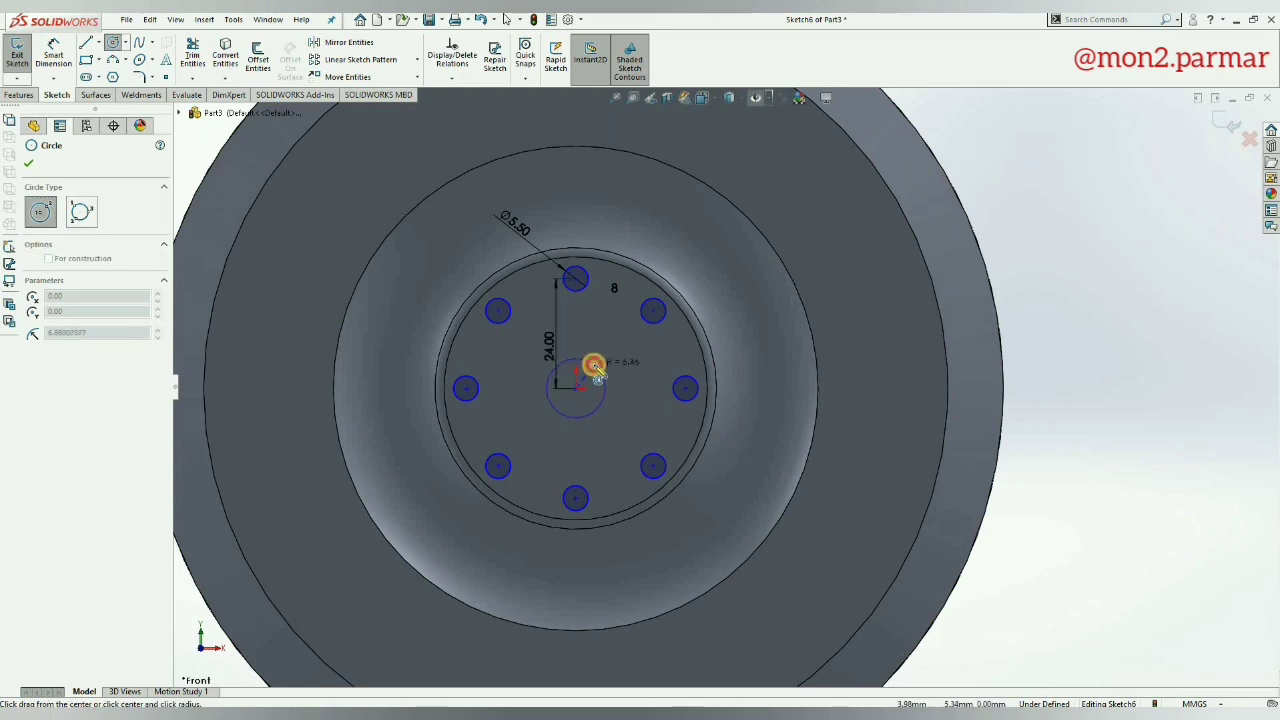
pyautogui.click(600, 405)
pyautogui.click(624, 415)
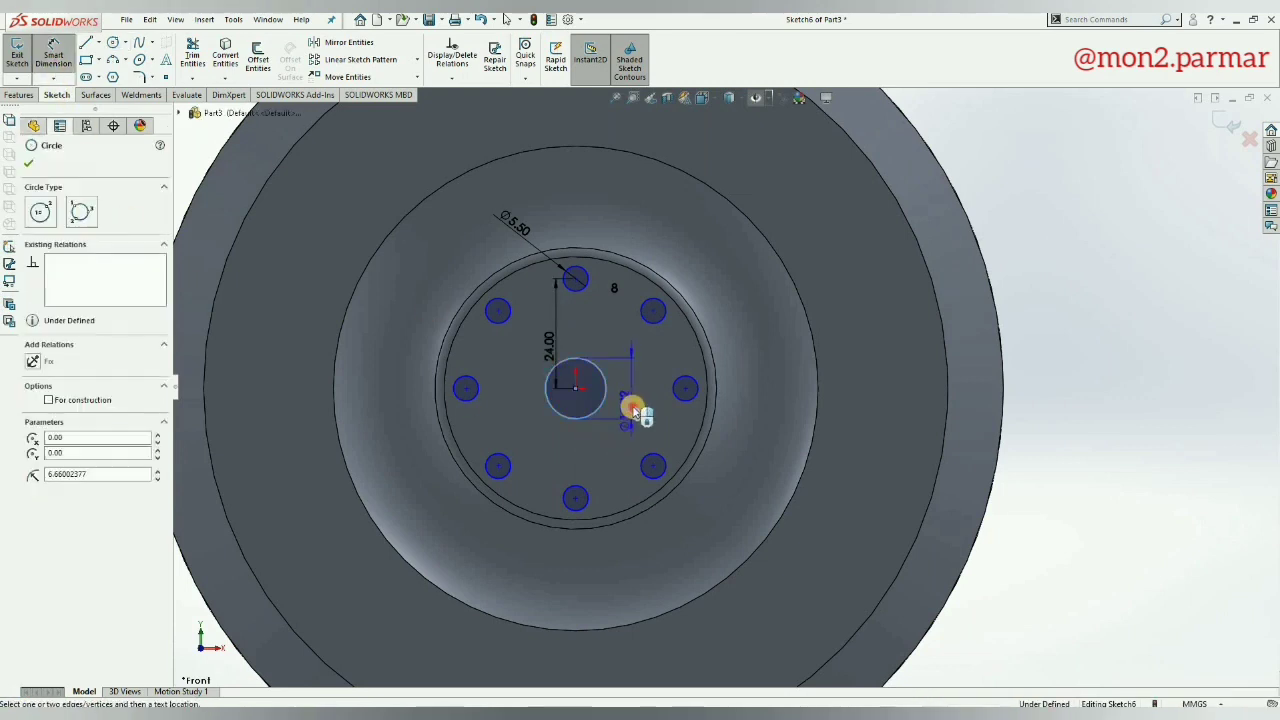
pyautogui.click(628, 408)
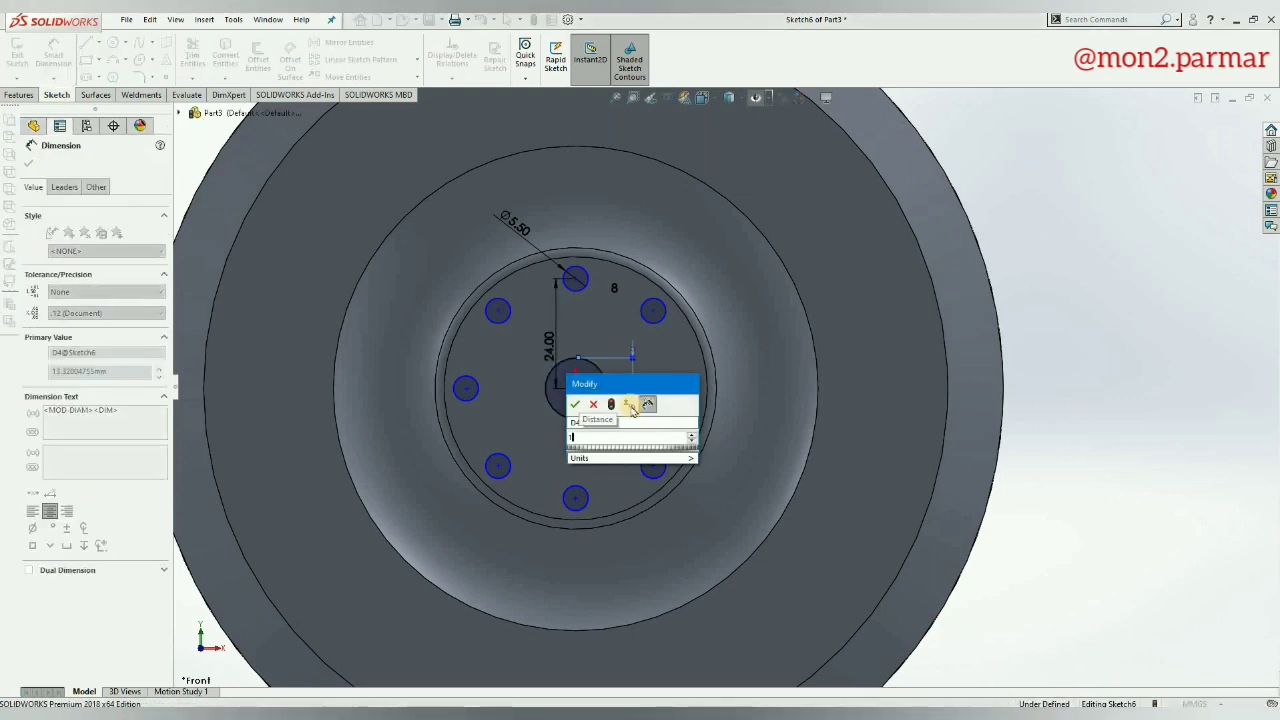
pyautogui.write('15')
pyautogui.press('Return')
# Step: Extruded Cut Sketch6 with the Through All end condition
pyautogui.click(18, 94)
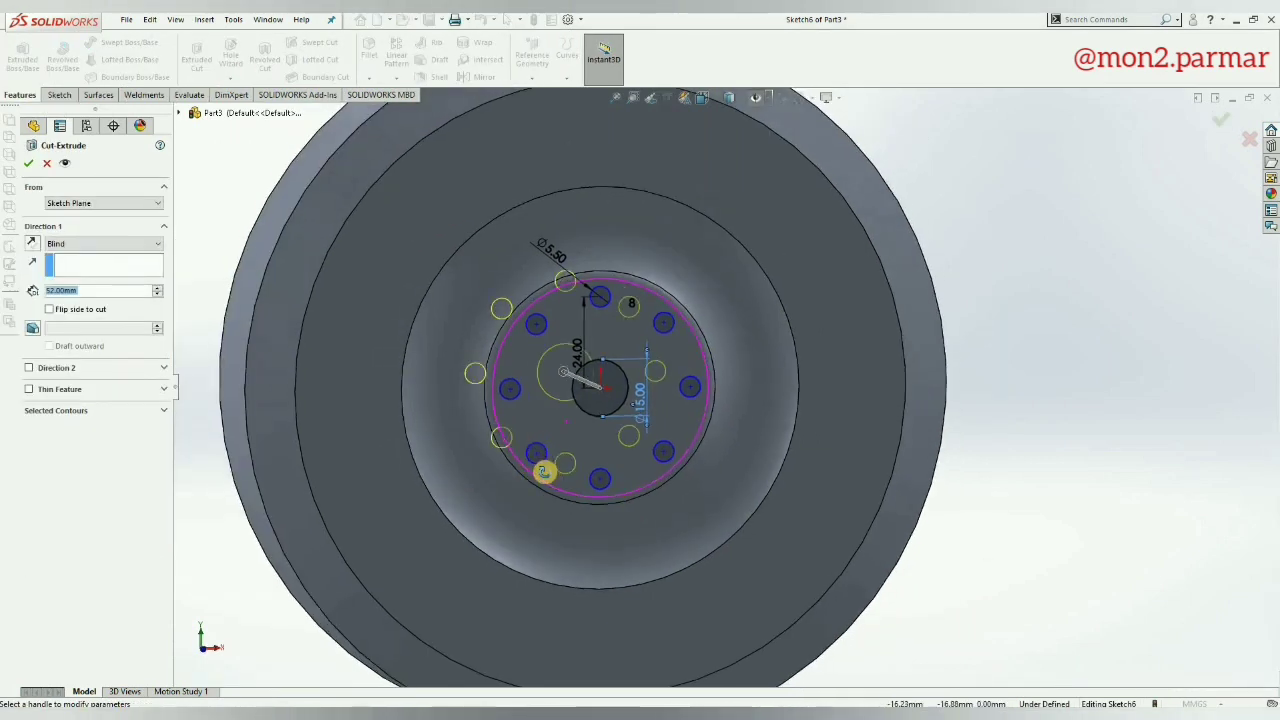
pyautogui.click(68, 247)
pyautogui.click(62, 268)
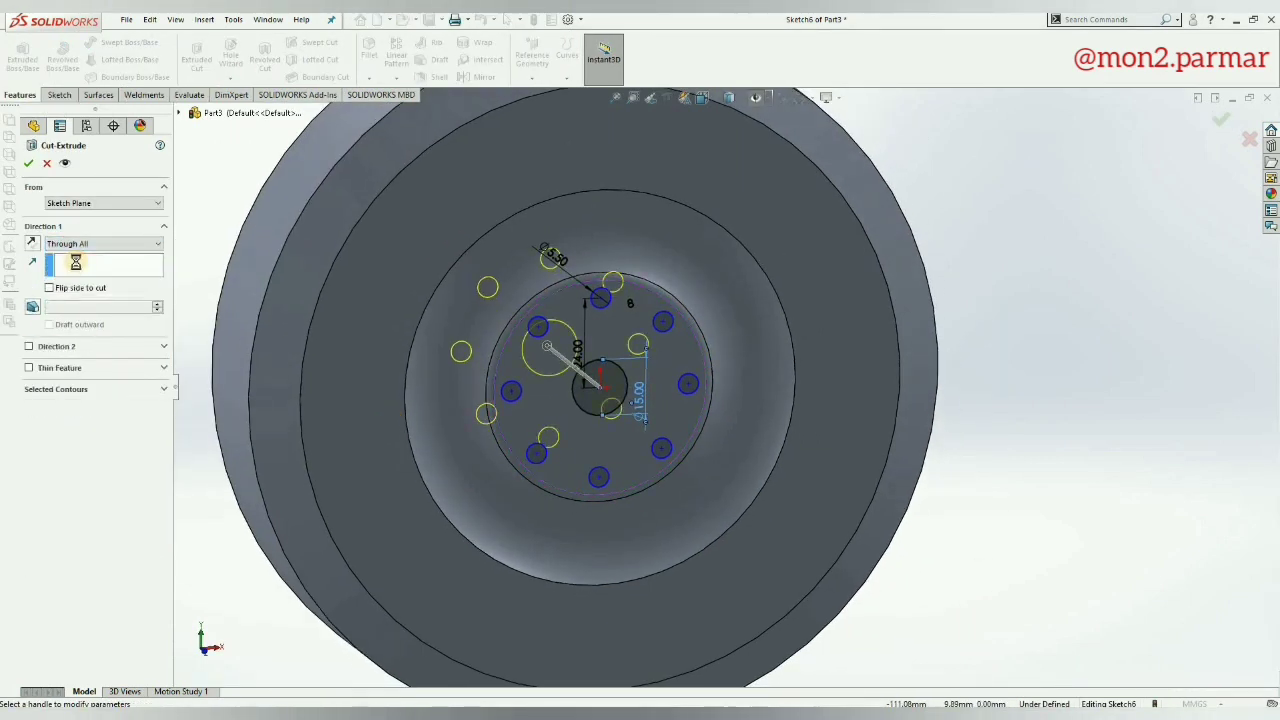
pyautogui.press('Return')
pyautogui.scroll(5, 724, 382)
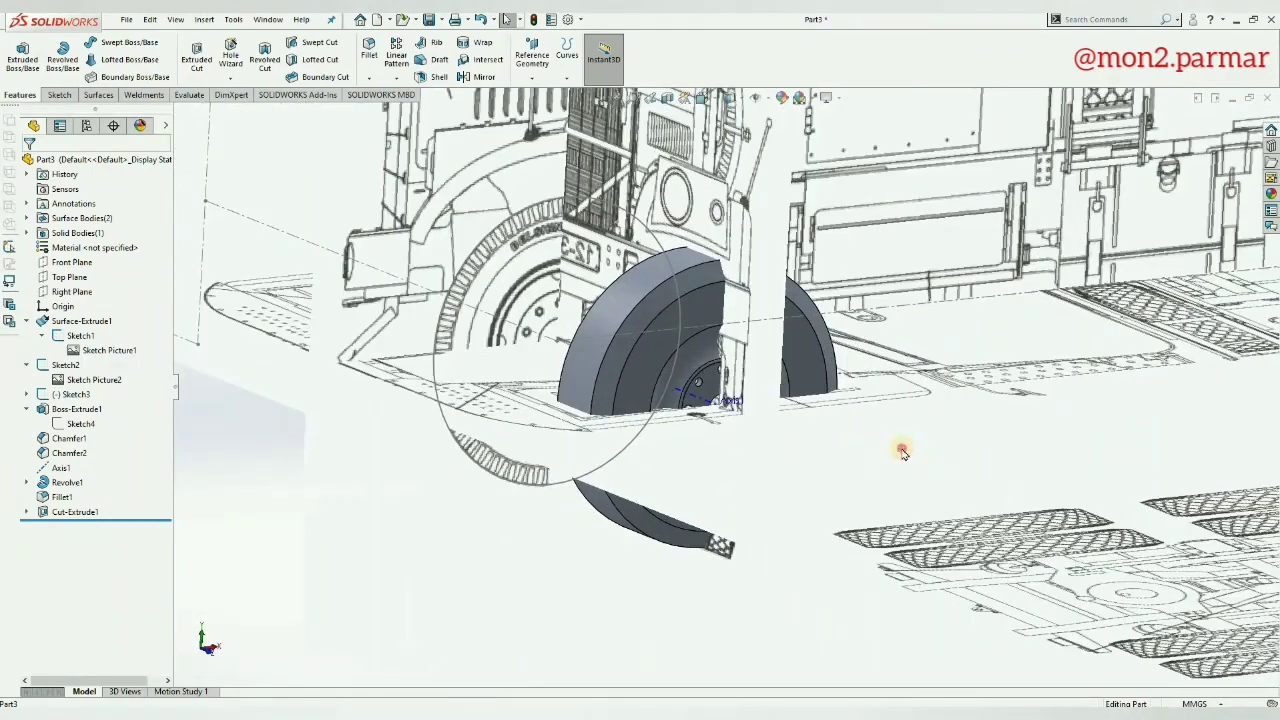
# Step: Suppress Sketch Picture2
pyautogui.click(238, 428)
pyautogui.rightClick(122, 382)
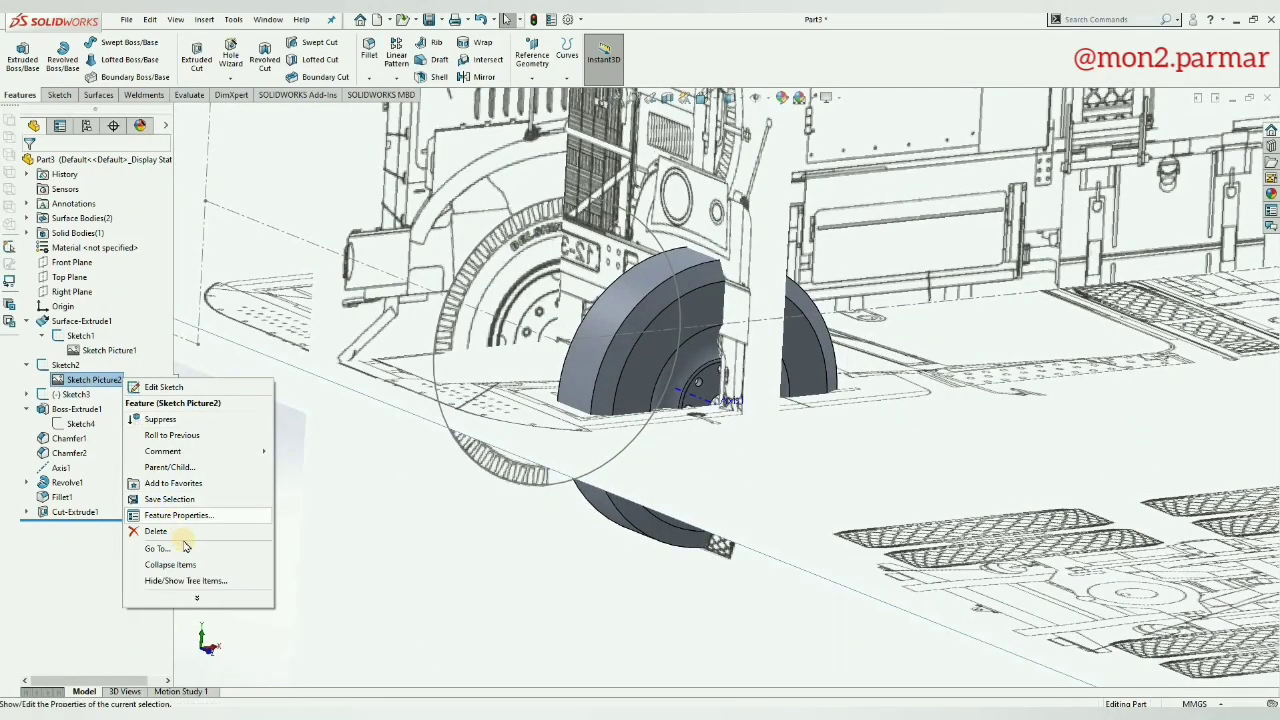
pyautogui.click(150, 419)
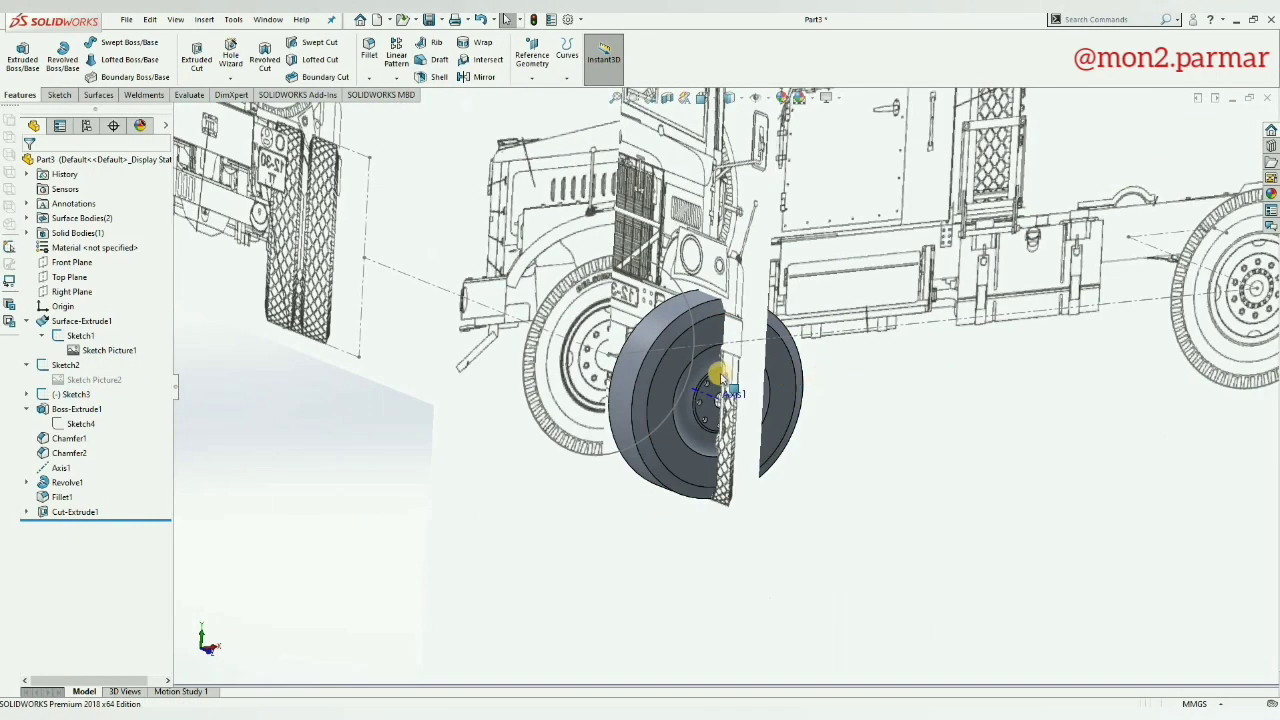
# Step: Orbit and zoom around the drilled wheel, then fit it to the window
pyautogui.moveTo(697, 337); pyautogui.dragTo(715, 373, button='middle')
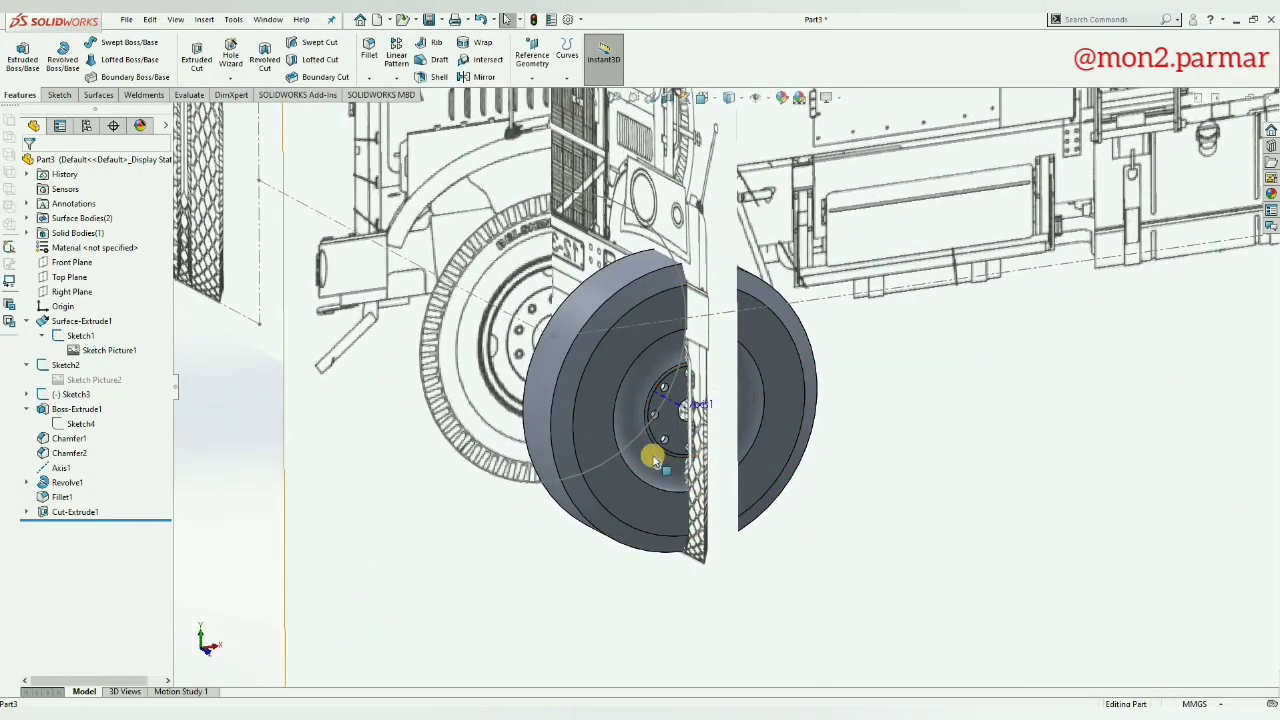
pyautogui.scroll(5, 652, 459)
pyautogui.scroll(2, 900, 430)
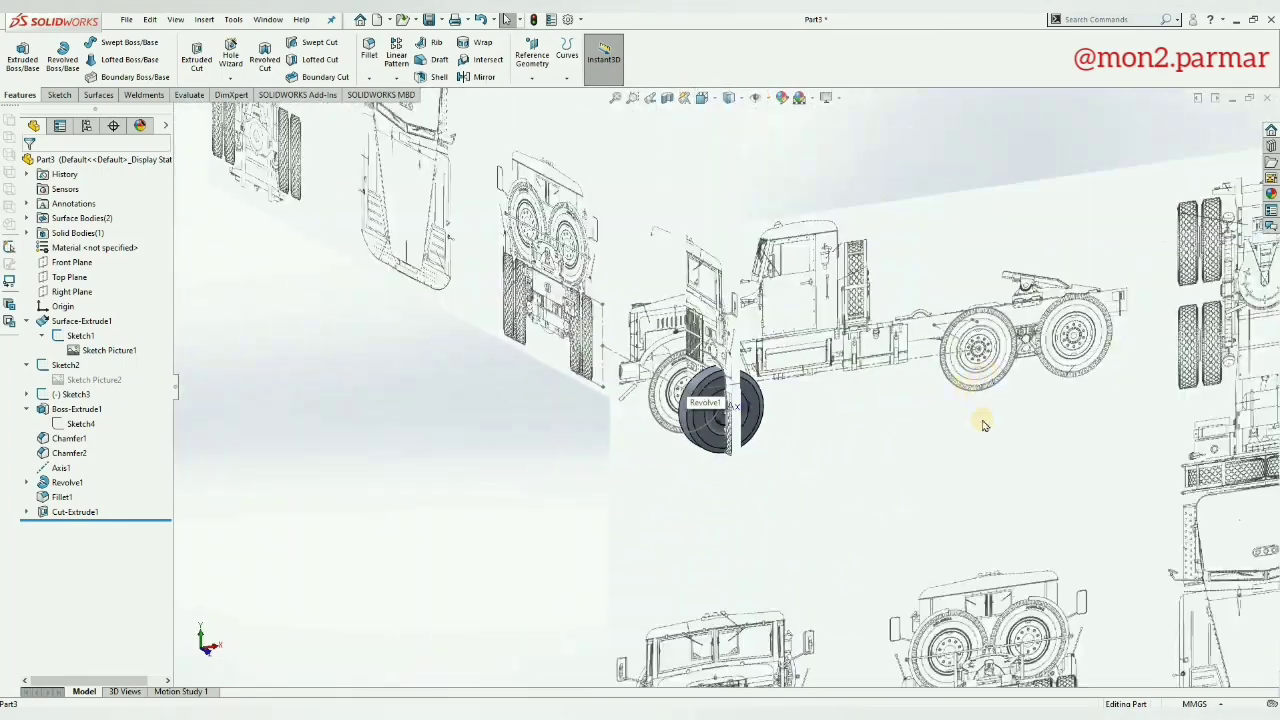
pyautogui.scroll(1, 983, 425)
pyautogui.scroll(-3, 940, 380)
pyautogui.scroll(-3, 895, 340)
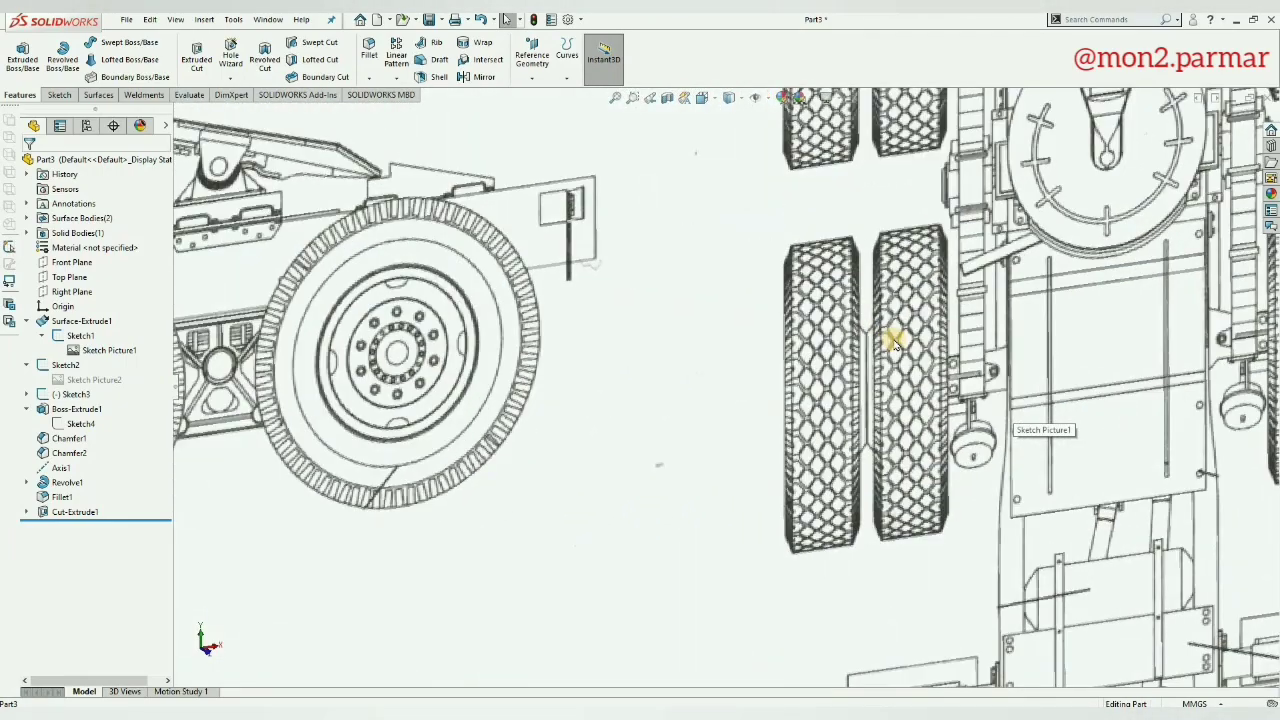
pyautogui.scroll(3, 410, 483)
pyautogui.scroll(1, 410, 483)
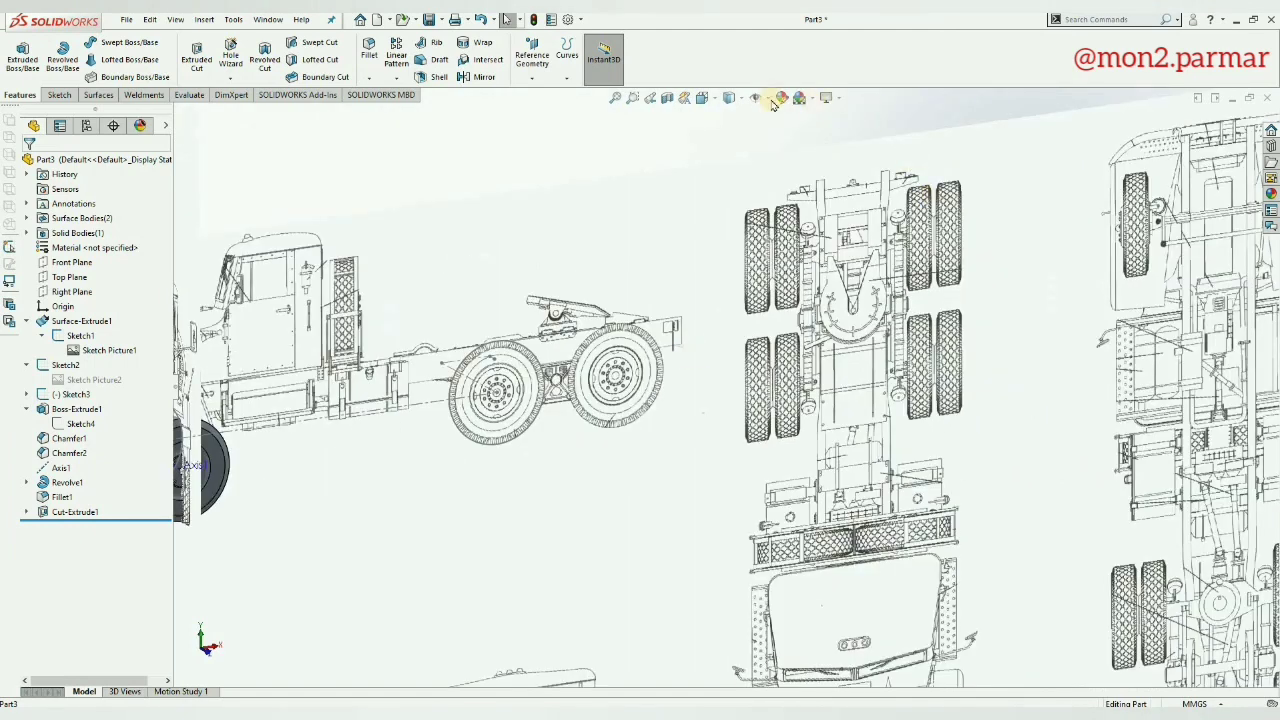
pyautogui.press('f')
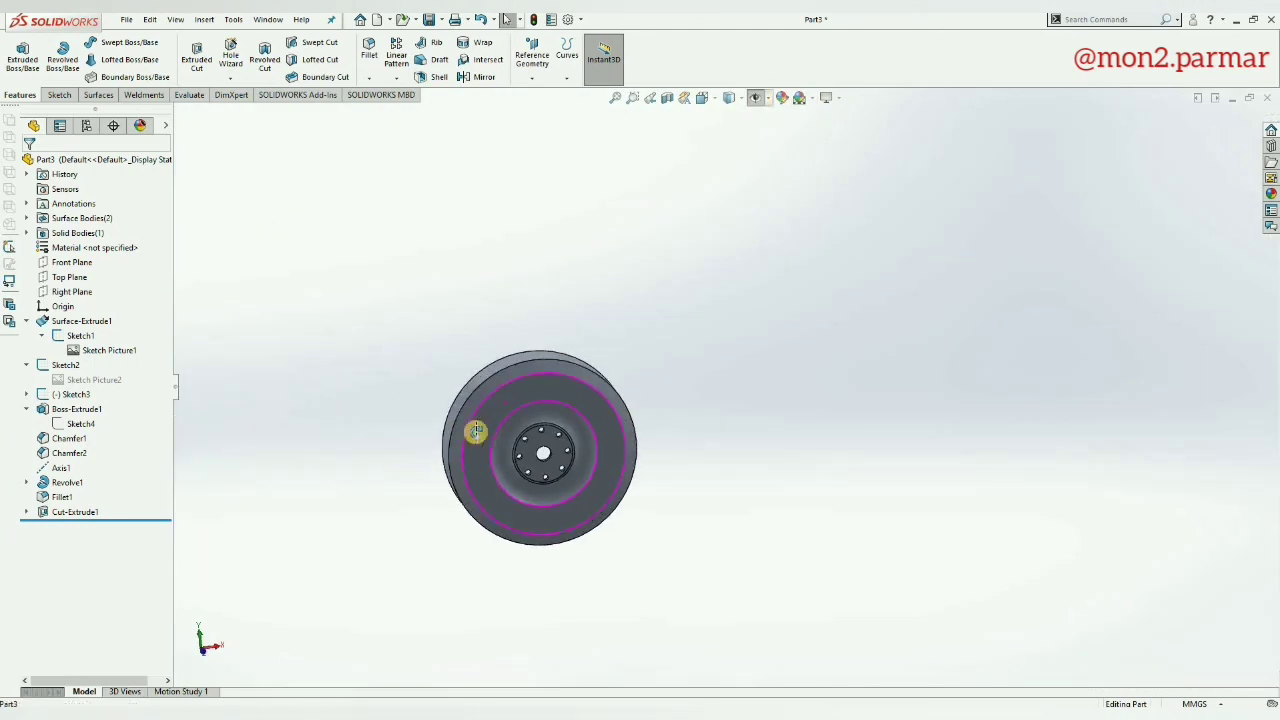
pyautogui.scroll(-3, 700, 375)
# Step: View the wheel from the front over the truck reference drawings
pyautogui.click(752, 98)
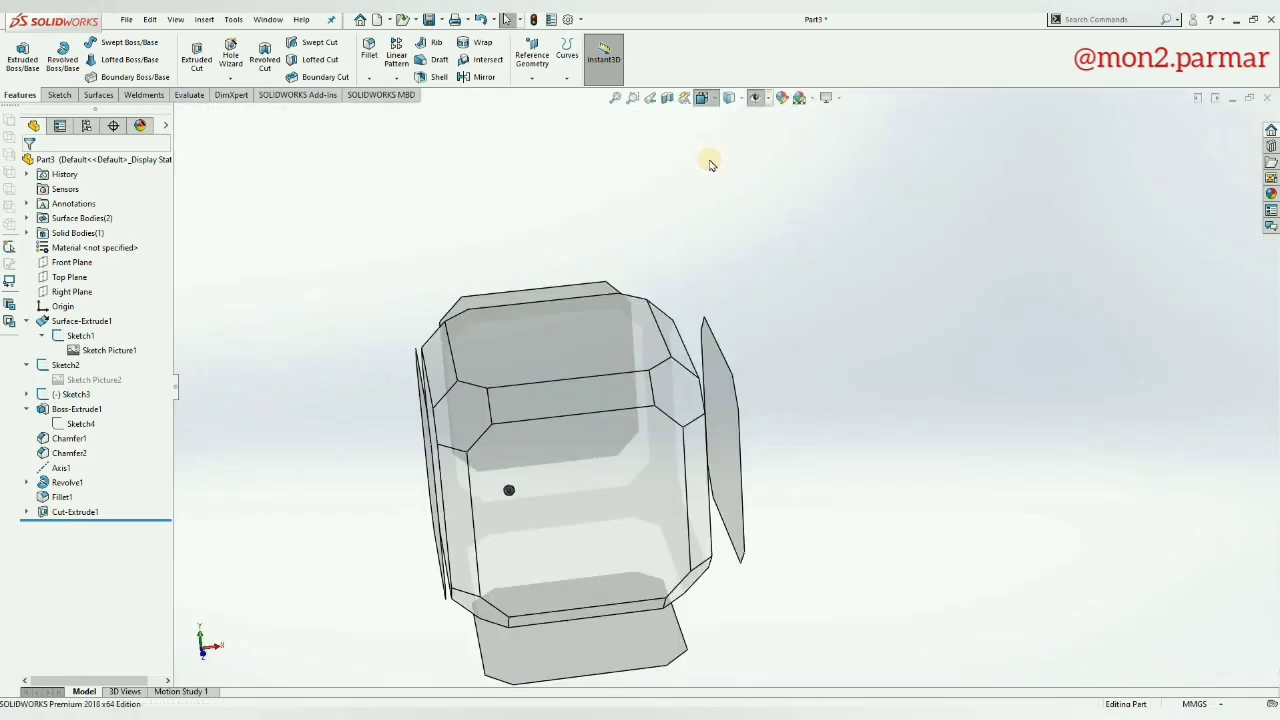
pyautogui.click(709, 160)
pyautogui.click(752, 98)
pyautogui.scroll(-3, 632, 352)
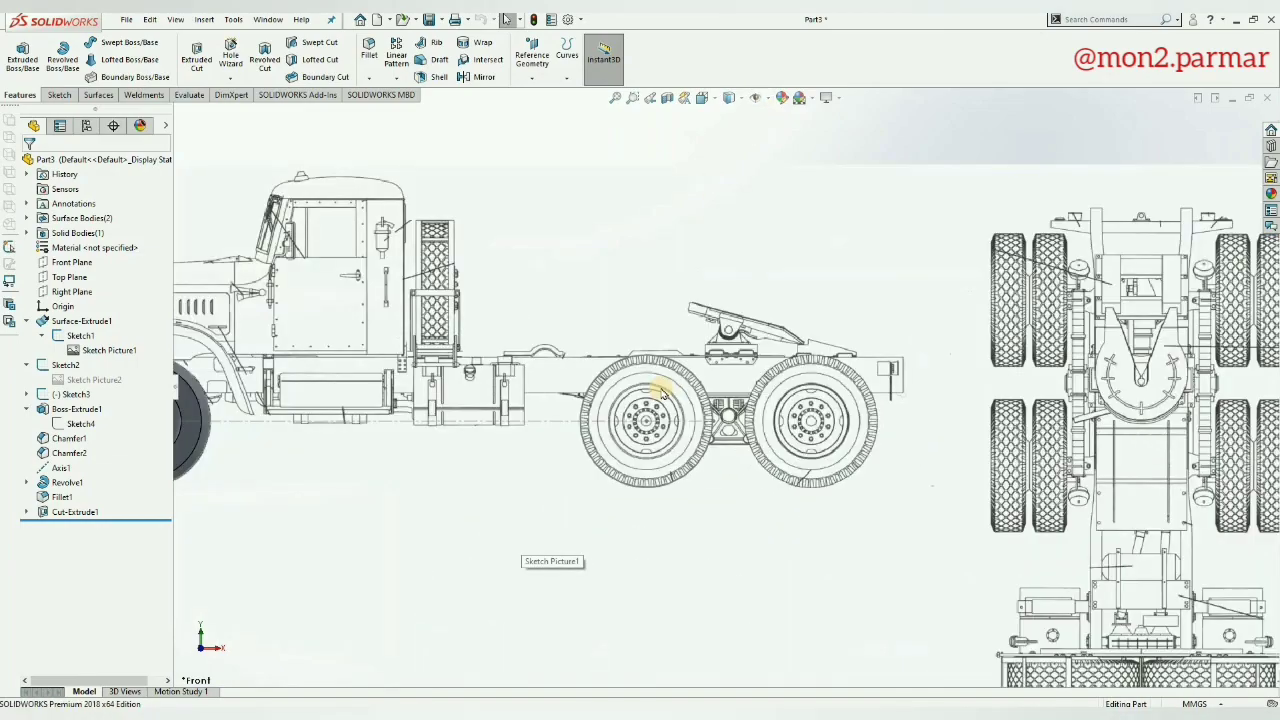
pyautogui.scroll(-2, 632, 352)
pyautogui.scroll(5, 630, 352)
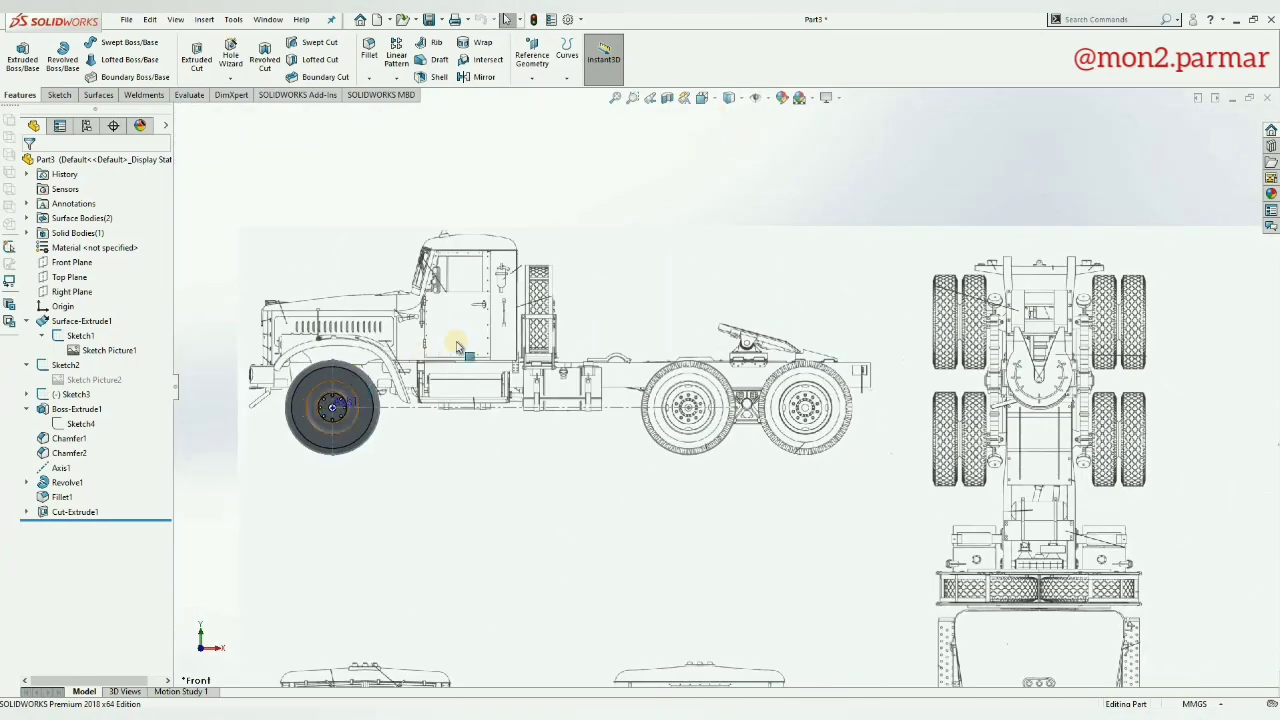
pyautogui.scroll(-5, 456, 347)
pyautogui.scroll(-2, 418, 362)
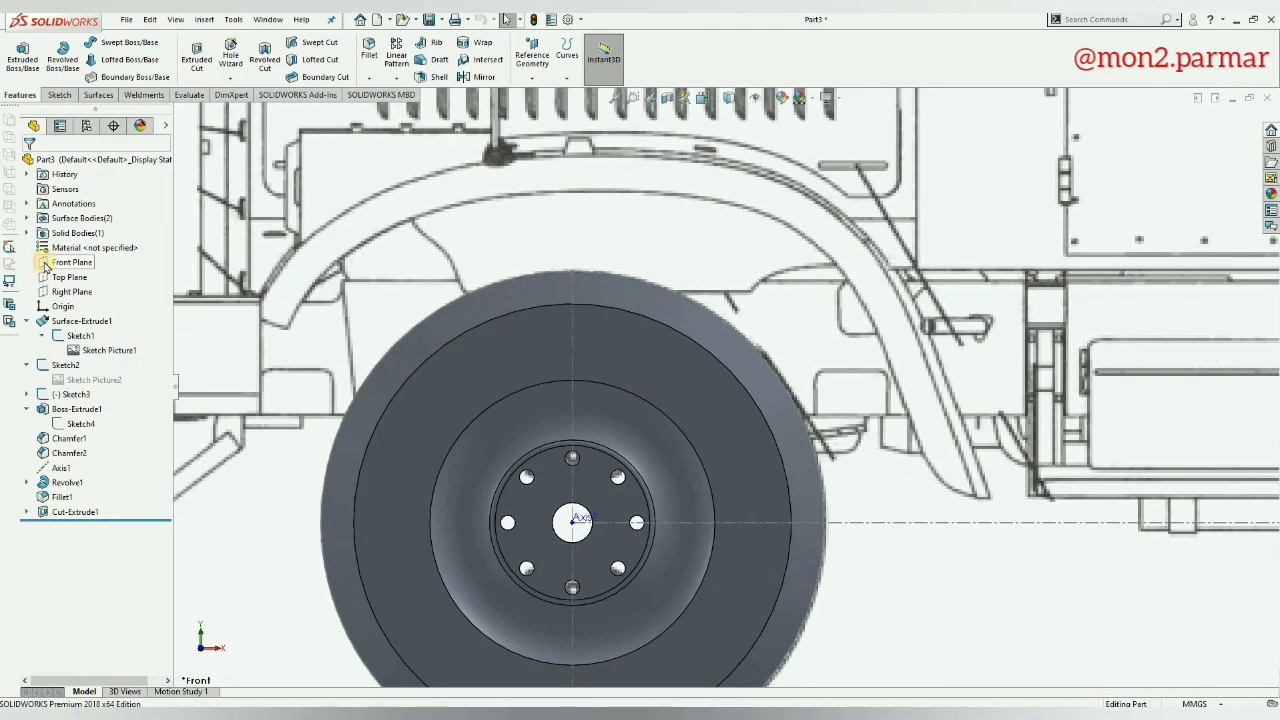
pyautogui.scroll(2, 594, 320)
# Step: Select the wheel's outer ring face and reorient to a side view
pyautogui.click(596, 322)
pyautogui.click(56, 94)
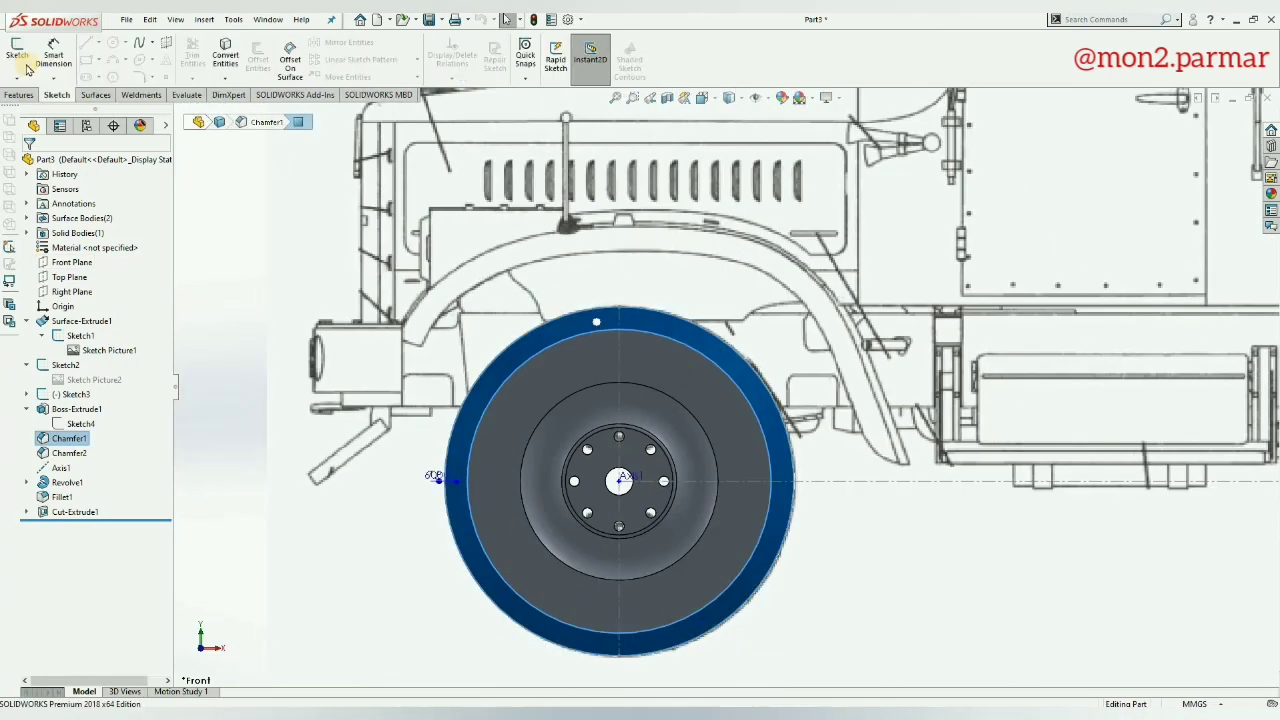
pyautogui.click(702, 97)
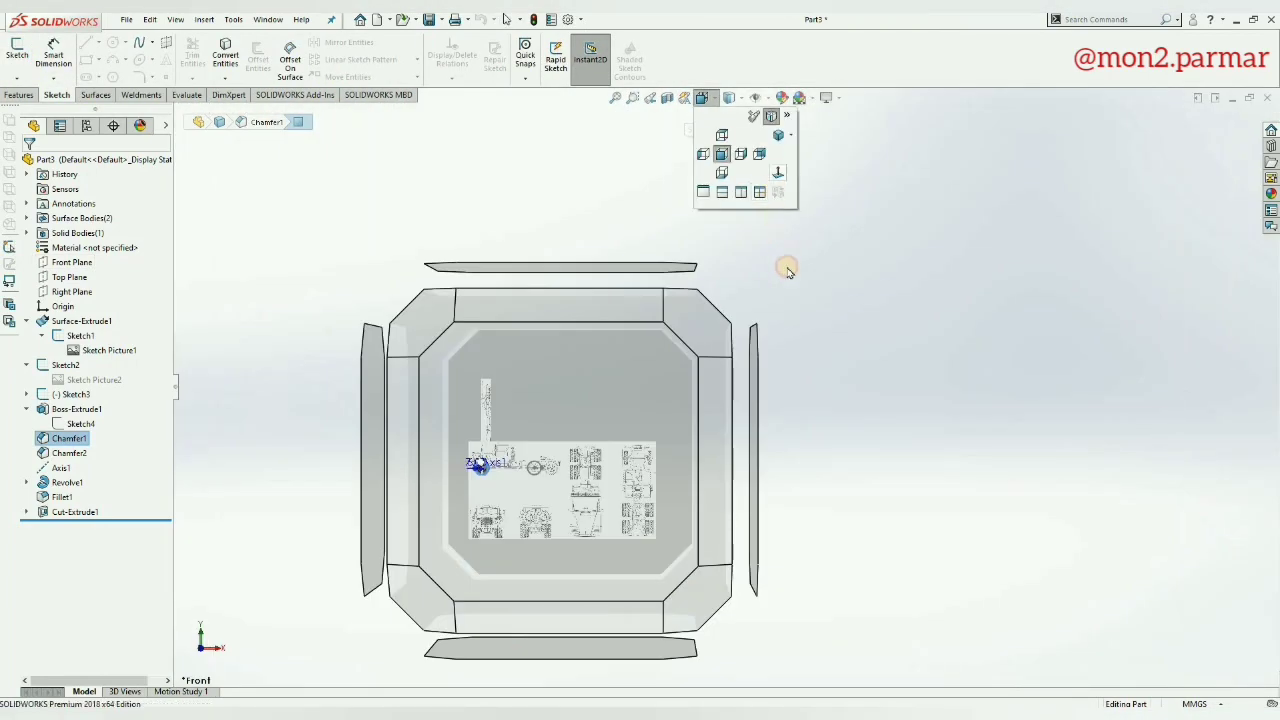
pyautogui.click(865, 585)
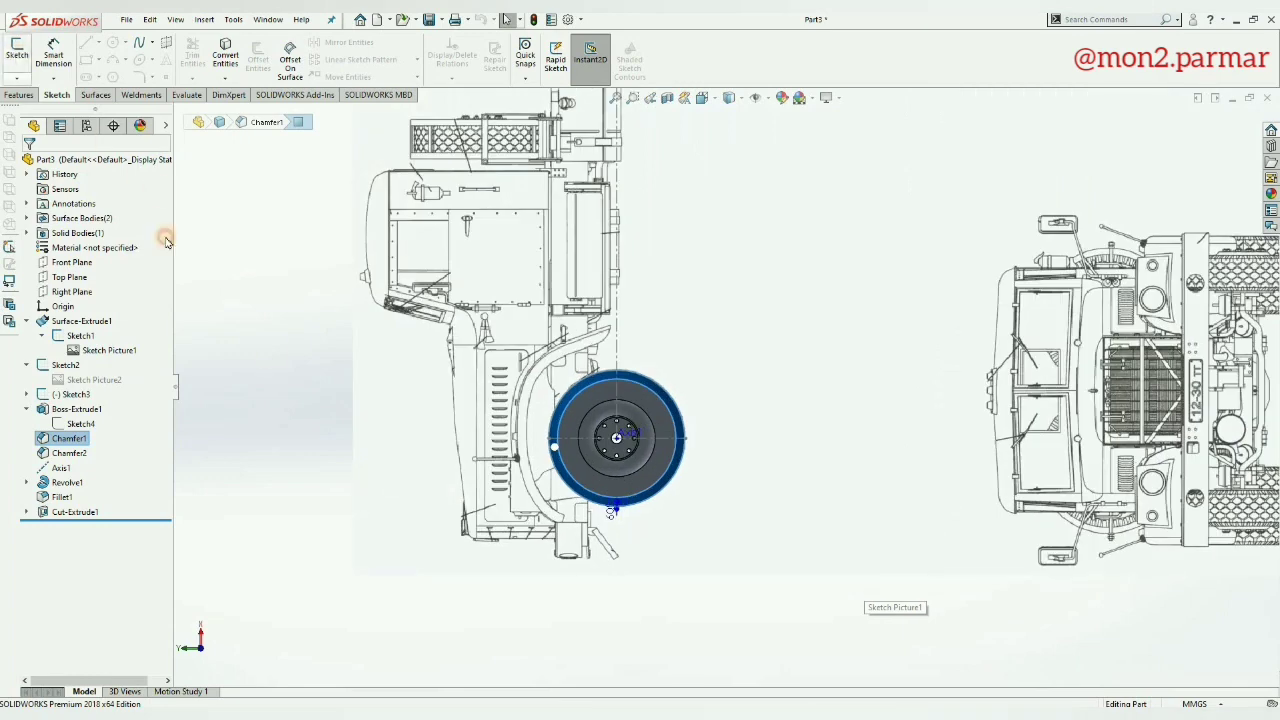
pyautogui.click(19, 94)
pyautogui.click(532, 55)
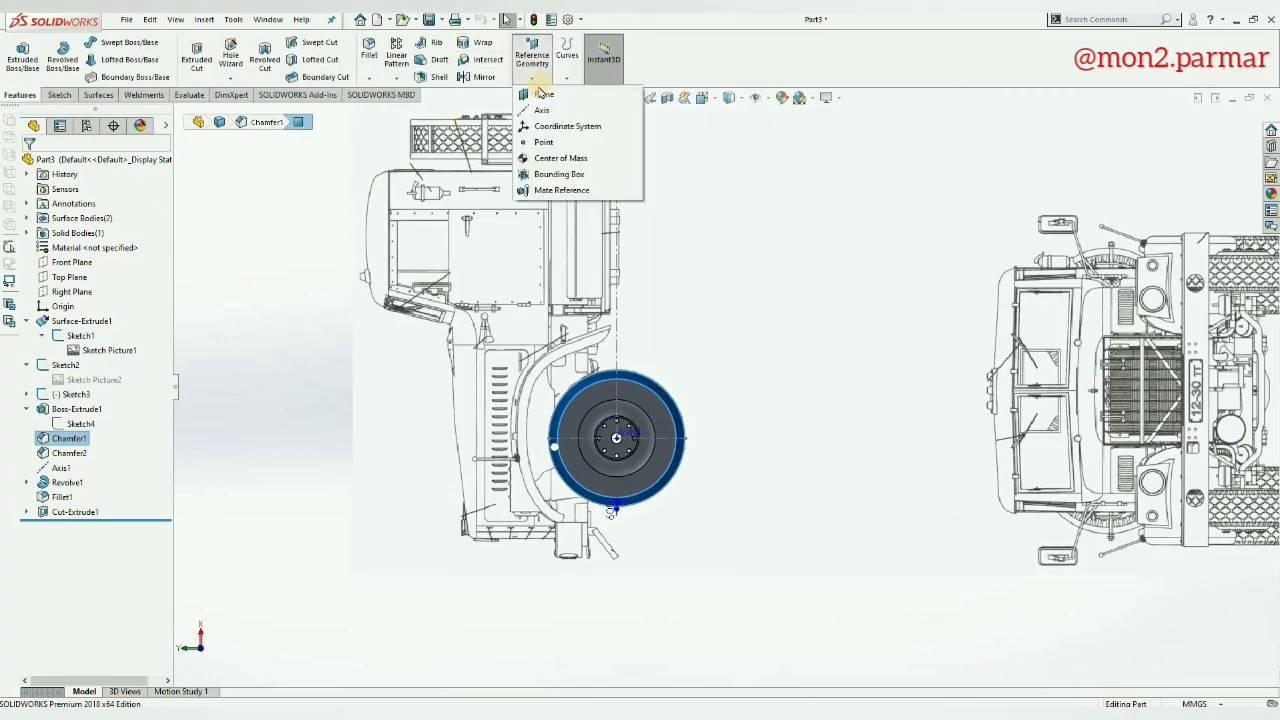
pyautogui.click(603, 462)
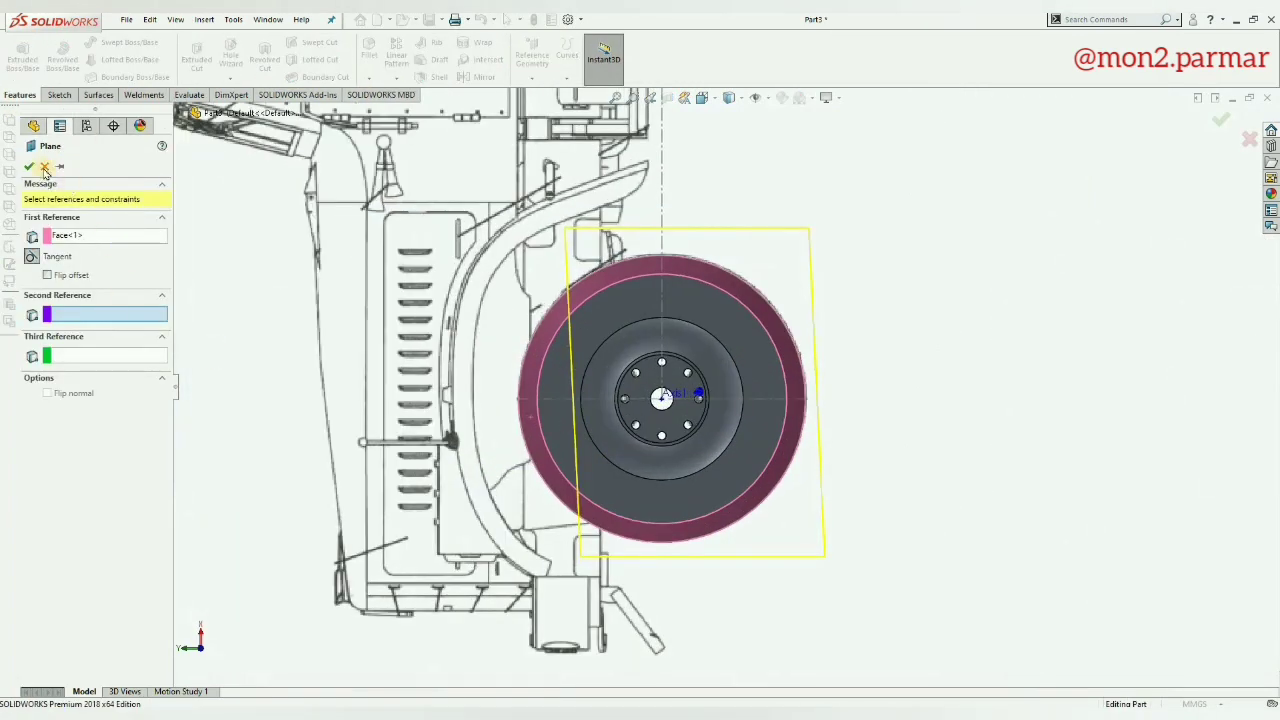
pyautogui.scroll(-2, 728, 393)
pyautogui.click(625, 405)
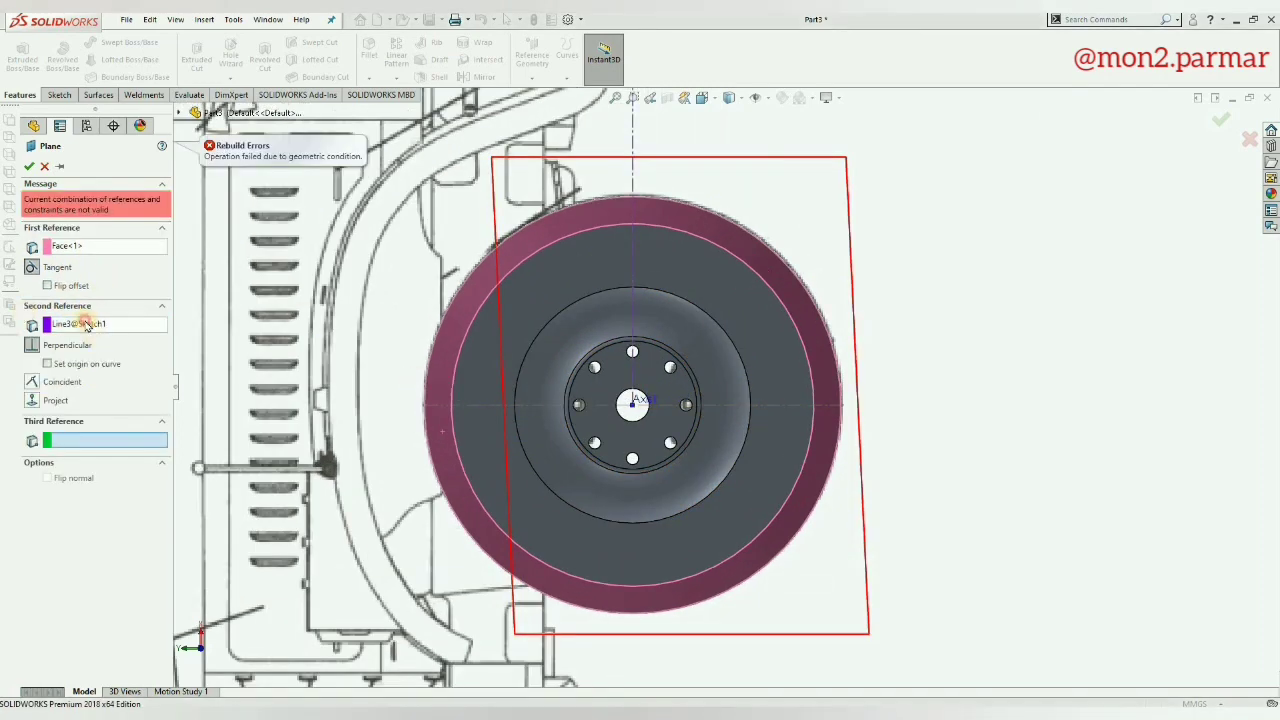
pyautogui.click(150, 325)
pyautogui.press('Delete')
pyautogui.scroll(3, 766, 334)
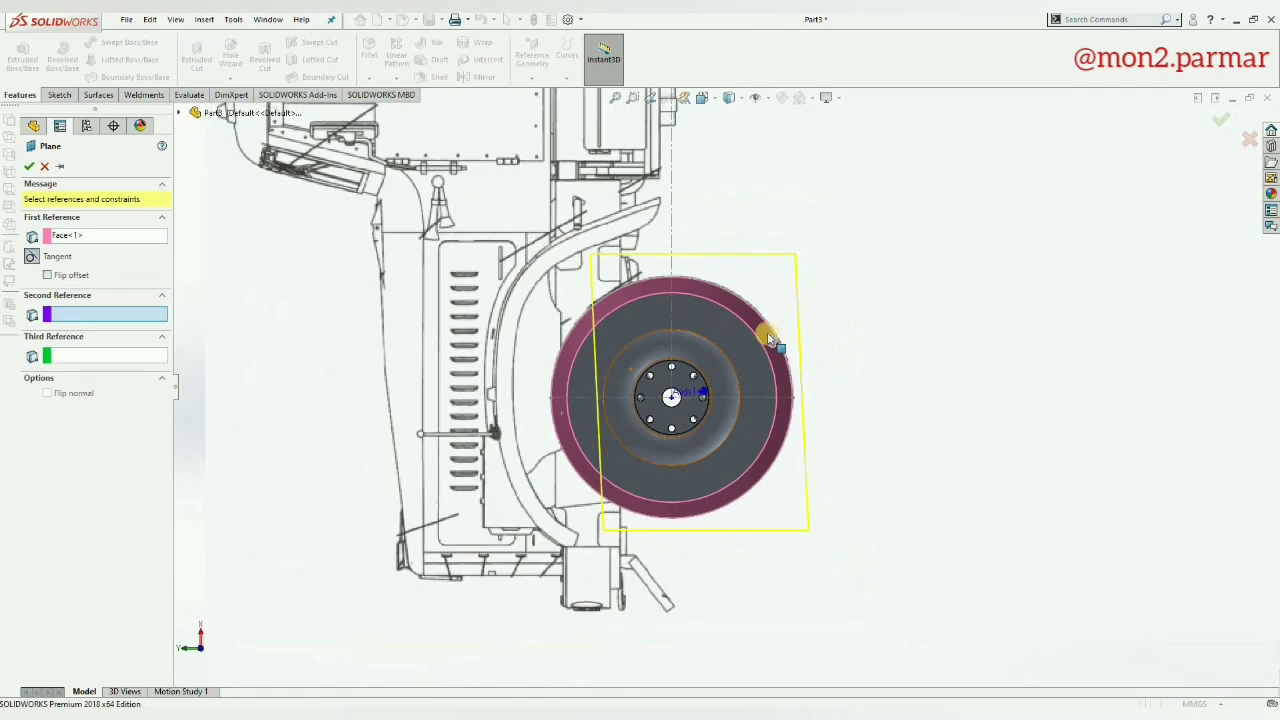
pyautogui.moveTo(766, 334); pyautogui.dragTo(766, 257, button='middle')
pyautogui.moveTo(720, 385)
pyautogui.mouseDown(button='middle')
pyautogui.moveTo(419, 264)
pyautogui.moveTo(300, 235)
pyautogui.mouseUp(button='middle')
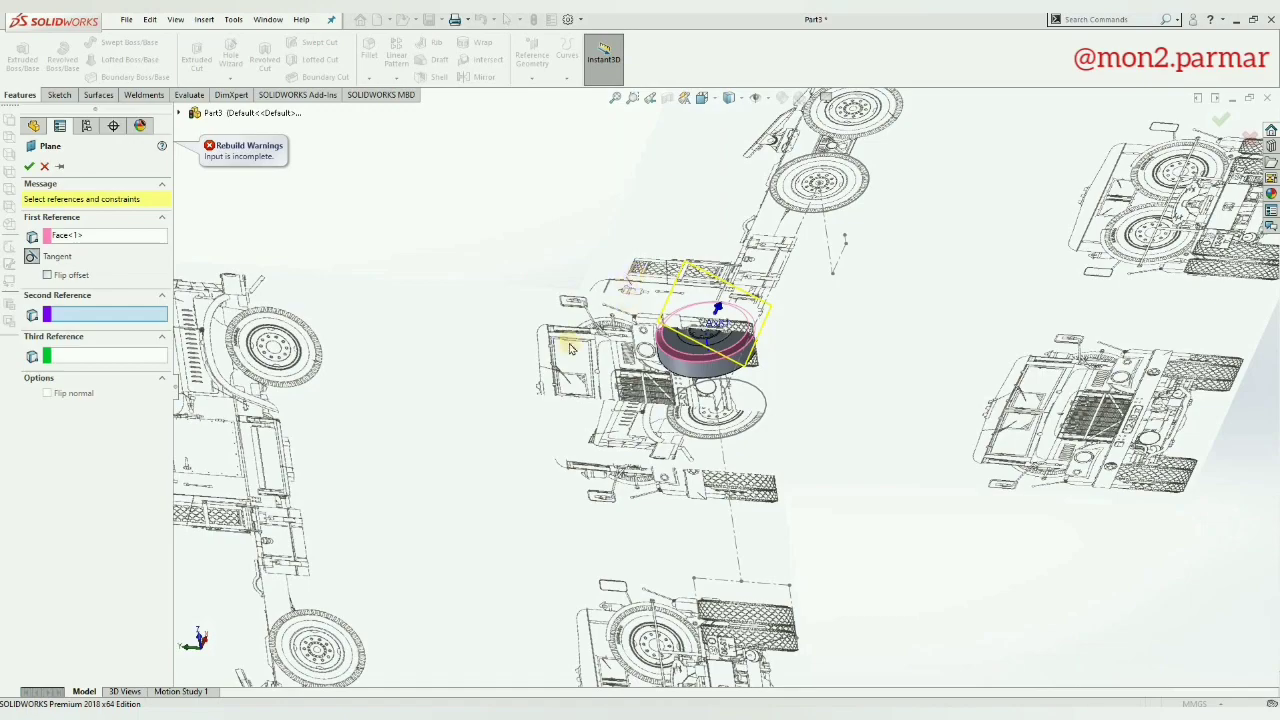
pyautogui.scroll(-3, 752, 408)
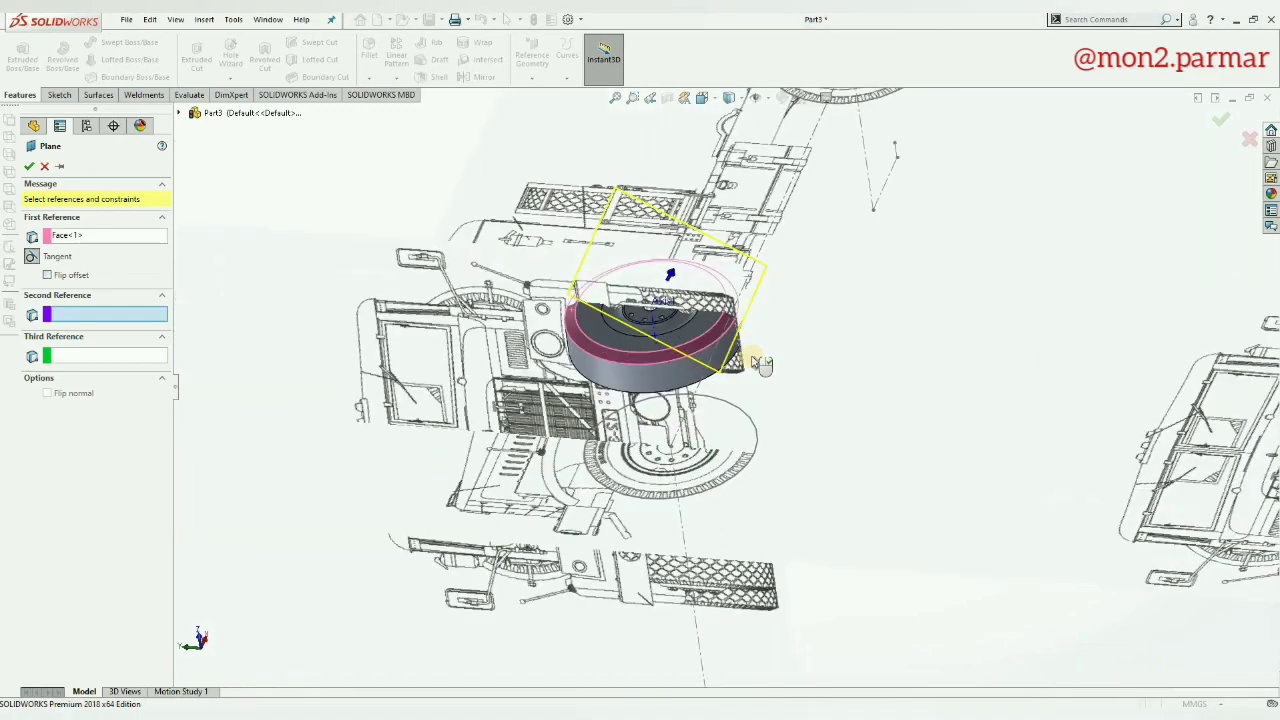
pyautogui.scroll(-3, 752, 408)
pyautogui.moveTo(752, 408); pyautogui.dragTo(795, 342, button='middle')
pyautogui.scroll(-2, 795, 342)
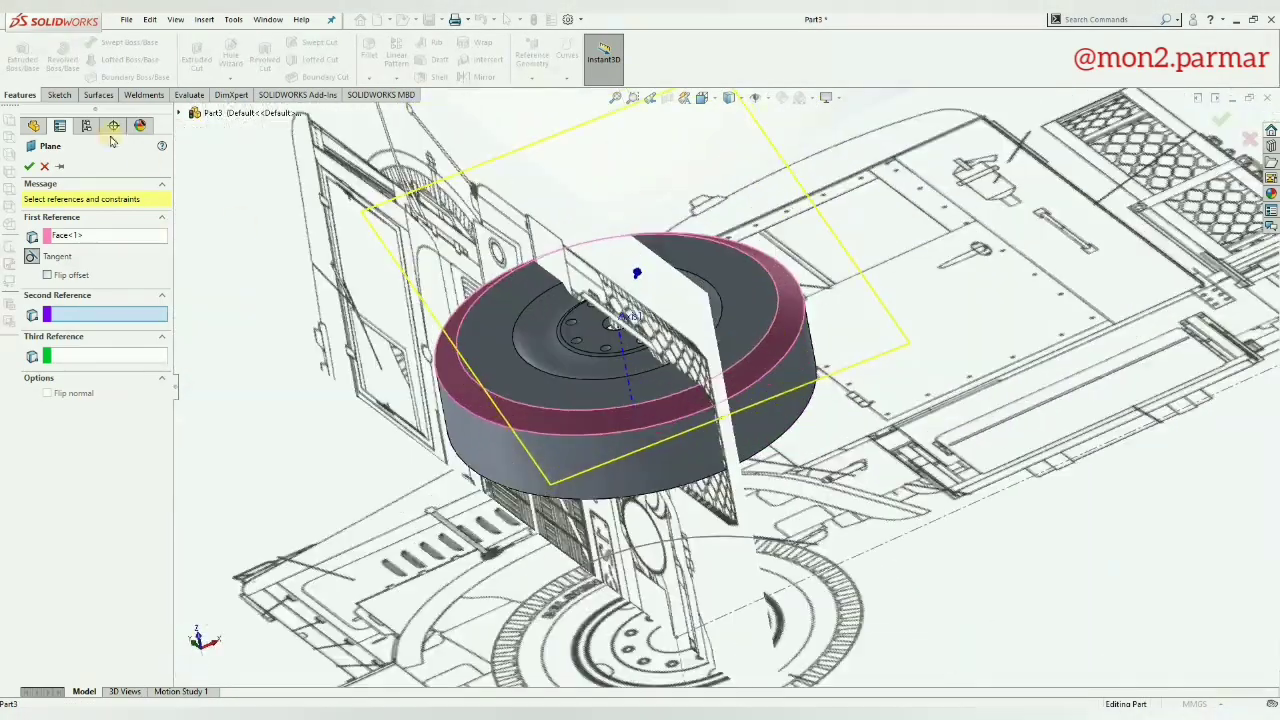
pyautogui.click(55, 98)
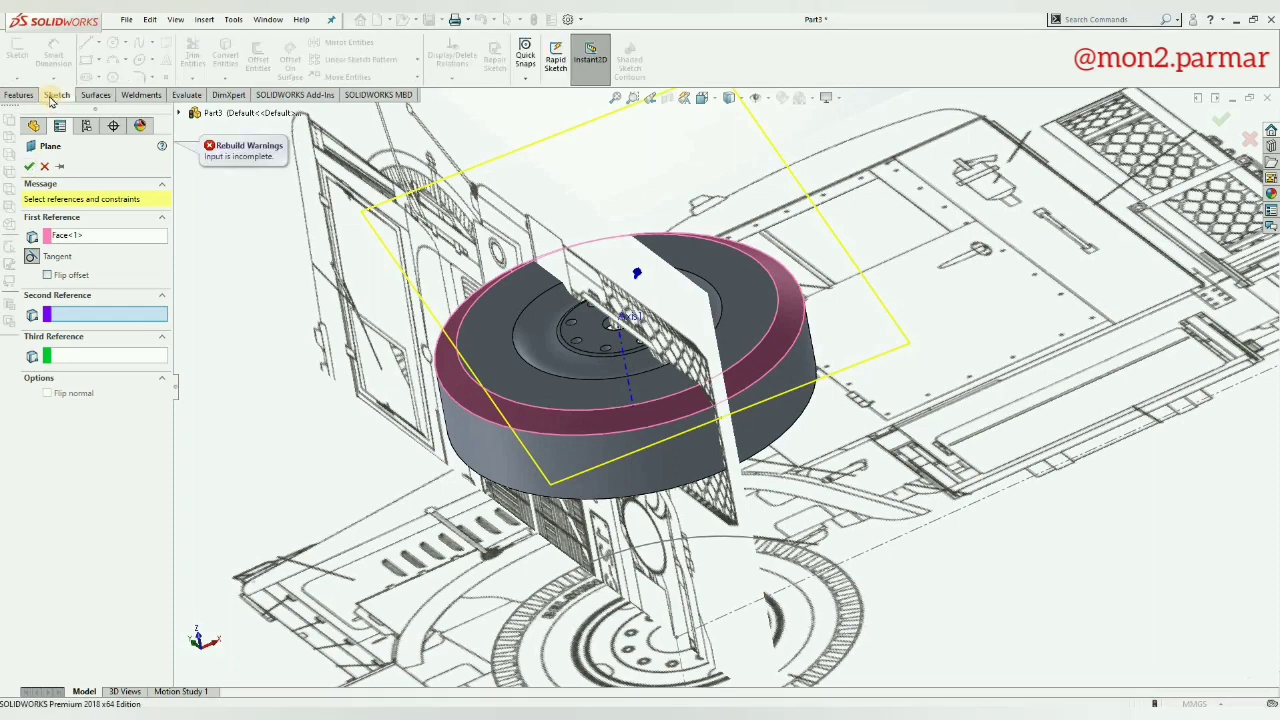
pyautogui.click(623, 340)
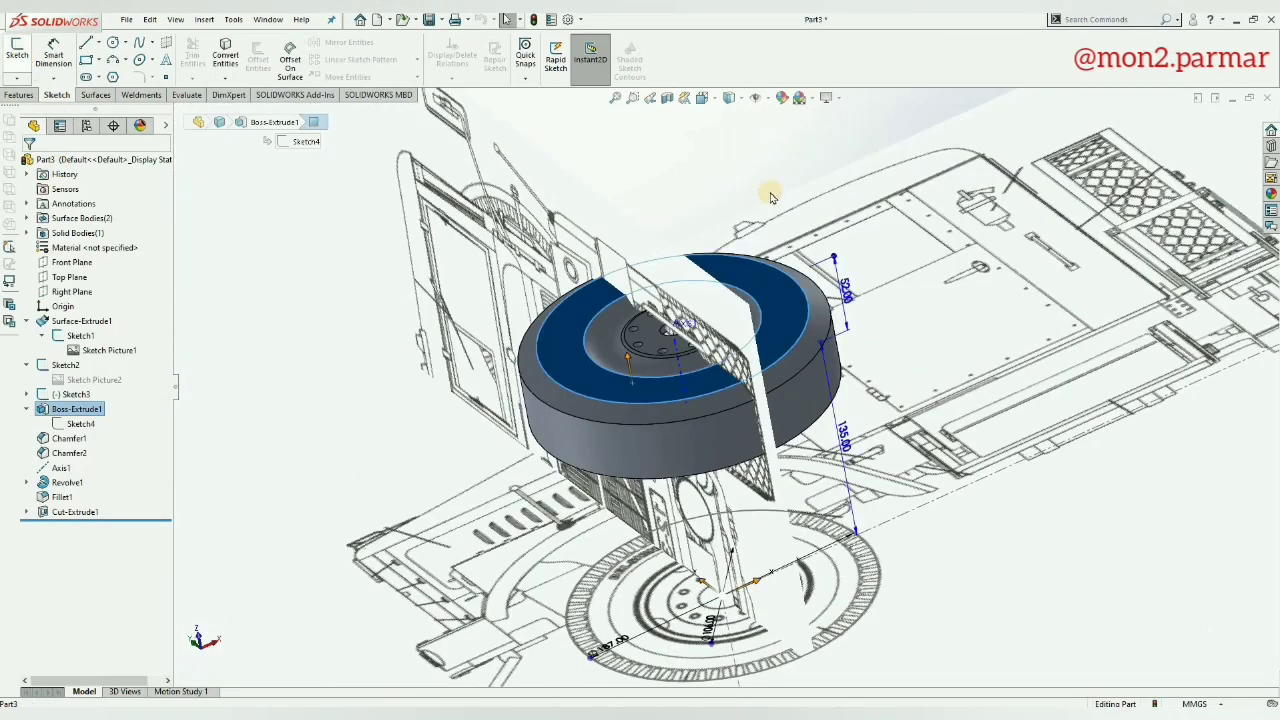
# Step: Start a sketch on the wheel face, view it normal, and zoom to the lower rim
pyautogui.click(702, 97)
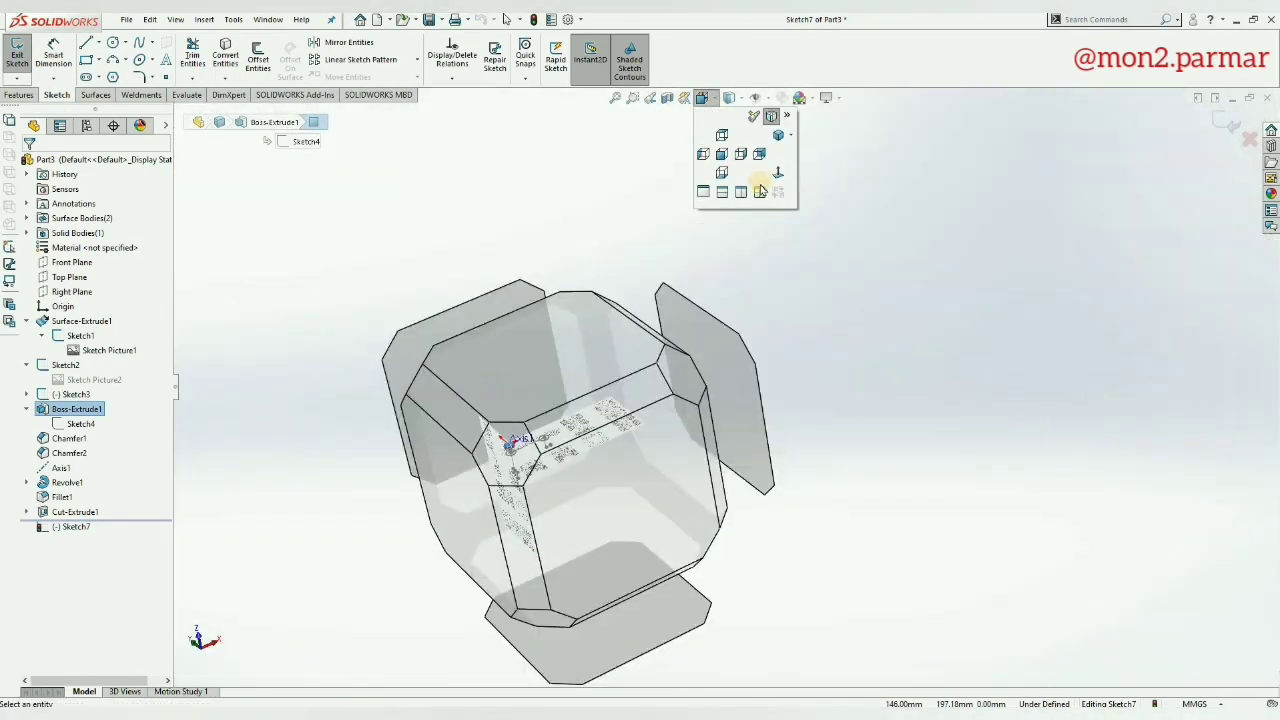
pyautogui.click(772, 177)
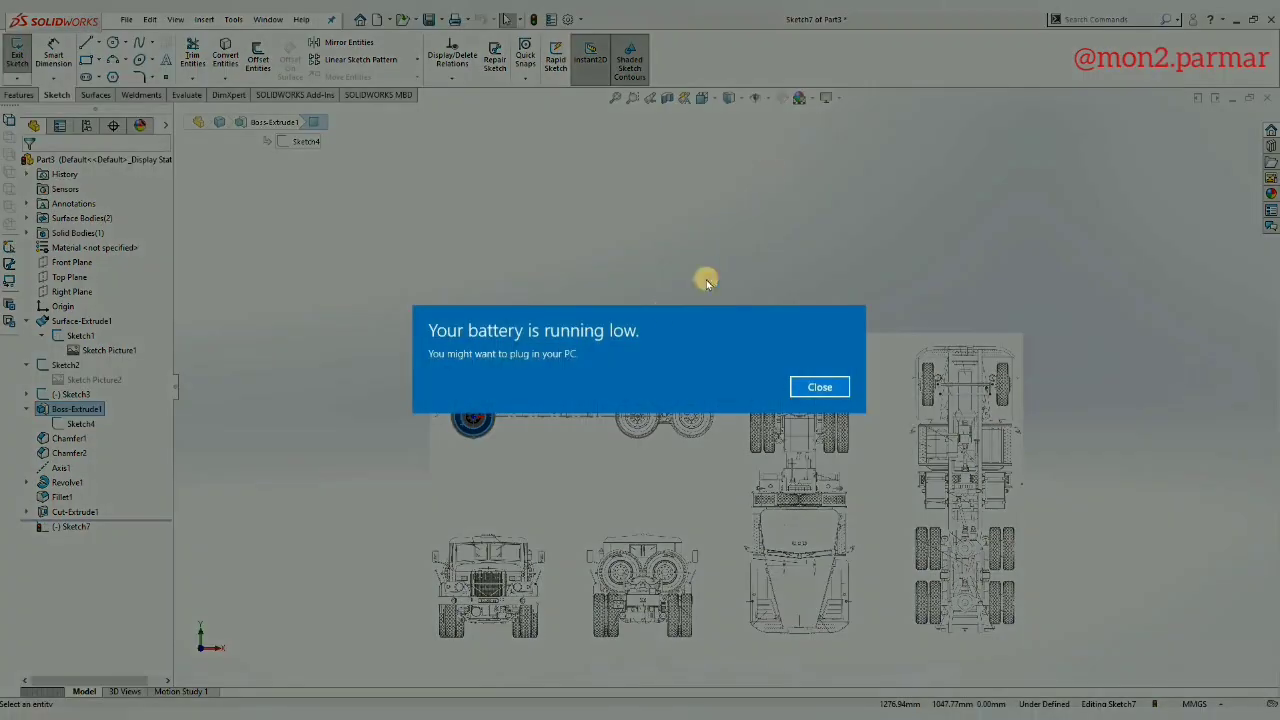
pyautogui.click(815, 387)
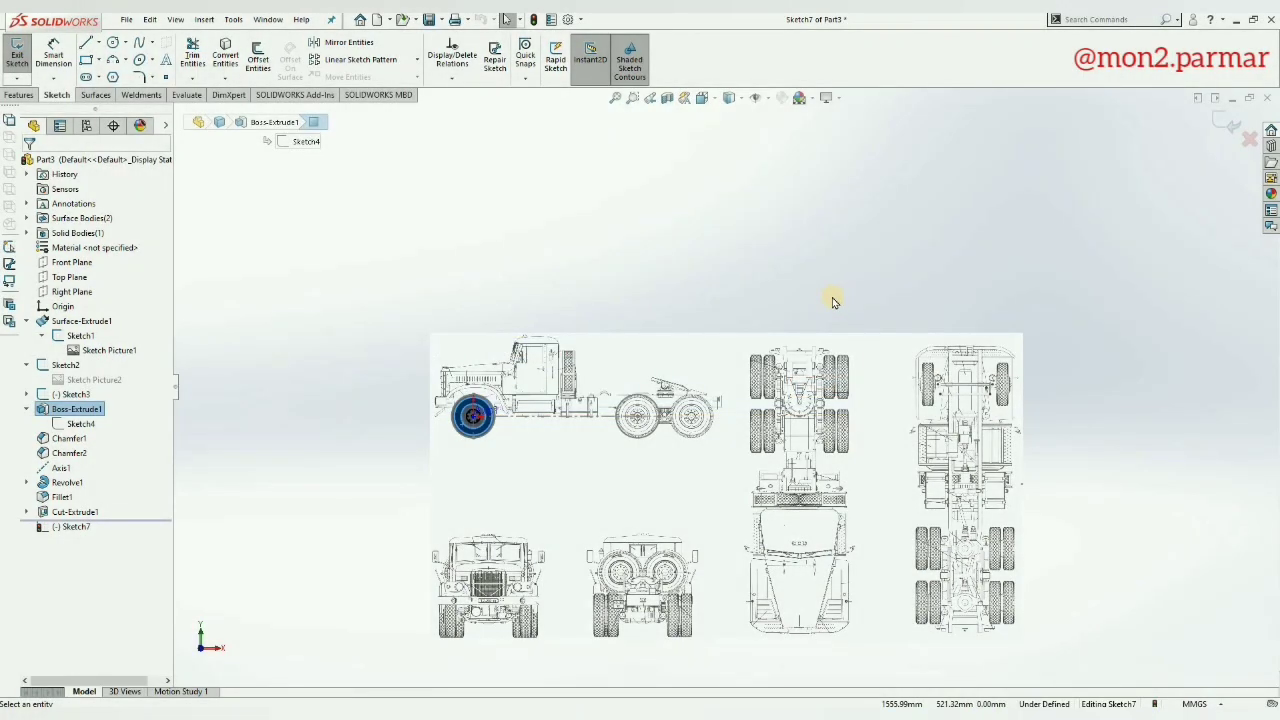
pyautogui.scroll(-5, 575, 337)
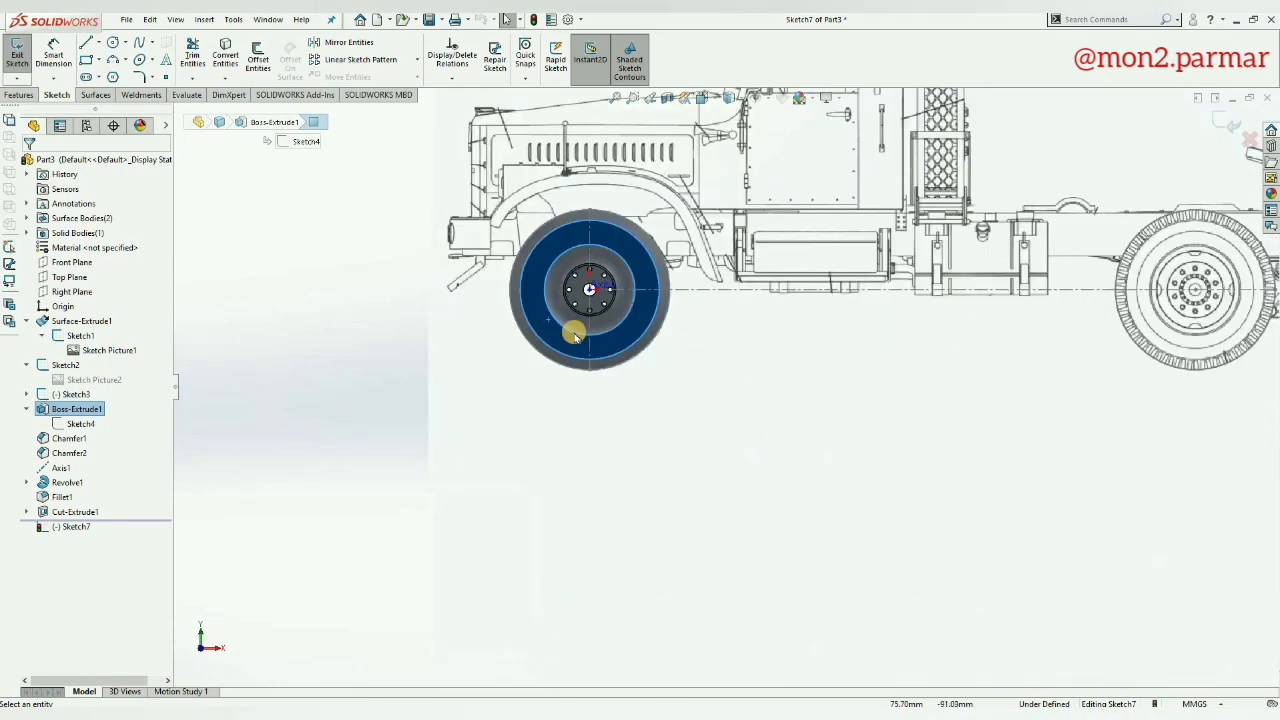
pyautogui.scroll(-3, 575, 337)
pyautogui.scroll(-2, 574, 334)
pyautogui.scroll(-1, 691, 423)
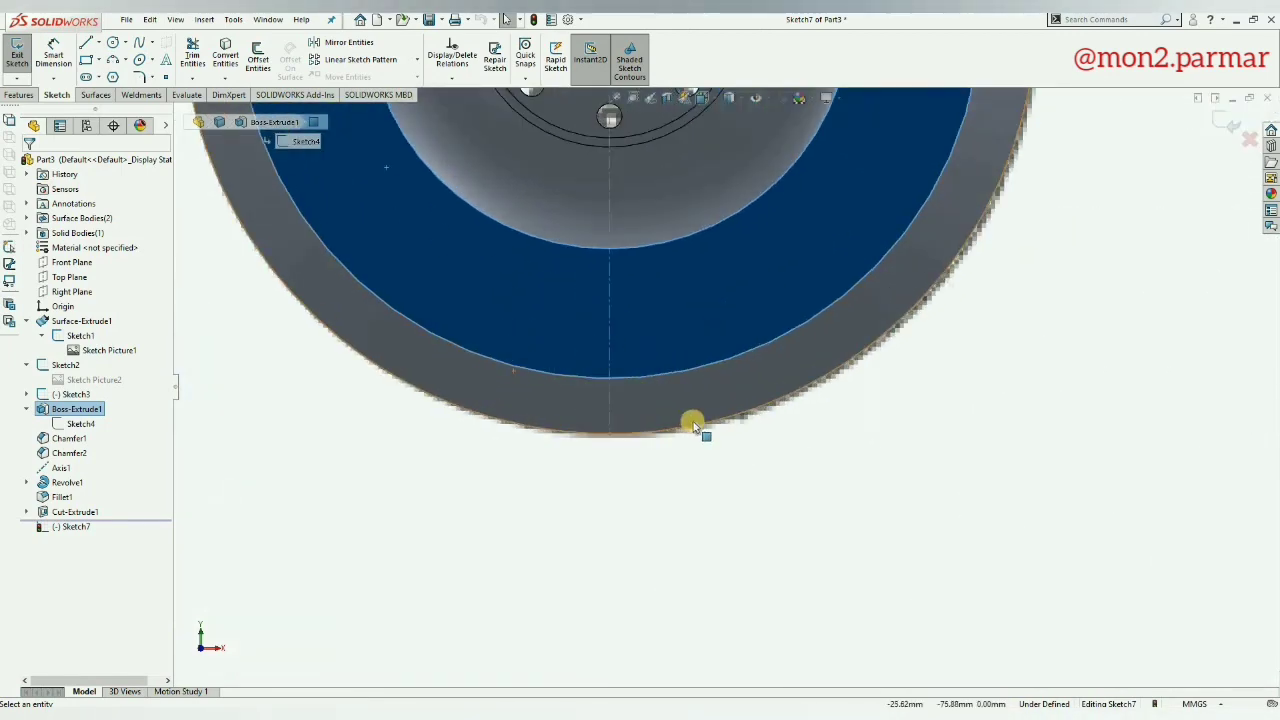
pyautogui.scroll(-3, 693, 423)
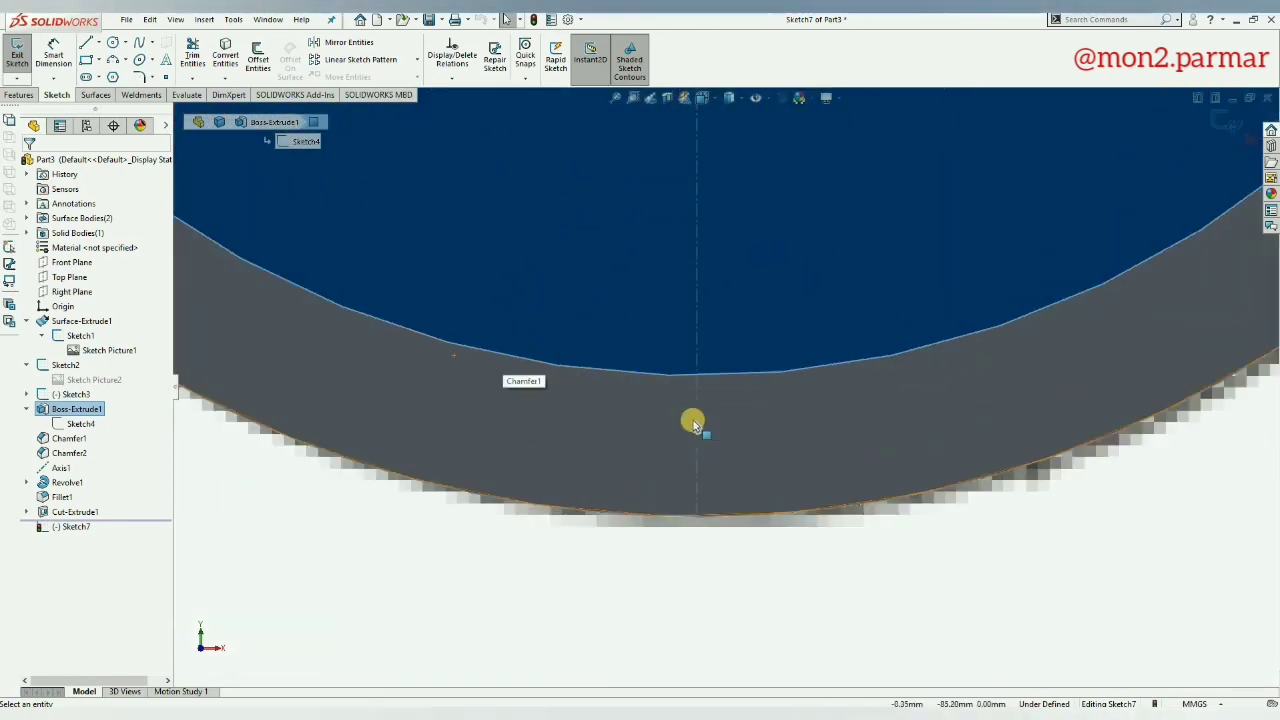
# Step: Draw the left slanted, bottom and right slanted lines of the tapered groove
pyautogui.click(86, 43)
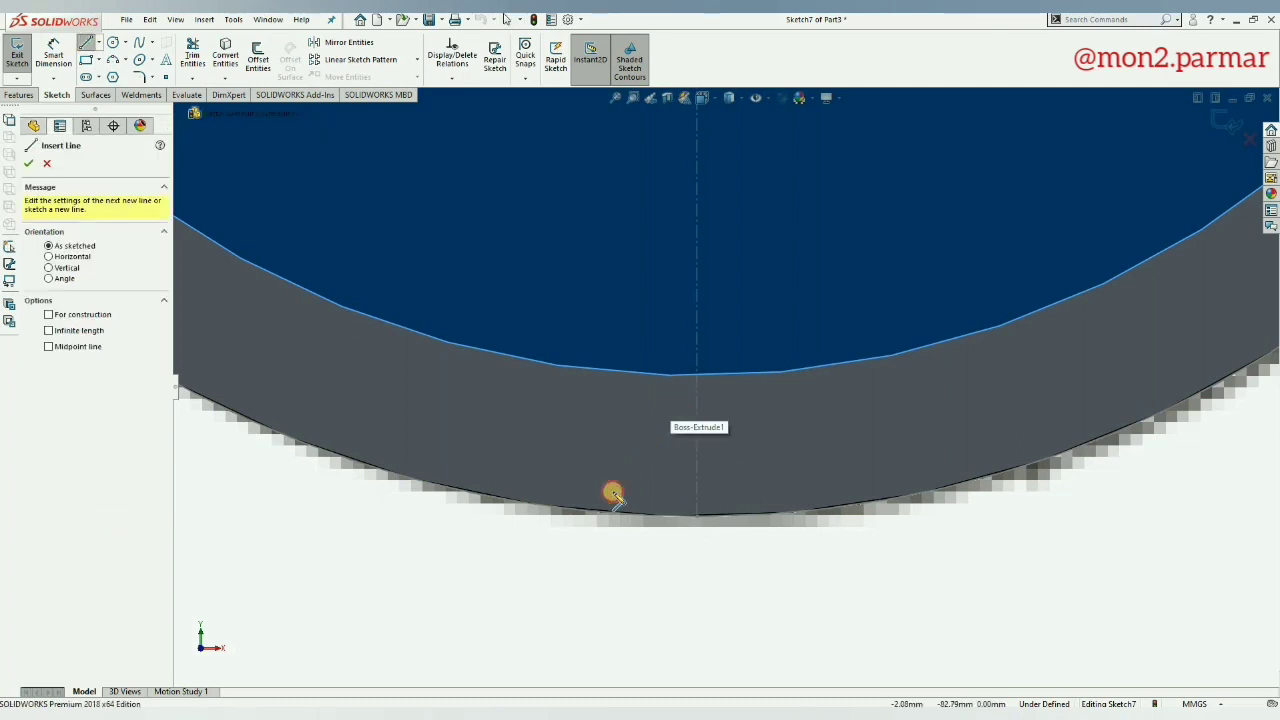
pyautogui.click(672, 390)
pyautogui.click(623, 542)
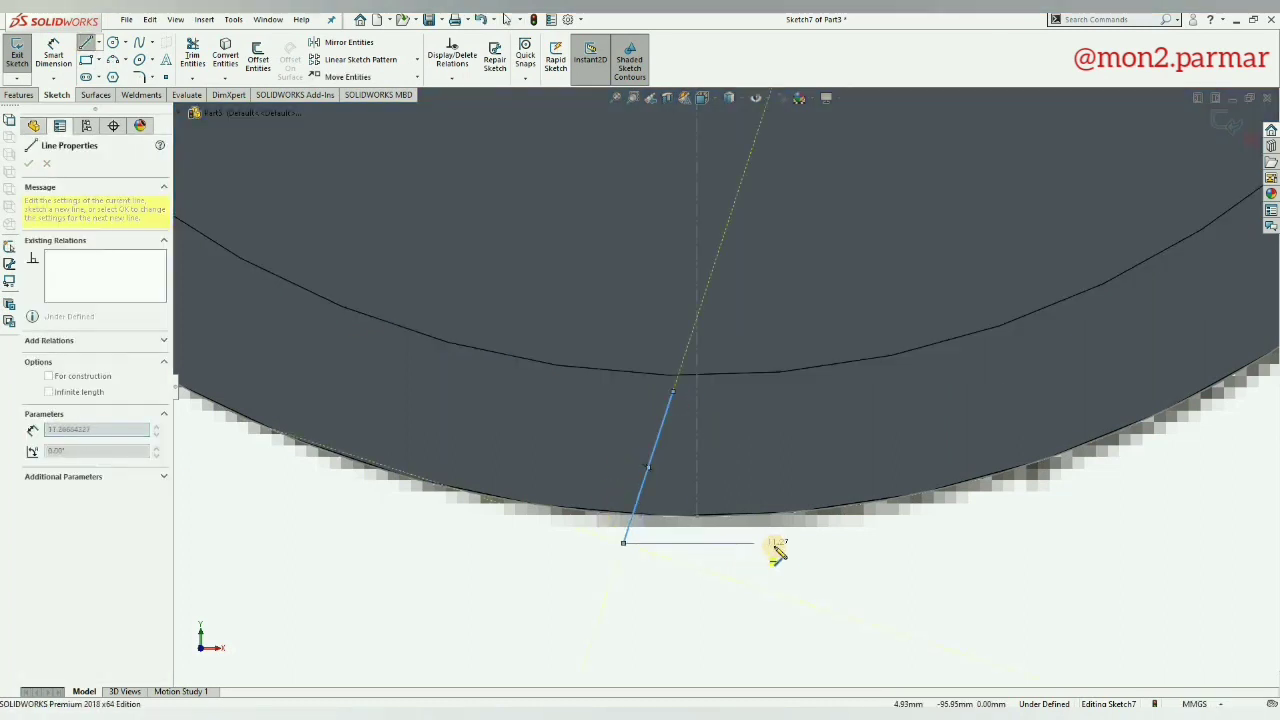
pyautogui.click(773, 542)
pyautogui.doubleClick(721, 392)
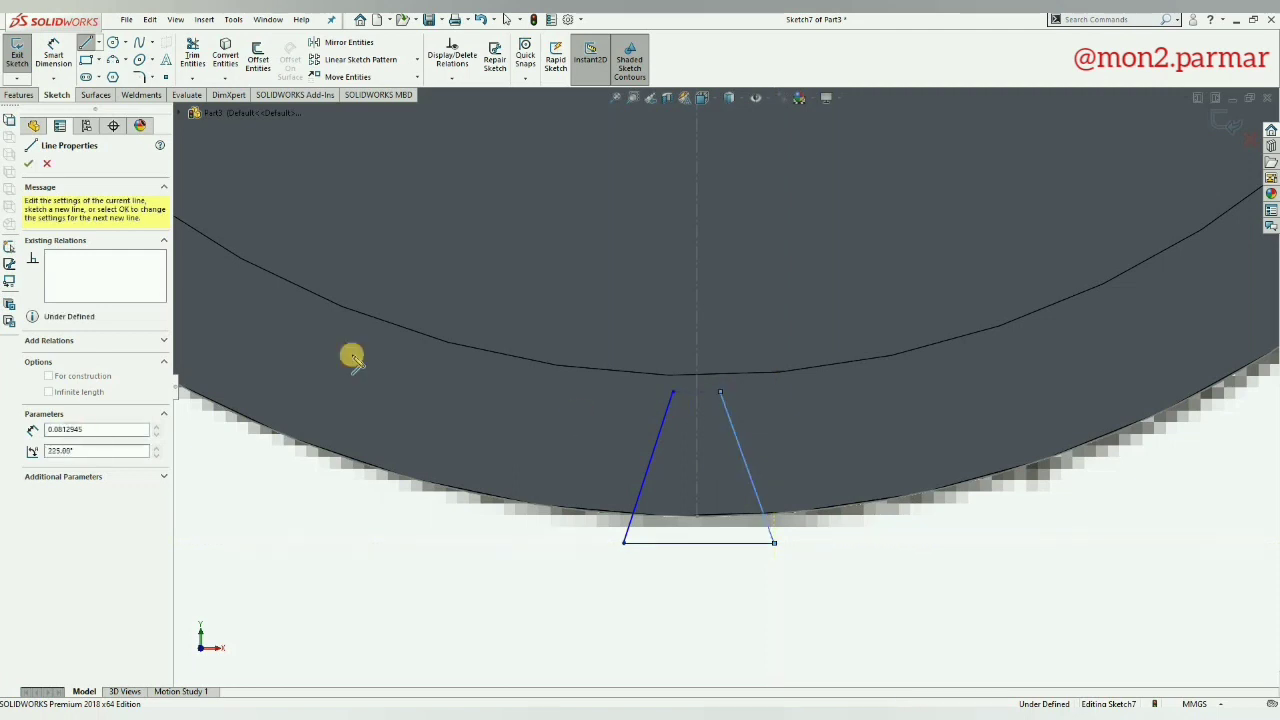
pyautogui.press('Escape')
# Step: Close the groove's top between the two upper corners with a 3-point arc
pyautogui.click(113, 62)
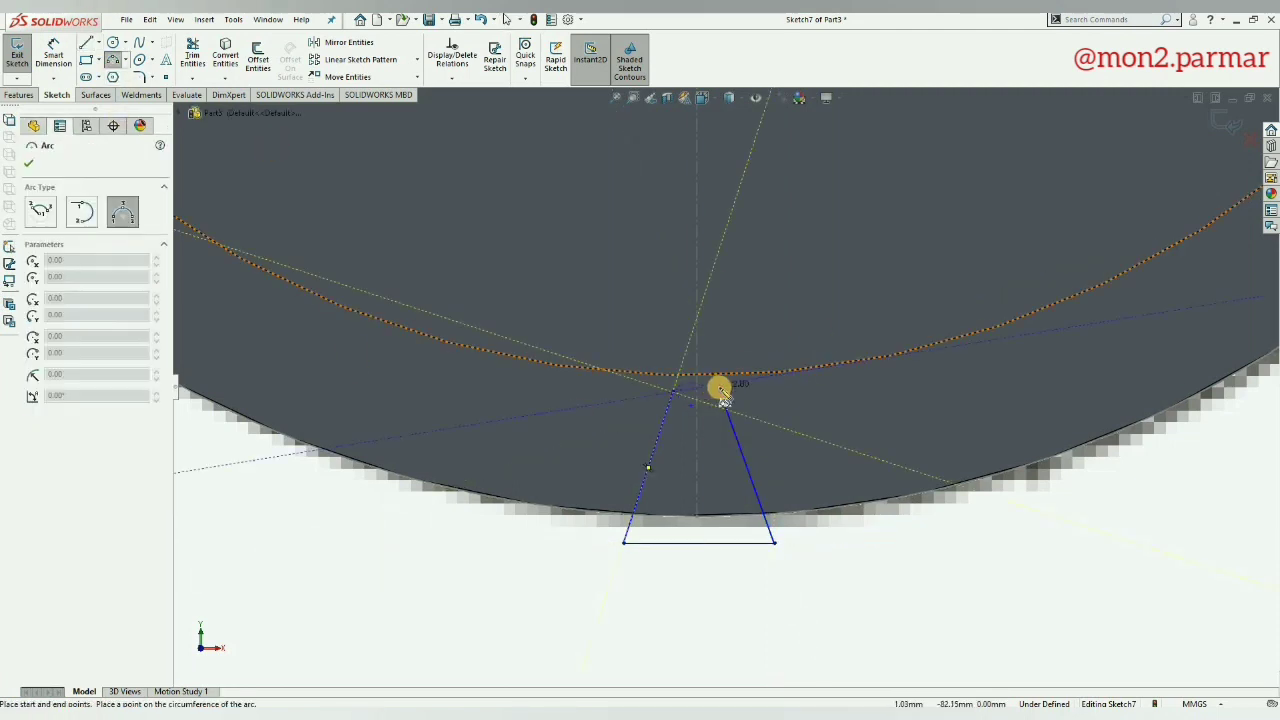
pyautogui.click(721, 392)
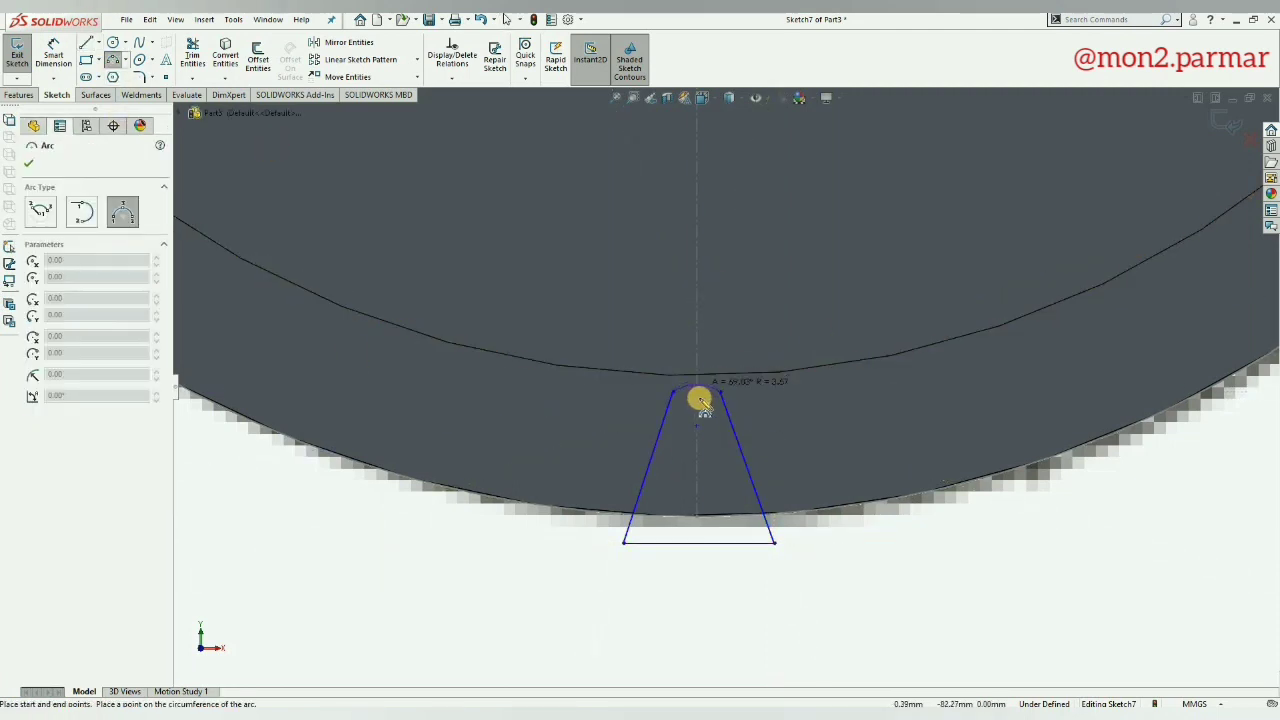
pyautogui.scroll(-3, 696, 384)
pyautogui.click(695, 381)
pyautogui.press('Escape')
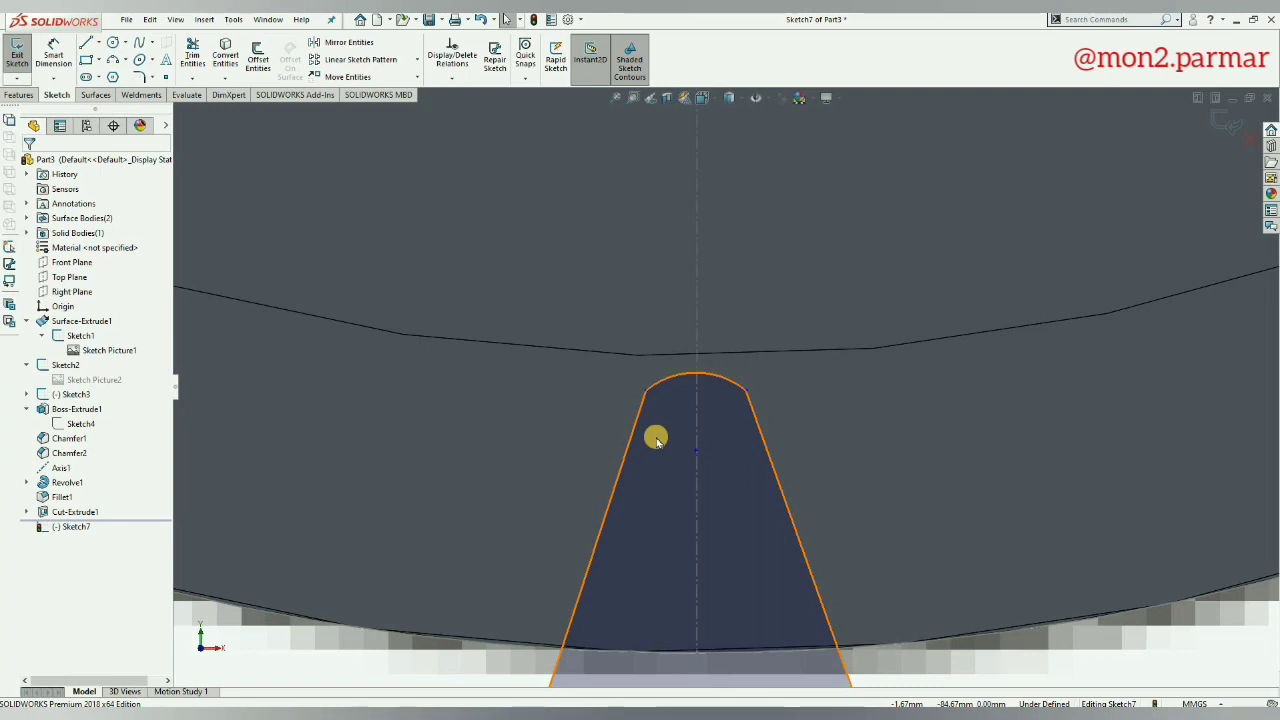
# Step: Dimension the groove profile's height at 13.05
pyautogui.click(53, 50)
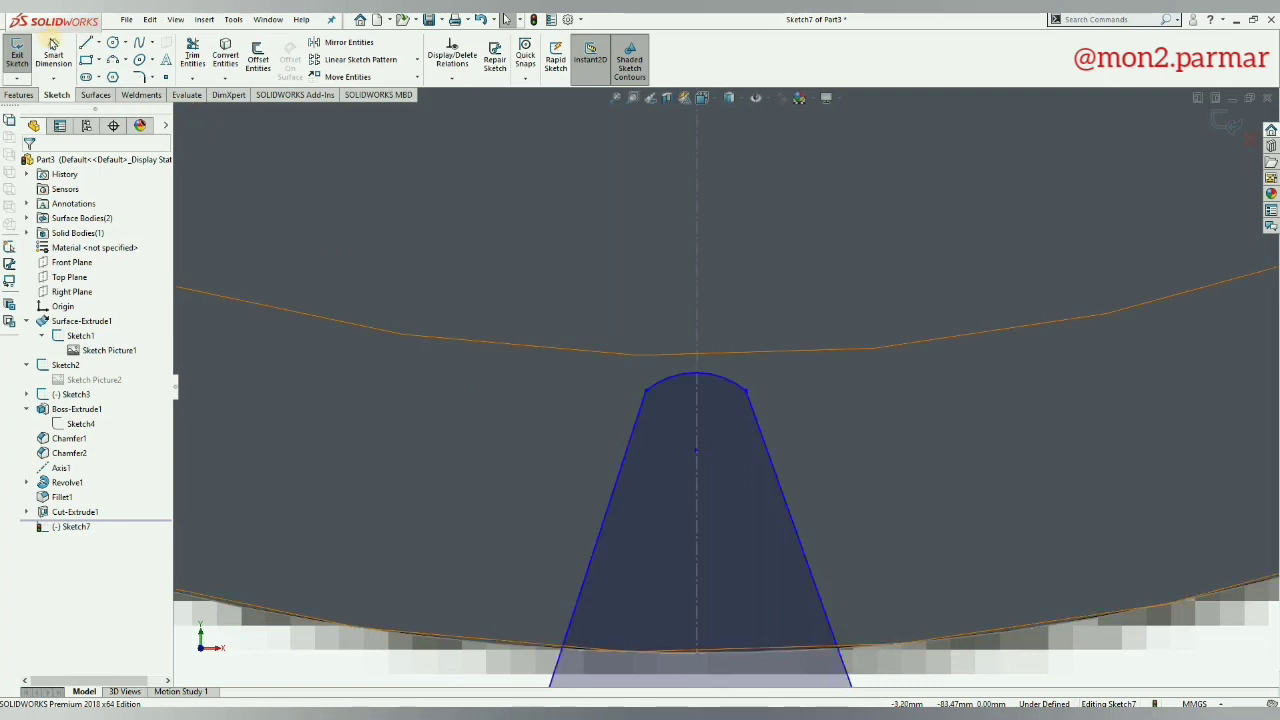
pyautogui.scroll(4, 714, 449)
pyautogui.click(715, 430)
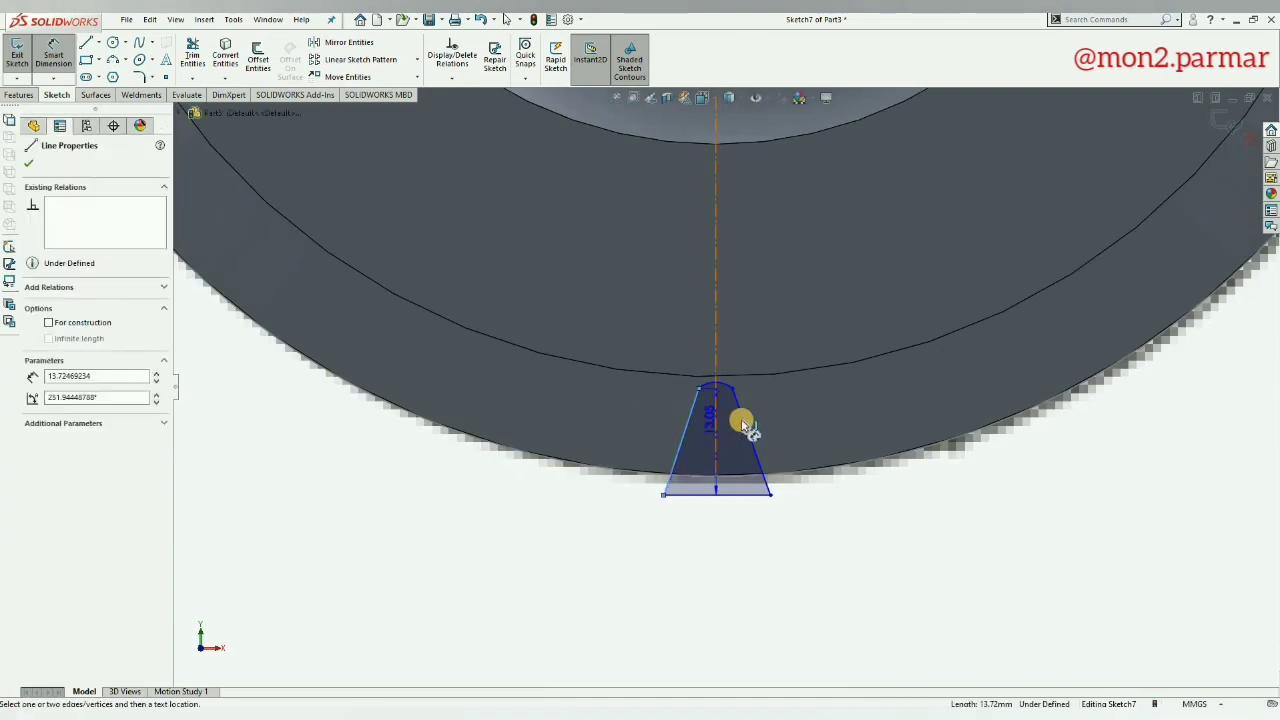
pyautogui.click(752, 444)
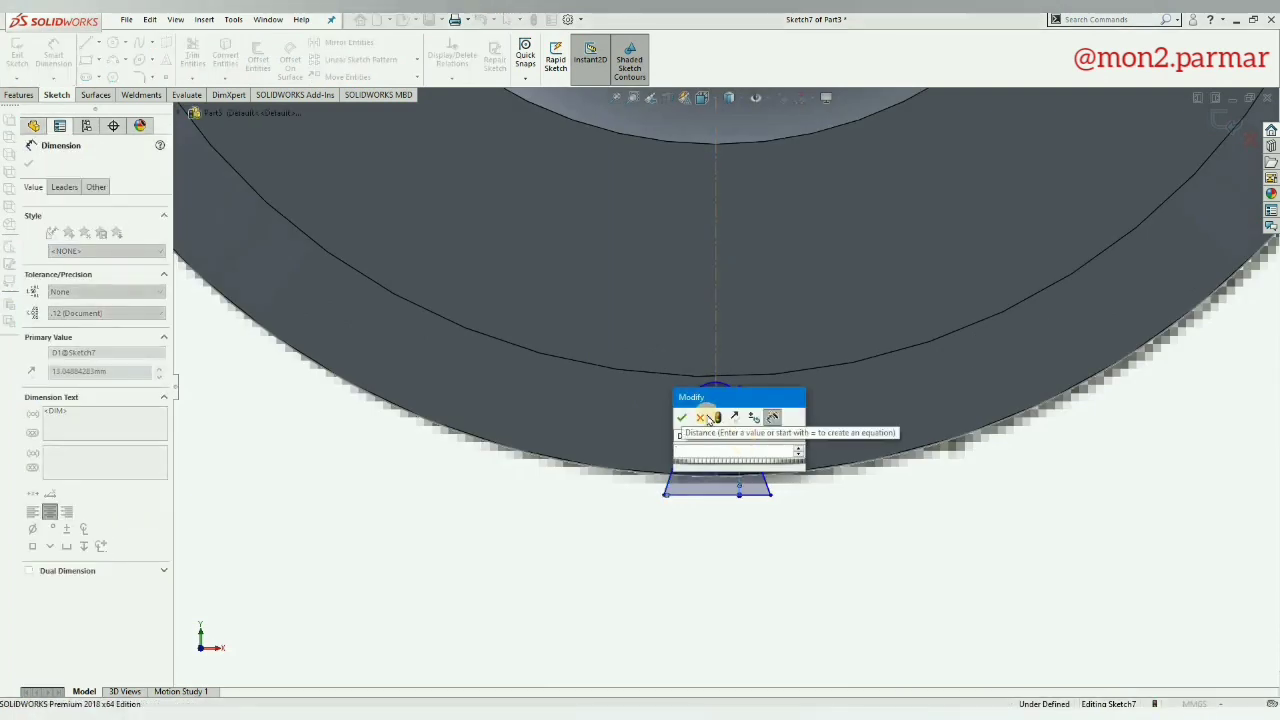
pyautogui.press('Return')
# Step: Set a 35° angle between the two slanted sides
pyautogui.scroll(3, 740, 435)
pyautogui.click(620, 400)
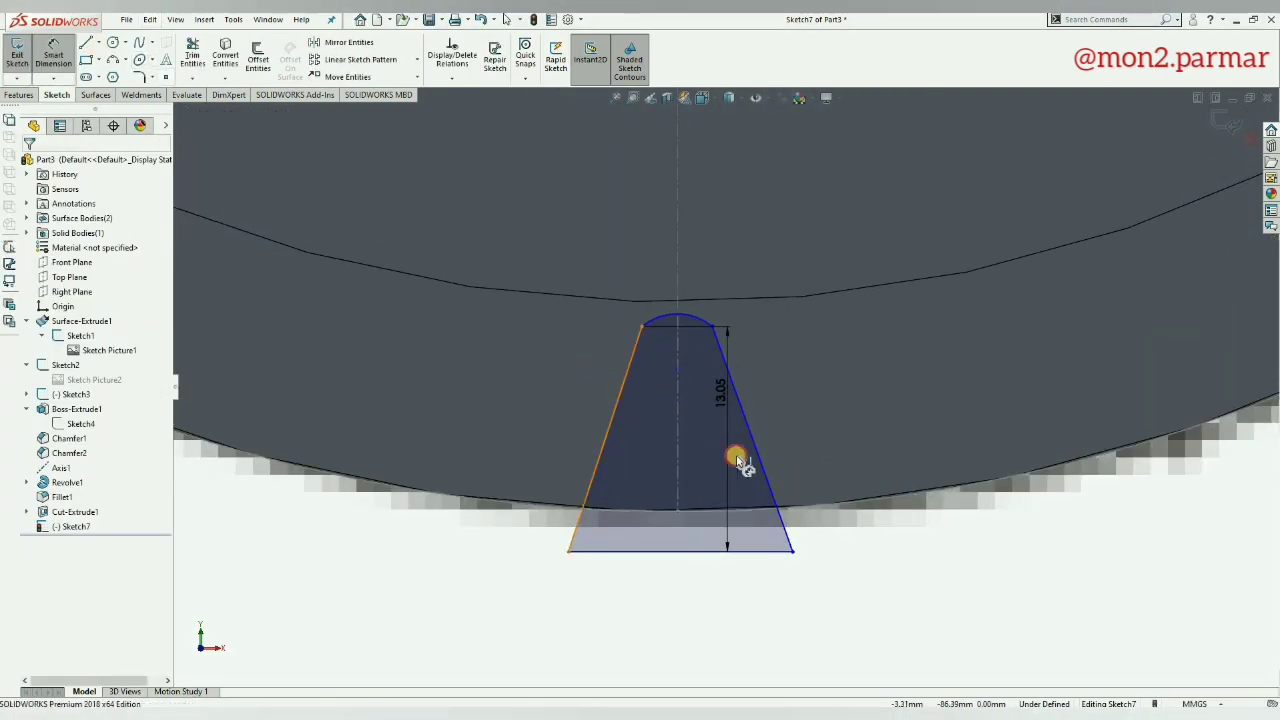
pyautogui.click(752, 444)
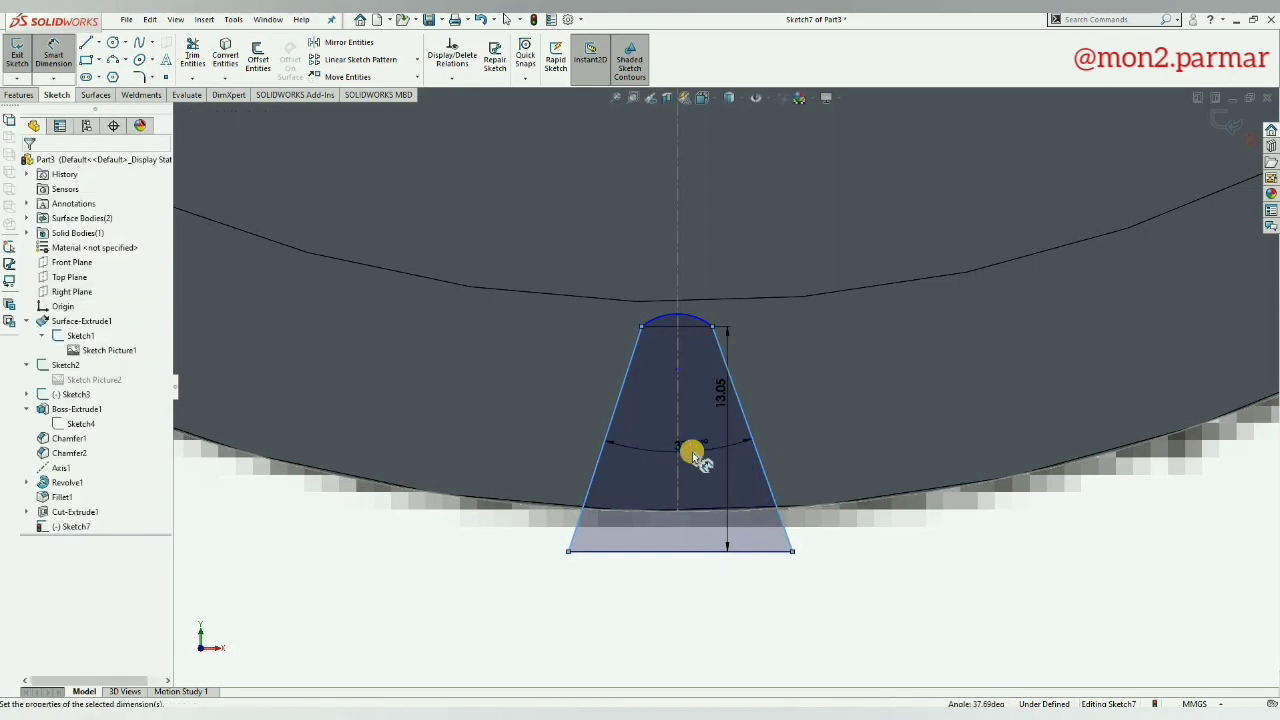
pyautogui.click(690, 452)
pyautogui.write('5')
pyautogui.press('Return')
# Step: Dimension the top arc with a 5 mm radius
pyautogui.click(708, 316)
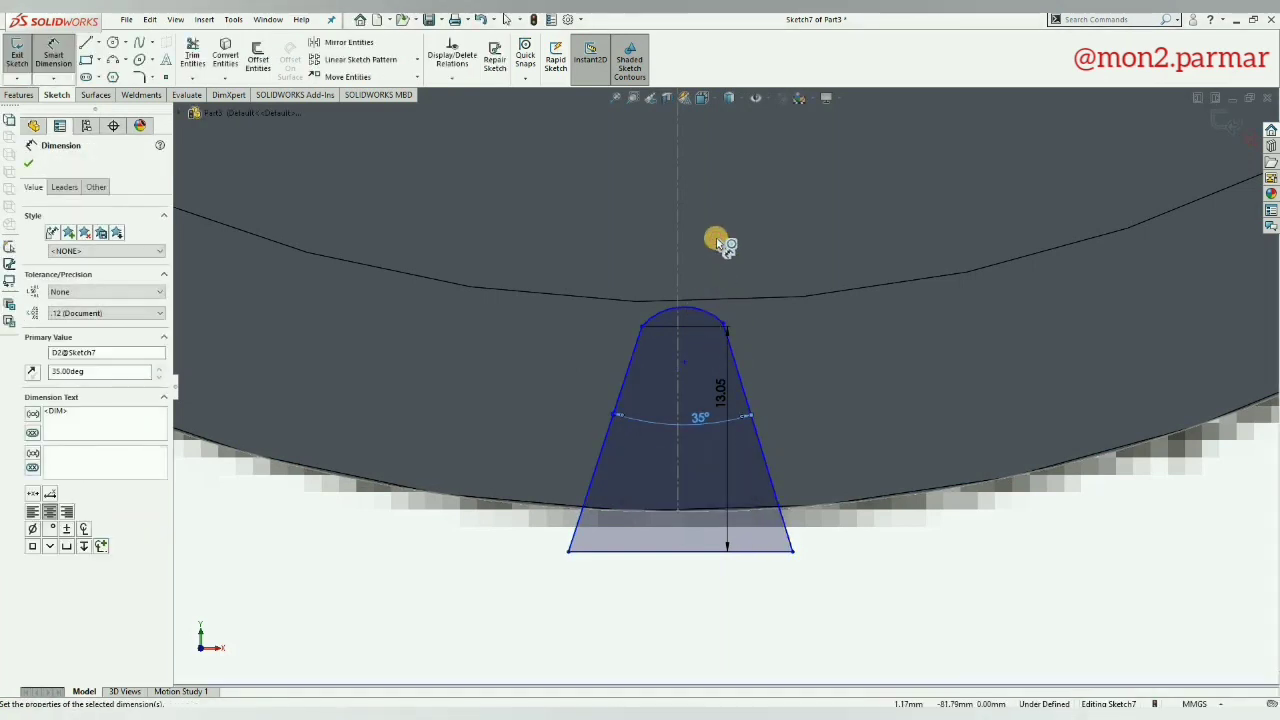
pyautogui.click(716, 241)
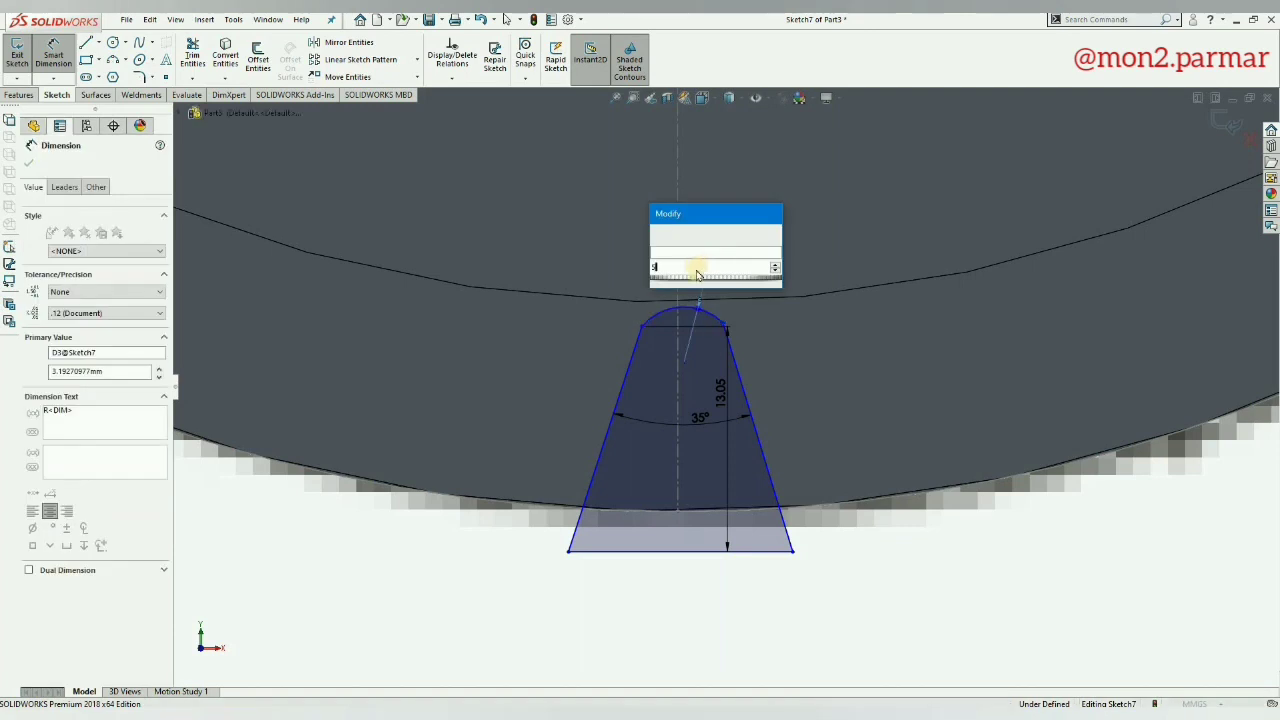
pyautogui.write('5')
pyautogui.press('Return')
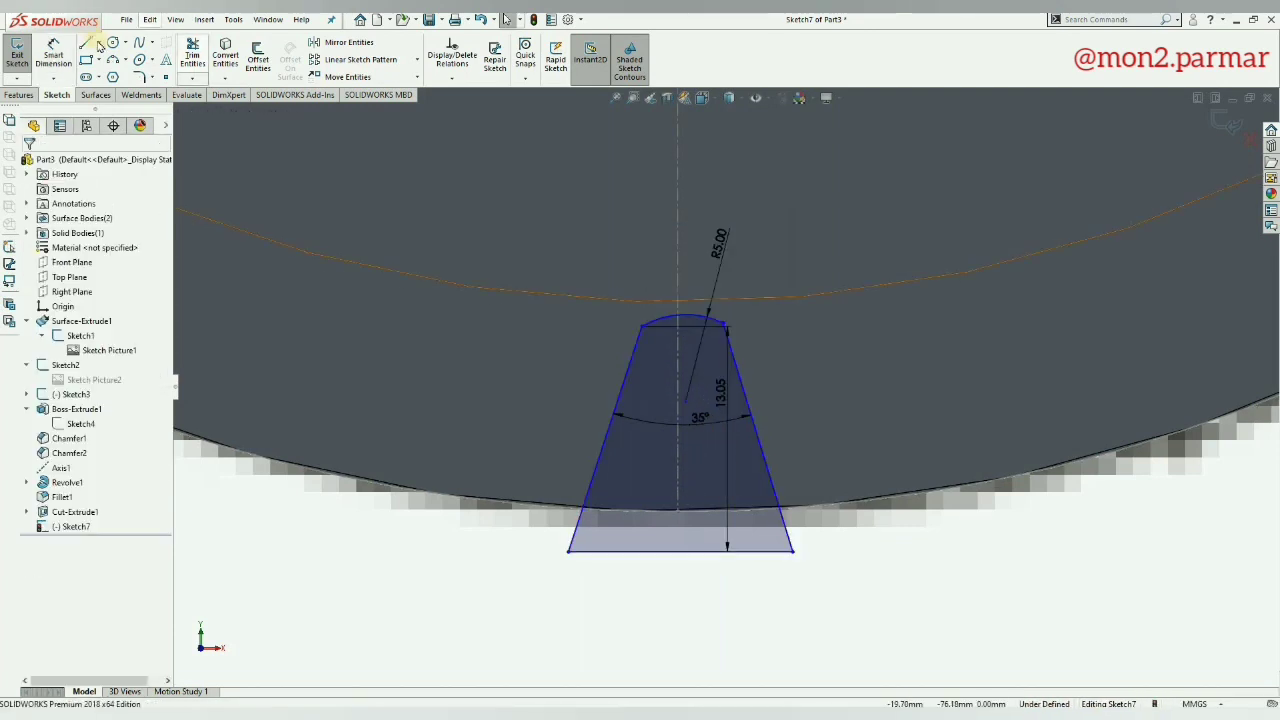
# Step: Draw a vertical centerline from the arc's top to the bottom edge
pyautogui.click(96, 42)
pyautogui.click(112, 76)
pyautogui.click(690, 320)
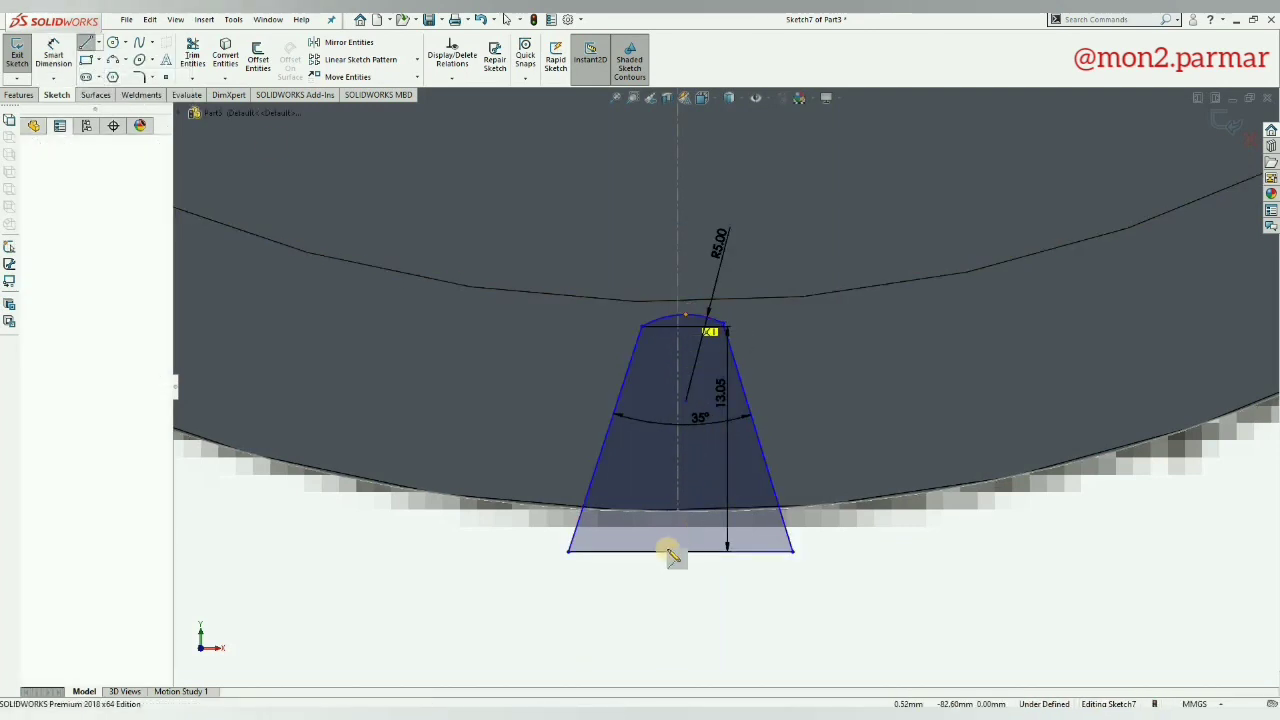
pyautogui.click(680, 551)
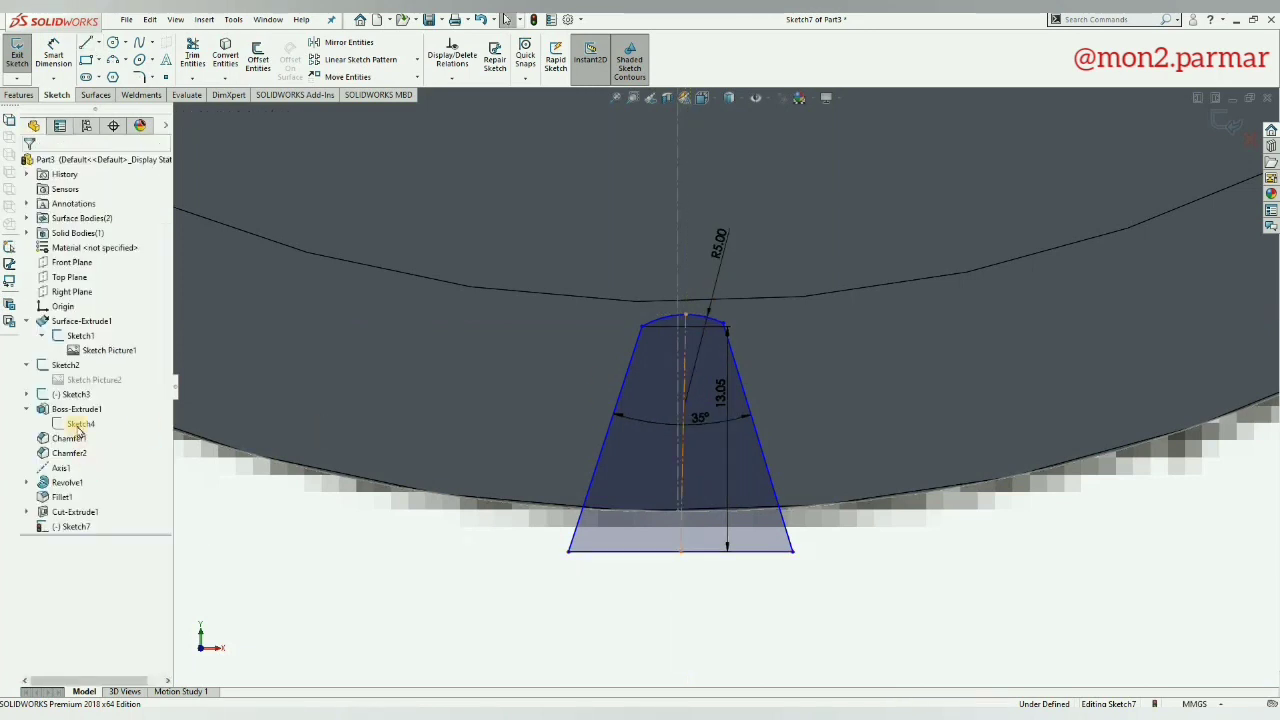
pyautogui.click(687, 357)
# Step: Dimension the left slanted edge at 17.5° from the centerline
pyautogui.click(64, 48)
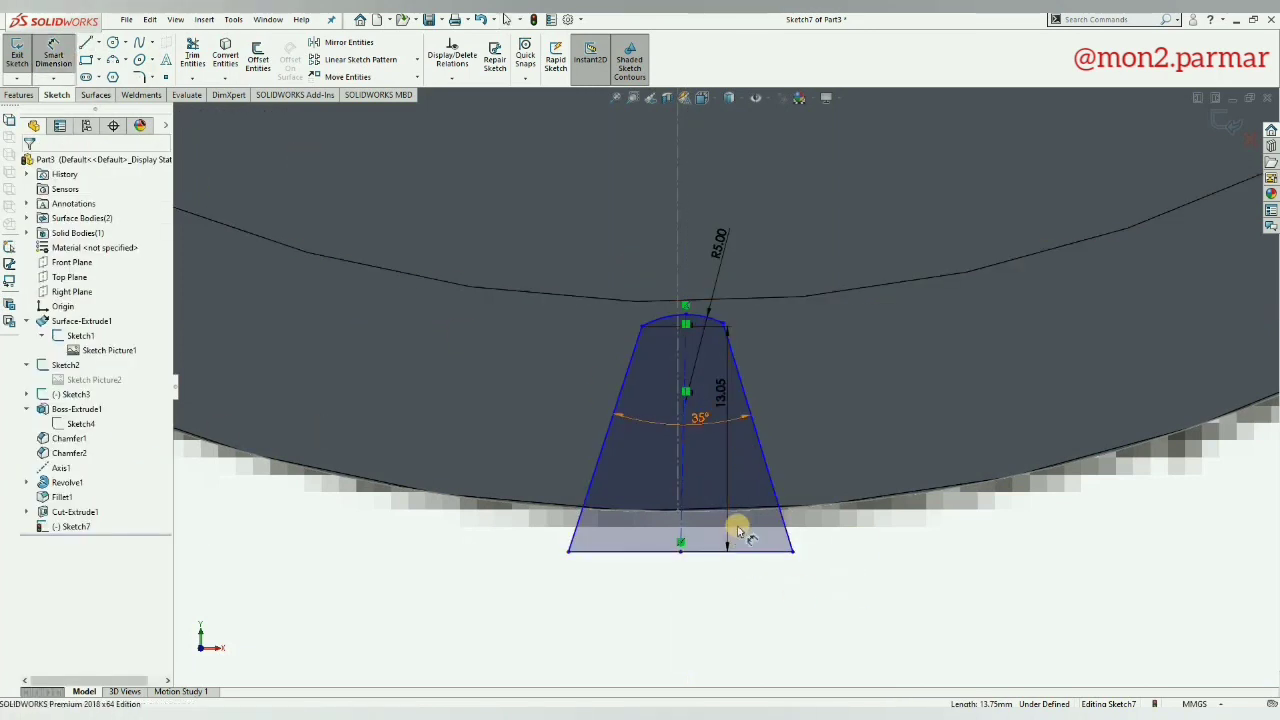
pyautogui.click(625, 448)
pyautogui.click(683, 447)
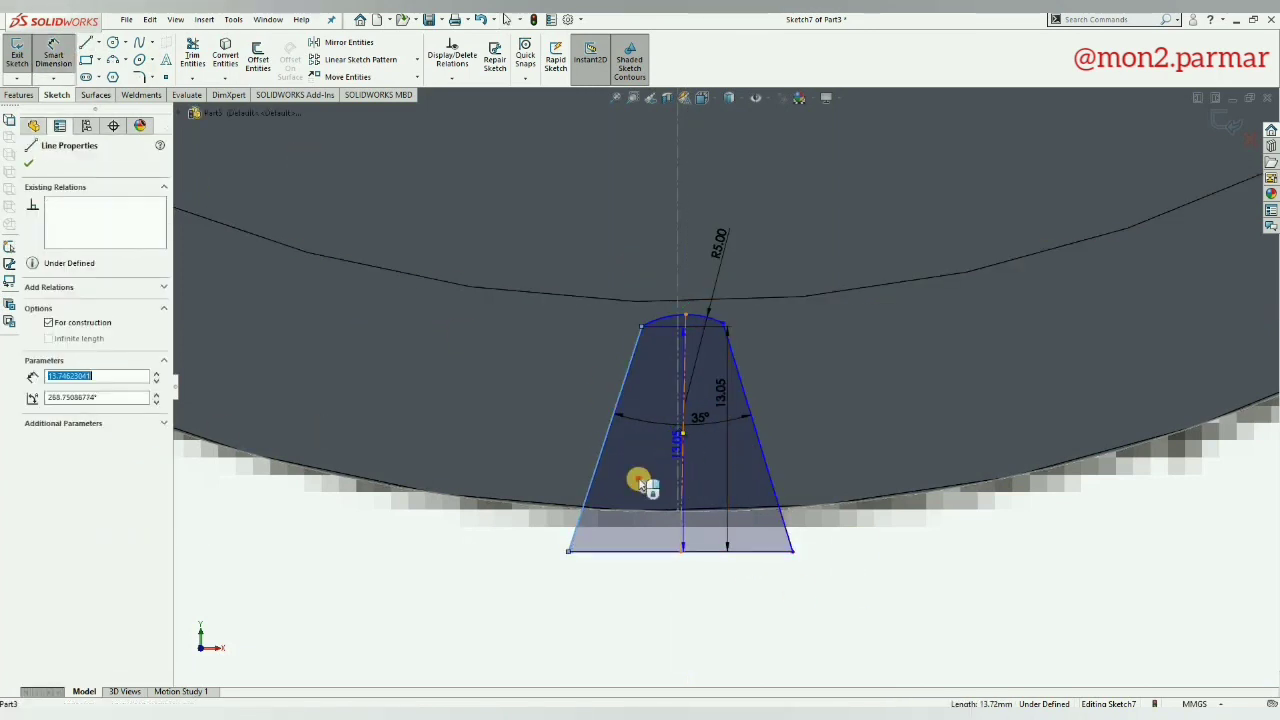
pyautogui.click(640, 483)
pyautogui.write('35/2')
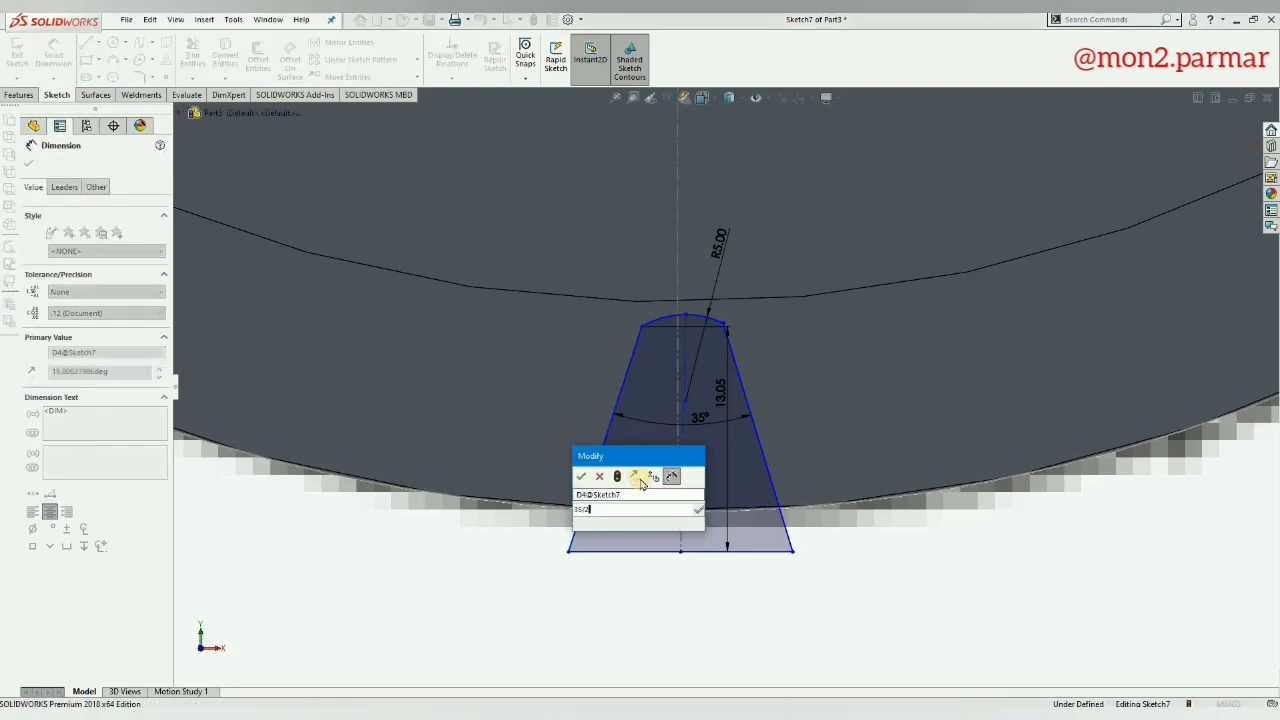
pyautogui.press('Return')
pyautogui.scroll(-2, 709, 400)
pyautogui.scroll(-2, 654, 320)
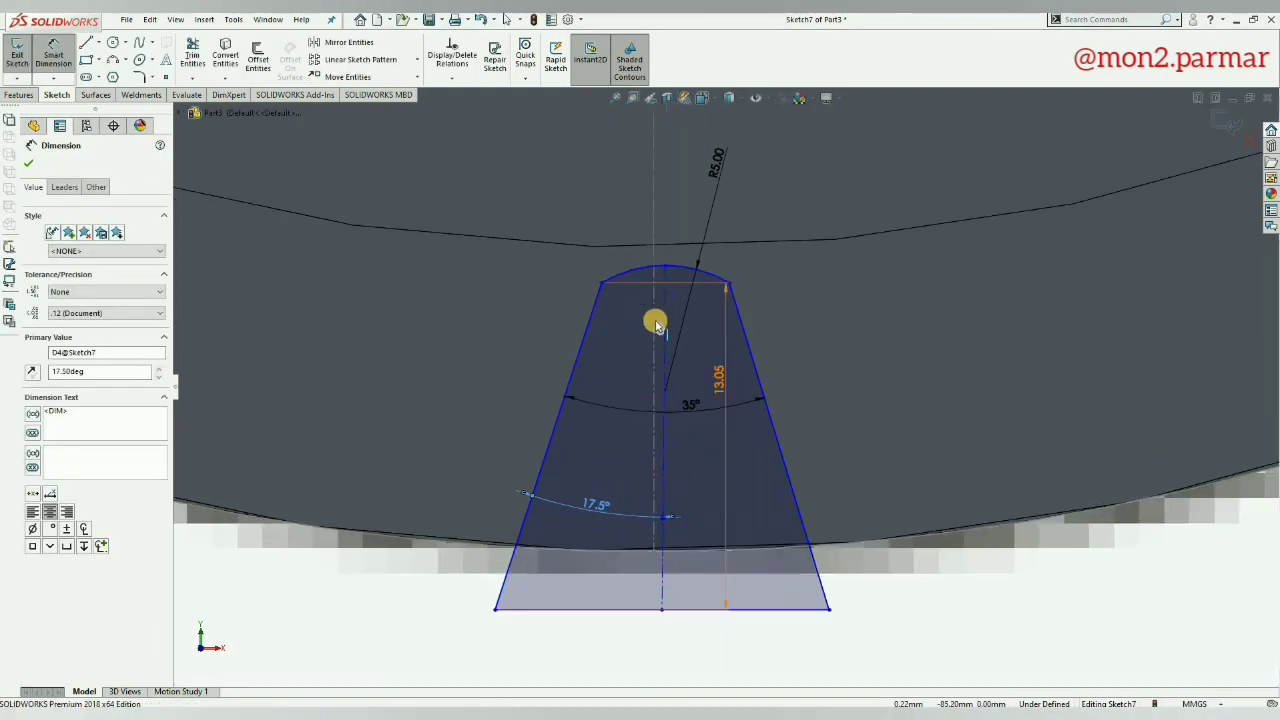
pyautogui.press('Escape')
# Step: Select both centerlines to relate them, then clear the selection
pyautogui.keyDown('ctrl'); pyautogui.click(190, 487); pyautogui.keyUp('ctrl')
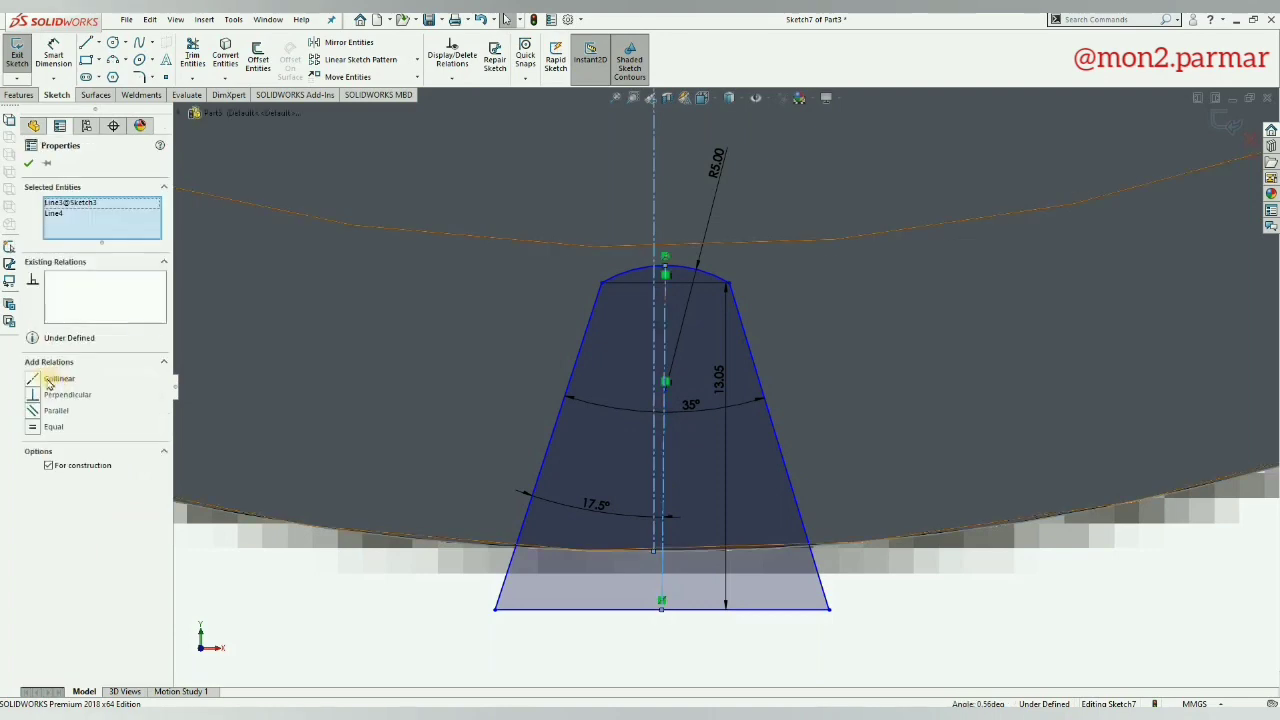
pyautogui.press('Escape')
pyautogui.scroll(1, 643, 417)
pyautogui.scroll(1, 723, 394)
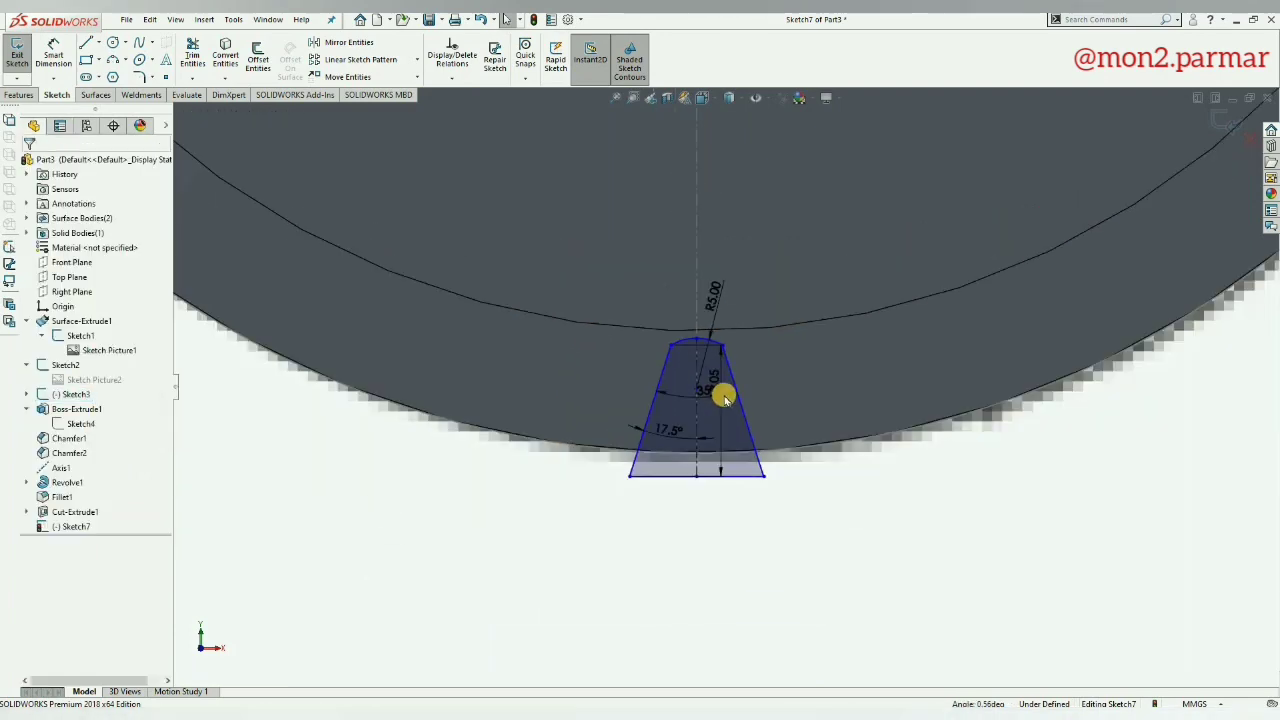
pyautogui.scroll(3, 735, 392)
pyautogui.scroll(-3, 735, 392)
pyautogui.click(19, 94)
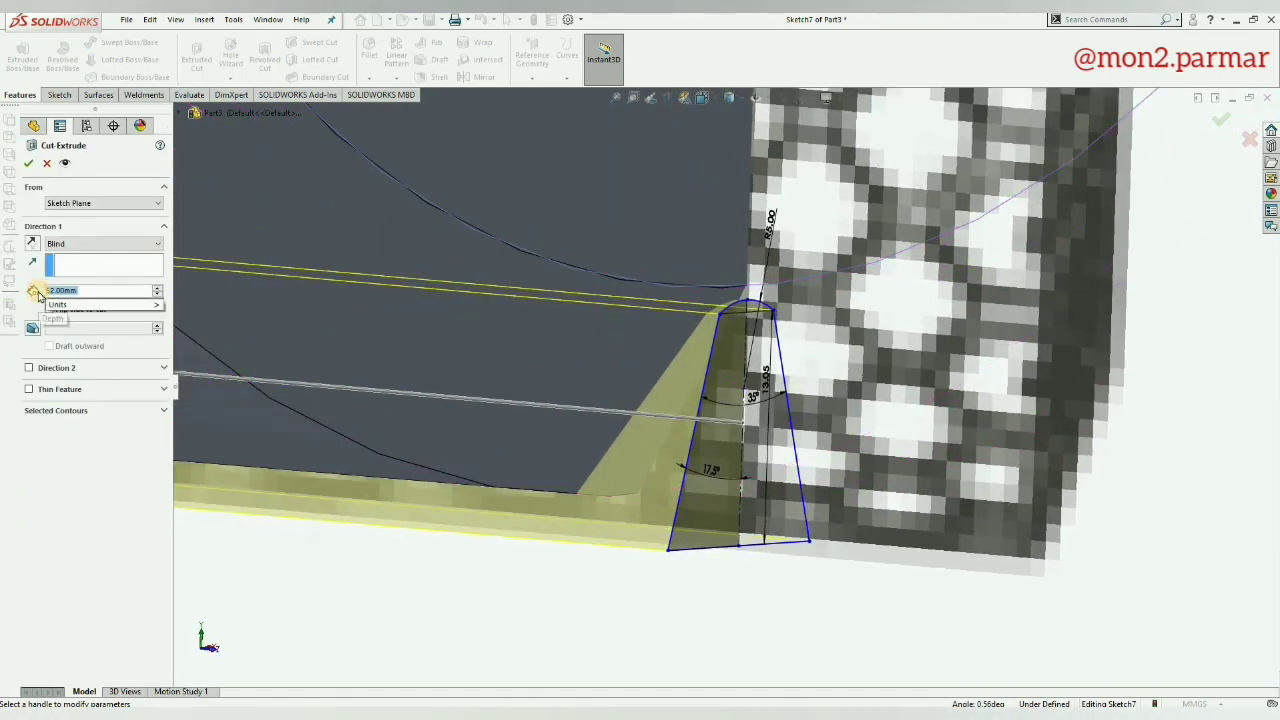
pyautogui.press('Return')
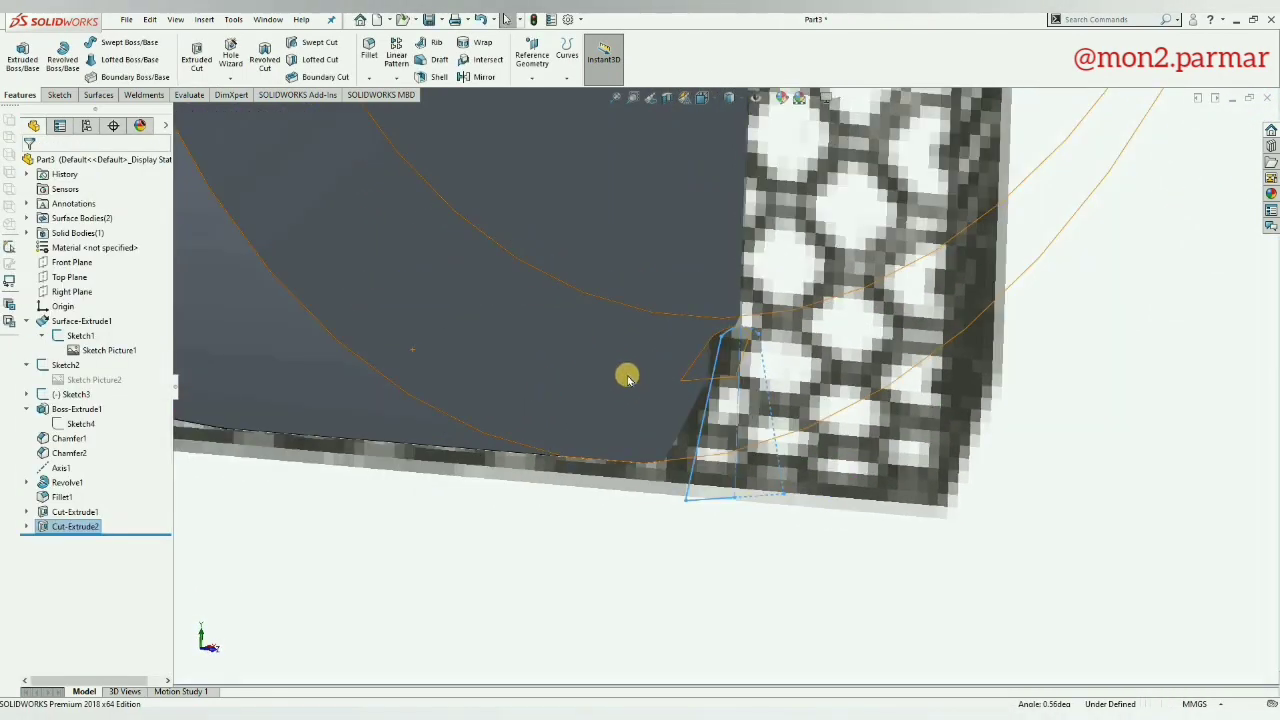
pyautogui.hotkey('ctrl', '1')
pyautogui.scroll(-3, 737, 394)
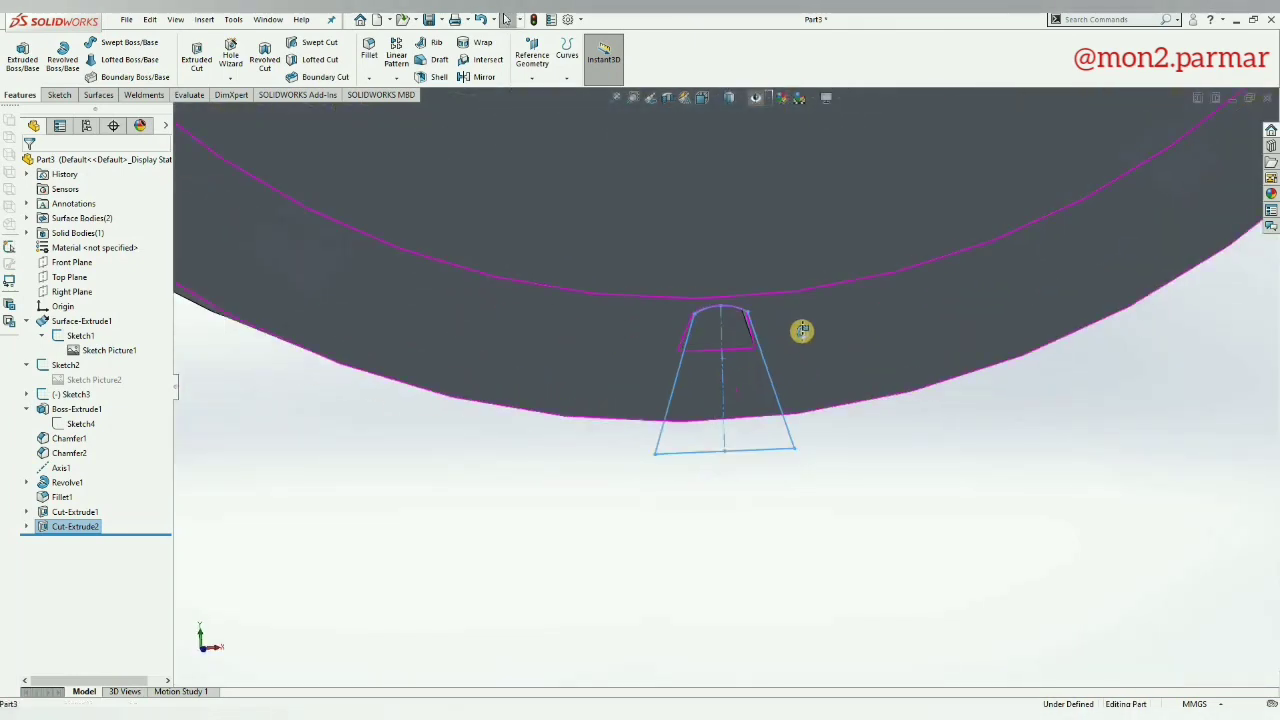
pyautogui.moveTo(802, 331); pyautogui.dragTo(817, 349, button='middle')
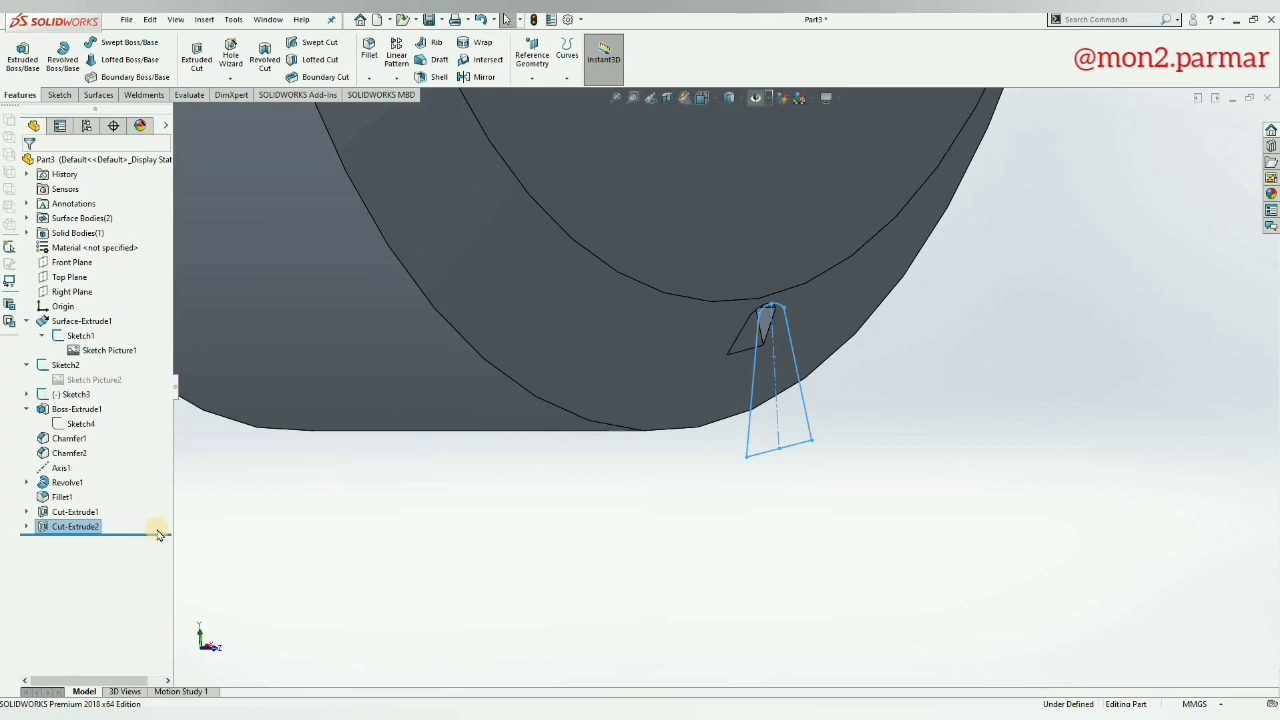
# Step: Create Surface-Offset1 from the chamfered ring face at a 3 mm distance
pyautogui.click(757, 357)
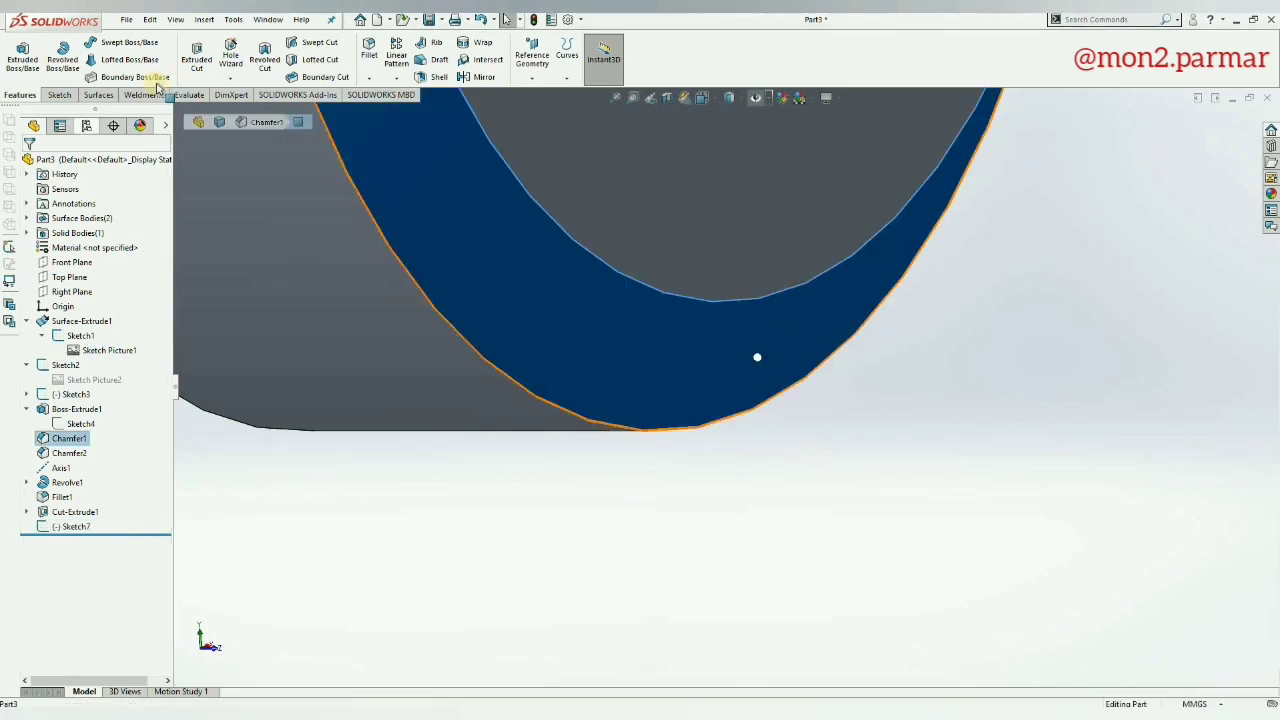
pyautogui.click(113, 96)
pyautogui.click(275, 60)
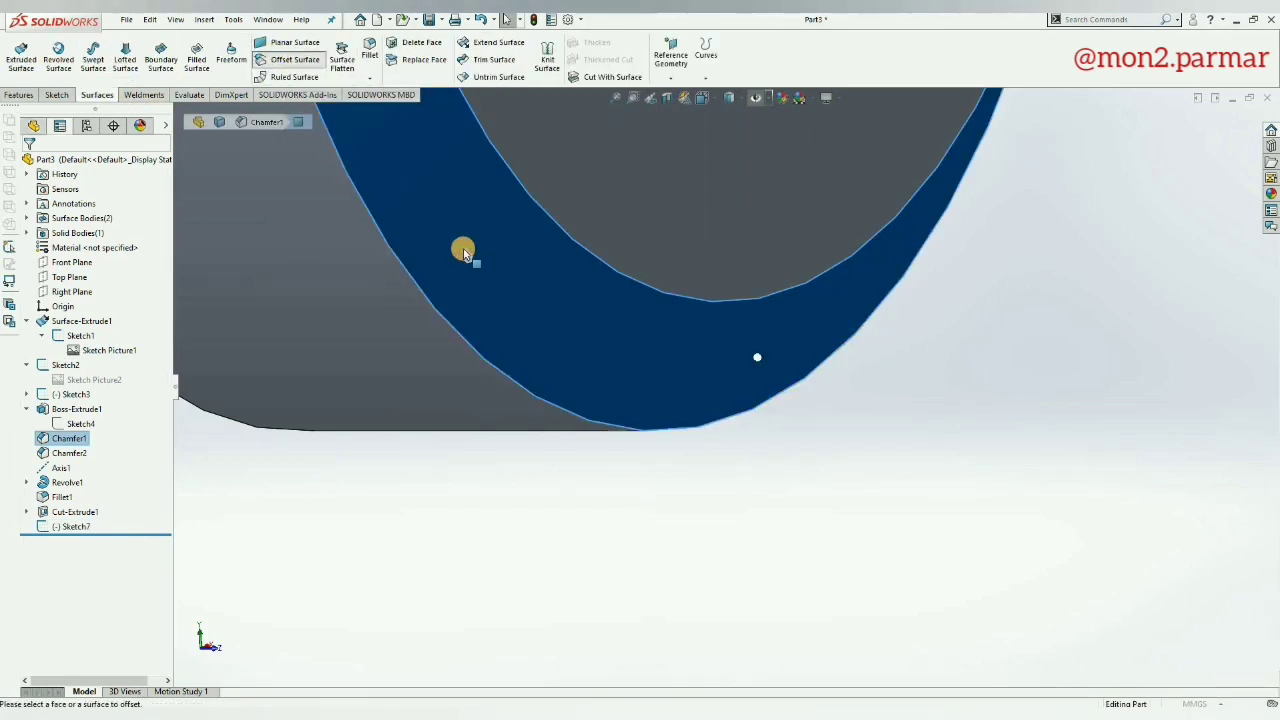
pyautogui.write('3')
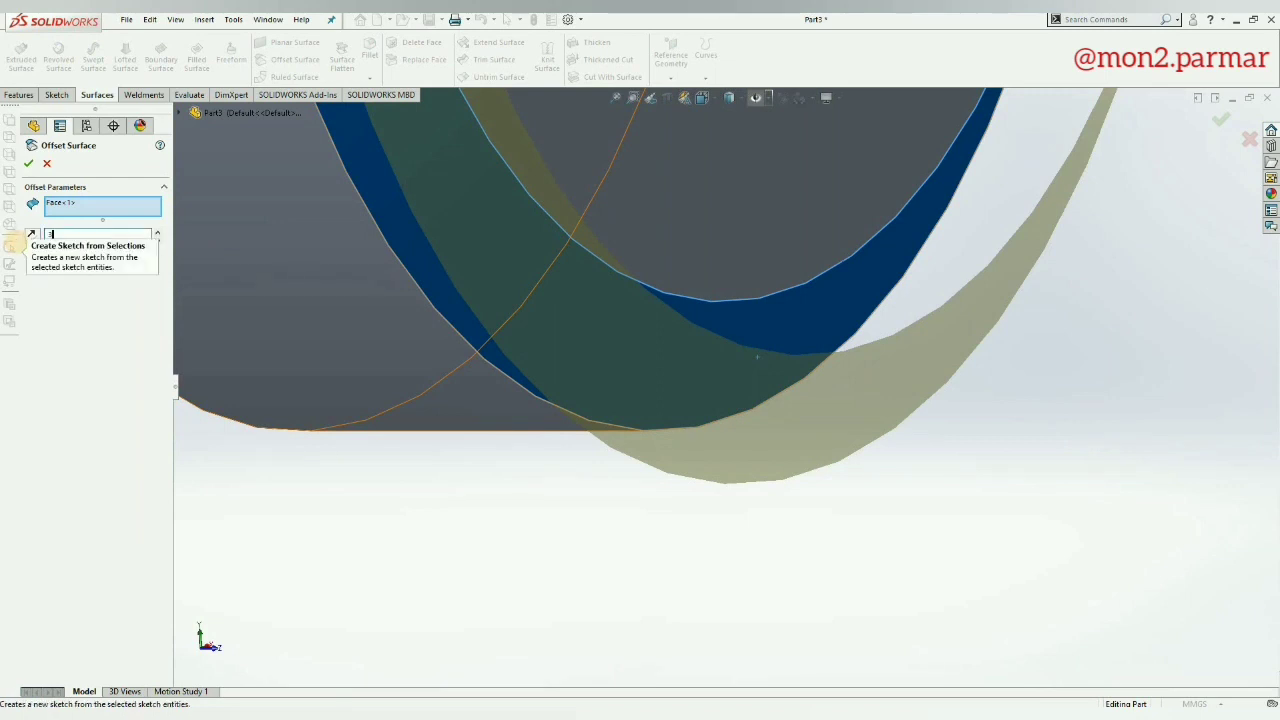
pyautogui.press('Return')
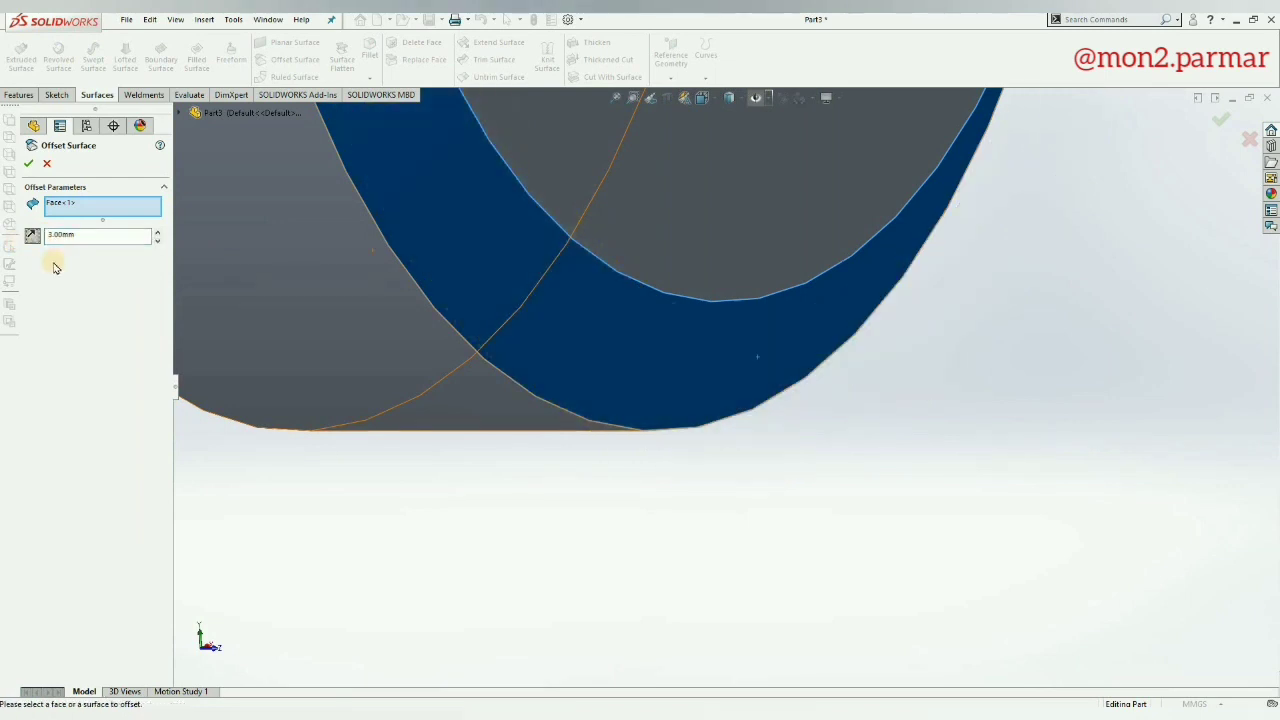
pyautogui.scroll(5, 686, 497)
pyautogui.scroll(3, 800, 266)
pyautogui.scroll(-3, 717, 289)
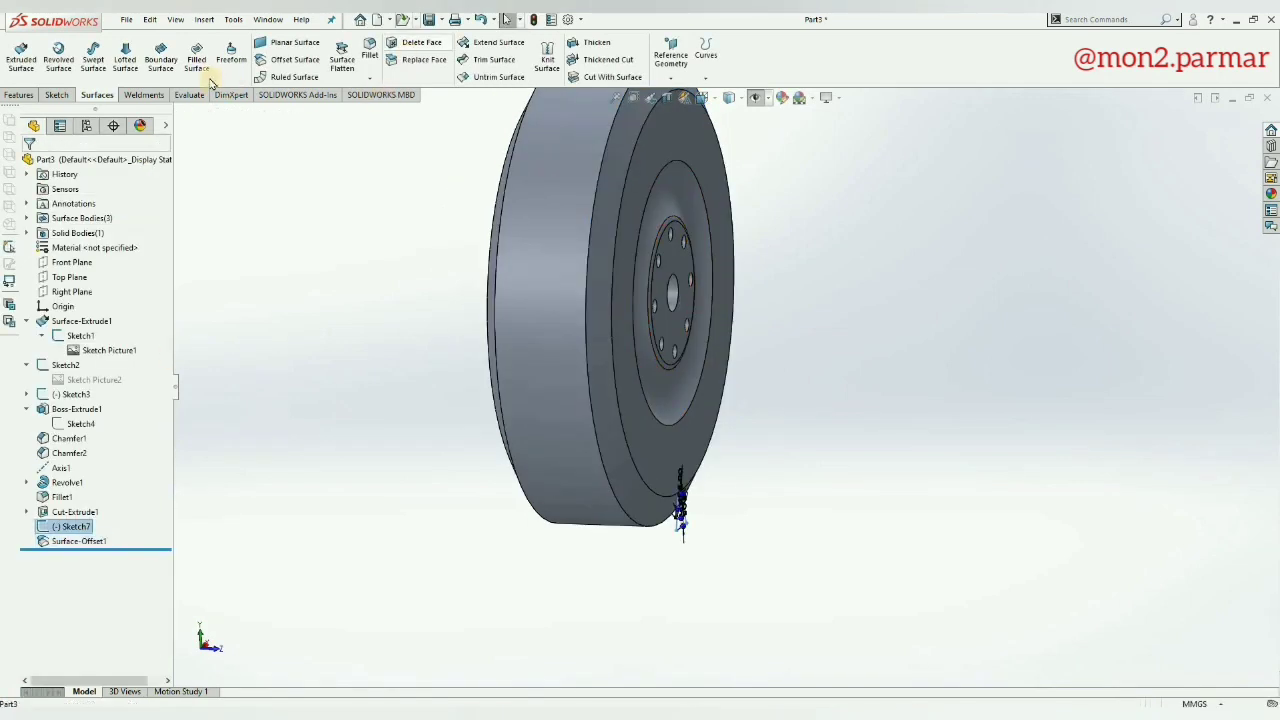
# Step: Extrude-cut the groove sketch Up To Surface, ending at Surface-Offset1
pyautogui.click(28, 95)
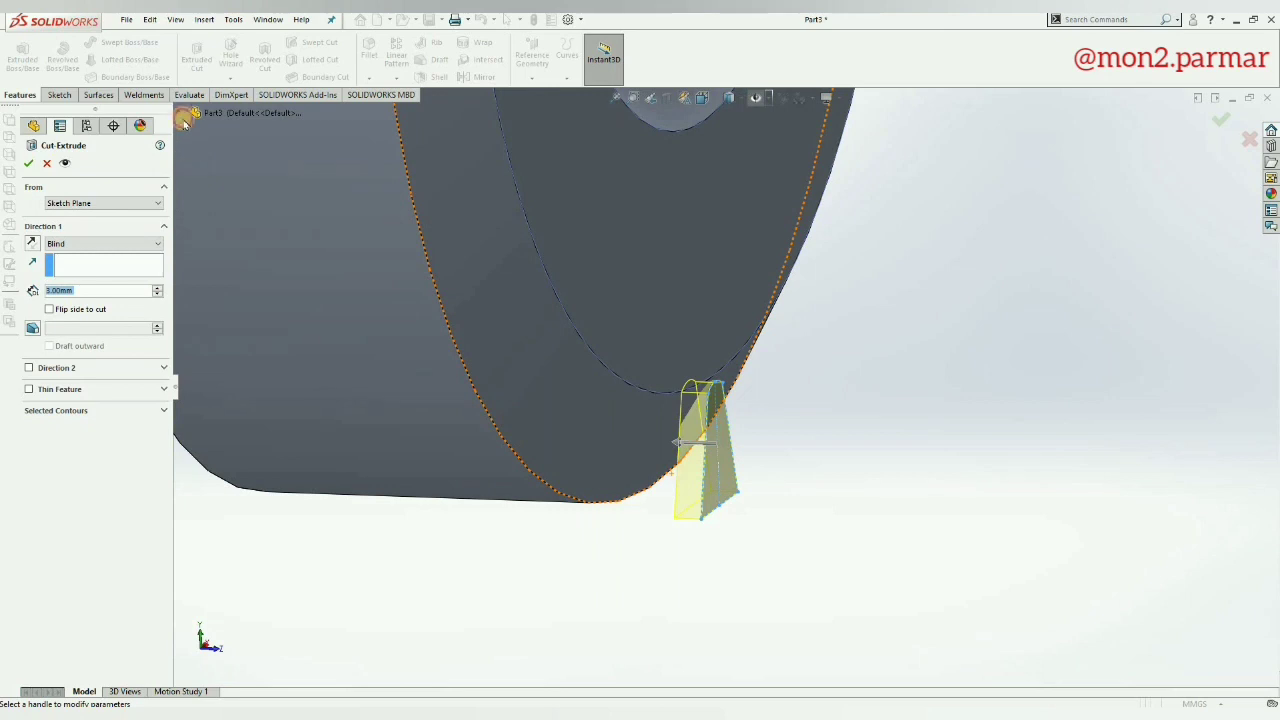
pyautogui.click(80, 244)
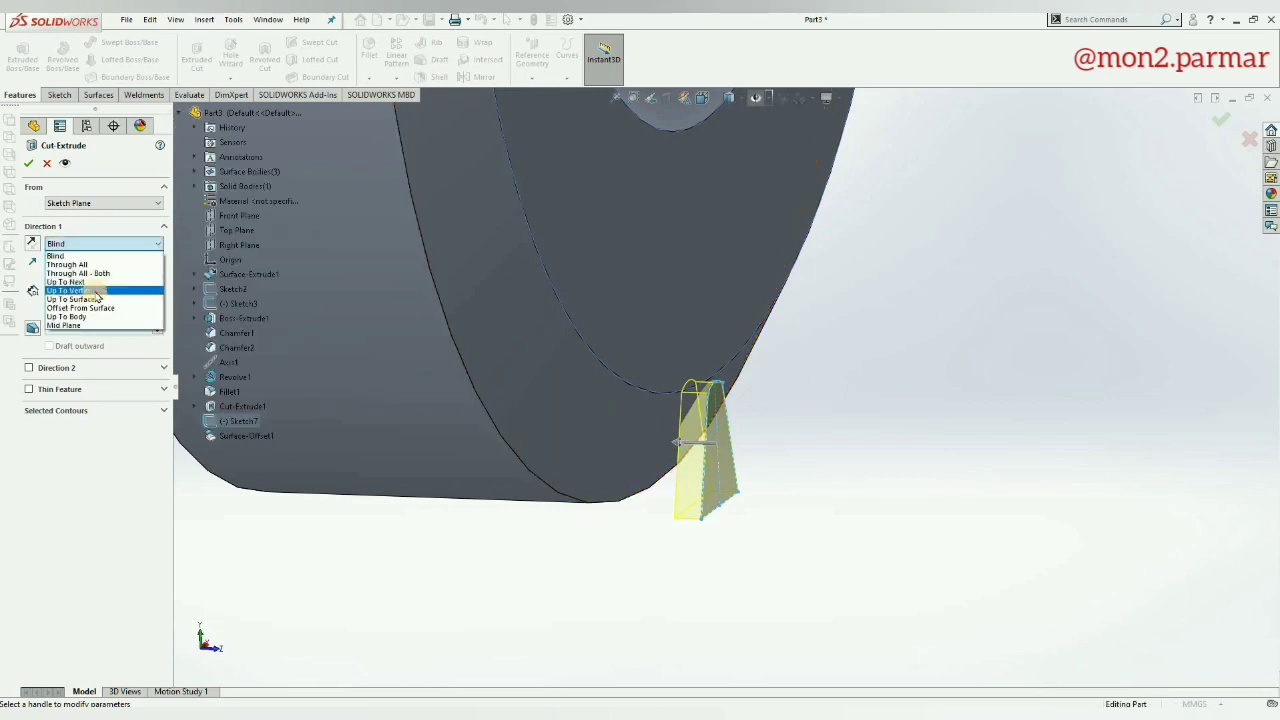
pyautogui.click(75, 299)
pyautogui.click(246, 436)
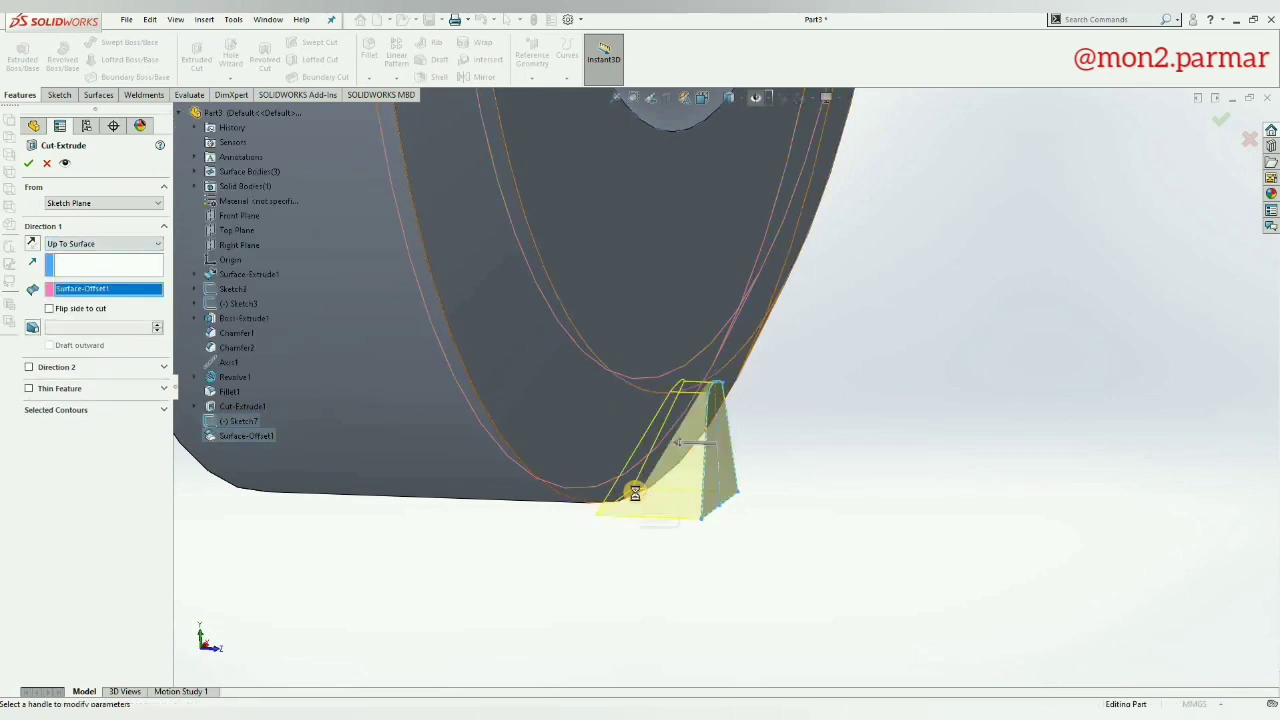
pyautogui.press('Return')
pyautogui.moveTo(657, 520)
pyautogui.mouseDown(button='middle')
pyautogui.moveTo(651, 357)
pyautogui.moveTo(859, 515)
pyautogui.mouseUp(button='middle')
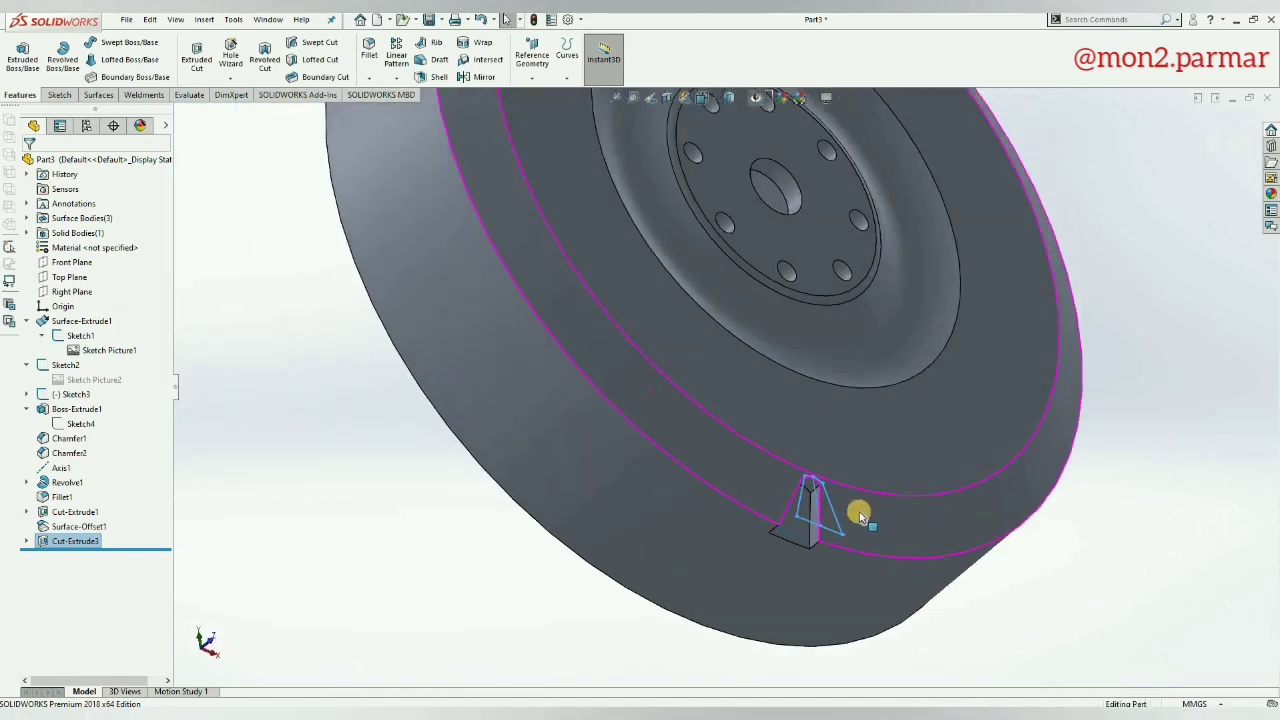
pyautogui.scroll(-3, 859, 515)
pyautogui.click(80, 526)
# Step: Change Surface-Offset1's distance to 2 mm
pyautogui.click(112, 499)
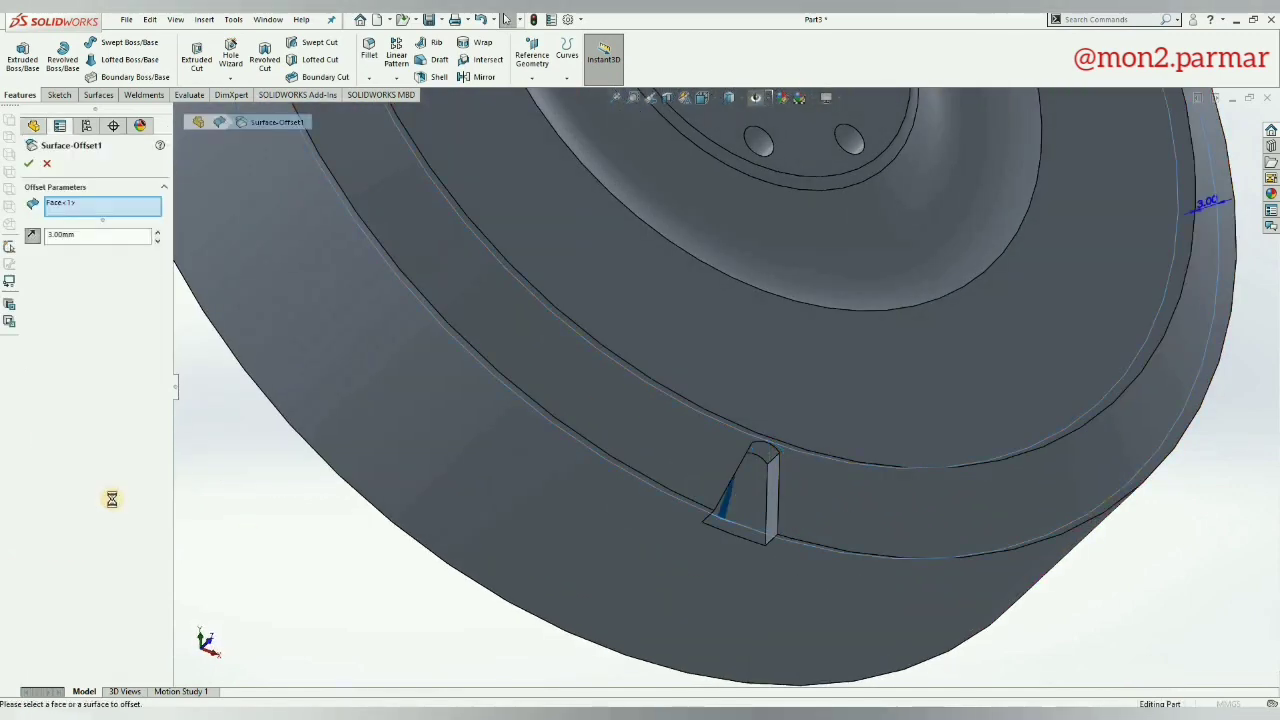
pyautogui.write('2')
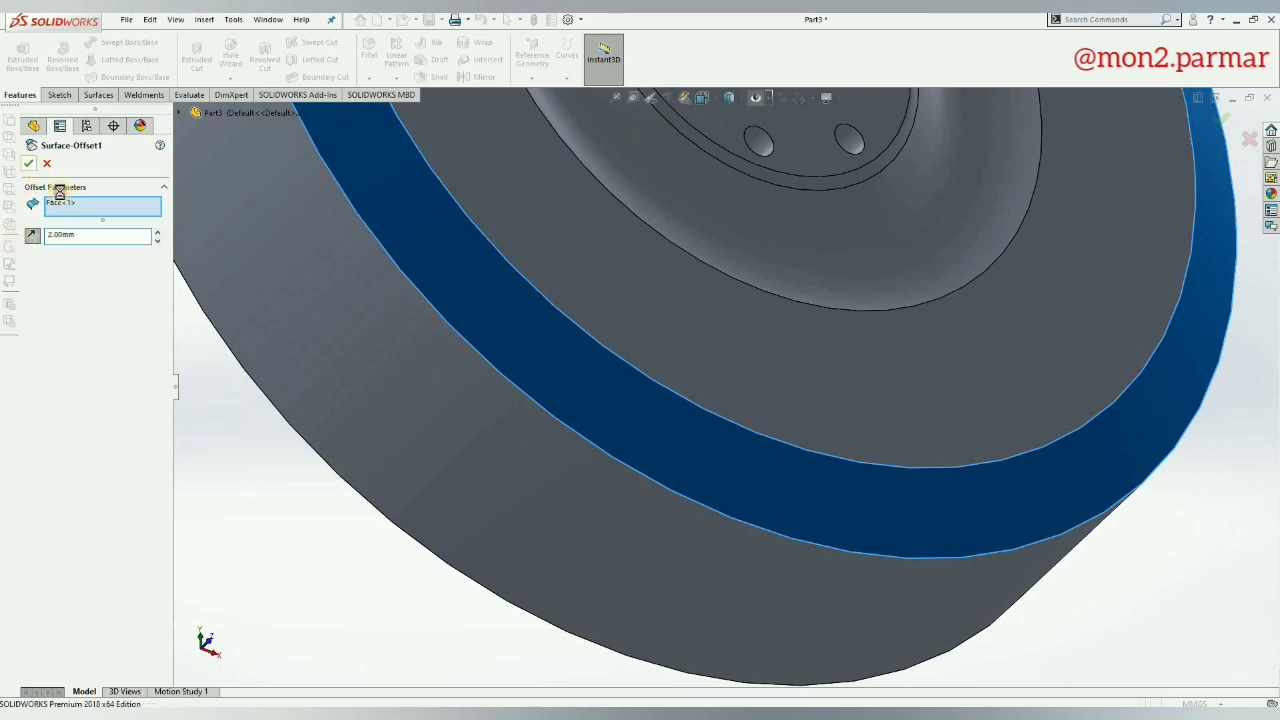
pyautogui.press('Return')
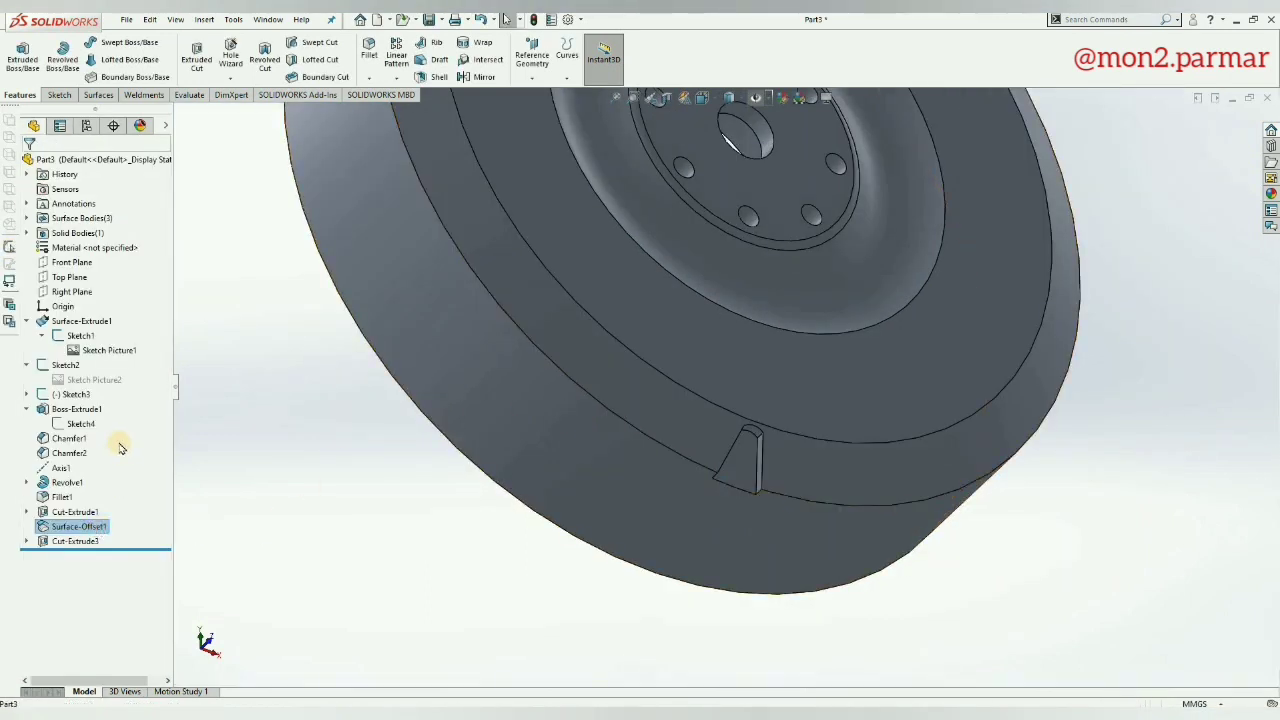
# Step: Reduce the offset distance further to 1 mm and rebuild the wheel
pyautogui.rightClick(118, 447)
pyautogui.click(110, 446)
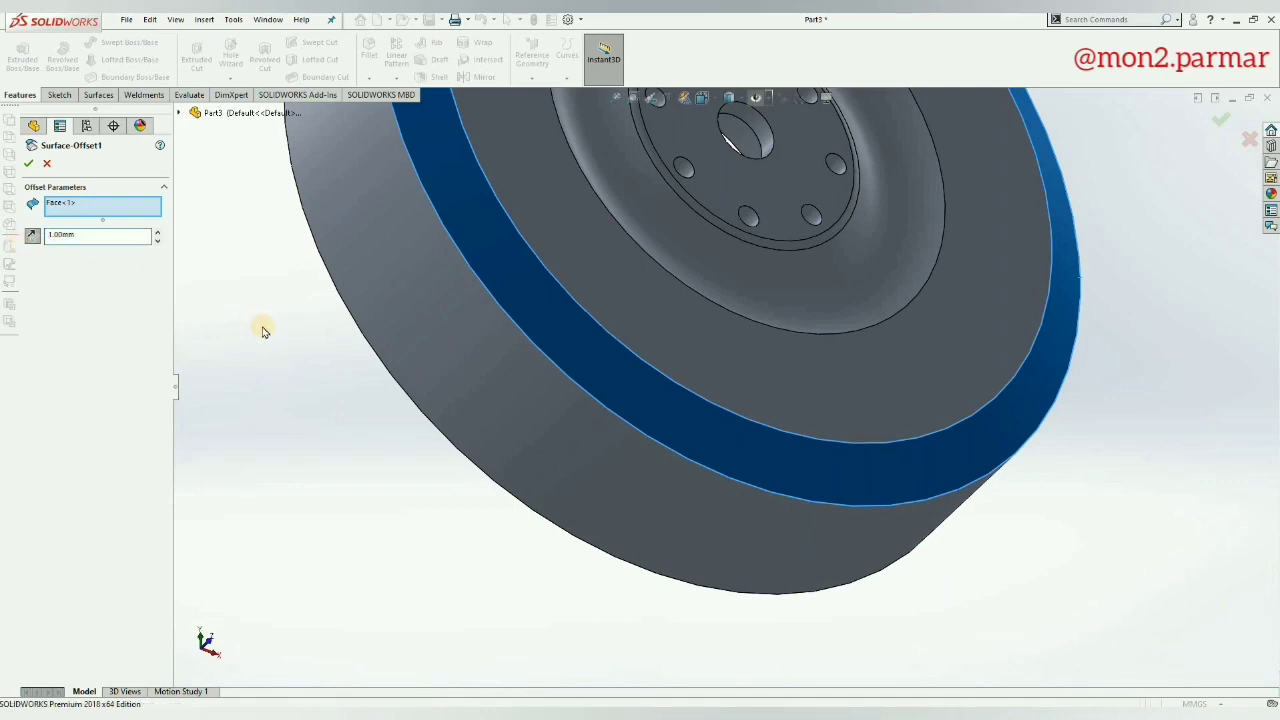
pyautogui.press('Return')
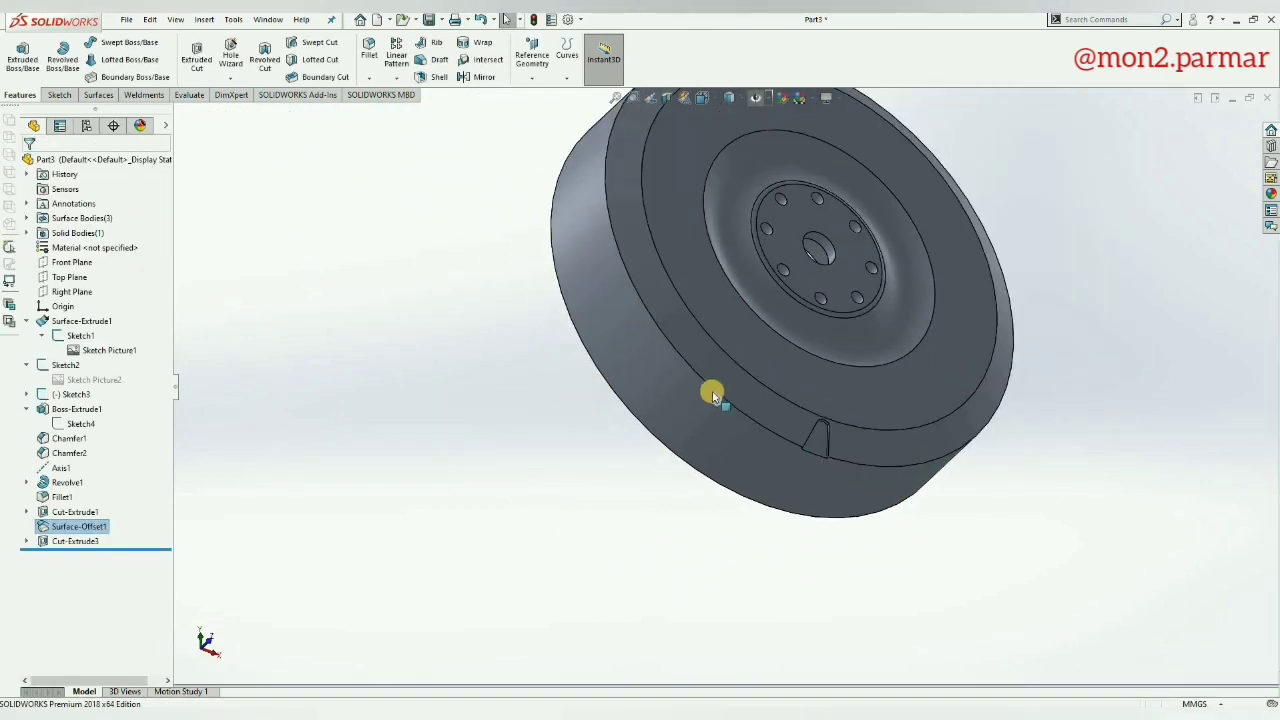
pyautogui.rightClick(79, 526)
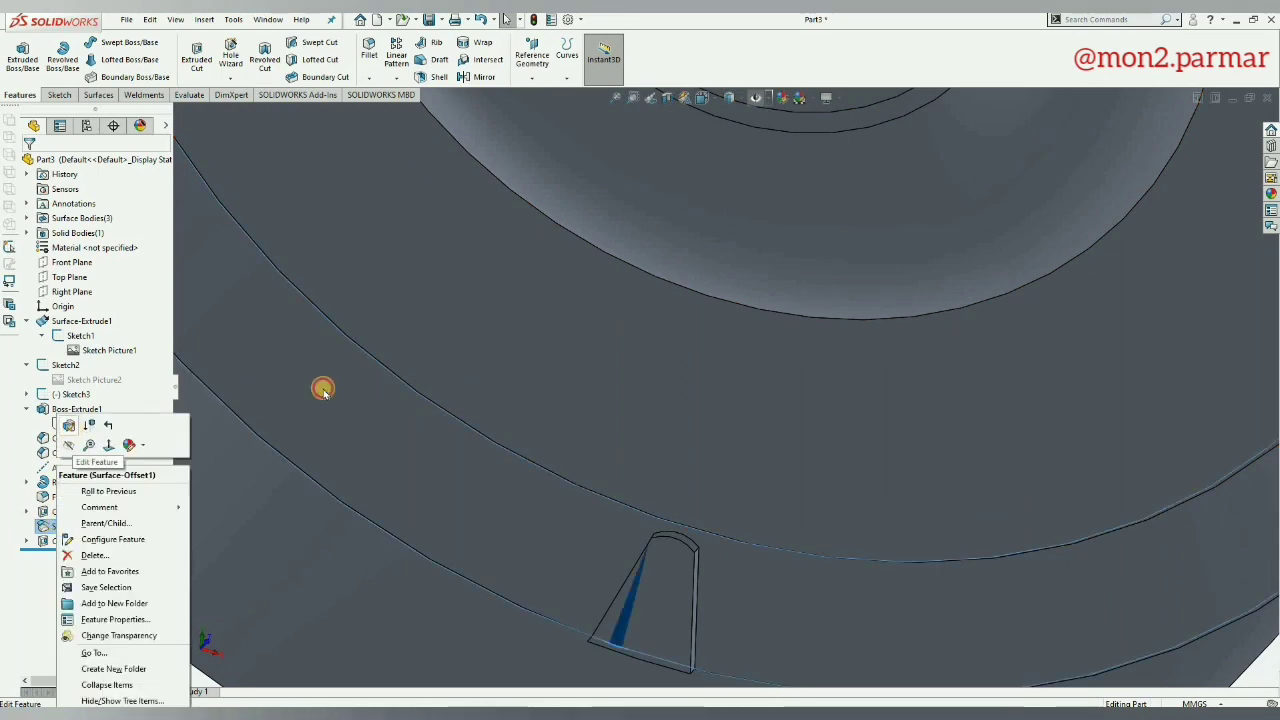
pyautogui.click(77, 443)
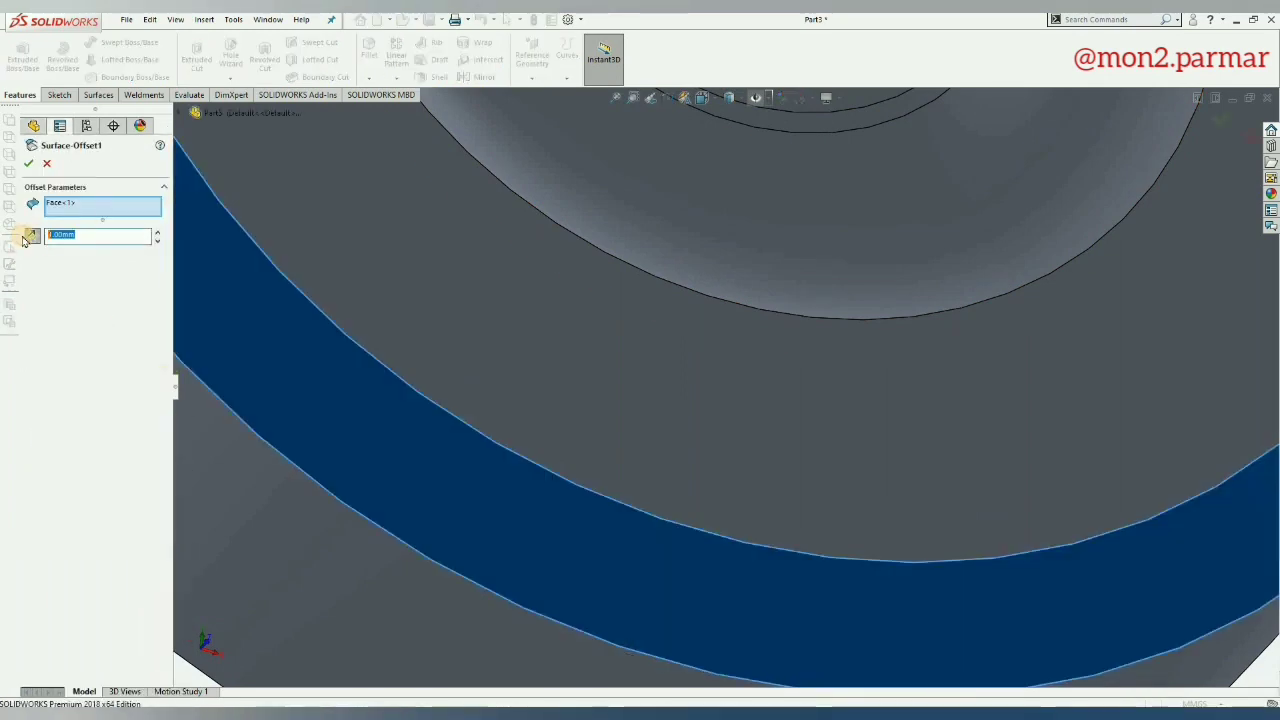
pyautogui.press('Return')
pyautogui.scroll(3, 611, 397)
pyautogui.scroll(4, 700, 400)
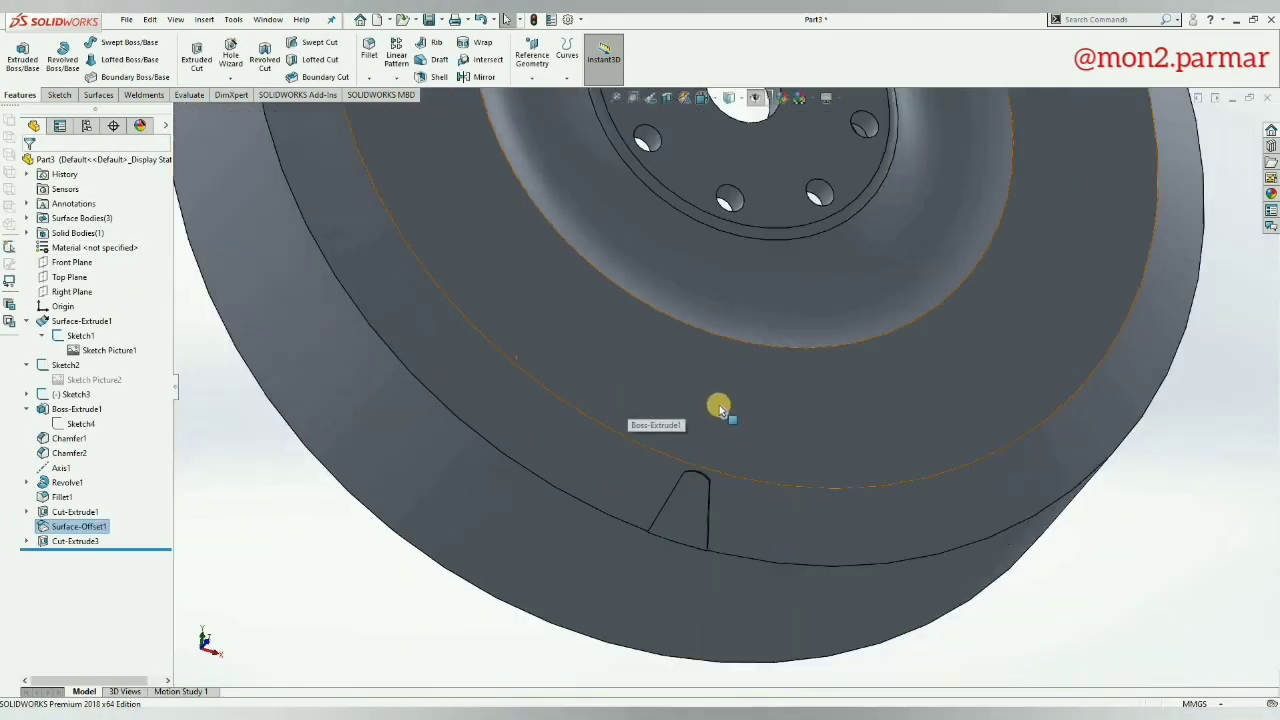
pyautogui.scroll(4, 723, 343)
pyautogui.scroll(2, 757, 325)
pyautogui.scroll(-3, 757, 325)
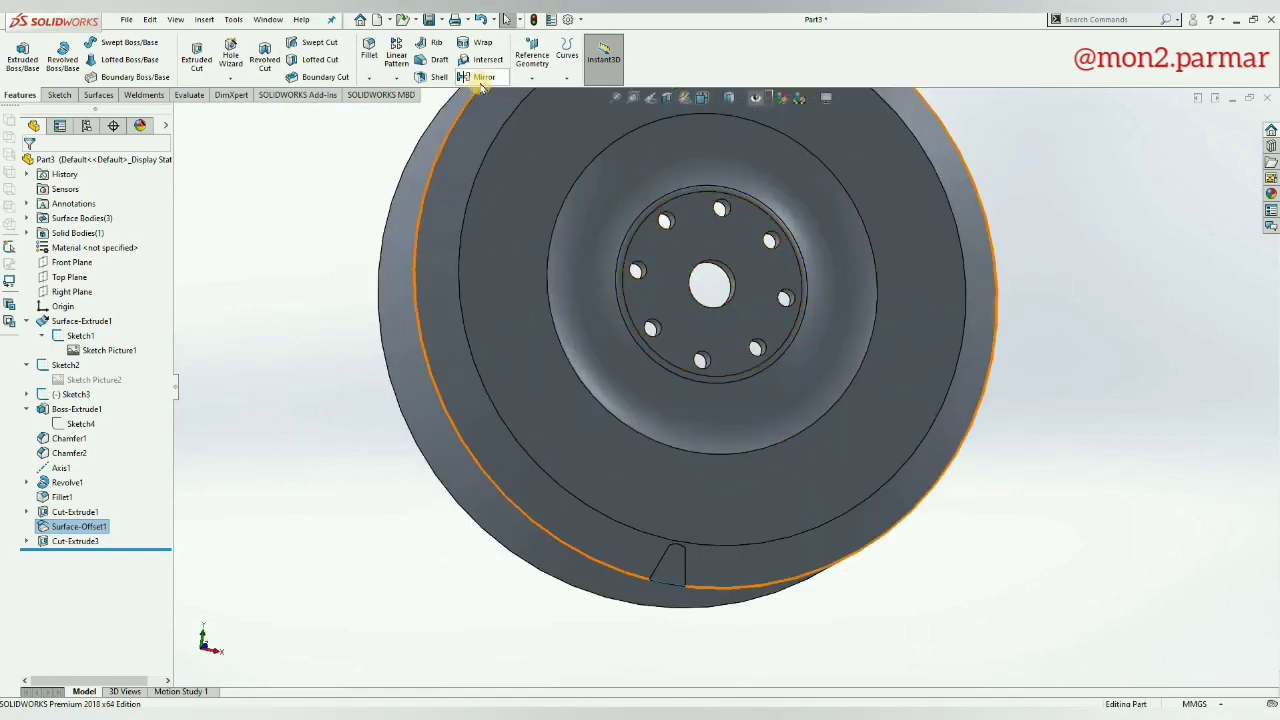
# Step: Start a circular pattern of the groove cut around the central hole's axis
pyautogui.click(397, 78)
pyautogui.click(412, 106)
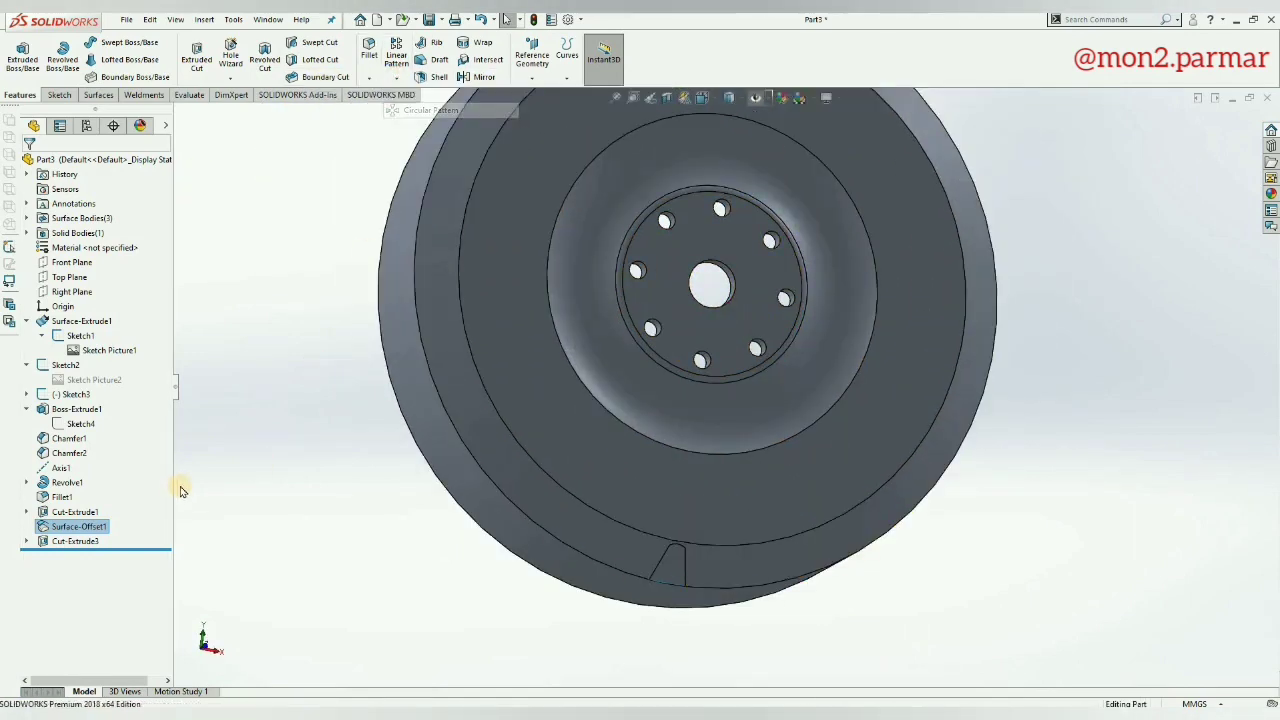
pyautogui.click(181, 113)
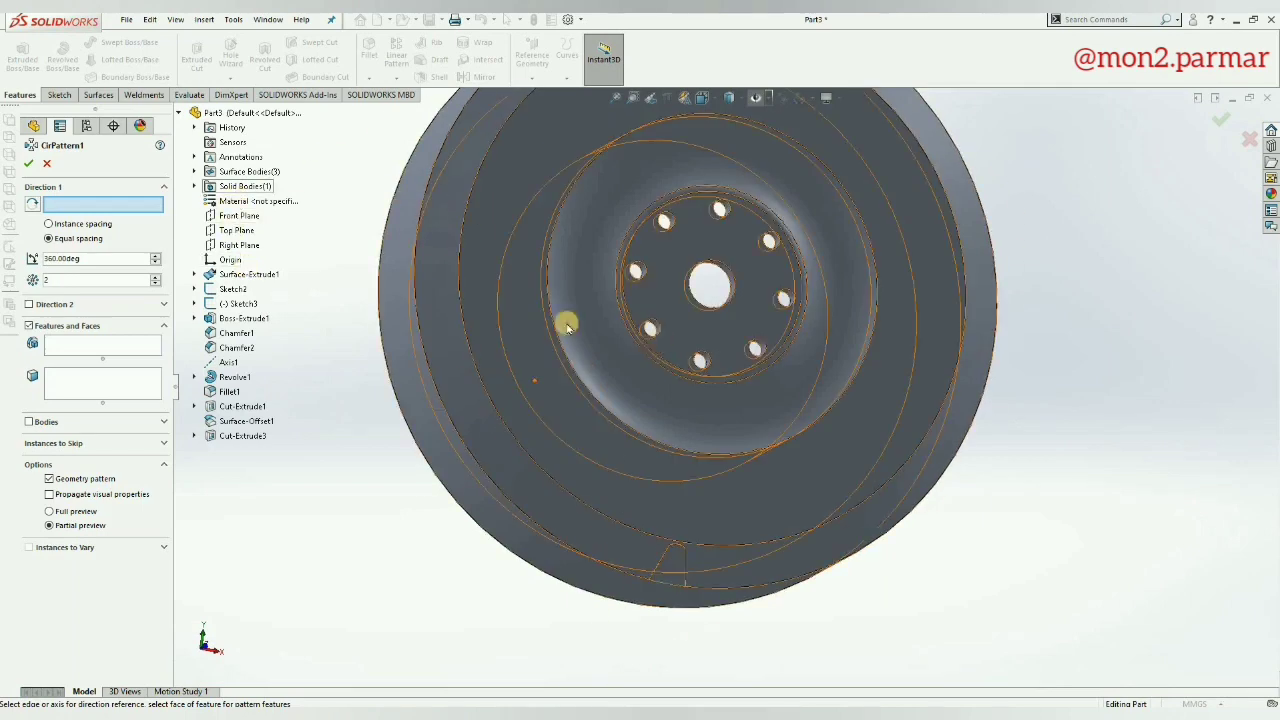
pyautogui.scroll(-5, 716, 286)
pyautogui.click(716, 286)
pyautogui.scroll(5, 554, 374)
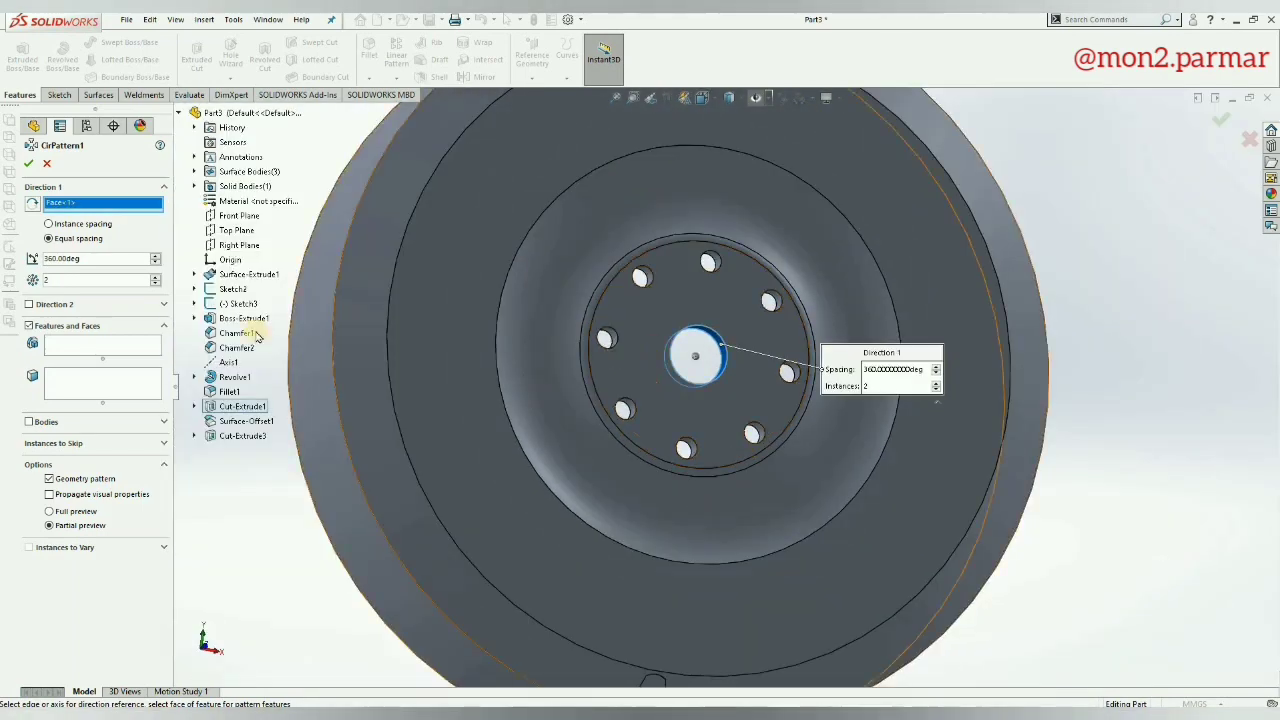
pyautogui.click(242, 436)
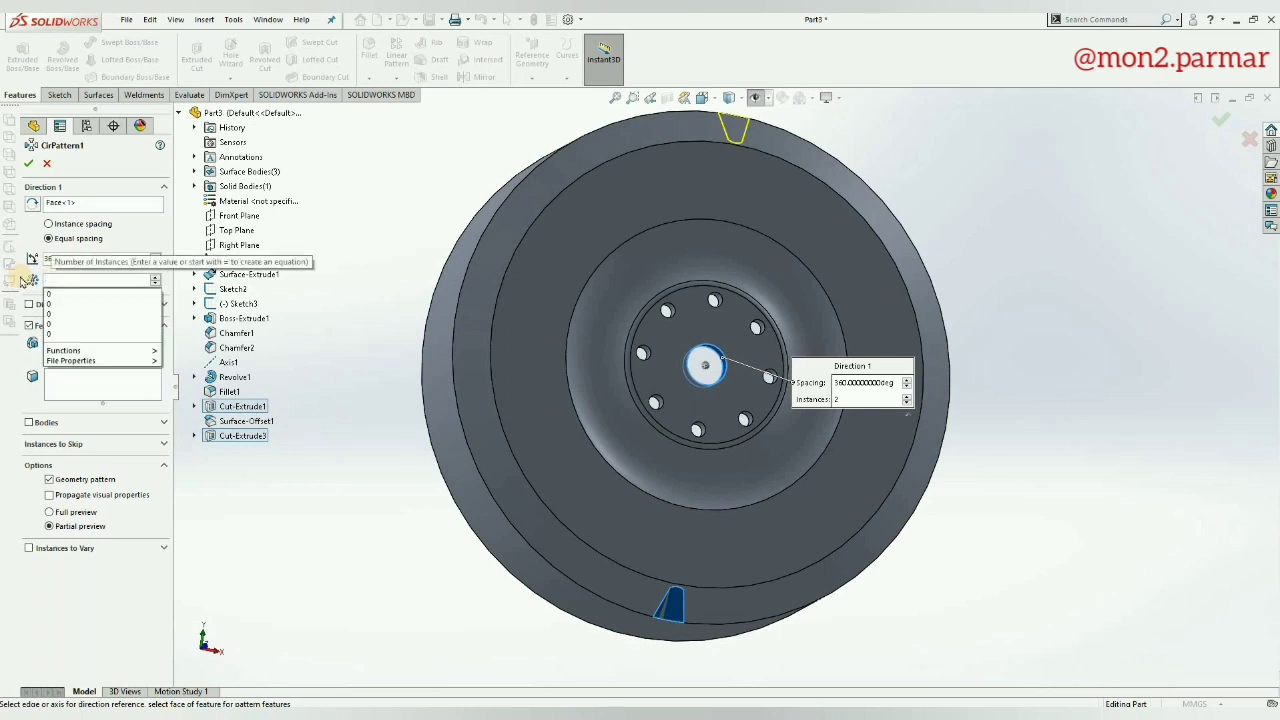
# Step: Set 40 equally spaced instances over 360° and confirm the pattern
pyautogui.write('60')
pyautogui.press('Return')
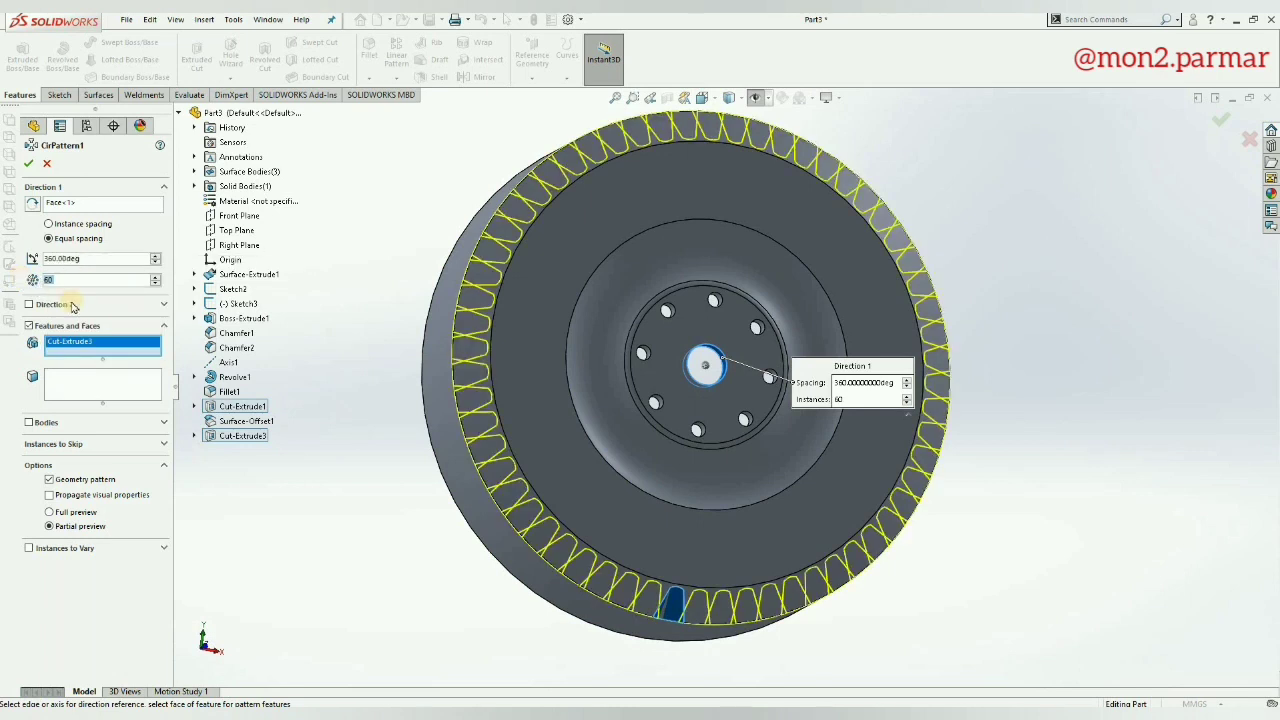
pyautogui.write('0')
pyautogui.press('Return')
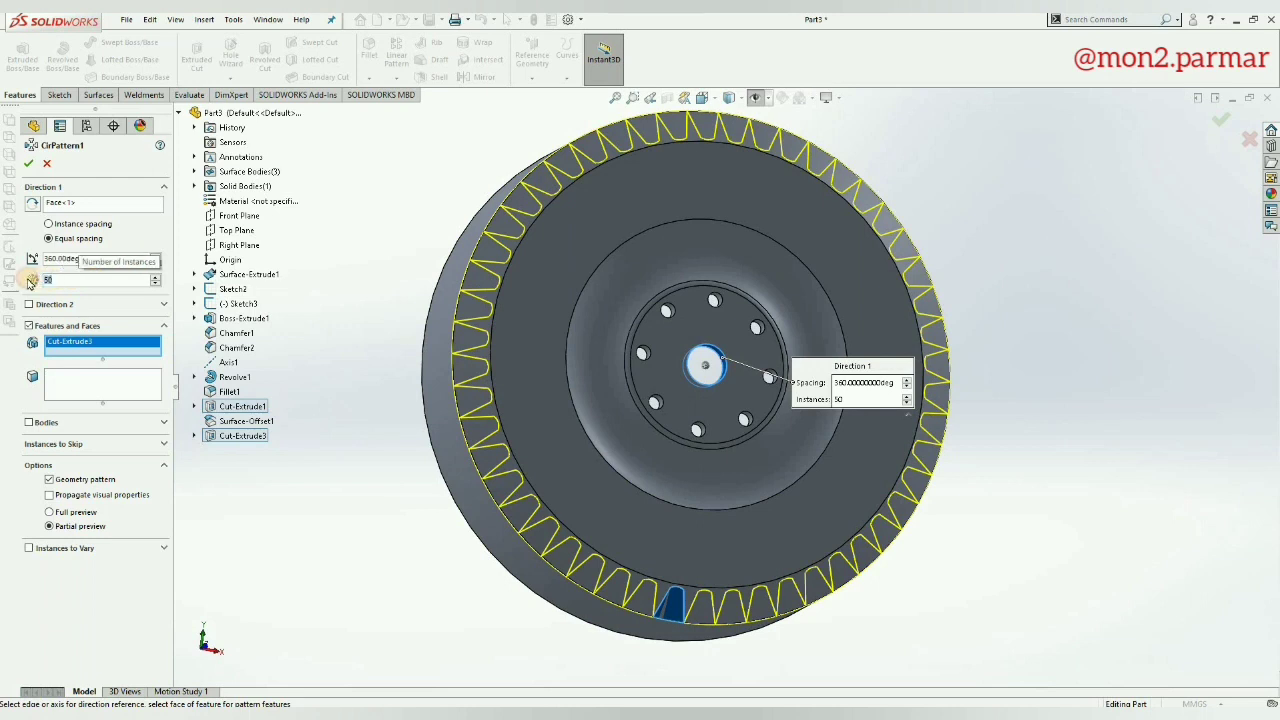
pyautogui.write('30')
pyautogui.press('Return')
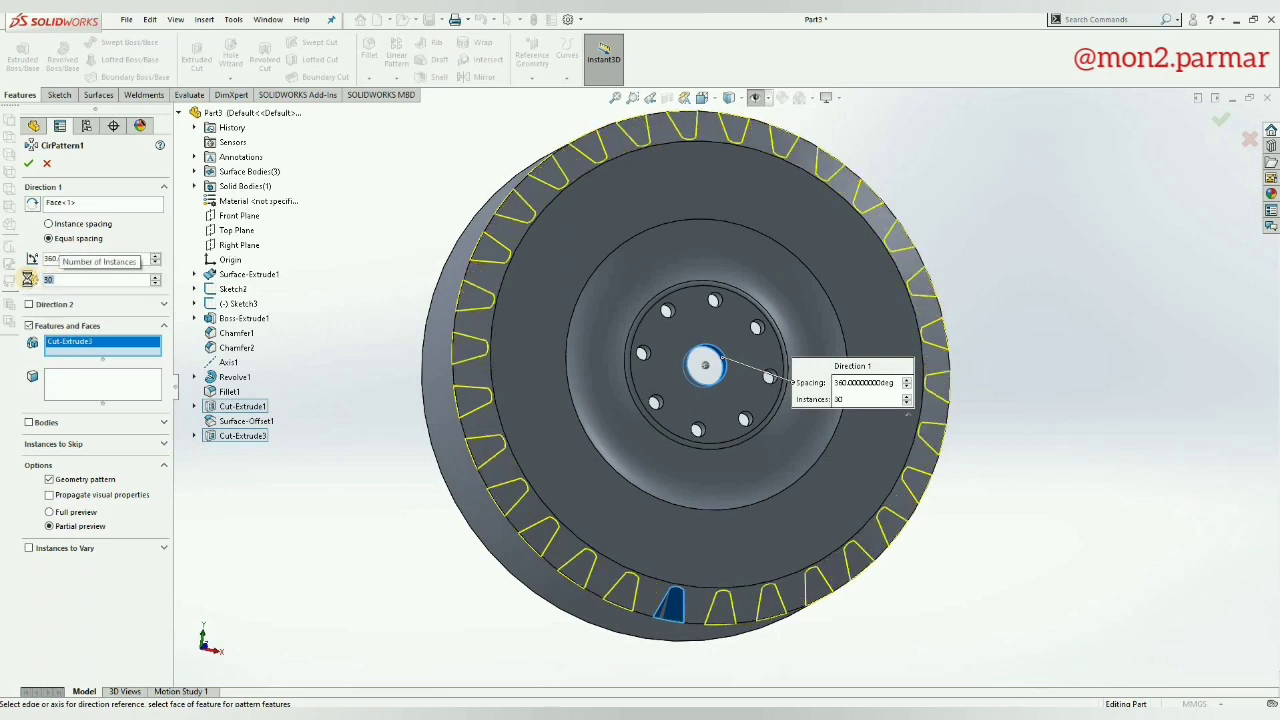
pyautogui.press('Return')
pyautogui.moveTo(689, 423); pyautogui.dragTo(678, 222, button='middle')
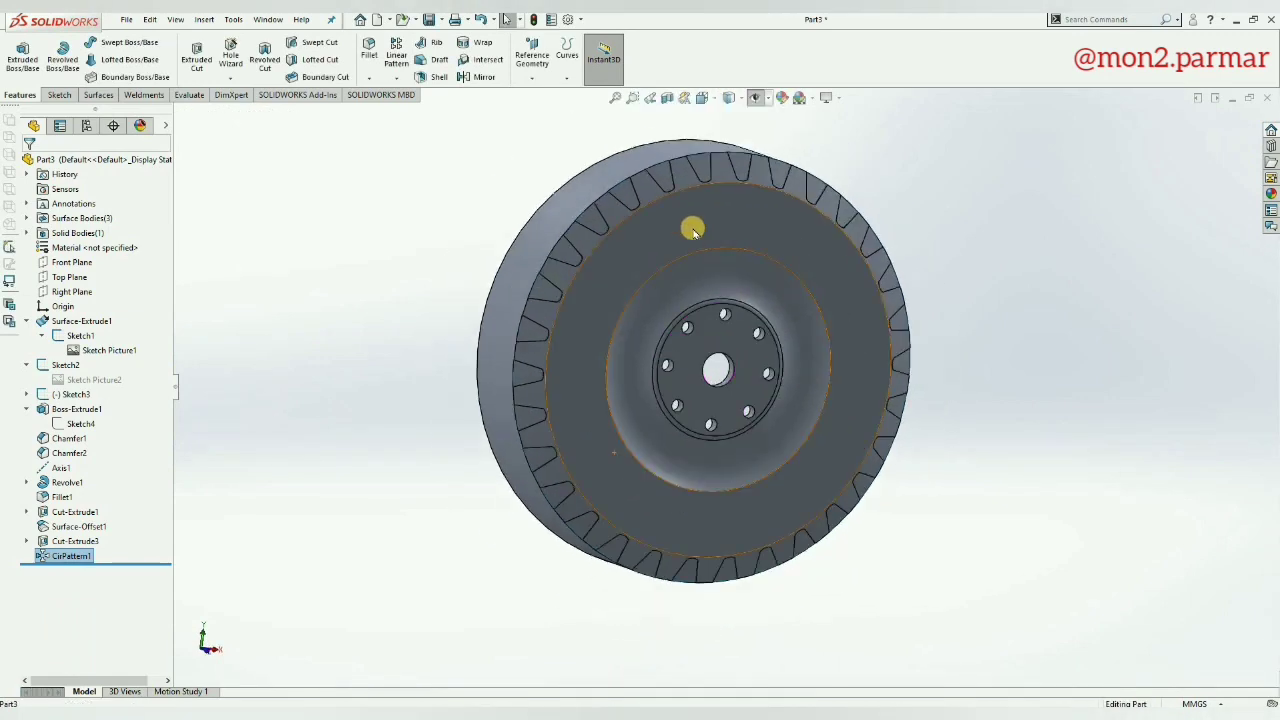
pyautogui.hotkey('ctrl', '7')
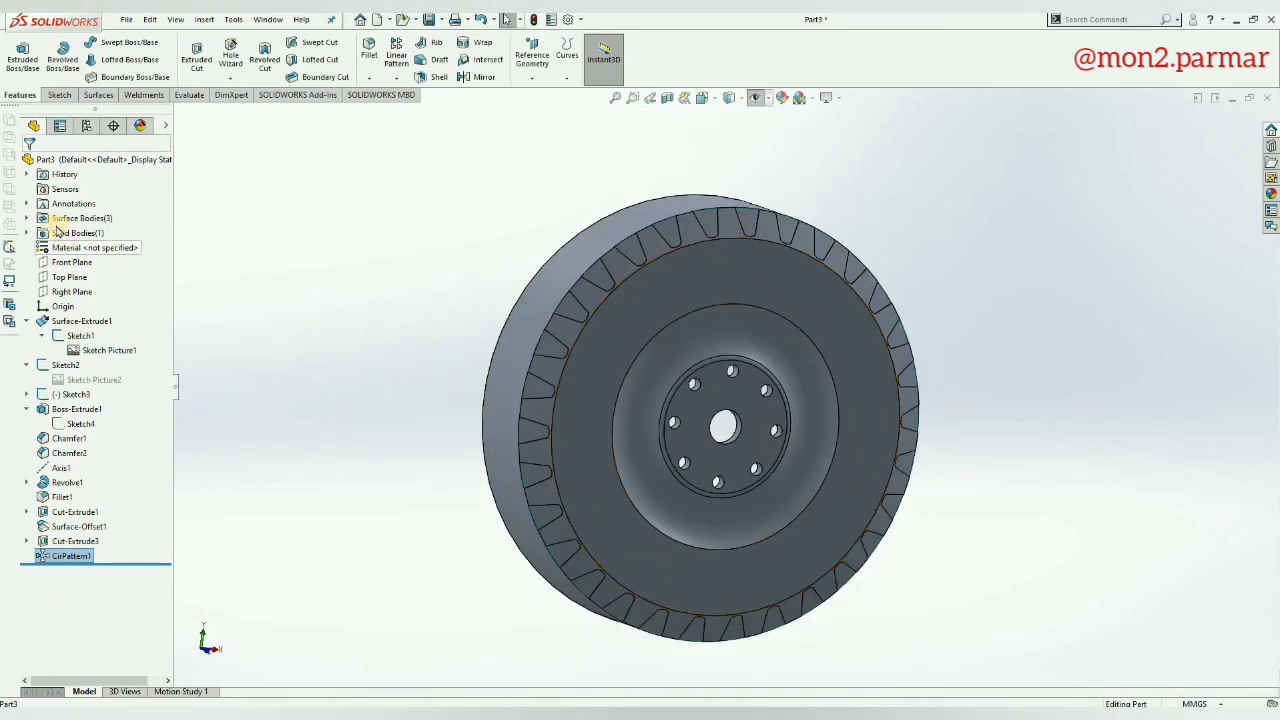
# Step: Hide the surface bodies and view the wheel front-on
pyautogui.doubleClick(62, 218)
pyautogui.click(80, 232)
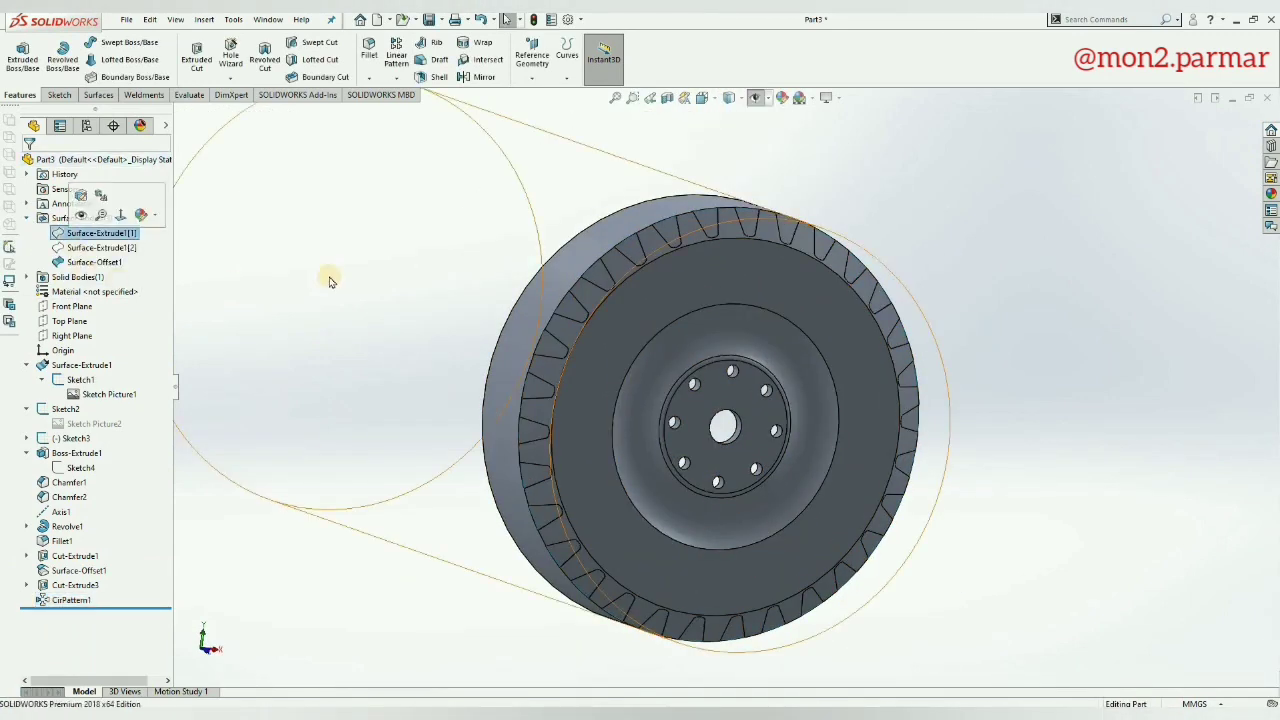
pyautogui.press('Tab')
pyautogui.scroll(2, 534, 534)
pyautogui.scroll(-3, 735, 432)
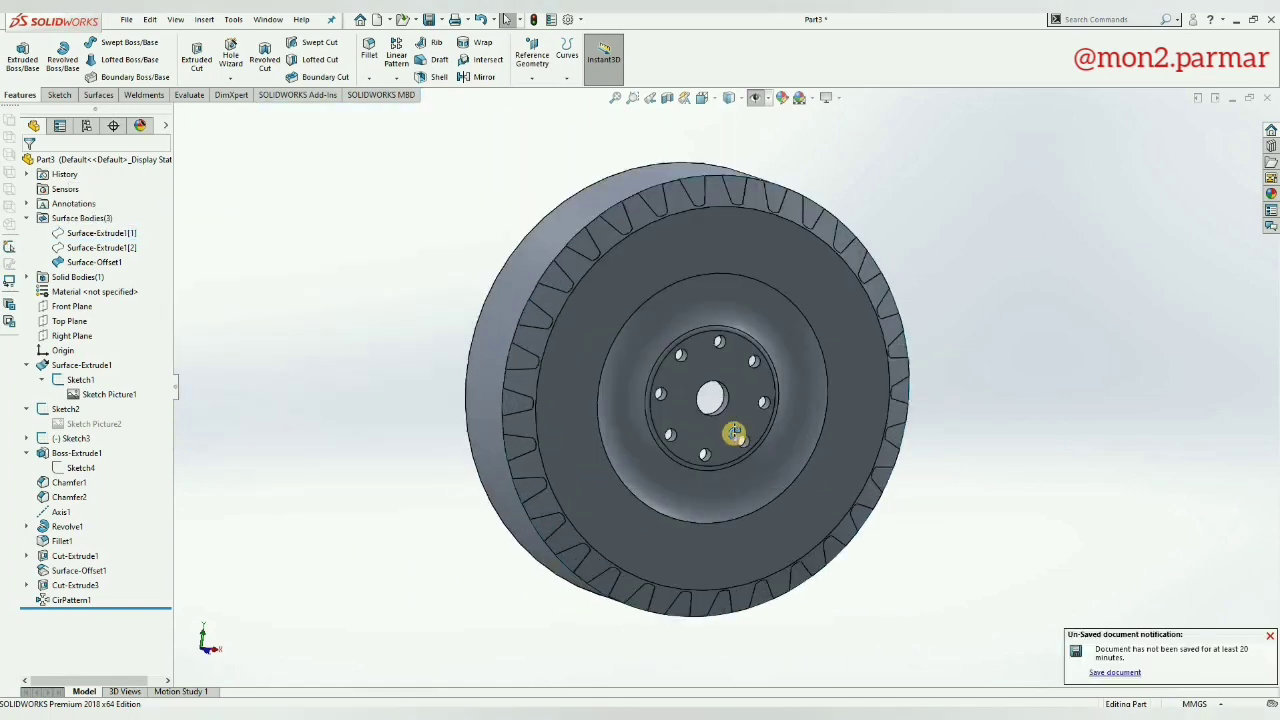
pyautogui.hotkey('ctrl', '1')
# Step: Edit Cut-Extrude3's Sketch7 so the groove profile angle reads 25°, then rebuild
pyautogui.click(27, 585)
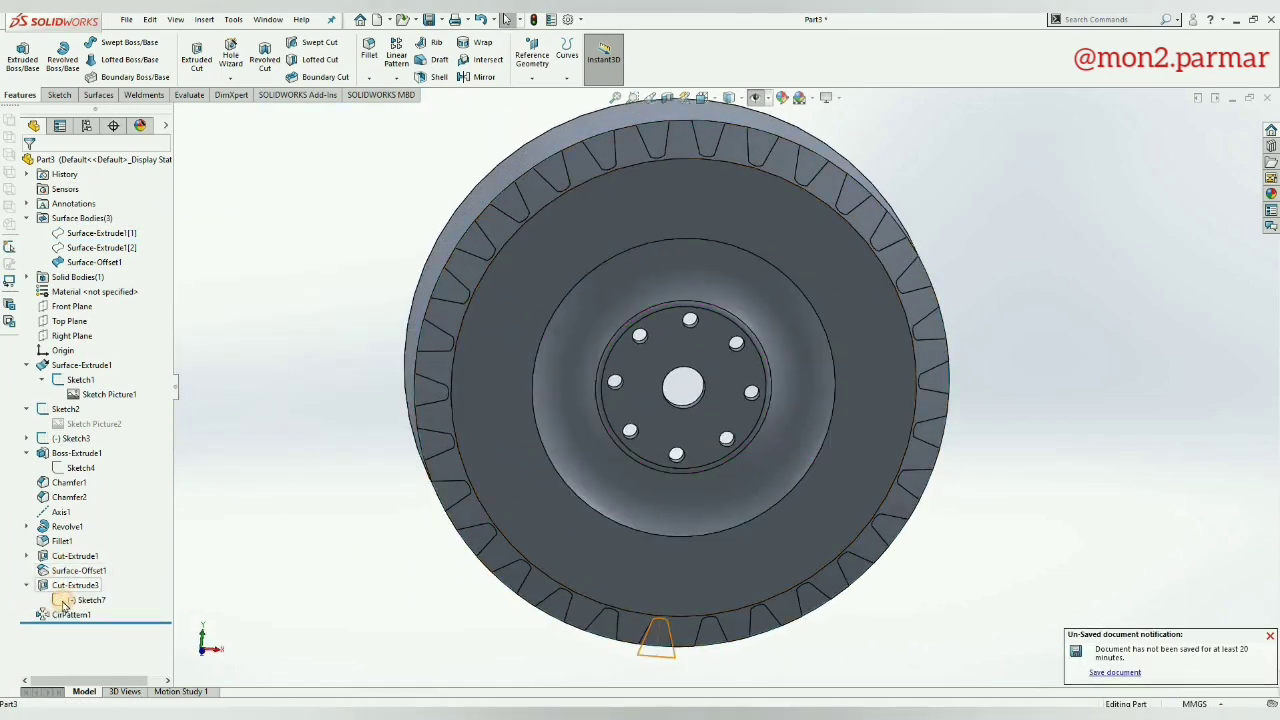
pyautogui.click(62, 605)
pyautogui.click(72, 575)
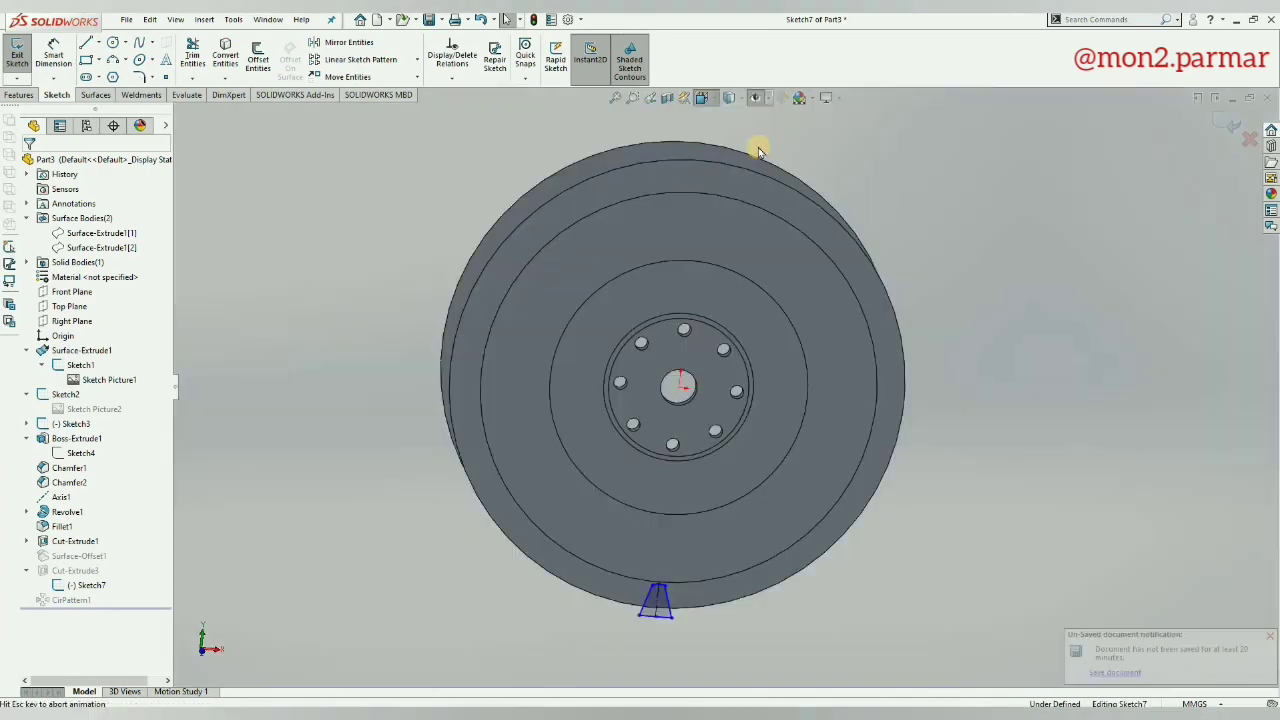
pyautogui.press('space')
pyautogui.click(494, 466)
pyautogui.scroll(5, 486, 463)
pyautogui.scroll(-4, 680, 370)
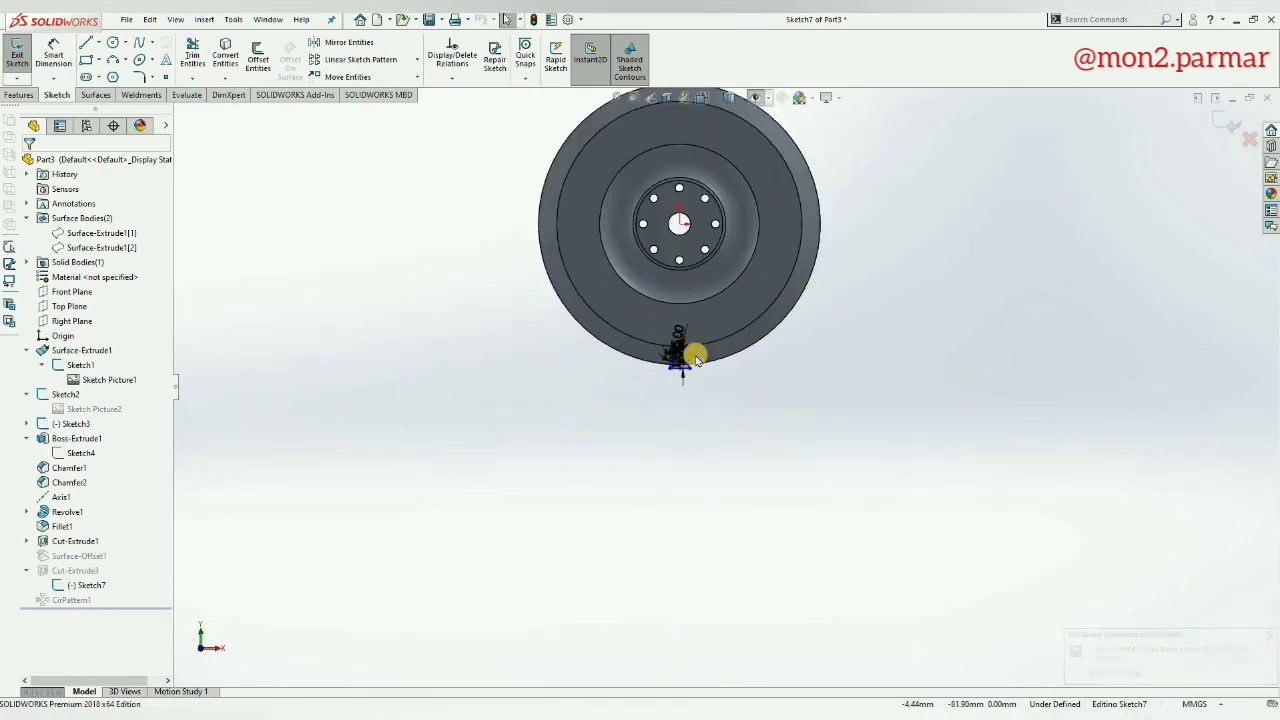
pyautogui.scroll(-3, 696, 358)
pyautogui.scroll(-3, 711, 409)
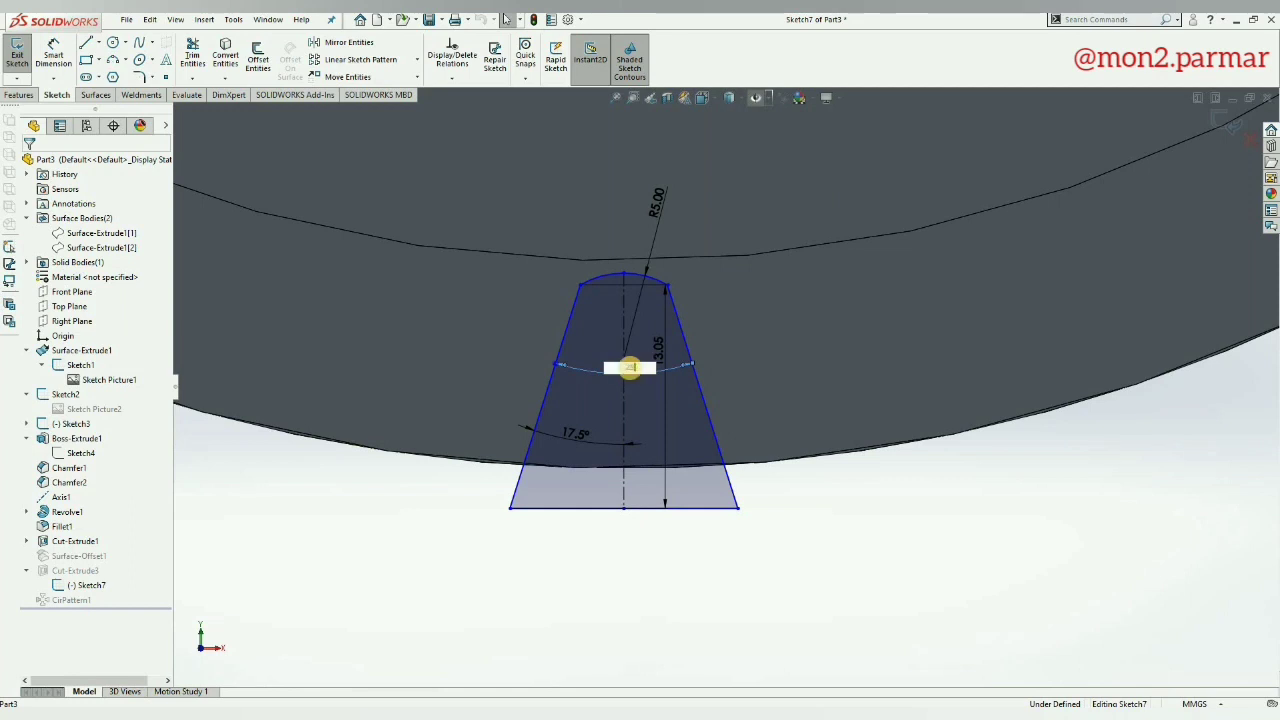
pyautogui.moveTo(628, 368); pyautogui.dragTo(573, 465)
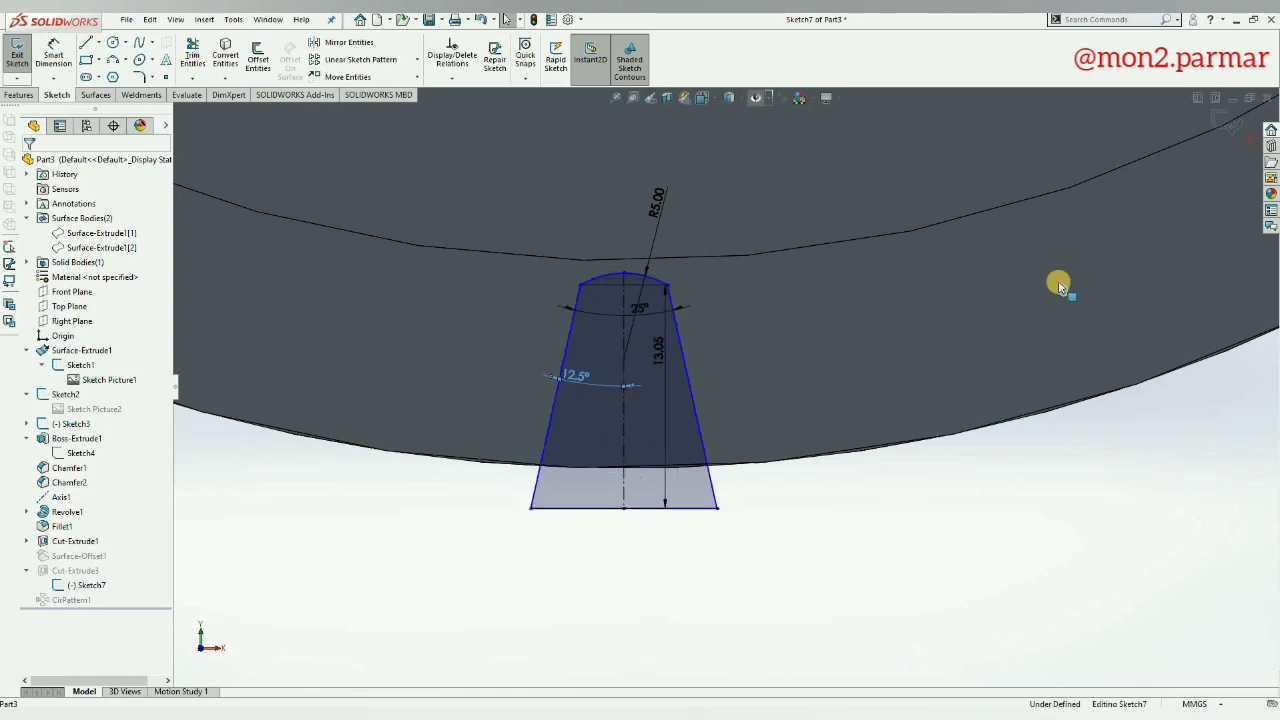
pyautogui.hotkey('ctrl', 'b')
pyautogui.scroll(6, 745, 386)
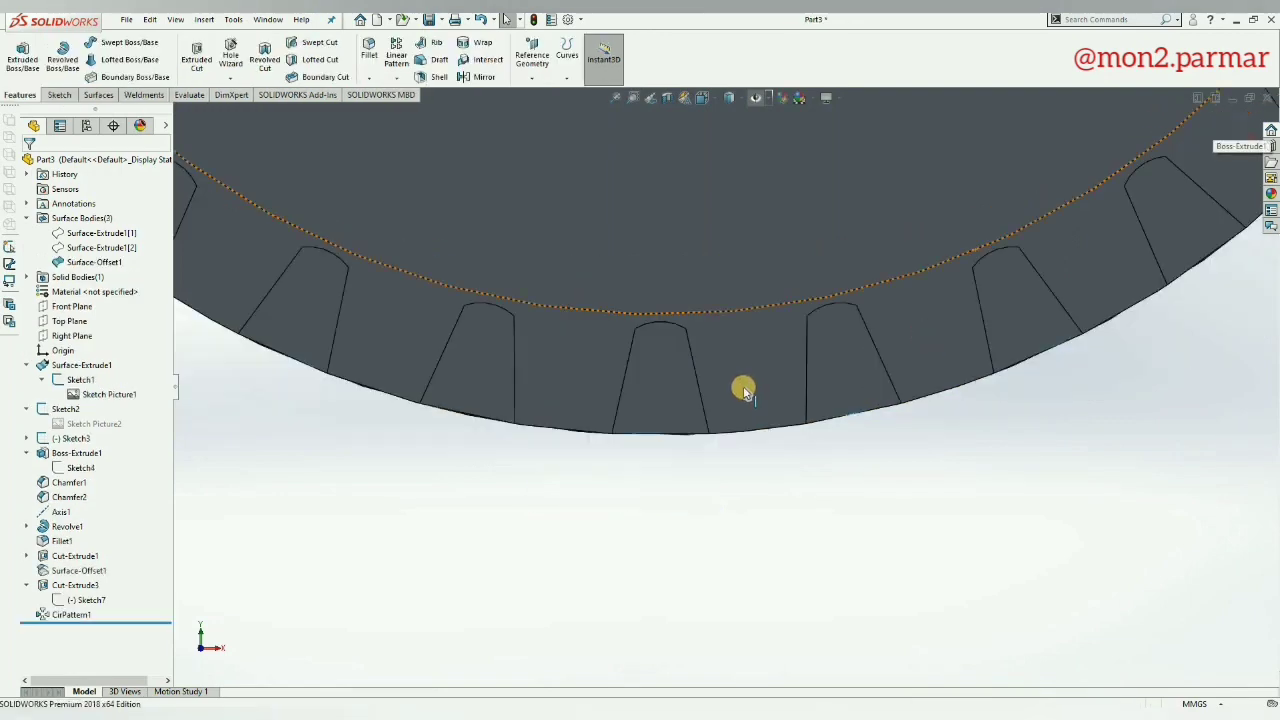
# Step: Start a new sketch on the Top Plane, viewed from the top
pyautogui.click(899, 233)
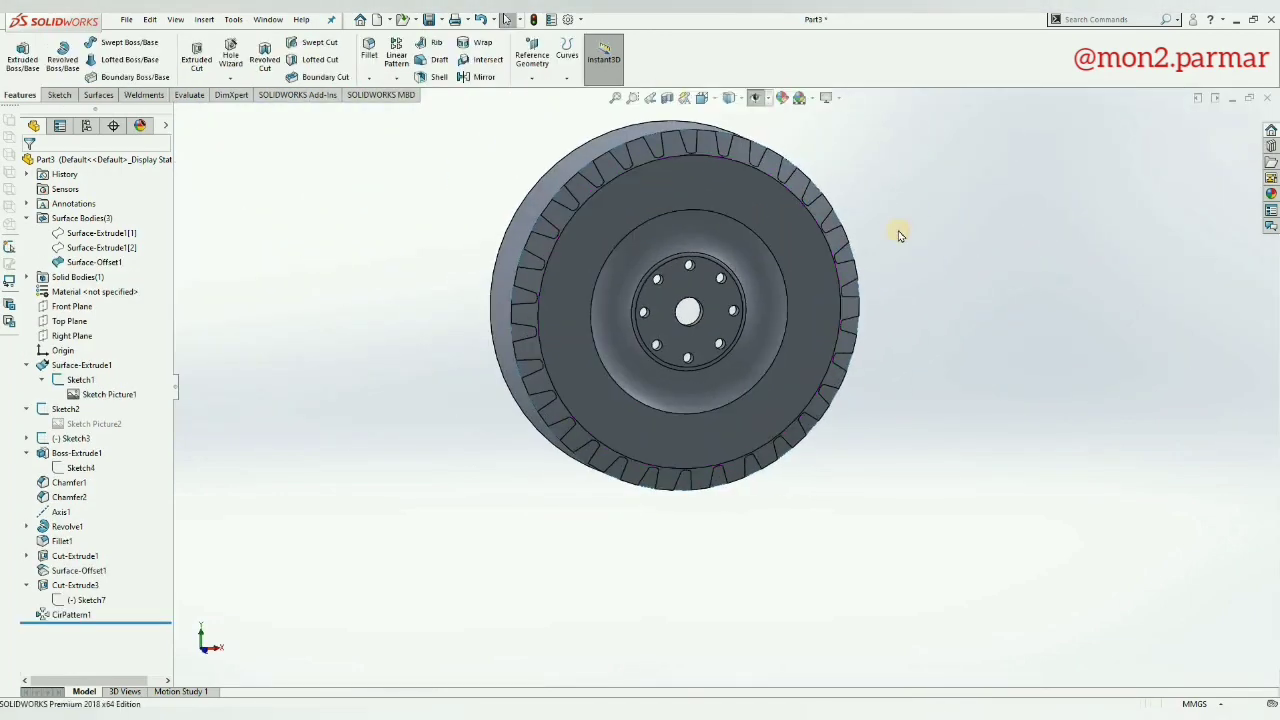
pyautogui.moveTo(545, 233)
pyautogui.mouseDown(button='middle')
pyautogui.moveTo(523, 237)
pyautogui.moveTo(743, 249)
pyautogui.moveTo(800, 286)
pyautogui.moveTo(832, 413)
pyautogui.moveTo(703, 112)
pyautogui.mouseUp(button='middle')
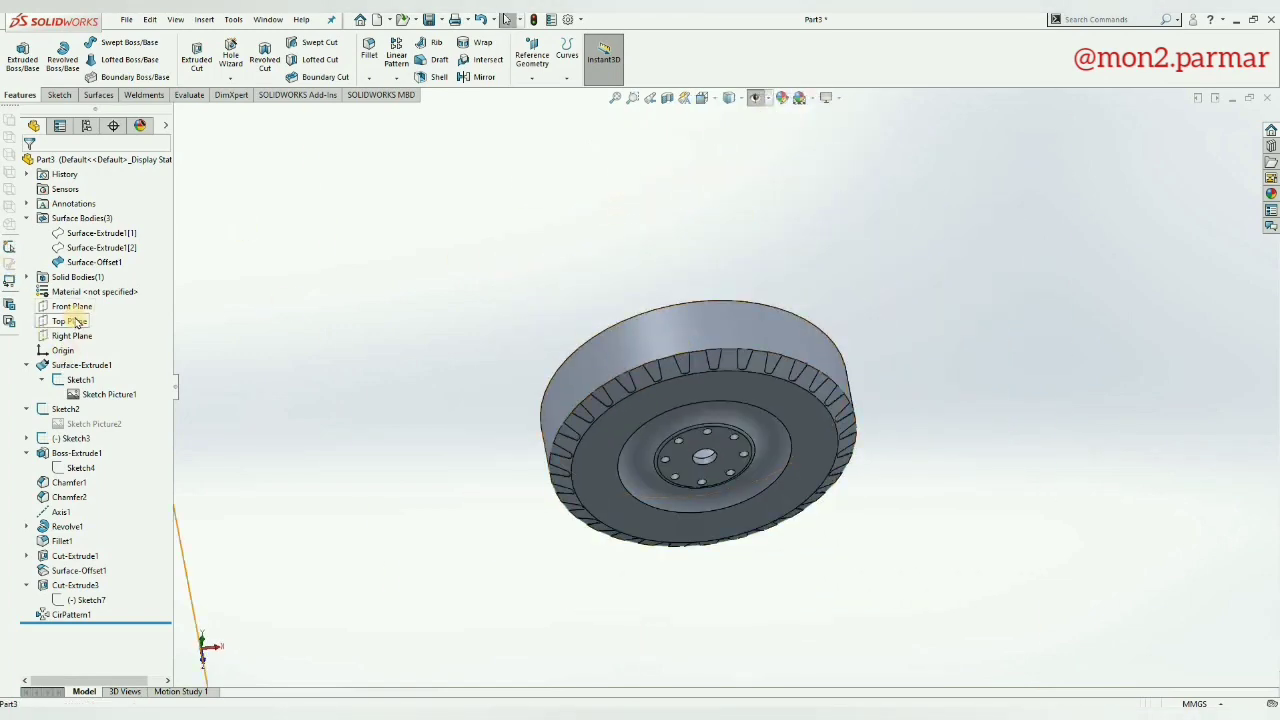
pyautogui.hotkey('ctrl', '2')
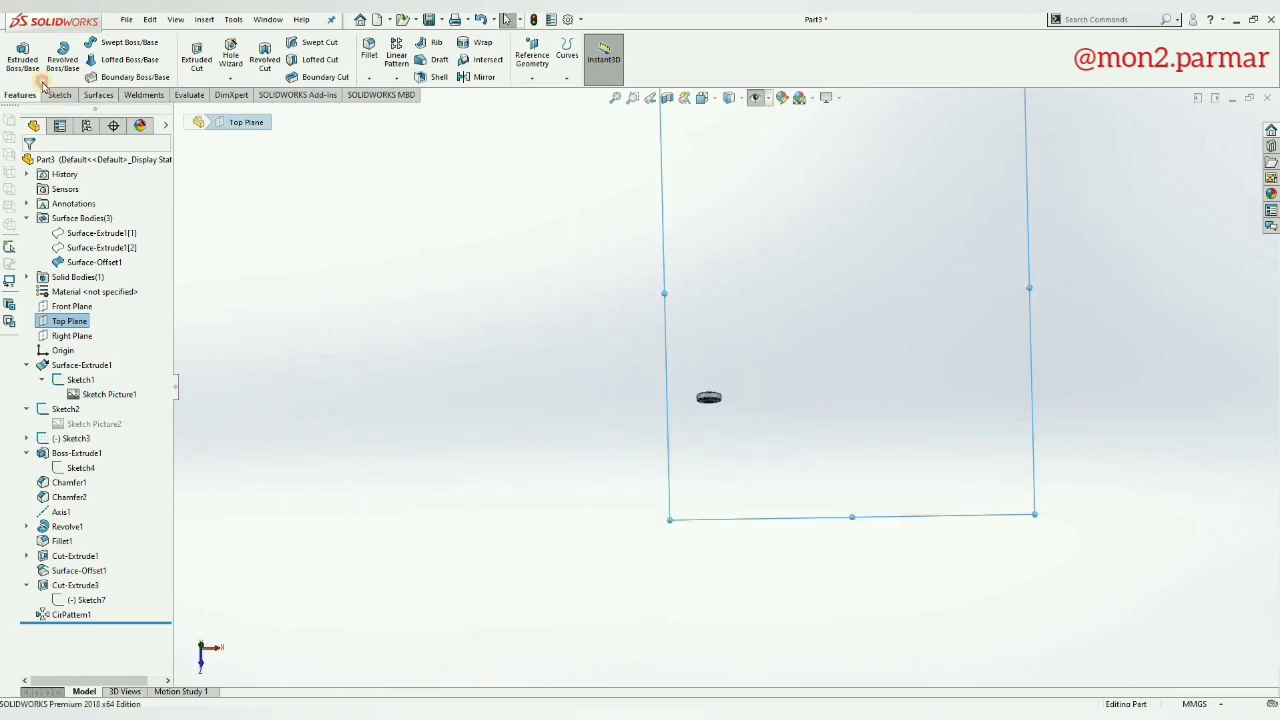
pyautogui.hotkey('ctrl', '5')
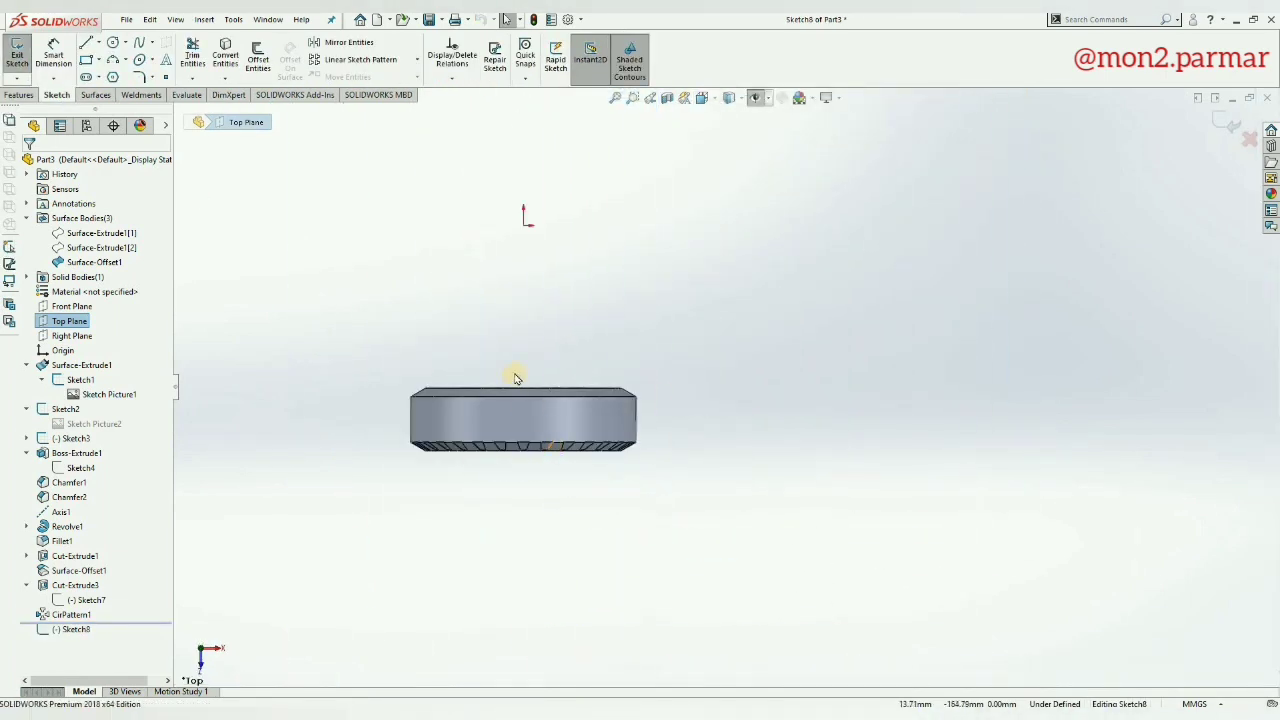
pyautogui.scroll(-3, 515, 377)
# Step: Draw a vertical construction line across the tread and exit the sketch
pyautogui.click(100, 42)
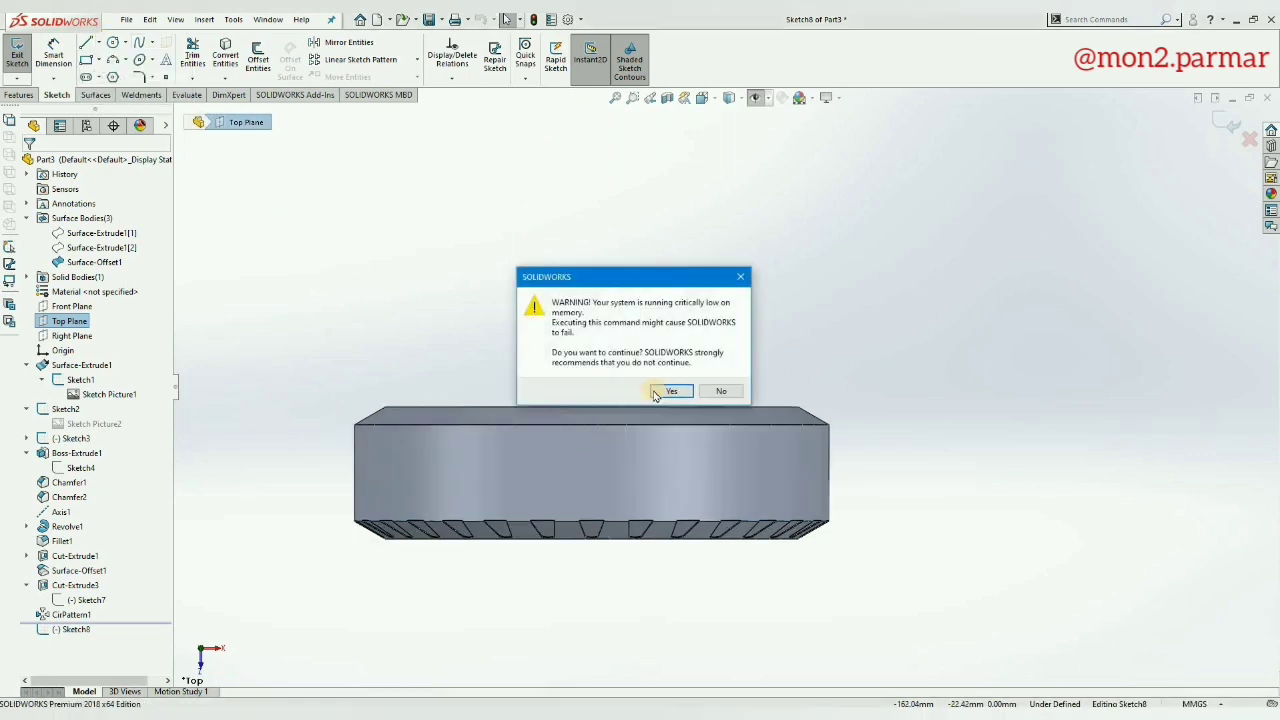
pyautogui.press('Return')
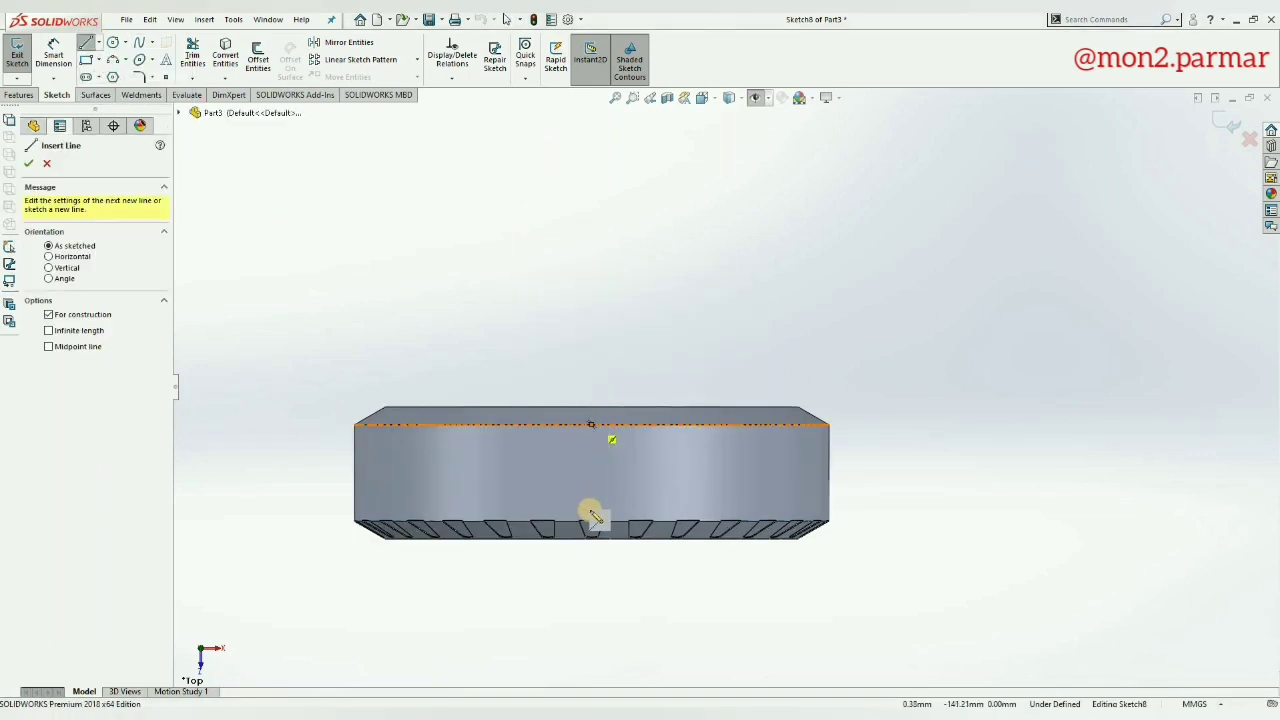
pyautogui.click(593, 515)
pyautogui.scroll(-3, 608, 471)
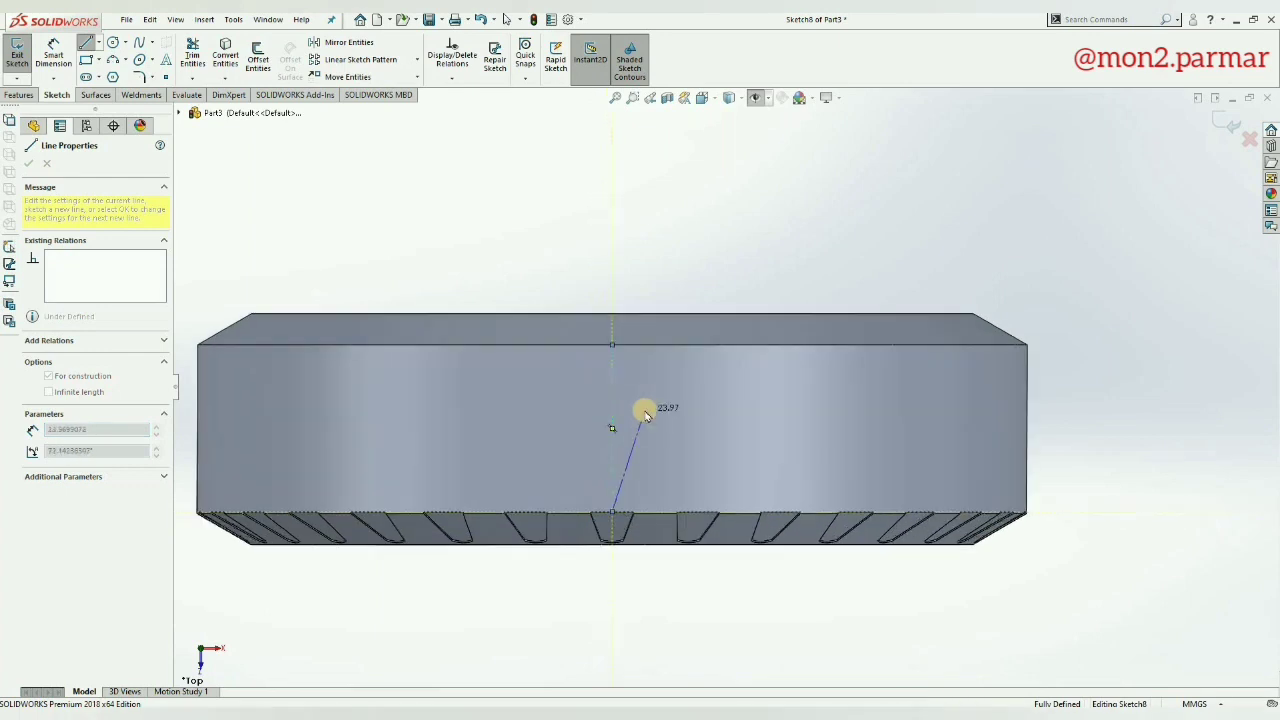
pyautogui.press('Escape')
pyautogui.scroll(2, 608, 397)
pyautogui.scroll(-2, 608, 397)
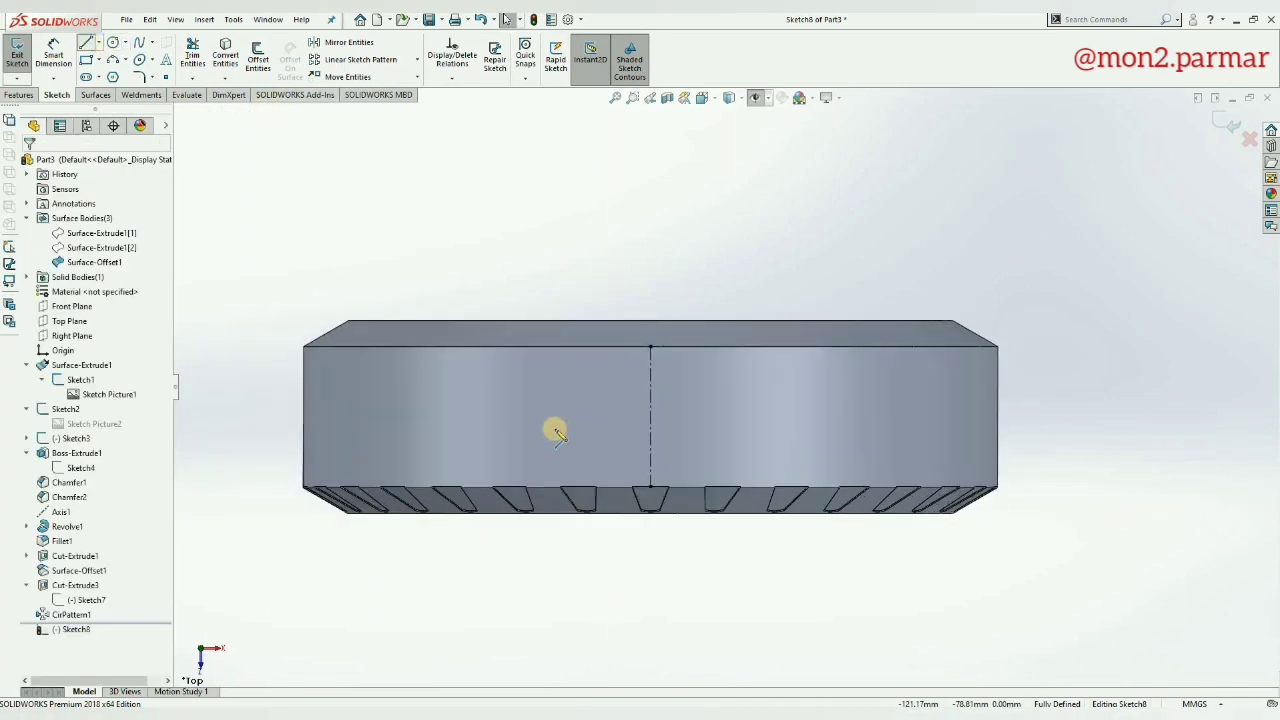
pyautogui.click(578, 487)
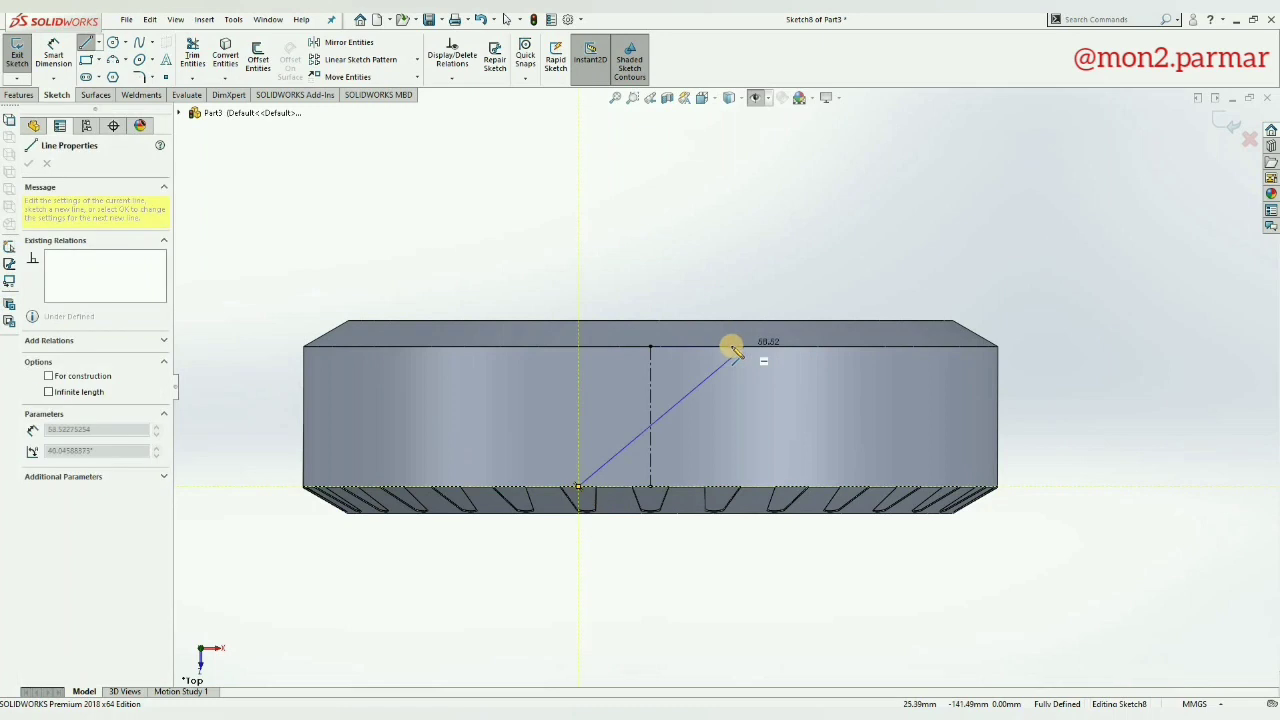
pyautogui.click(1227, 121)
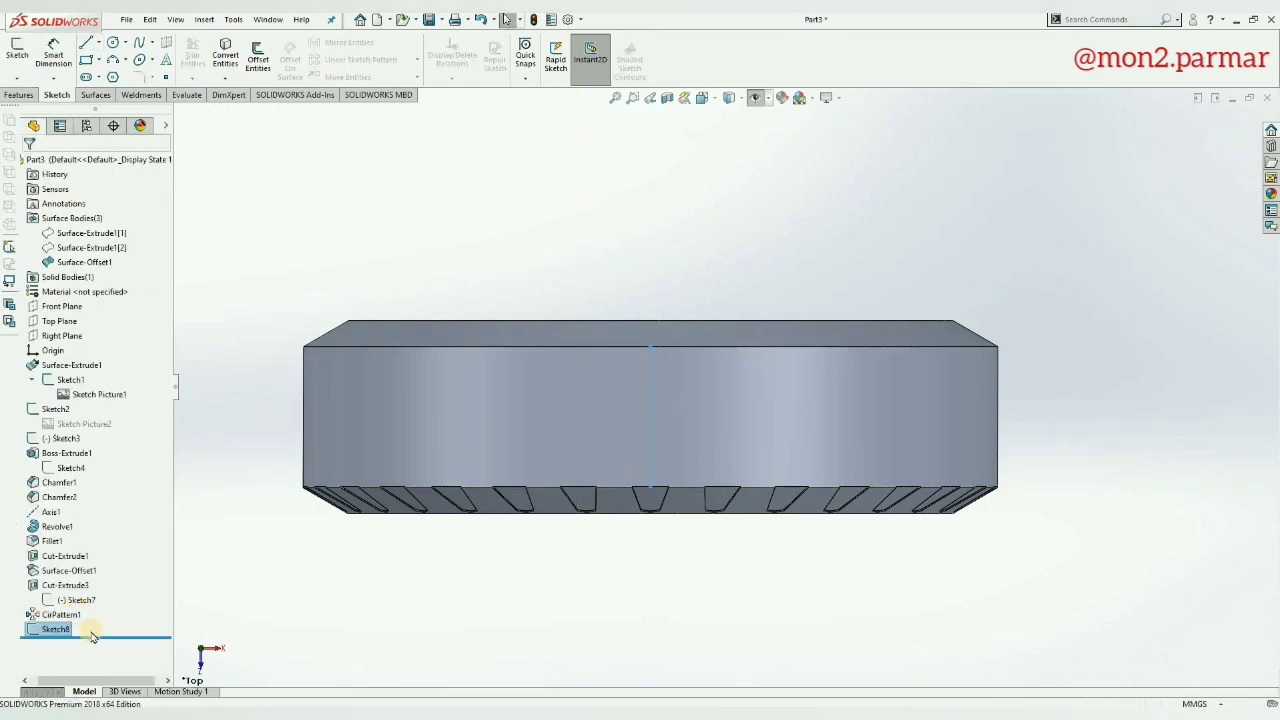
# Step: Roll the model back to before the new sketch, abandoning a mirror attempt
pyautogui.moveTo(99, 625); pyautogui.dragTo(99, 620)
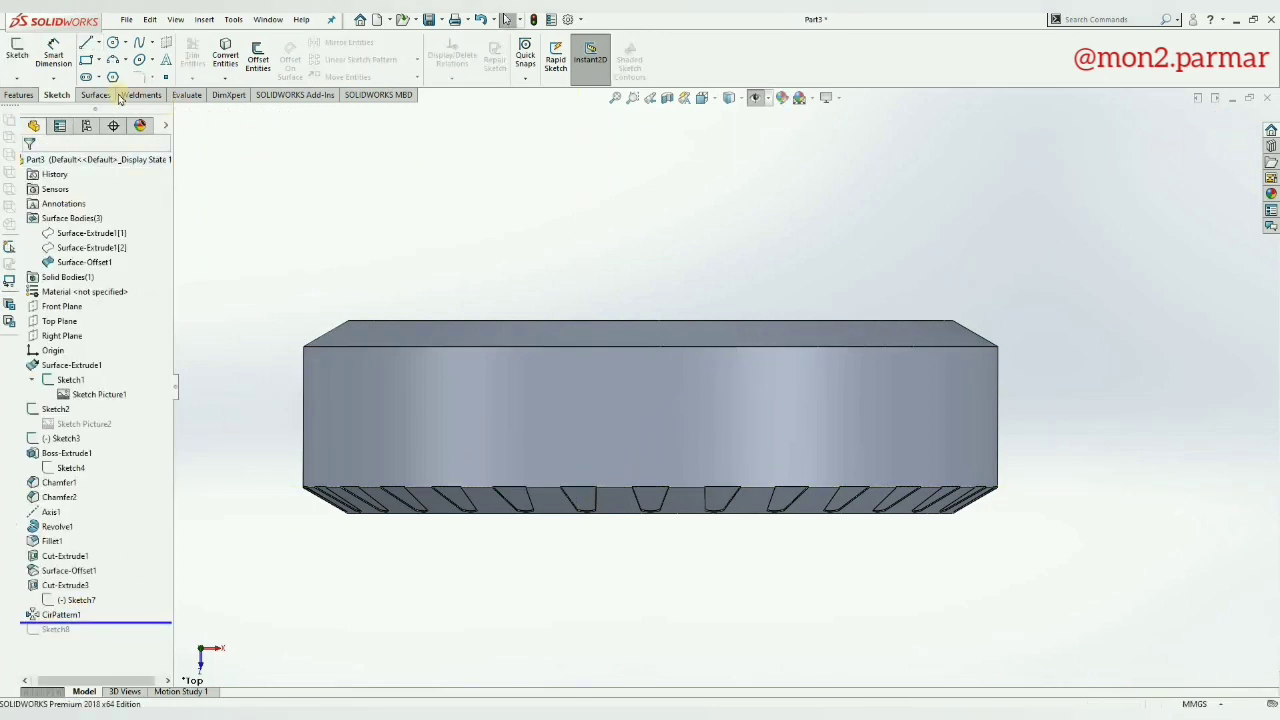
pyautogui.click(484, 77)
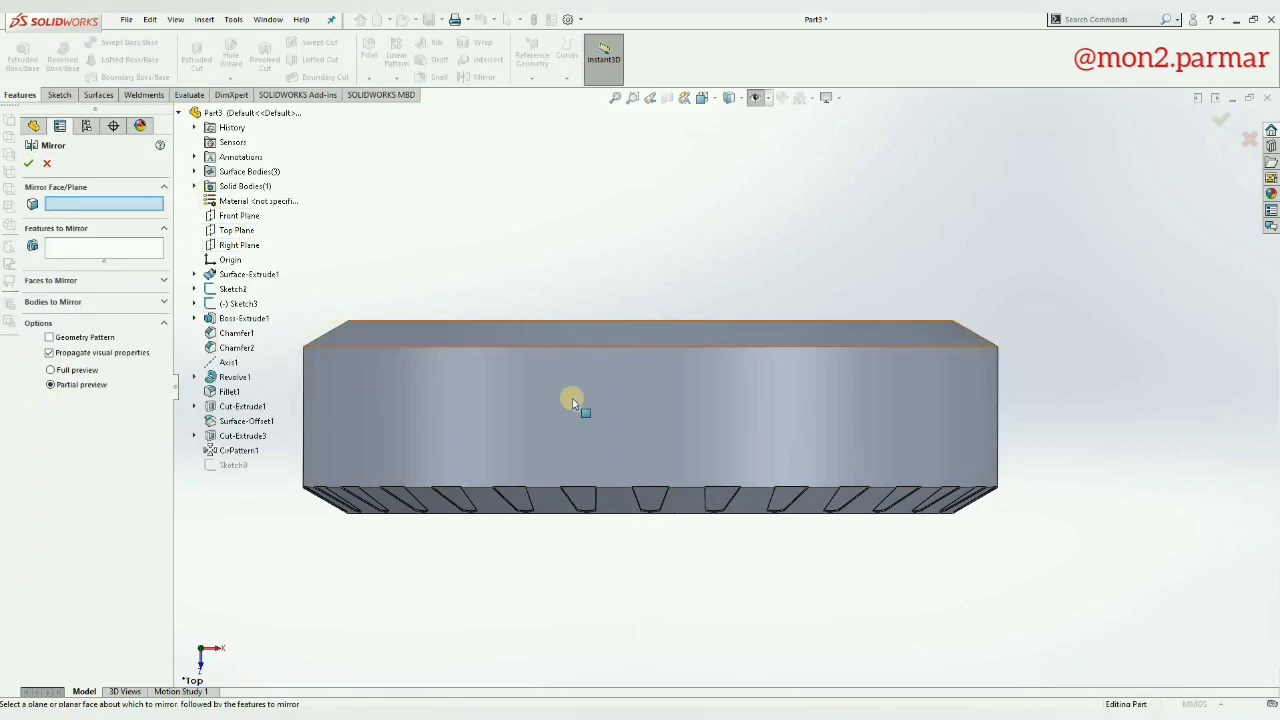
pyautogui.scroll(3, 571, 400)
pyautogui.press('Escape')
# Step: Create a reference plane from two wheel faces with a 0.50mm offset
pyautogui.click(532, 78)
pyautogui.click(544, 94)
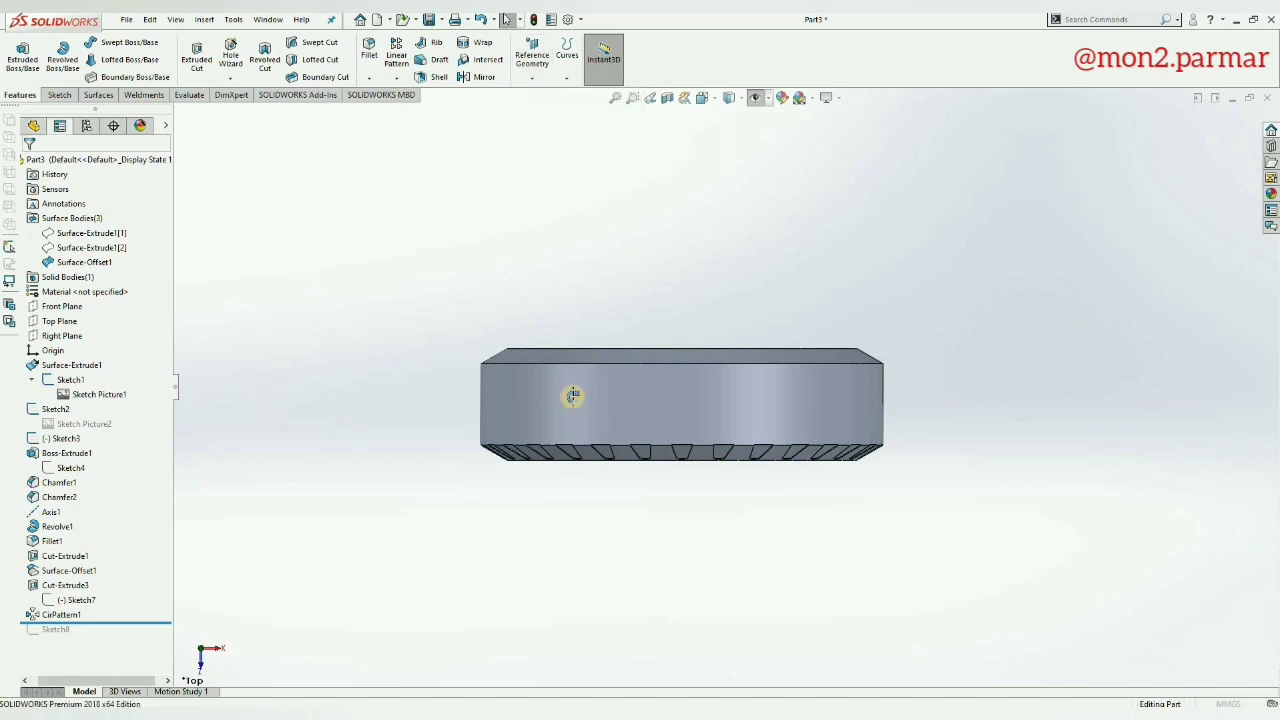
pyautogui.moveTo(571, 394)
pyautogui.mouseDown(button='middle')
pyautogui.moveTo(586, 357)
pyautogui.moveTo(588, 490)
pyautogui.moveTo(548, 494)
pyautogui.mouseUp(button='middle')
pyautogui.click(586, 357)
pyautogui.click(588, 492)
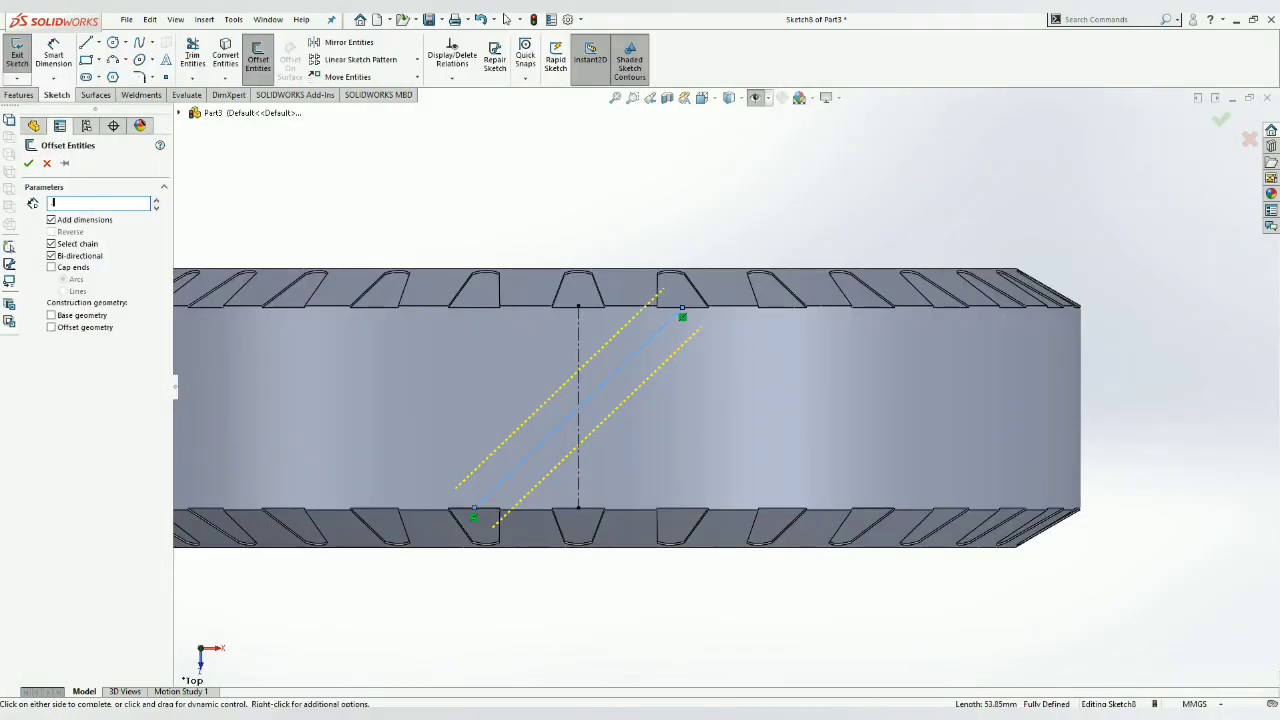
pyautogui.write('0.50mm')
pyautogui.press('Return')
pyautogui.scroll(-3, 497, 450)
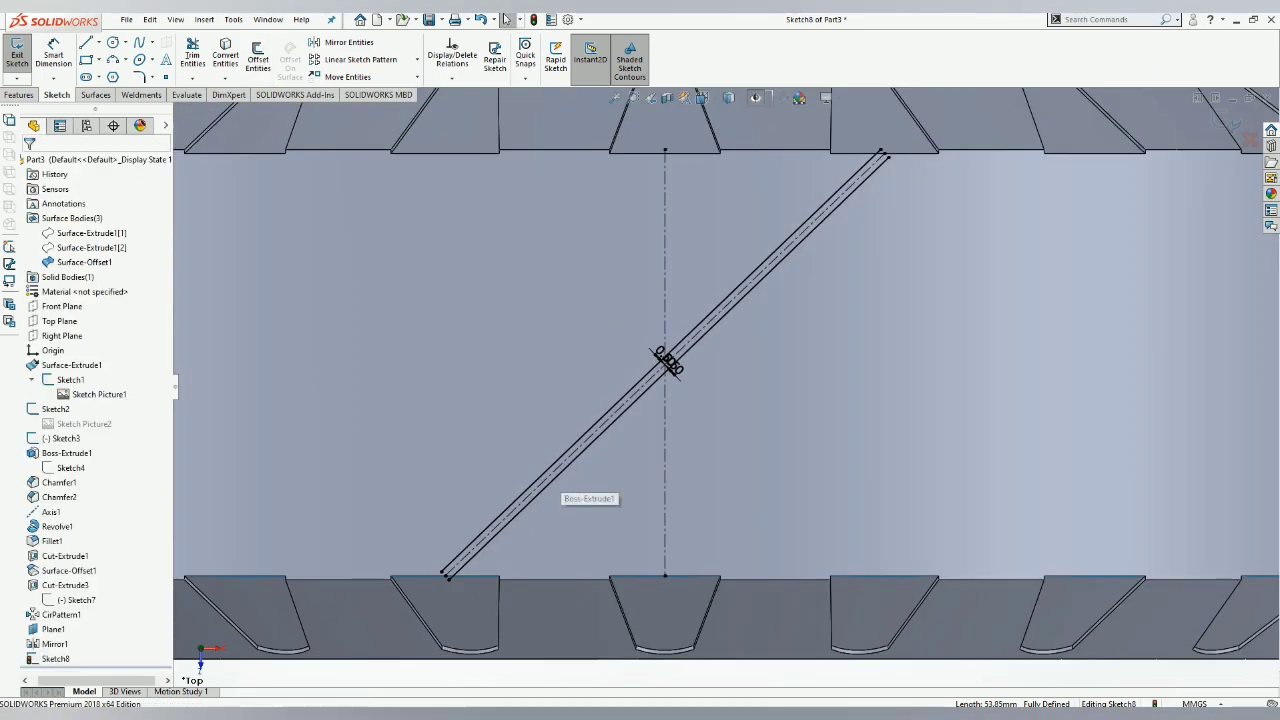
pyautogui.scroll(-4, 425, 590)
pyautogui.scroll(-1, 520, 500)
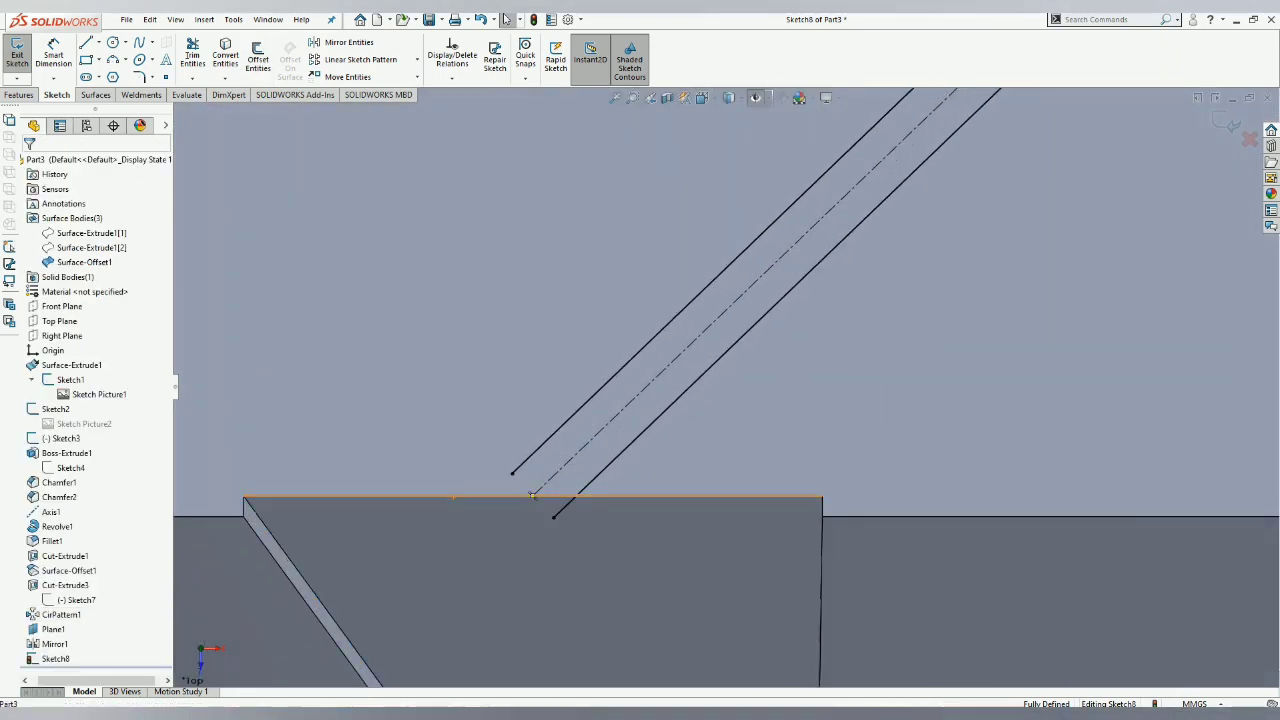
# Step: Power-trim Sketch8's diagonal slot lines so they end at the tread edge
pyautogui.click(192, 77)
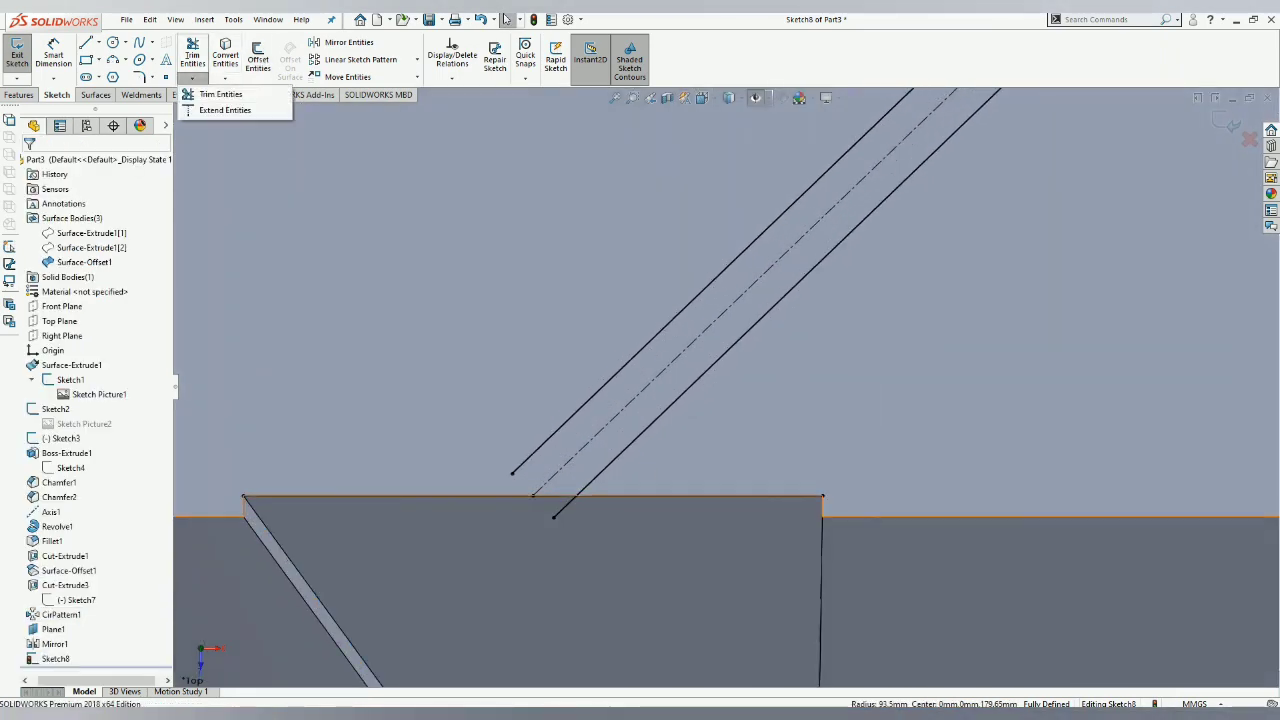
pyautogui.click(200, 94)
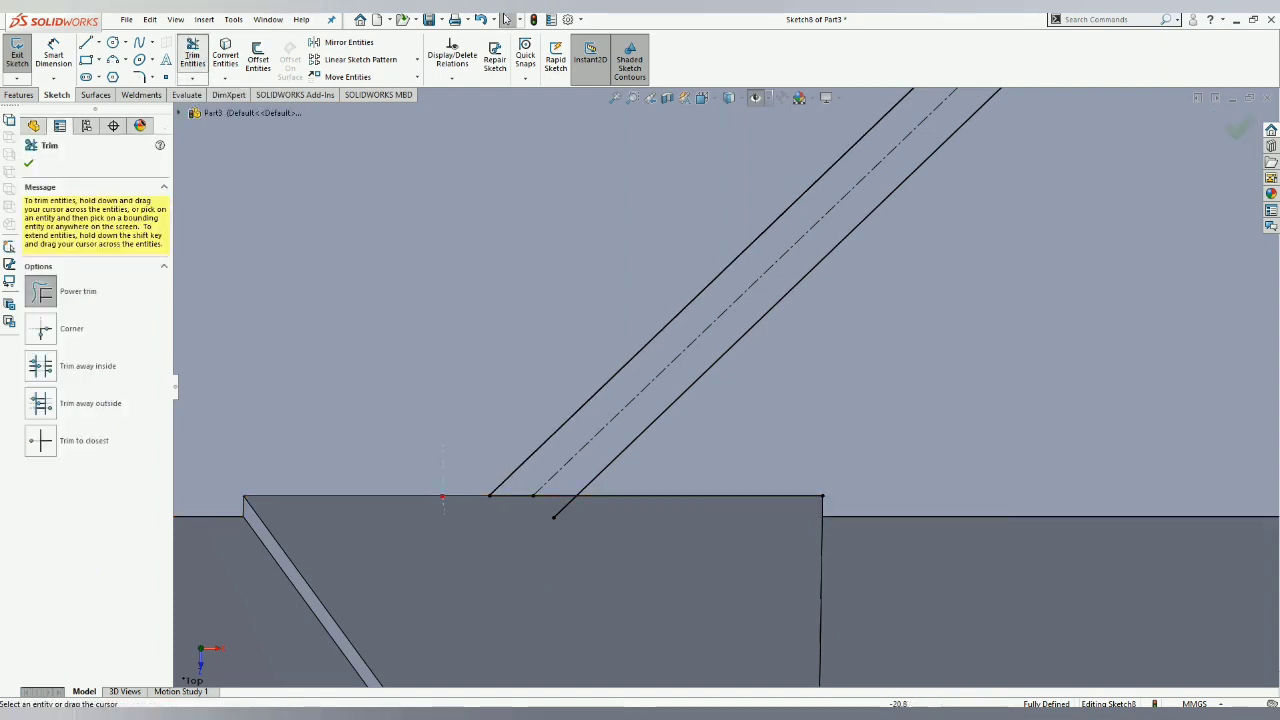
pyautogui.scroll(2, 700, 400)
pyautogui.scroll(2, 700, 400)
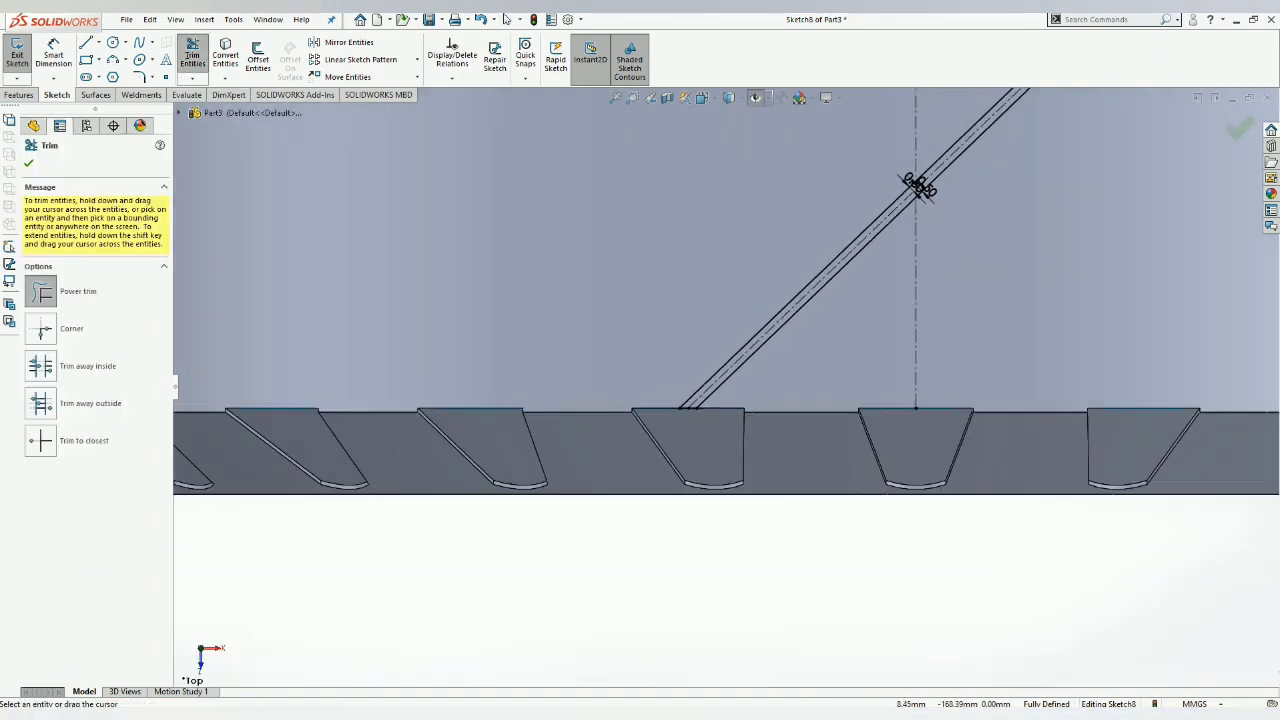
pyautogui.scroll(2, 700, 400)
pyautogui.scroll(-4, 700, 300)
pyautogui.scroll(2, 859, 246)
pyautogui.press('Escape')
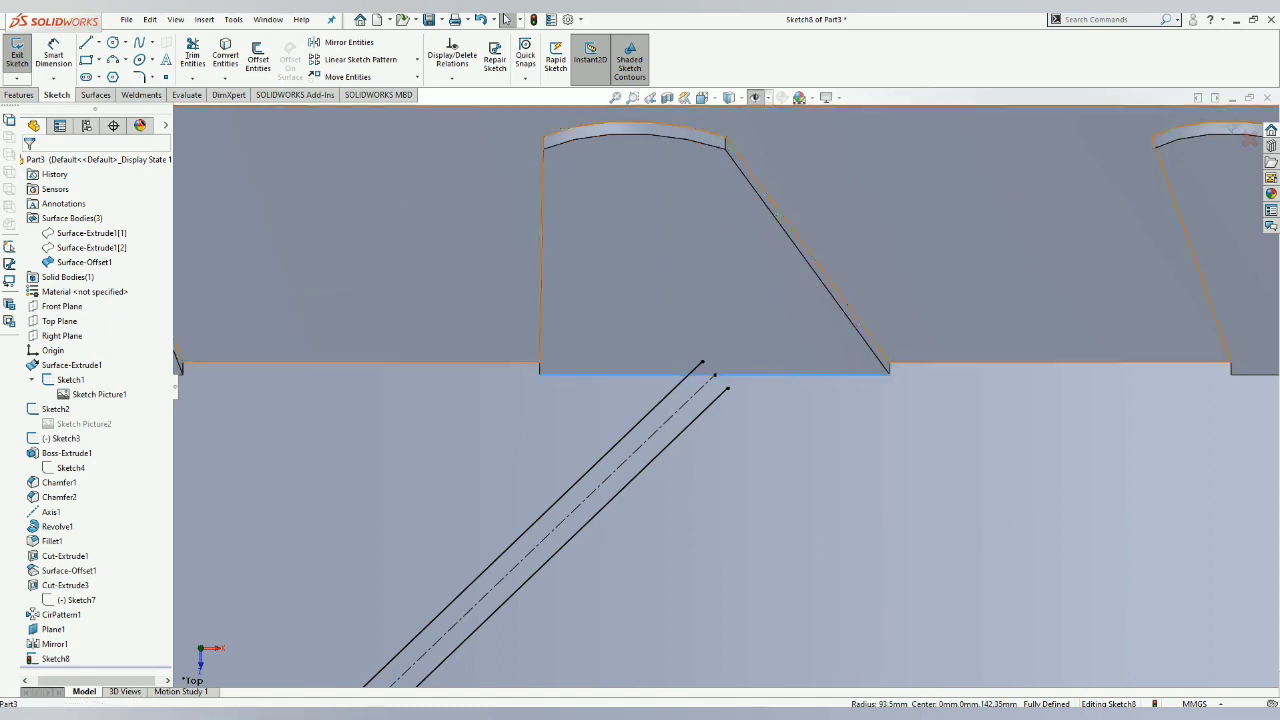
pyautogui.click(192, 77)
pyautogui.click(220, 94)
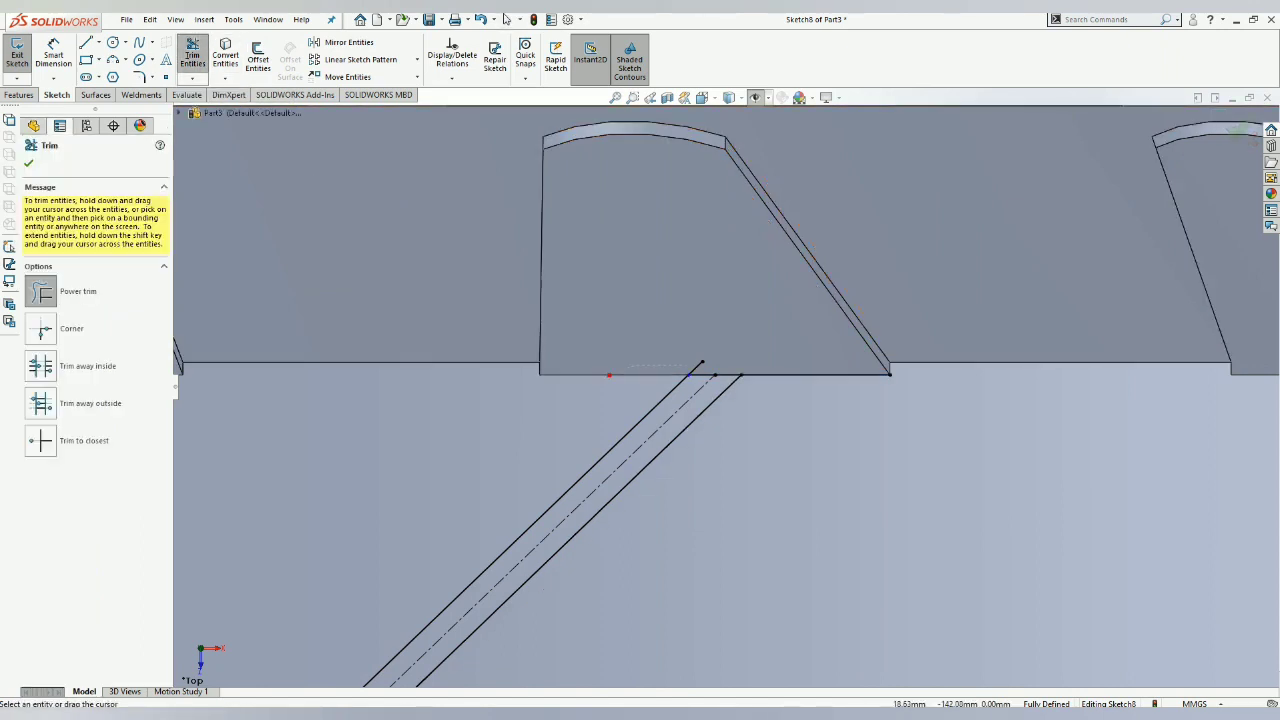
pyautogui.scroll(-2, 560, 540)
pyautogui.scroll(-2, 560, 540)
pyautogui.press('Escape')
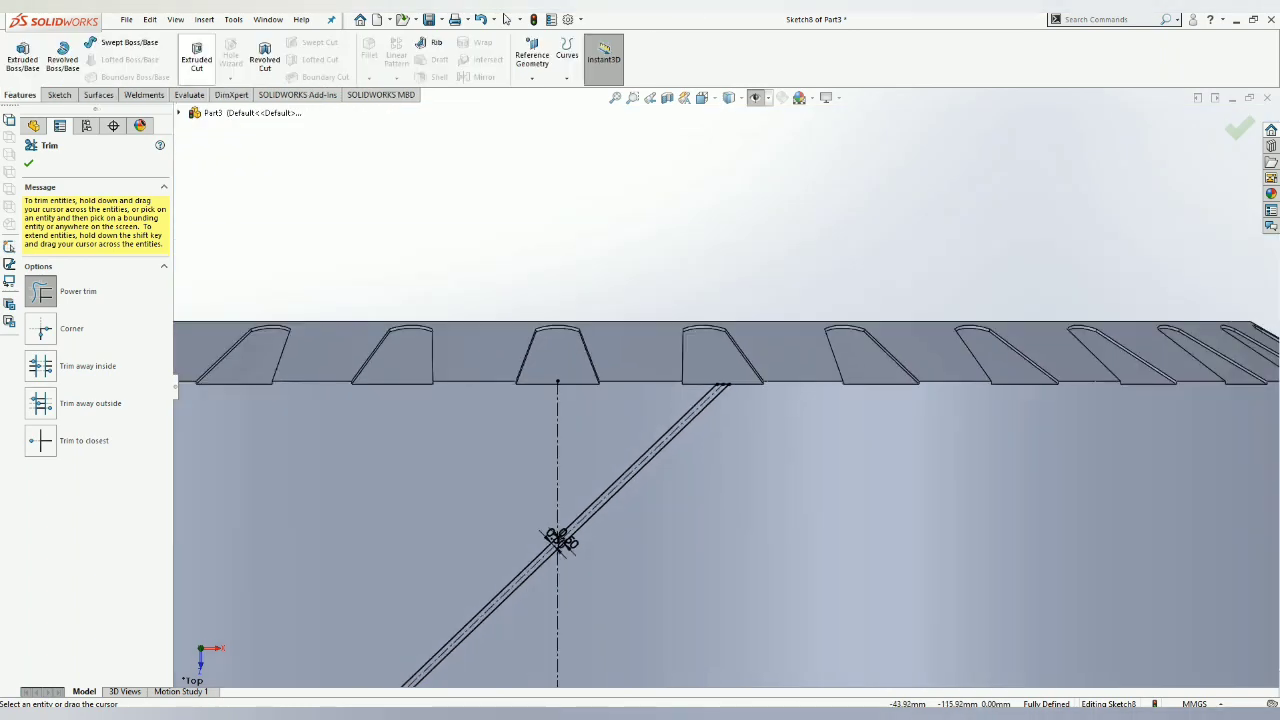
# Step: Cancel the extruded cut and leave the slot sketch
pyautogui.click(196, 55)
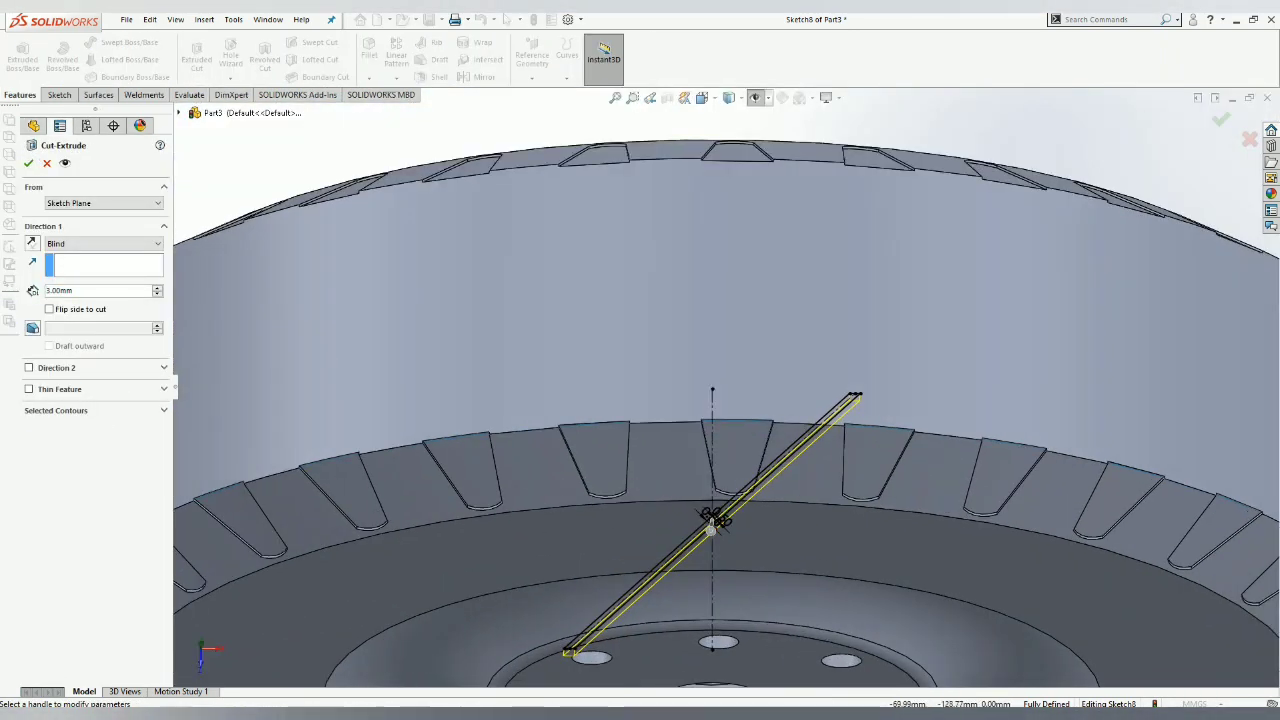
pyautogui.press('Escape')
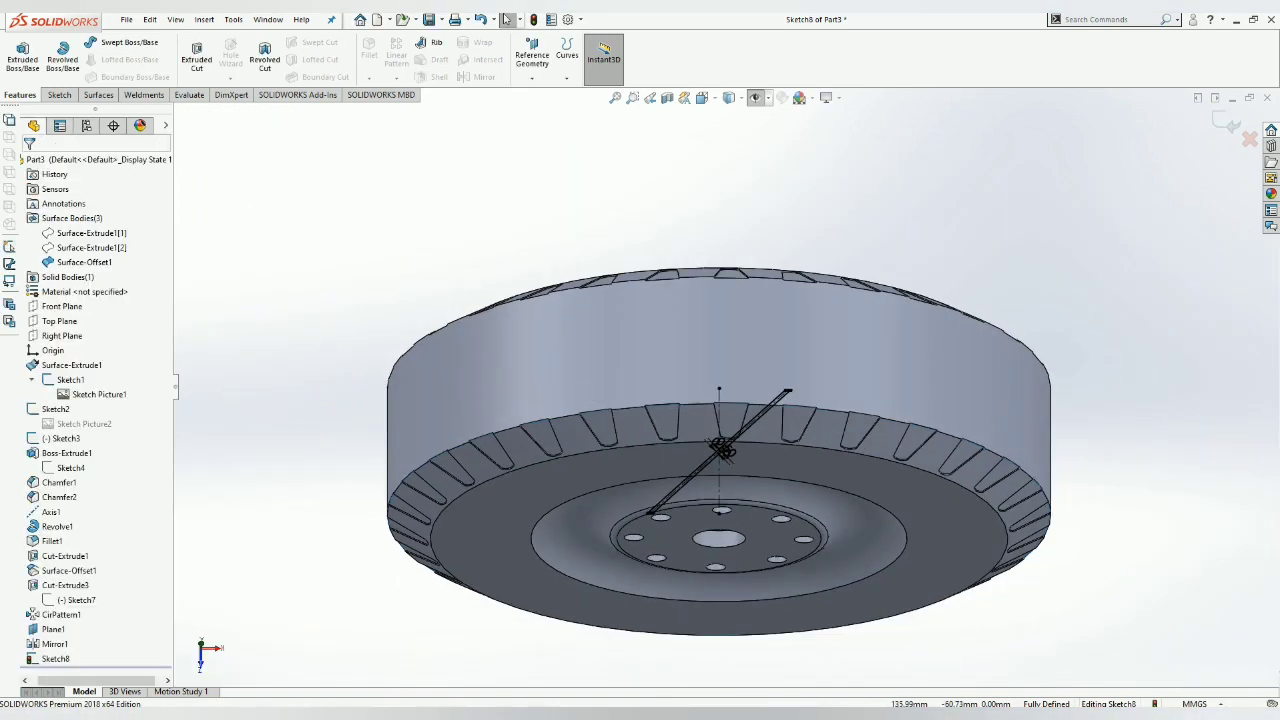
pyautogui.click(1225, 122)
# Step: Offset the wheel's outer cylindrical face by 0.60 mm as Surface-Offset2
pyautogui.click(97, 94)
pyautogui.click(295, 59)
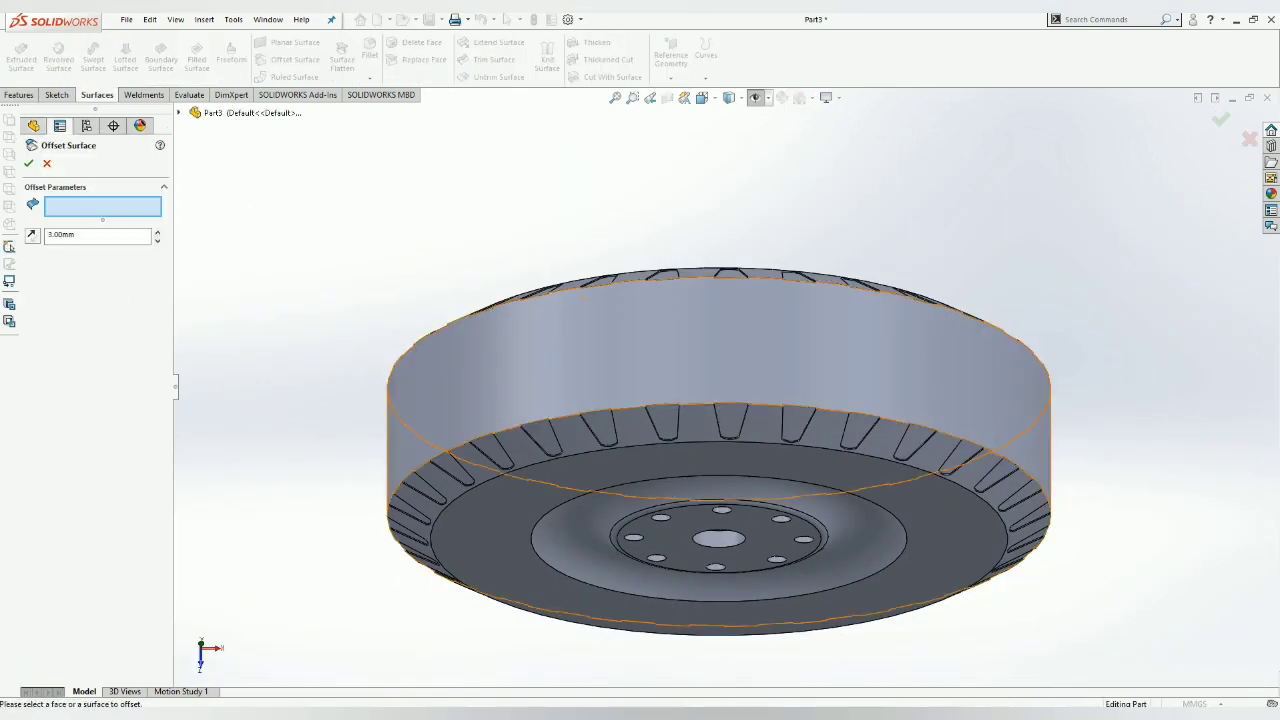
pyautogui.click(720, 330)
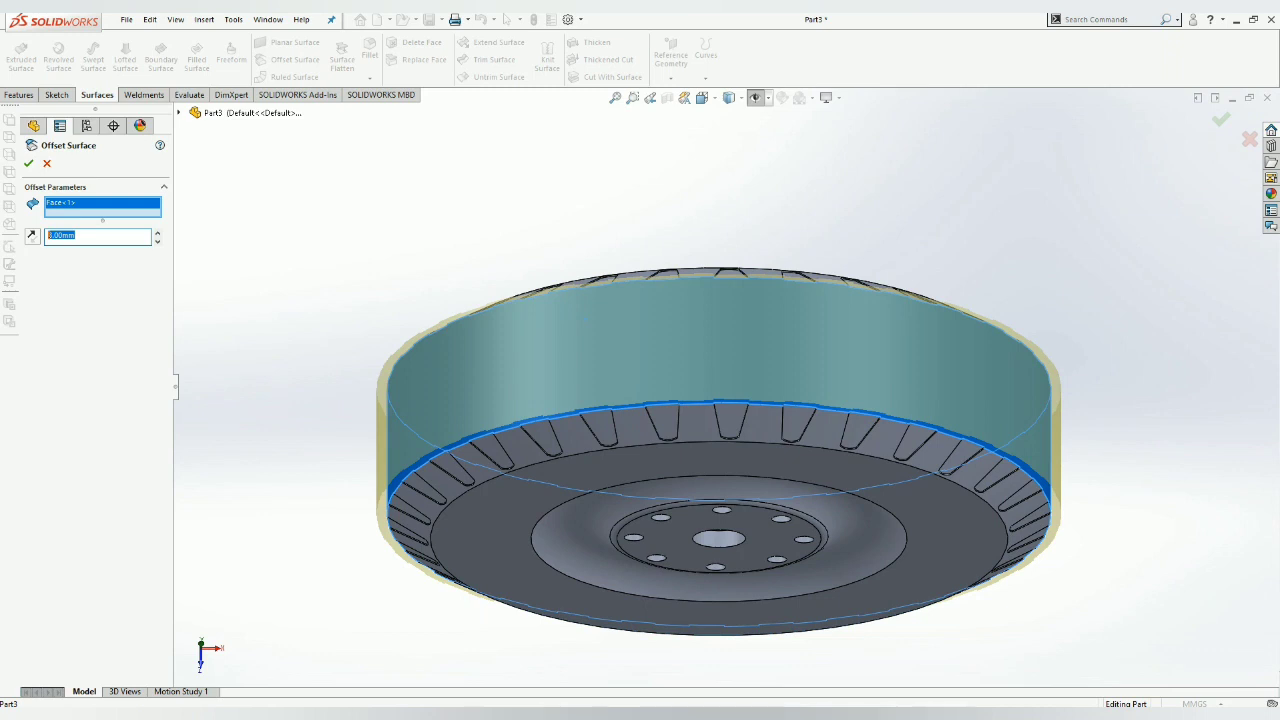
pyautogui.write('0.6')
pyautogui.press('Return')
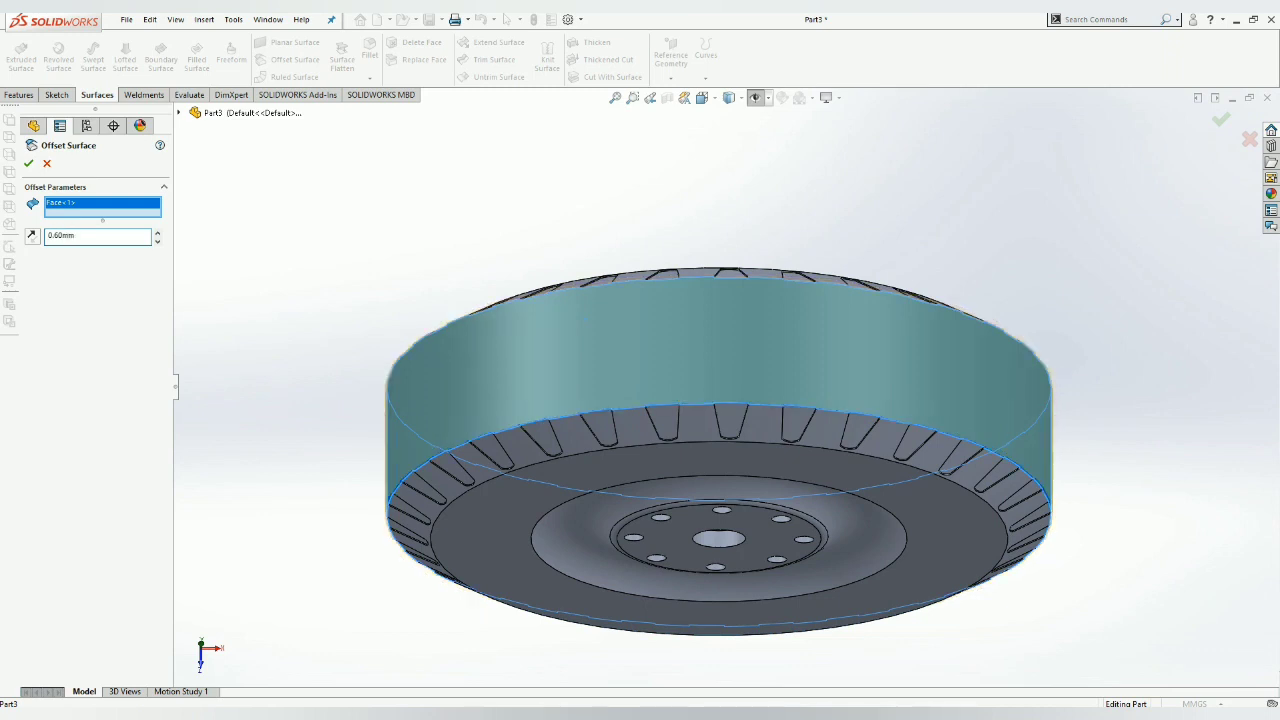
pyautogui.click(28, 163)
pyautogui.click(55, 644)
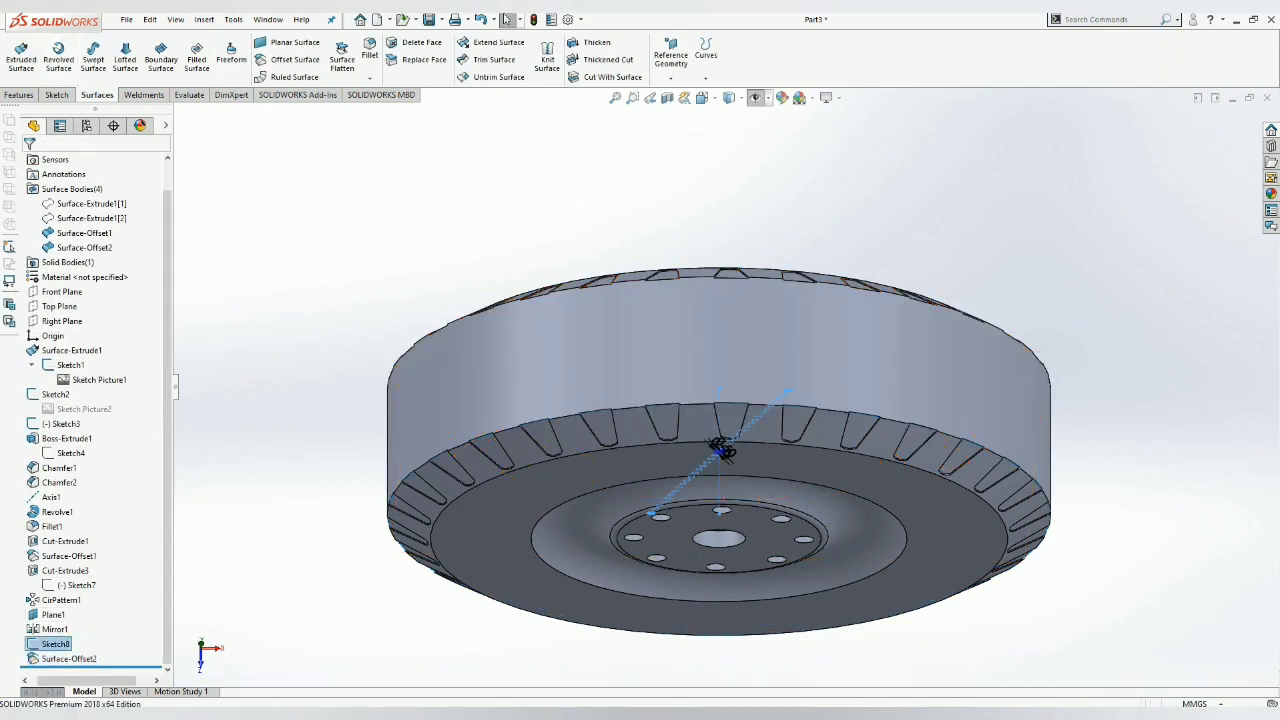
# Step: Start an extruded cut on Sketch8 beginning from a surface, viewed from the front
pyautogui.click(19, 94)
pyautogui.click(196, 55)
pyautogui.click(103, 203)
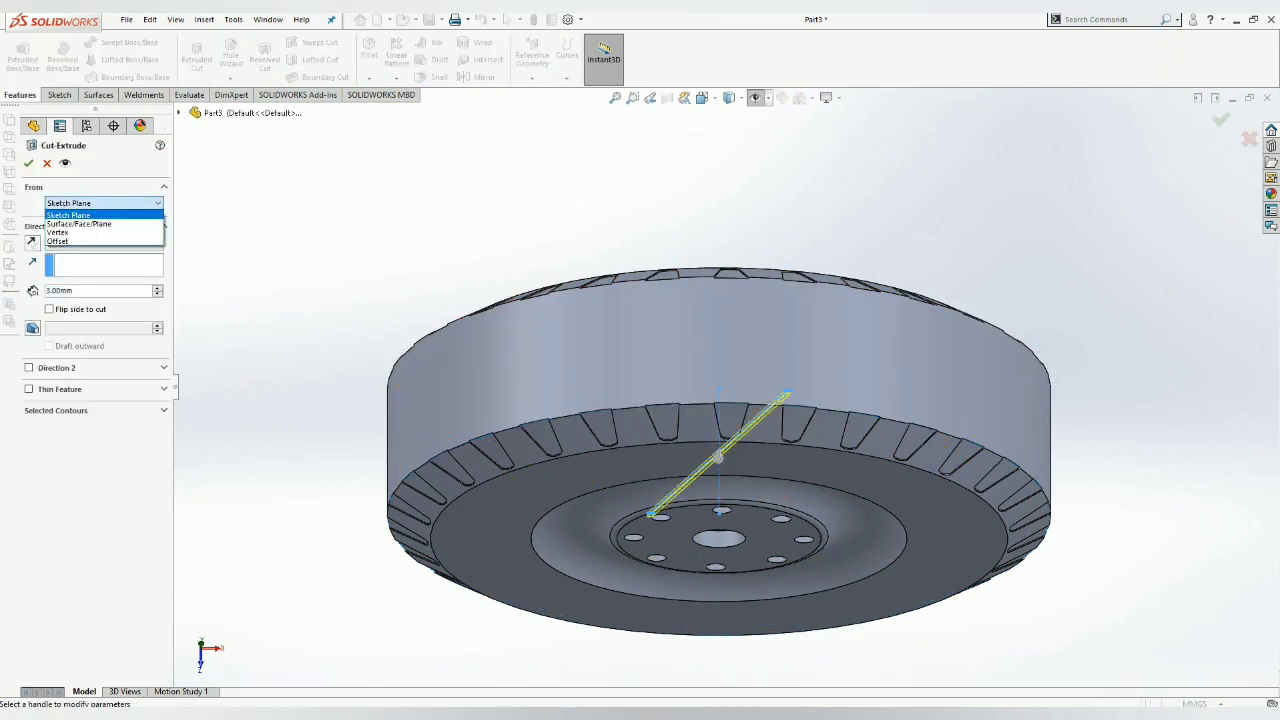
pyautogui.click(79, 224)
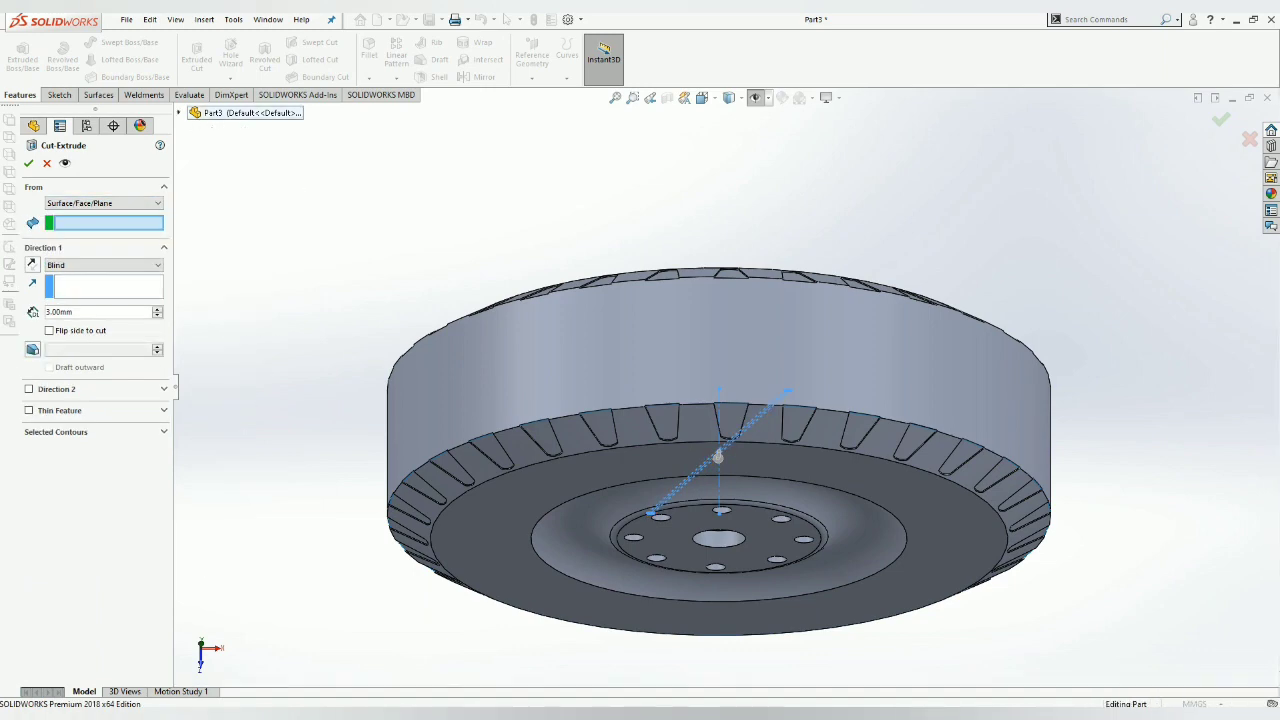
pyautogui.click(179, 112)
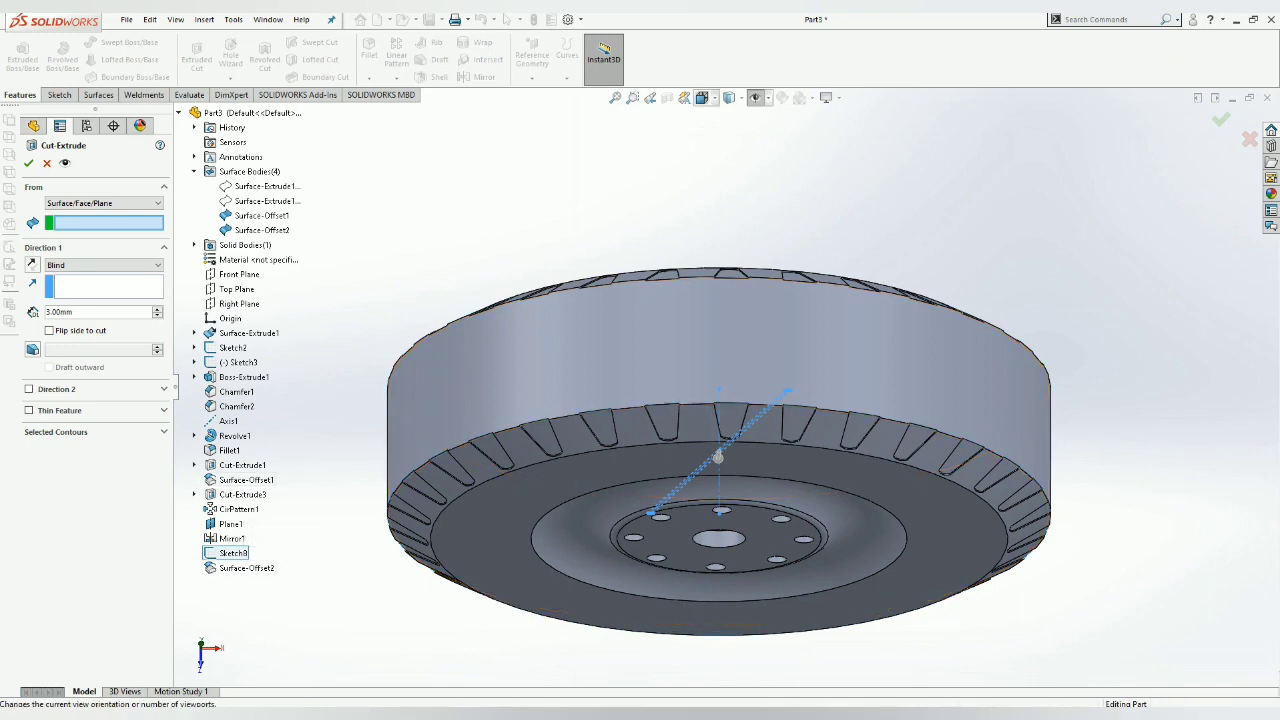
pyautogui.click(702, 97)
pyautogui.click(1014, 237)
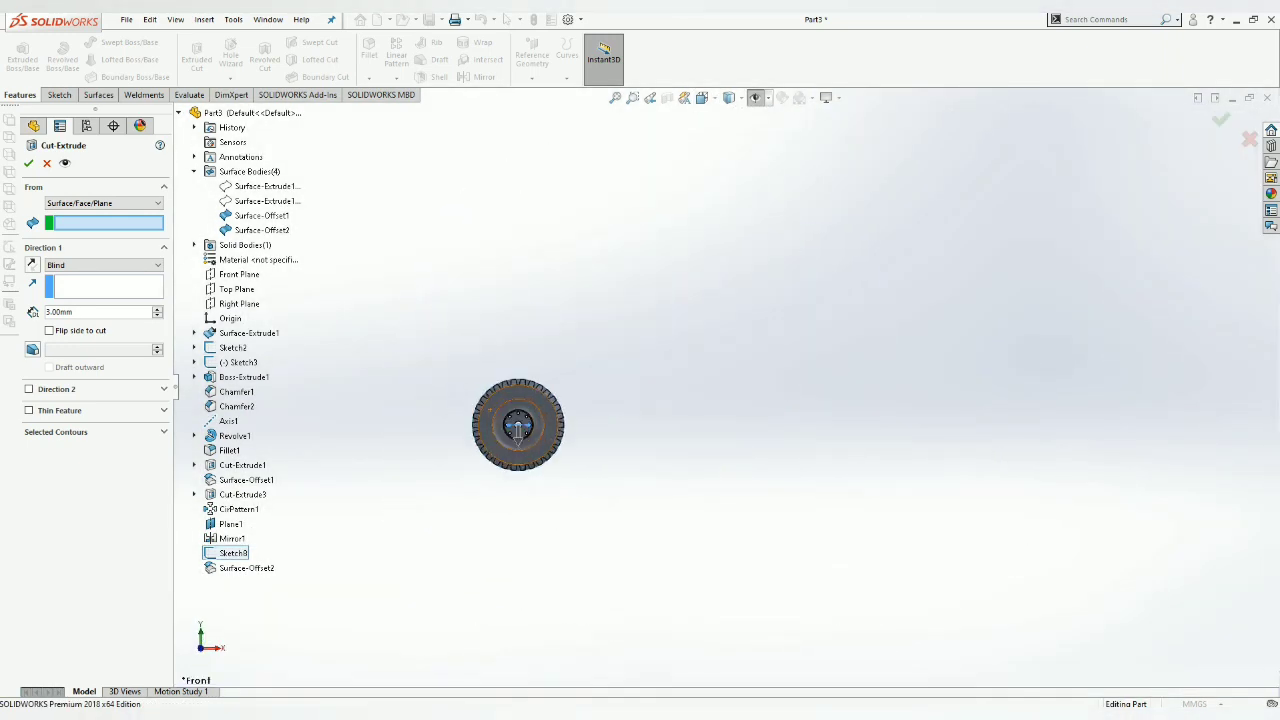
# Step: Cut the diagonal groove Blind 120 mm starting from Surface-Offset2
pyautogui.scroll(-5, 538, 508)
pyautogui.moveTo(538, 508); pyautogui.dragTo(540, 314)
pyautogui.scroll(-3, 471, 388)
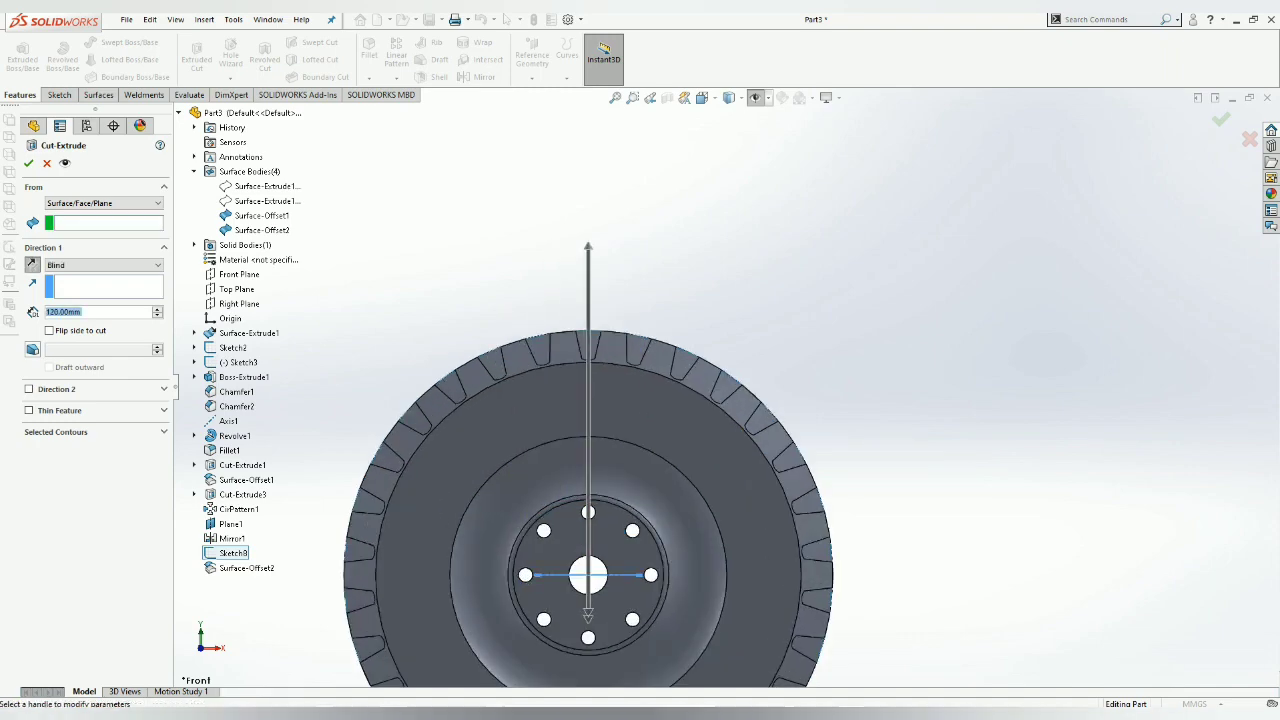
pyautogui.click(246, 567)
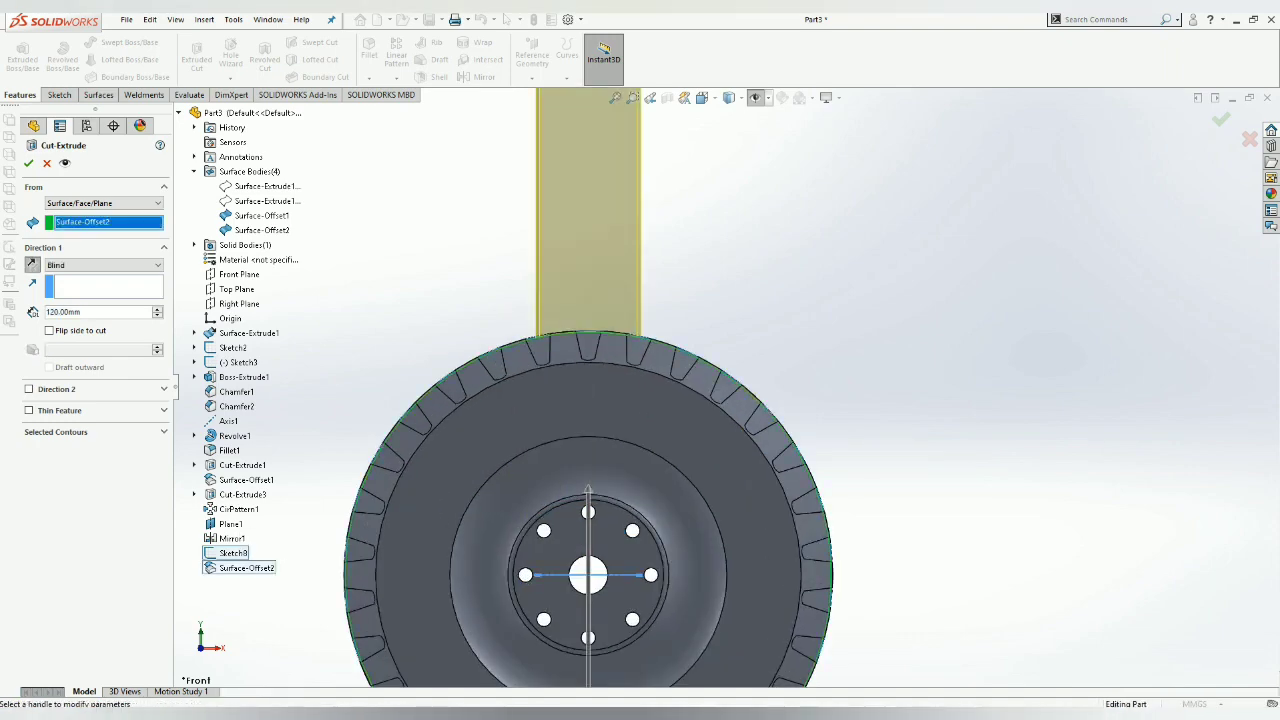
pyautogui.moveTo(588, 400); pyautogui.dragTo(520, 470, button='middle')
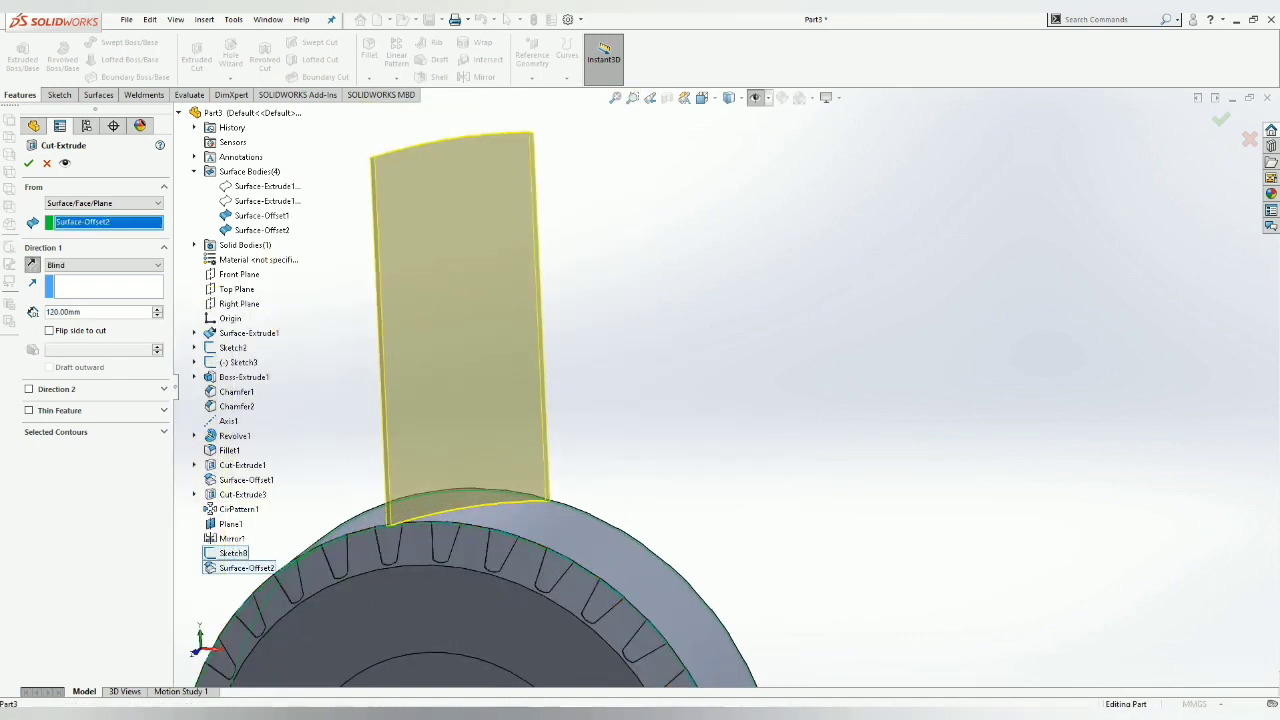
pyautogui.press('Return')
pyautogui.scroll(3, 640, 470)
pyautogui.moveTo(600, 450); pyautogui.dragTo(640, 400, button='middle')
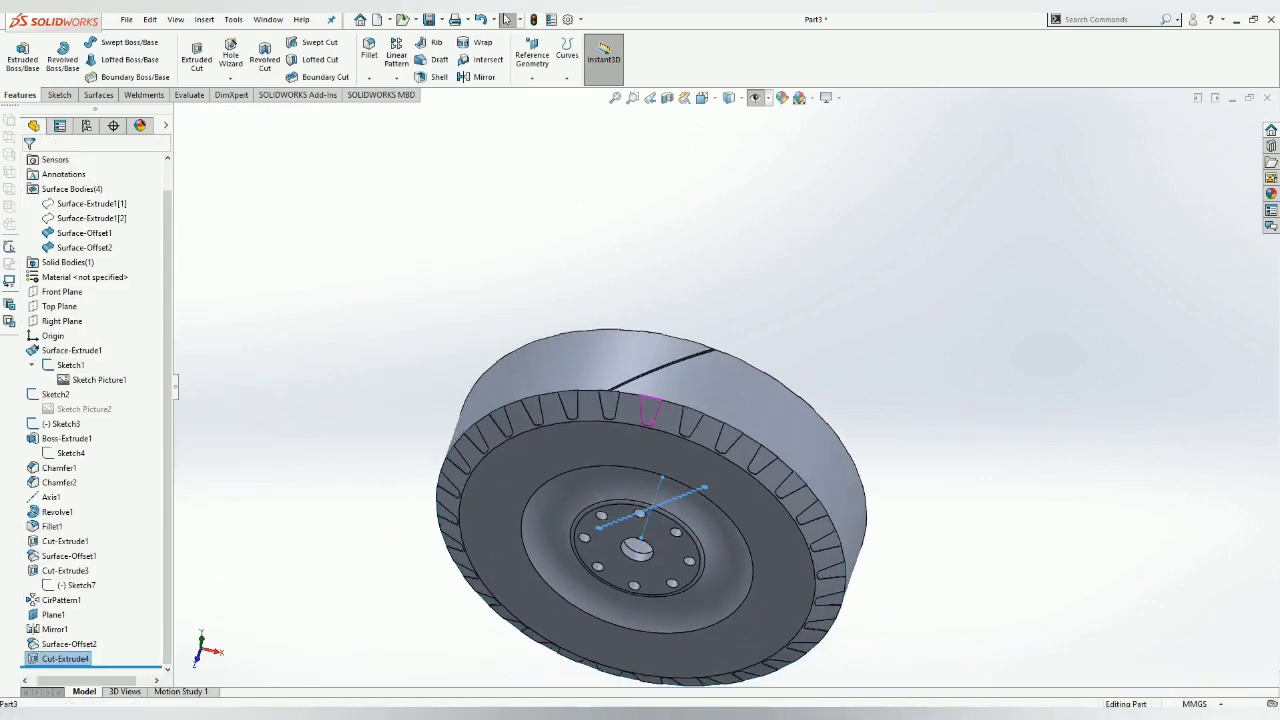
pyautogui.scroll(-3, 640, 470)
pyautogui.scroll(3, 690, 400)
pyautogui.scroll(-3, 740, 420)
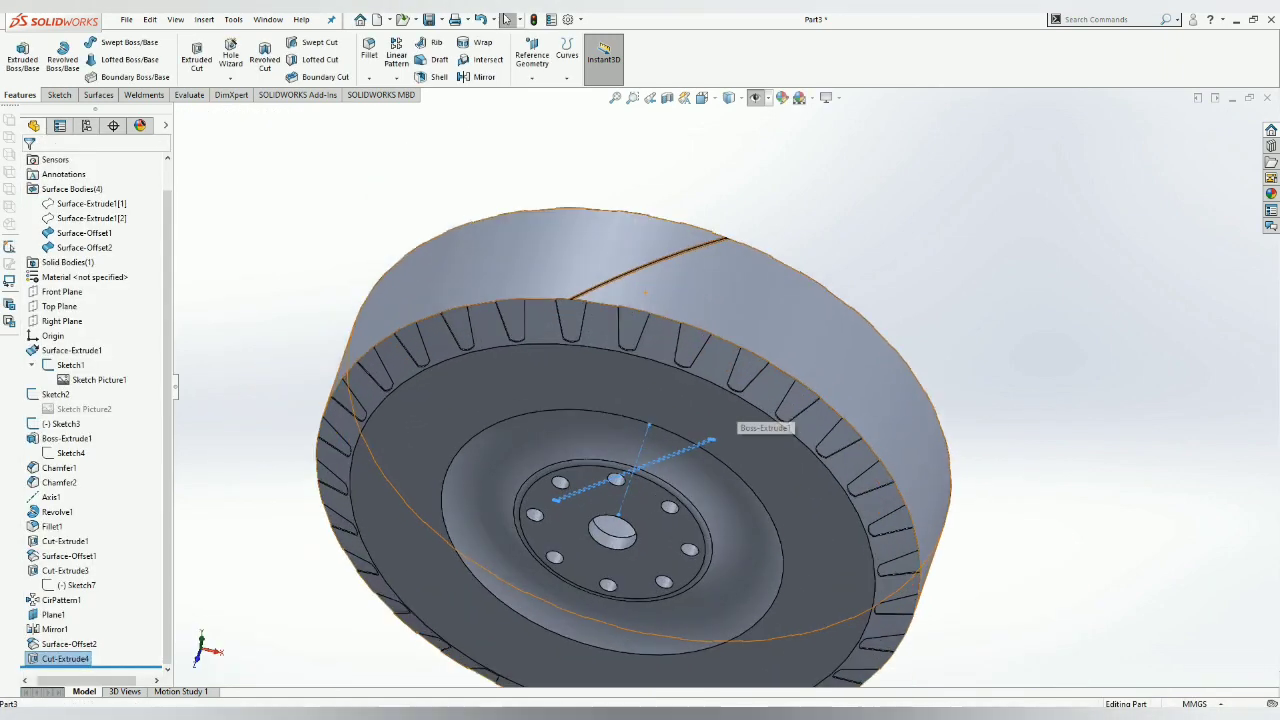
# Step: Circular-pattern the groove 30 times around the centre hole, geometry pattern off
pyautogui.click(396, 77)
pyautogui.click(425, 111)
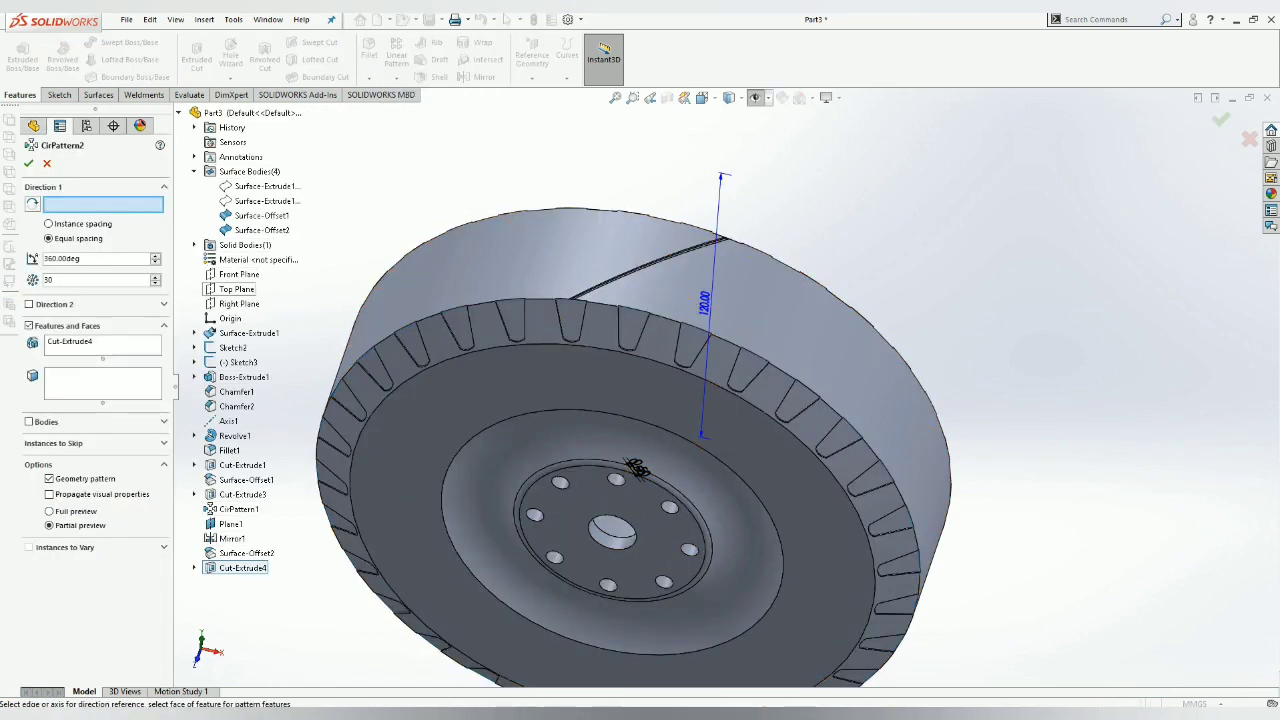
pyautogui.click(612, 530)
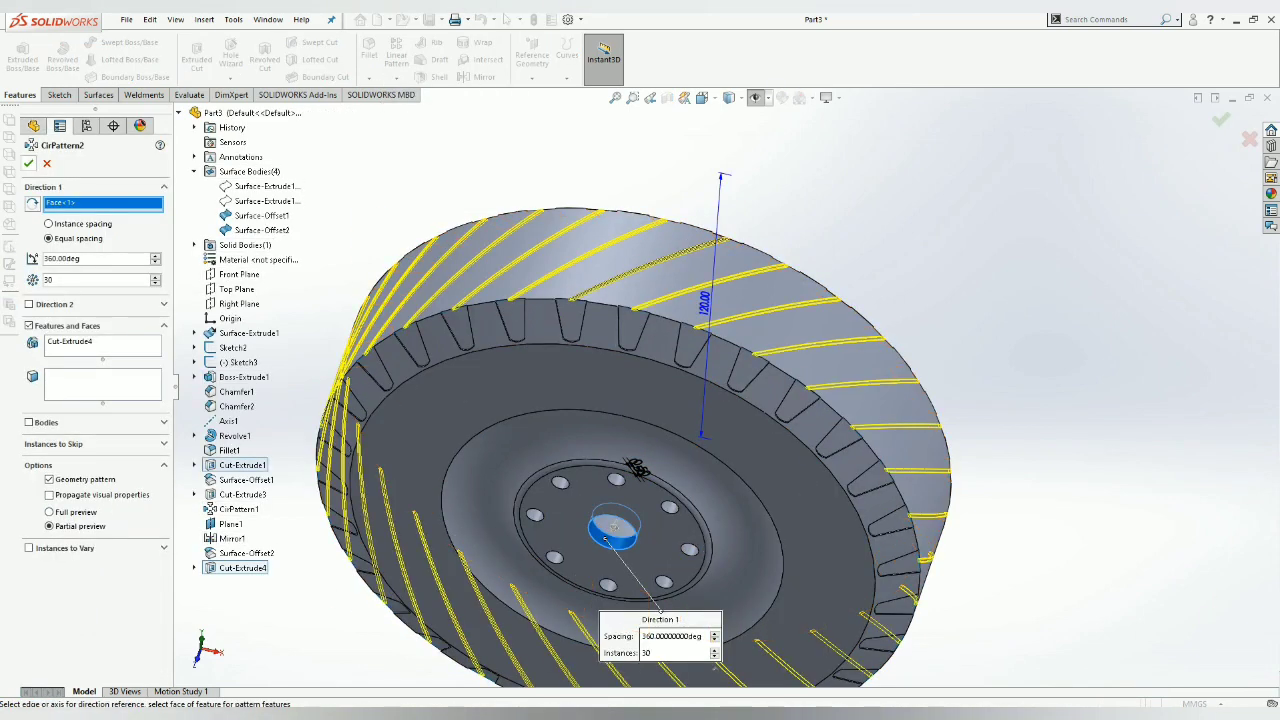
pyautogui.moveTo(612, 530); pyautogui.dragTo(640, 515, button='middle')
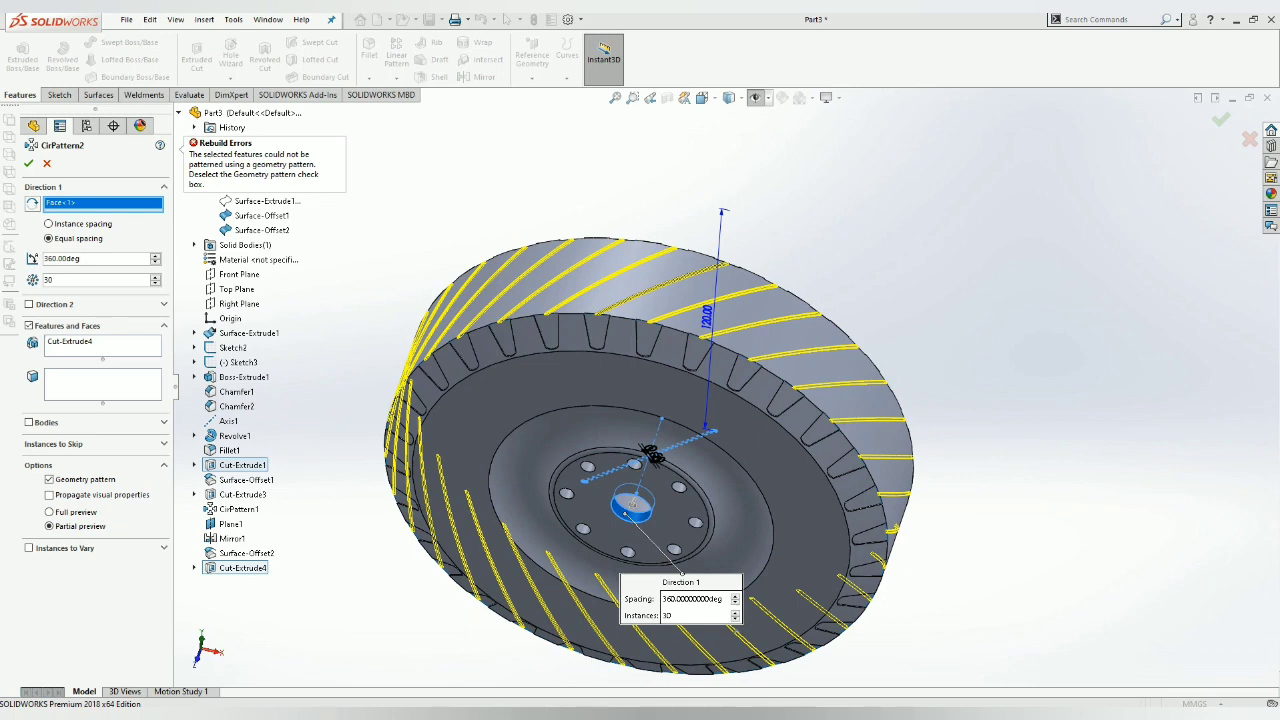
pyautogui.click(49, 479)
pyautogui.press('Return')
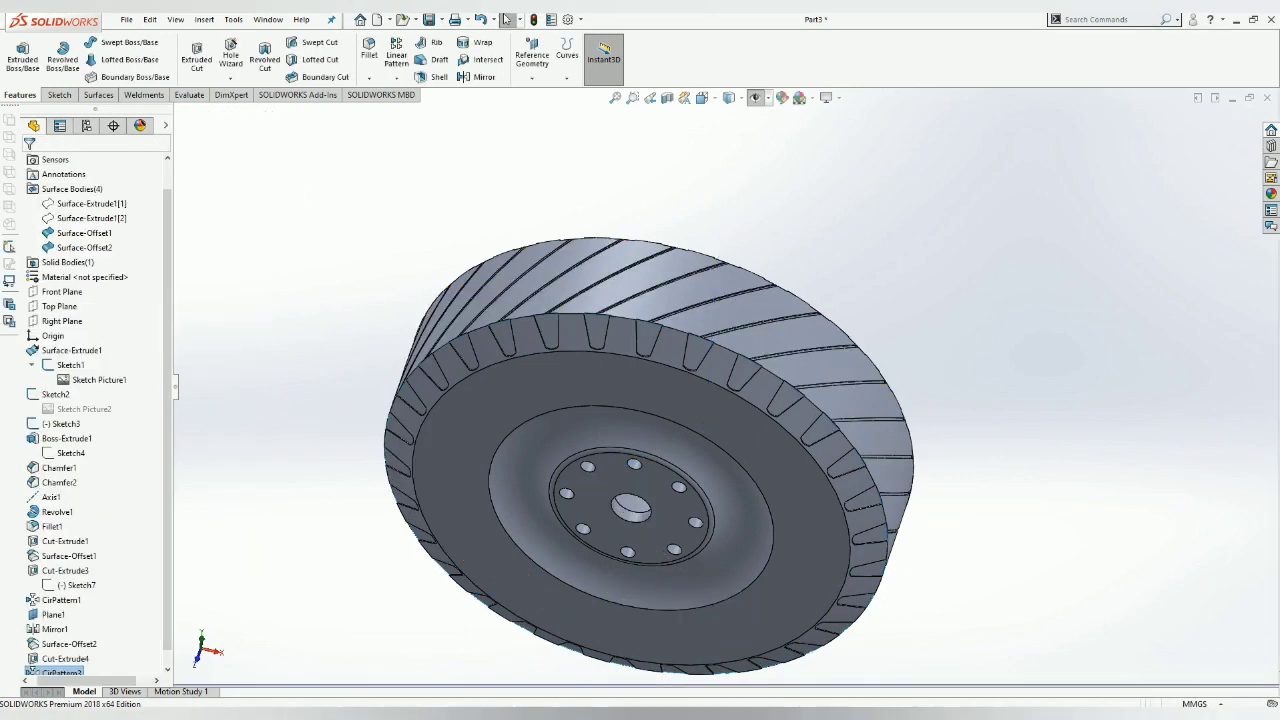
# Step: Mirror the groove pattern about Plane1 to crosshatch the tread
pyautogui.click(484, 77)
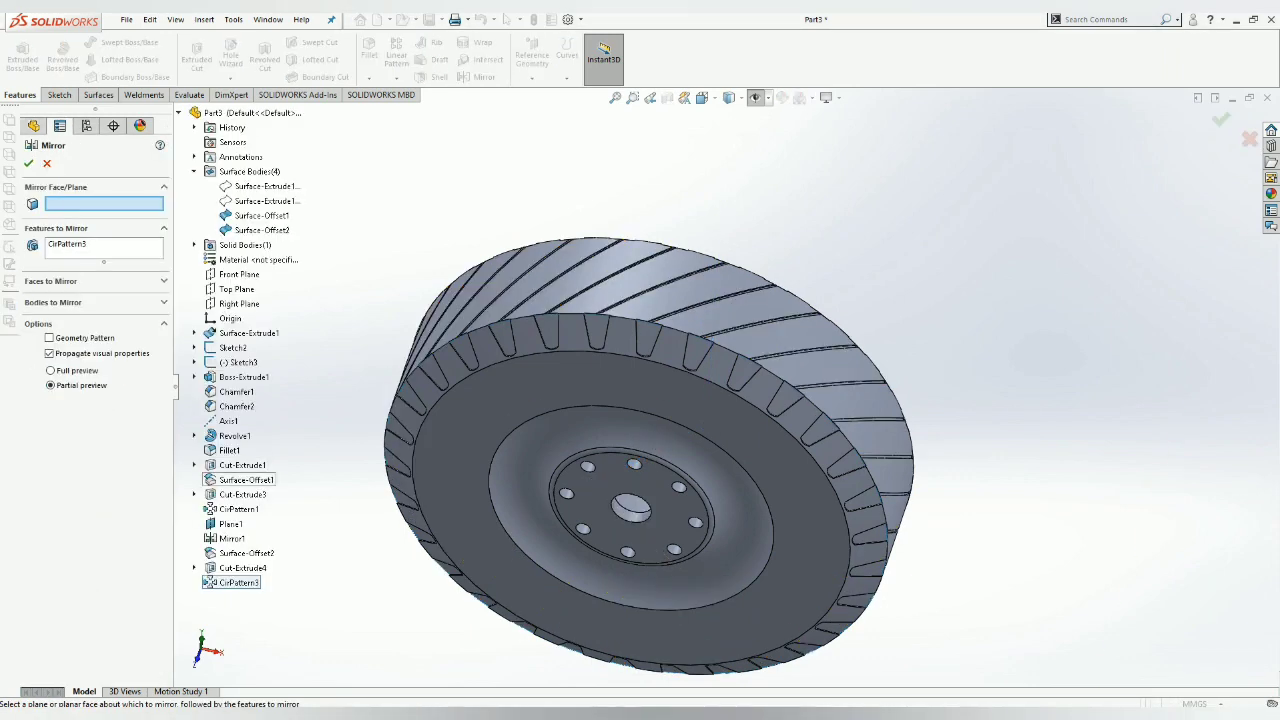
pyautogui.click(230, 524)
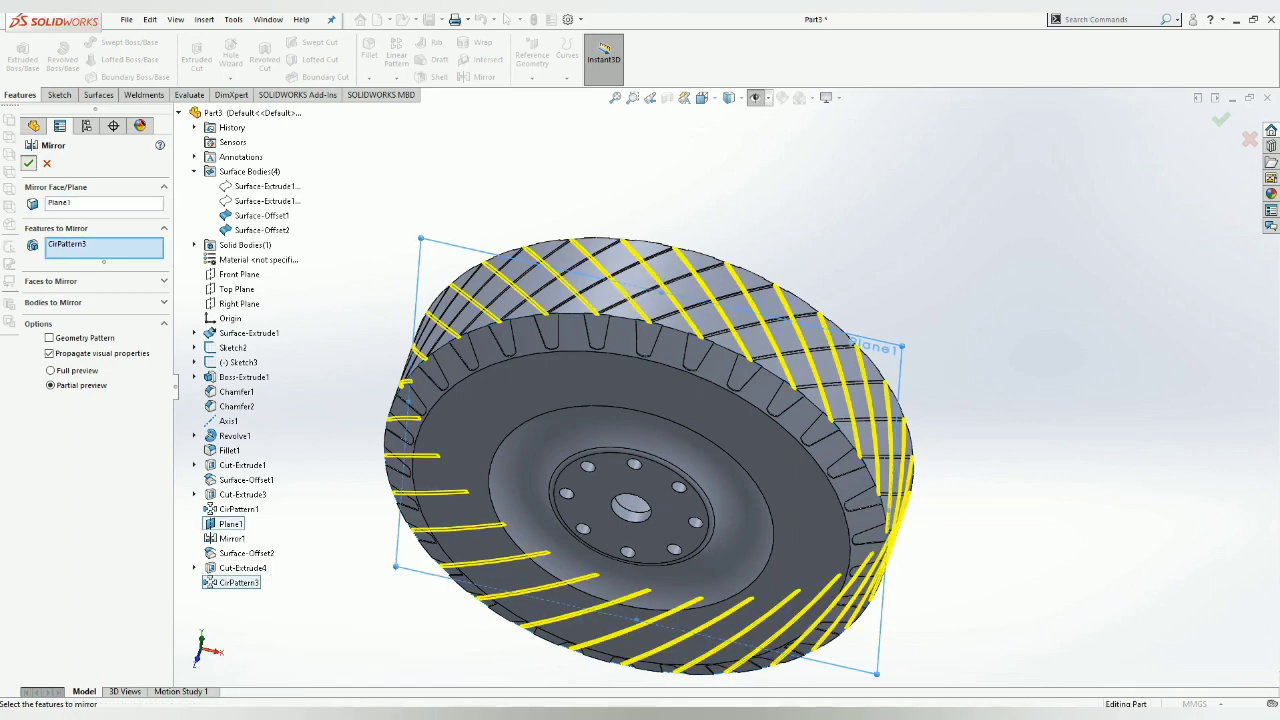
pyautogui.press('Return')
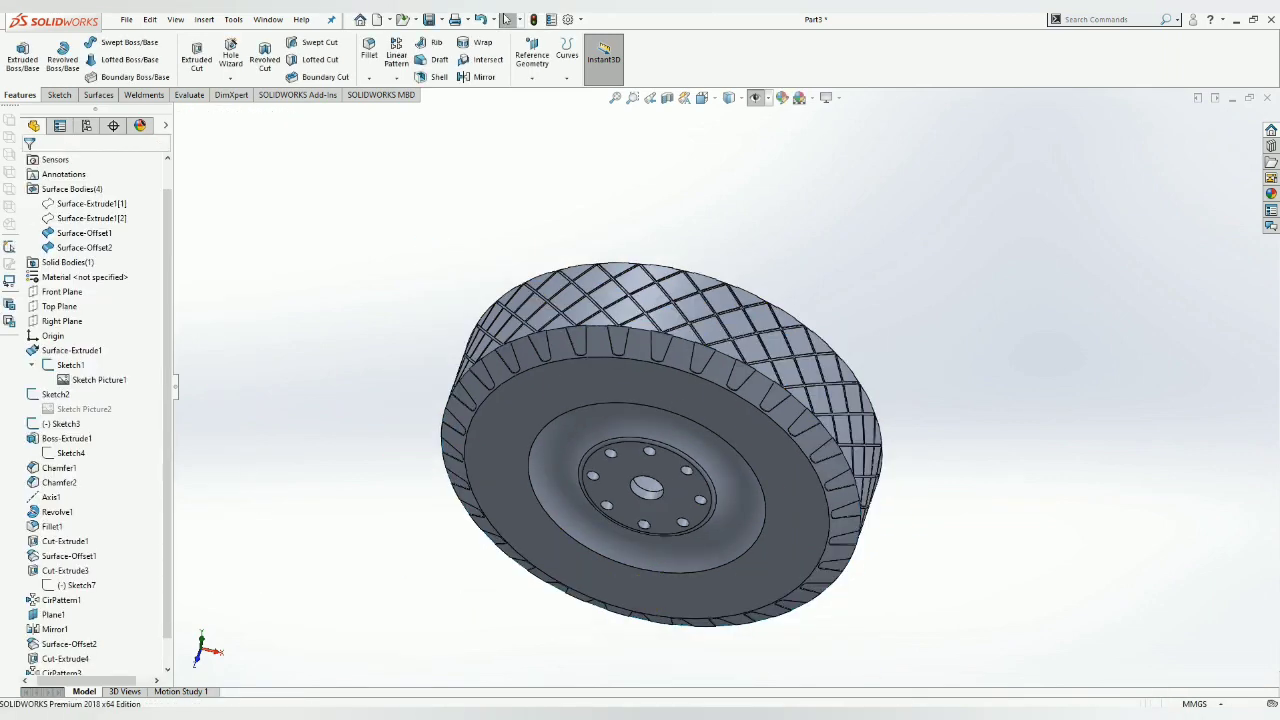
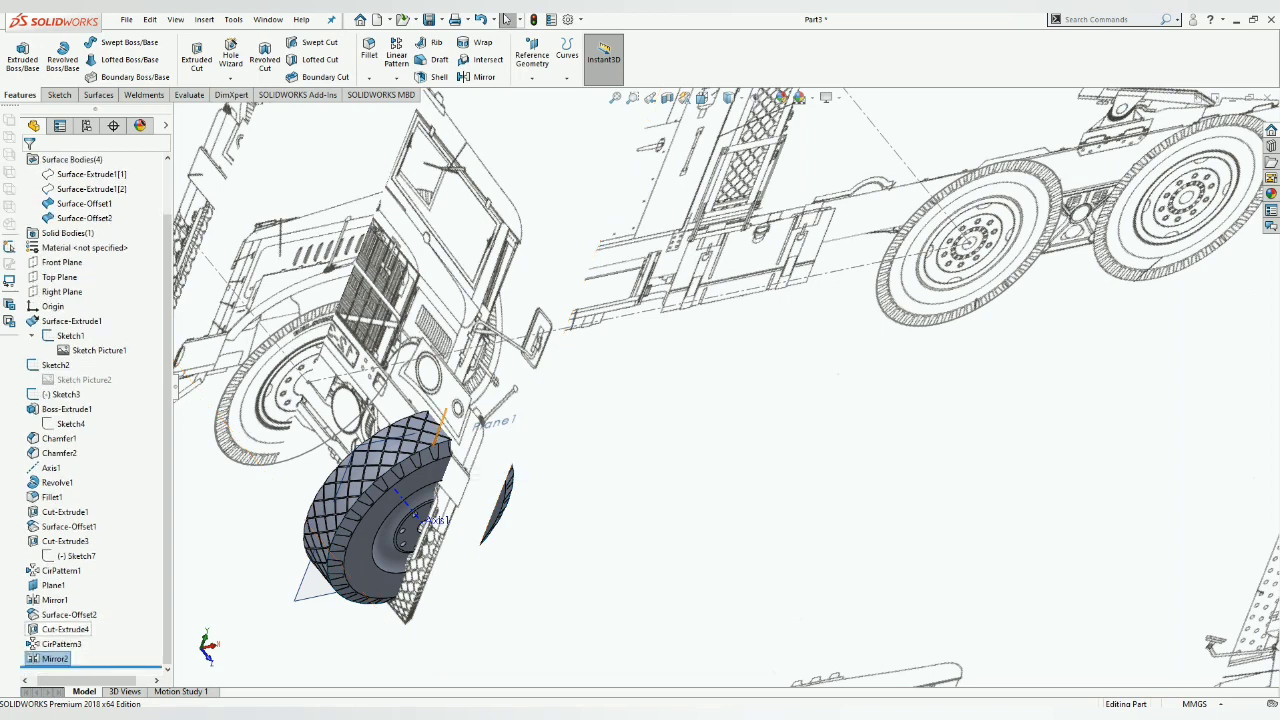
# Step: Select Cut-Extrude4, then inspect the wheel in Front, Isometric and finally Top view
pyautogui.click(65, 629)
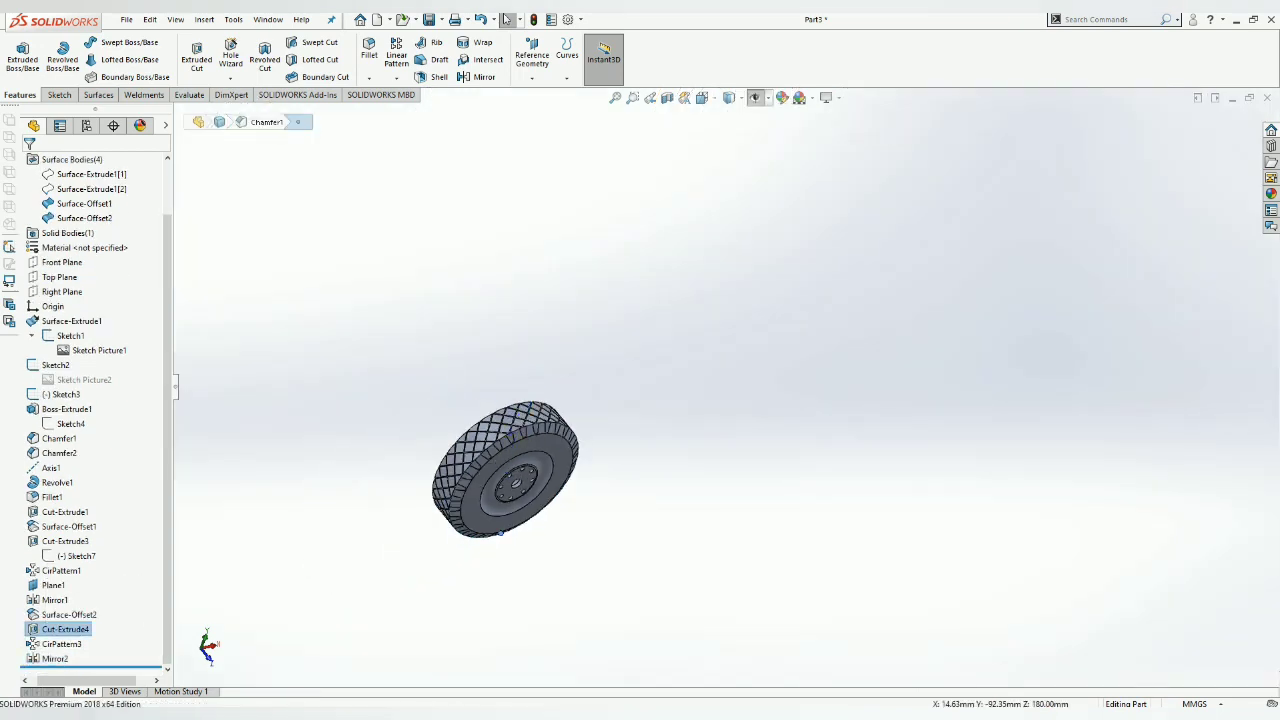
pyautogui.click(65, 629)
pyautogui.rightClick(65, 629)
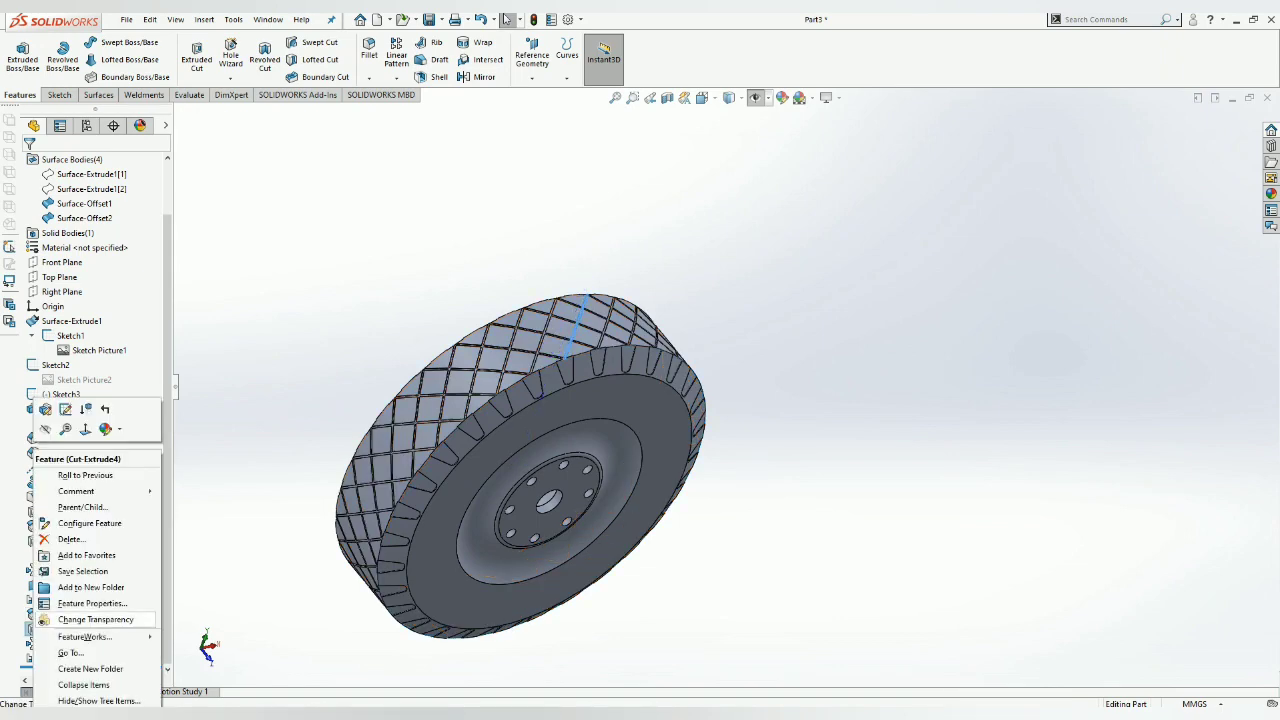
pyautogui.press('Escape')
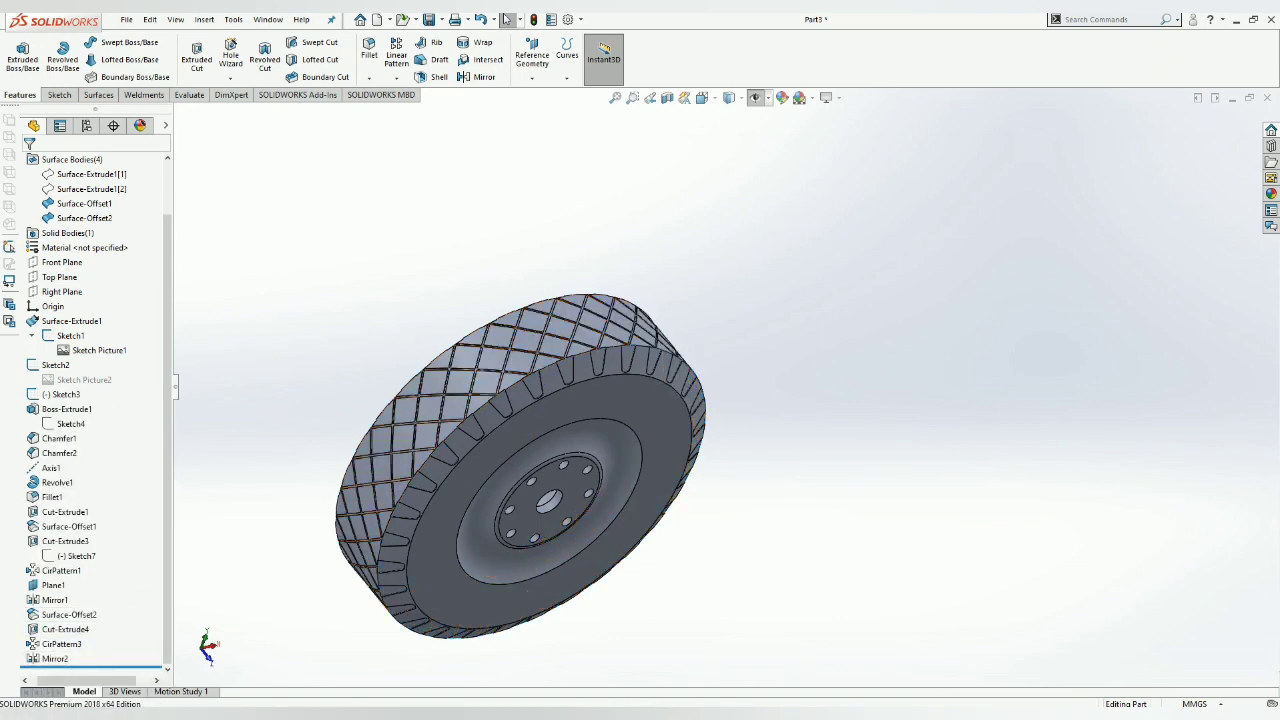
pyautogui.hotkey('ctrl', '1')
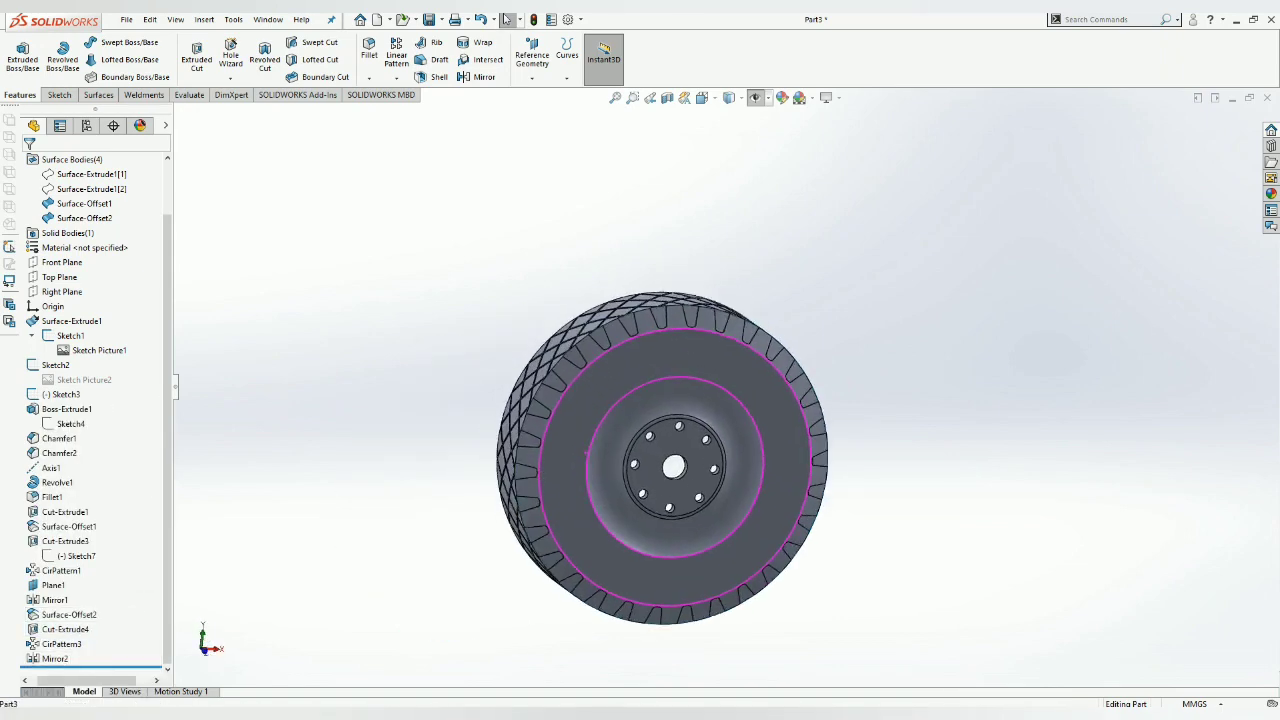
pyautogui.hotkey('ctrl', '7')
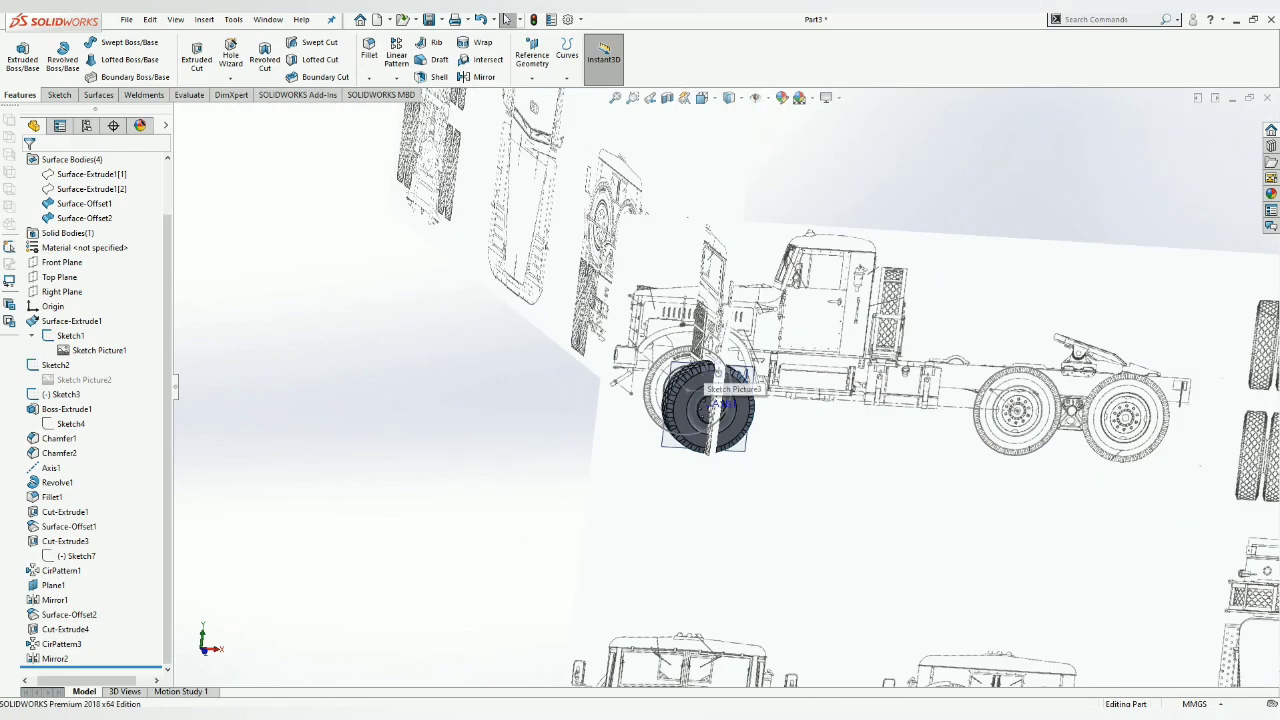
pyautogui.hotkey('ctrl', '5')
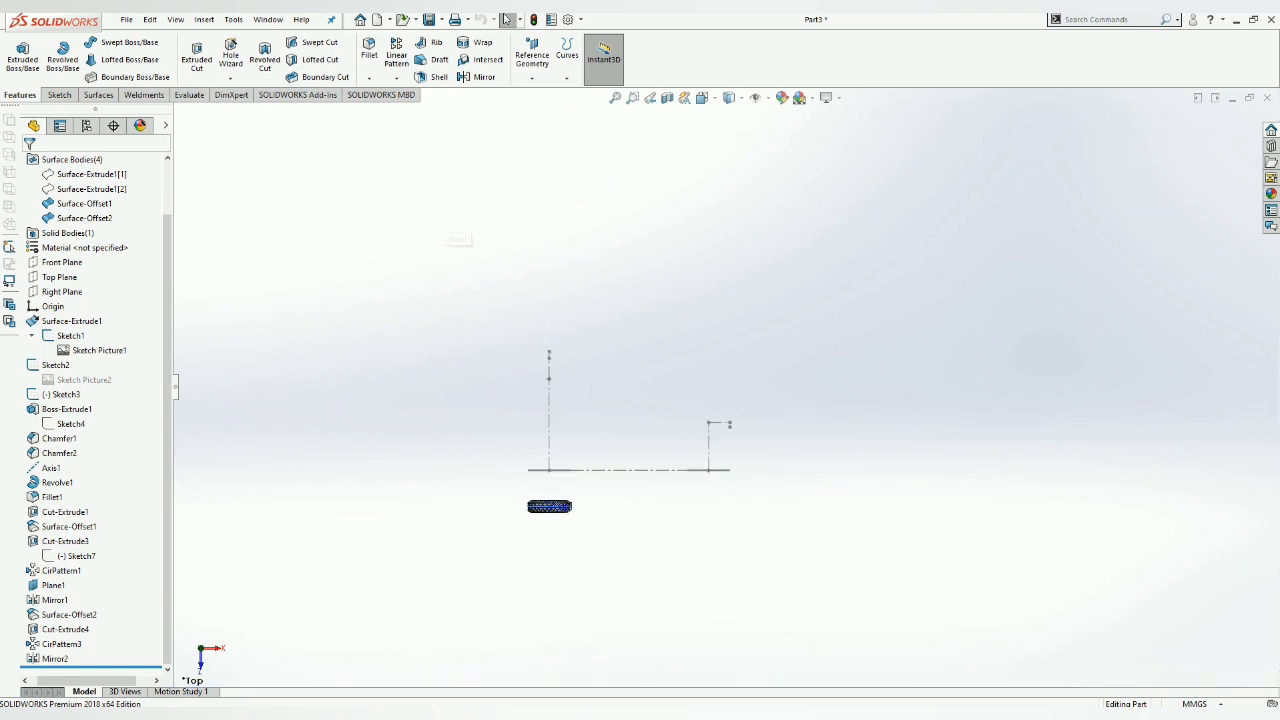
# Step: Mirror body Mirror2 across the Front Plane to create a second wheel body
pyautogui.click(484, 77)
pyautogui.click(239, 274)
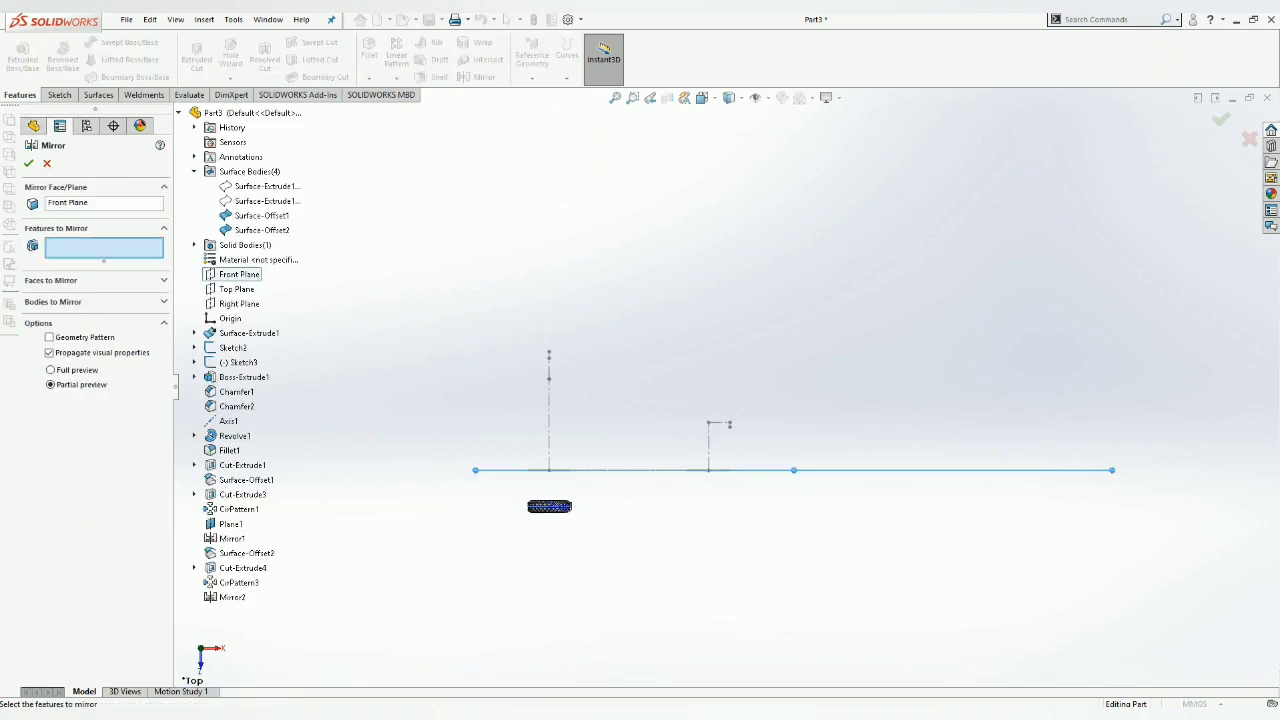
pyautogui.scroll(-3, 537, 554)
pyautogui.click(53, 301)
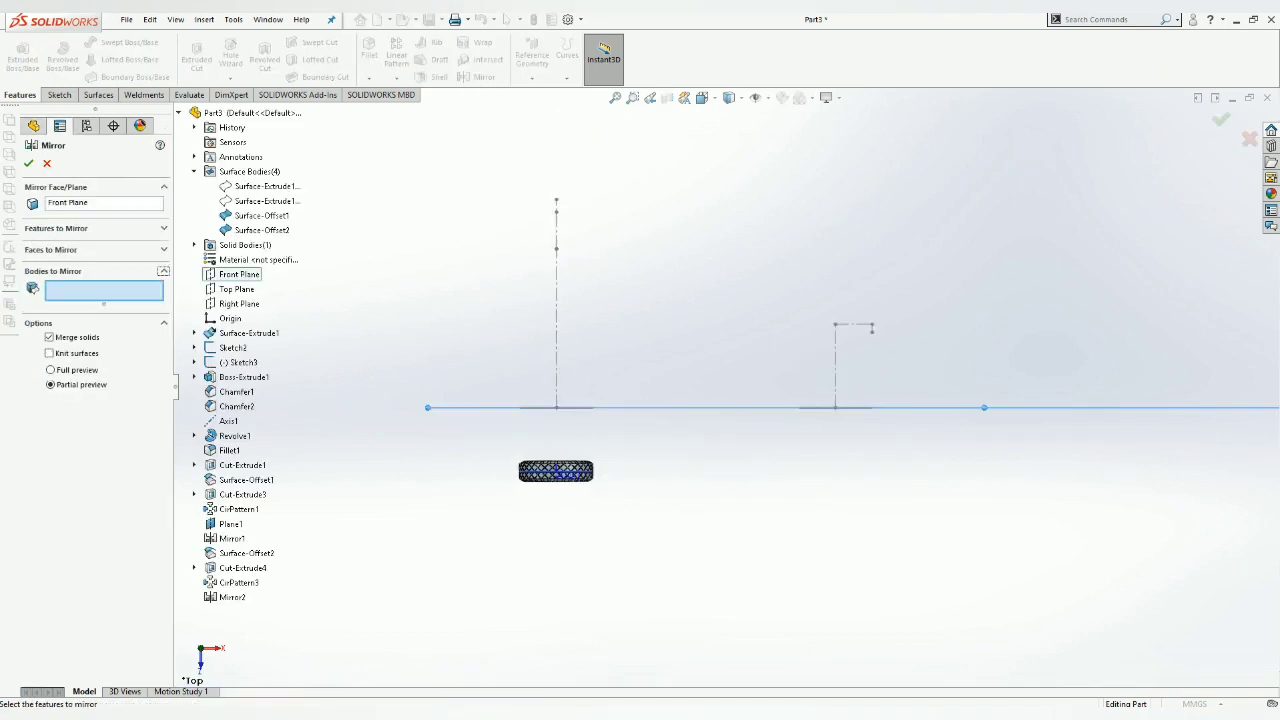
pyautogui.click(556, 471)
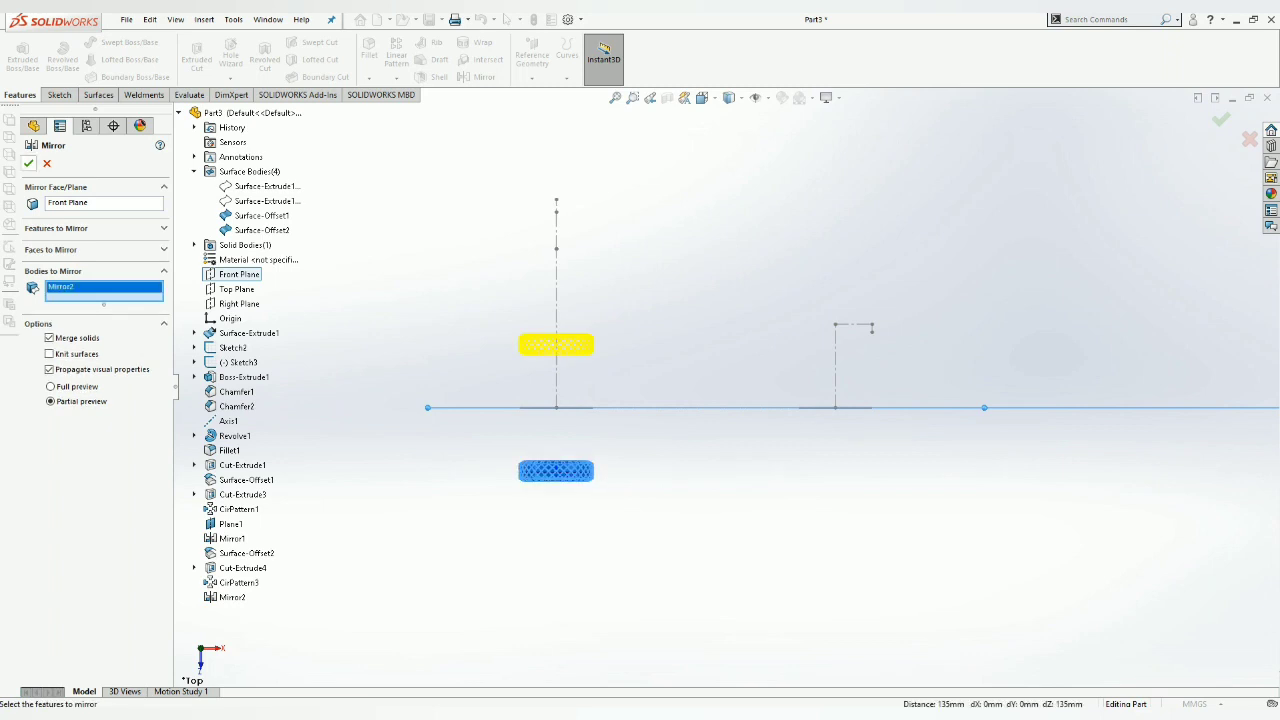
pyautogui.scroll(3, 723, 386)
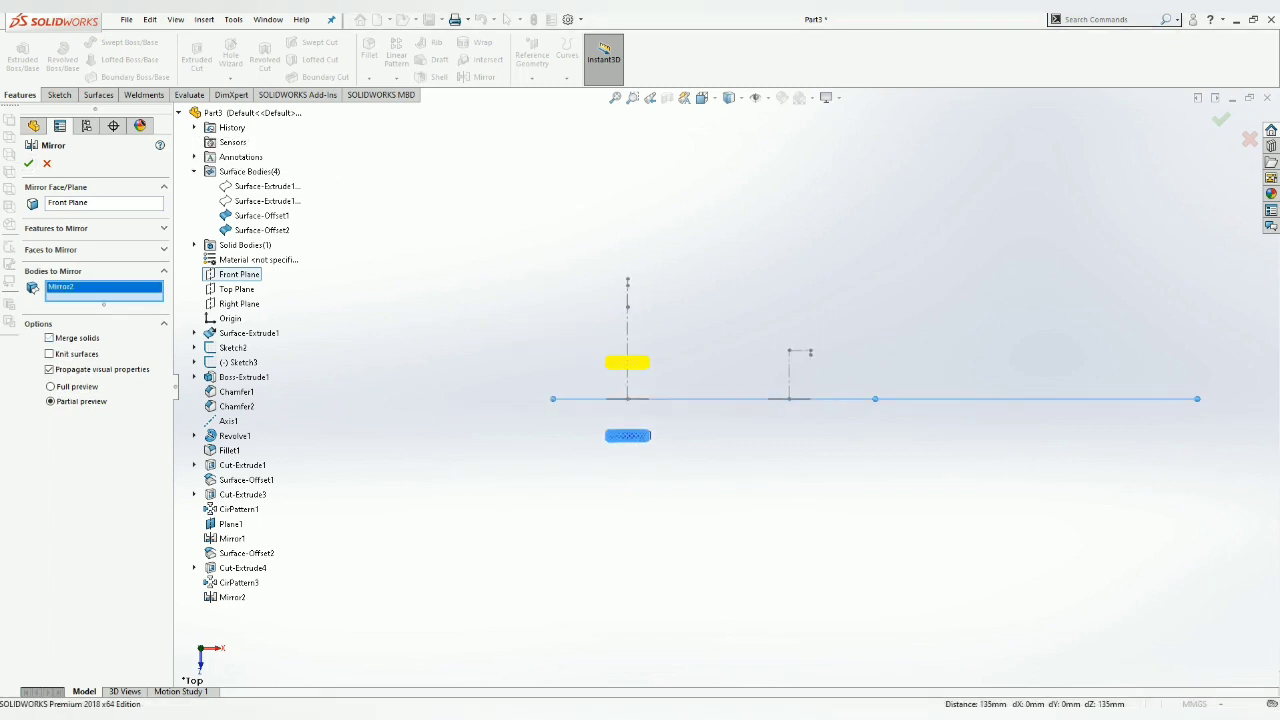
pyautogui.click(29, 163)
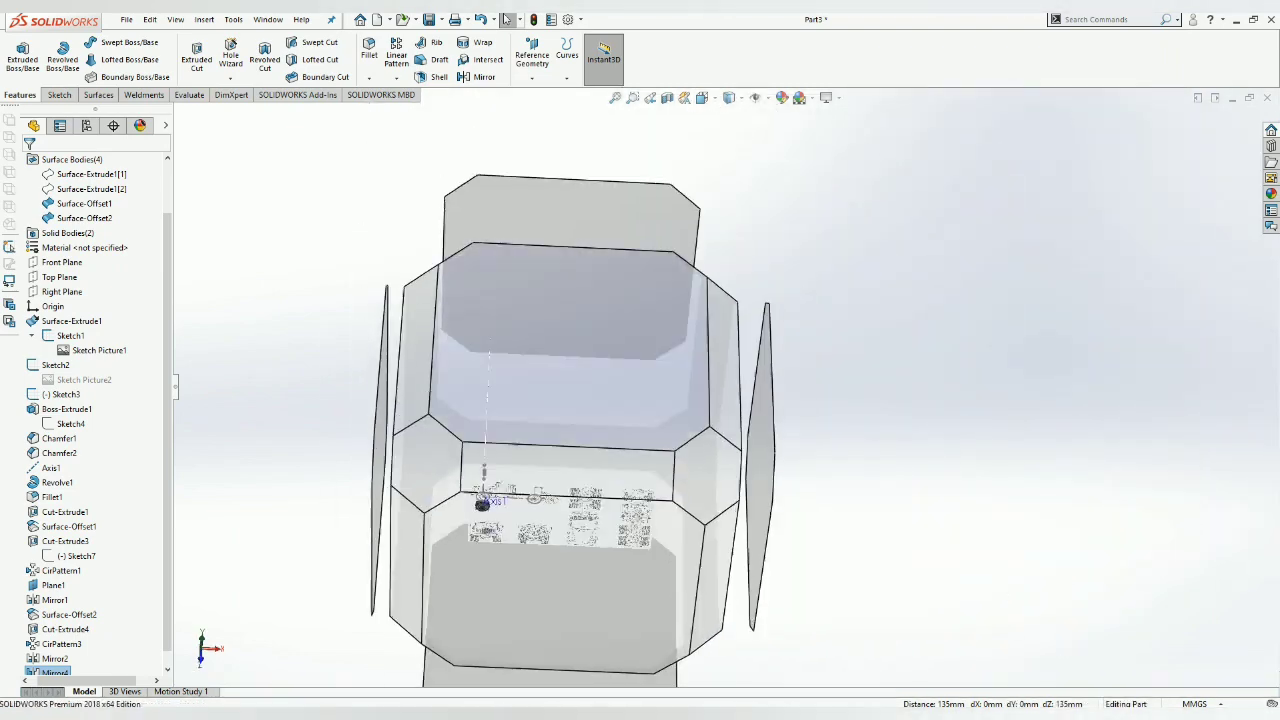
pyautogui.hotkey('ctrl', '1')
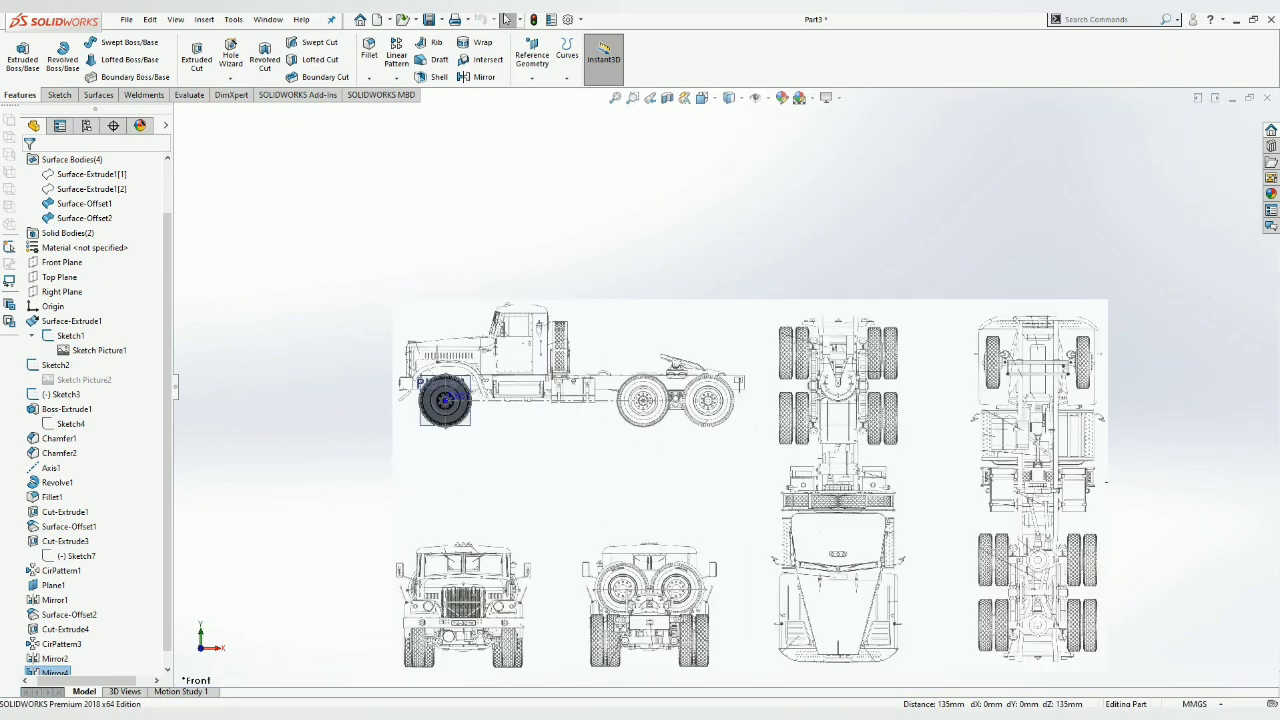
# Step: Copy body Mirror2 708.50 mm along X onto the first rear axle
pyautogui.hotkey('alt', 'i')
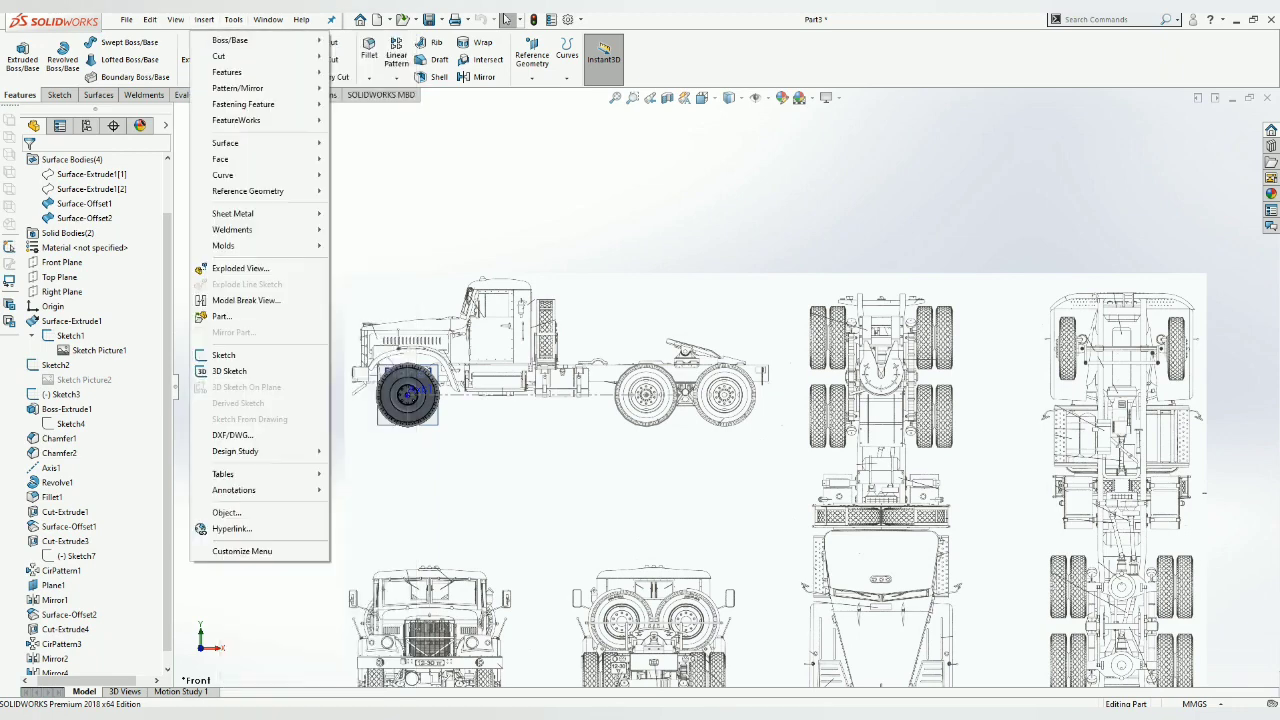
pyautogui.press('Right')
pyautogui.press('Up')
pyautogui.press('Up')
pyautogui.press('Up')
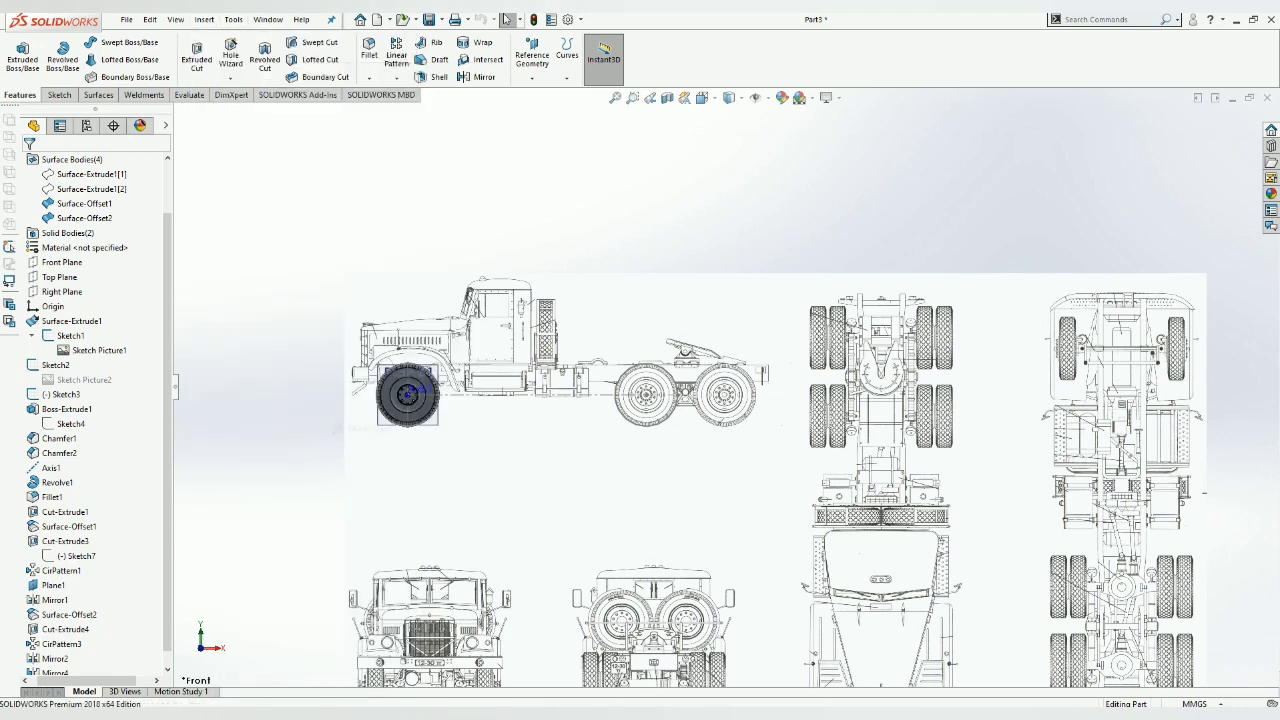
pyautogui.press('Return')
pyautogui.click(409, 393)
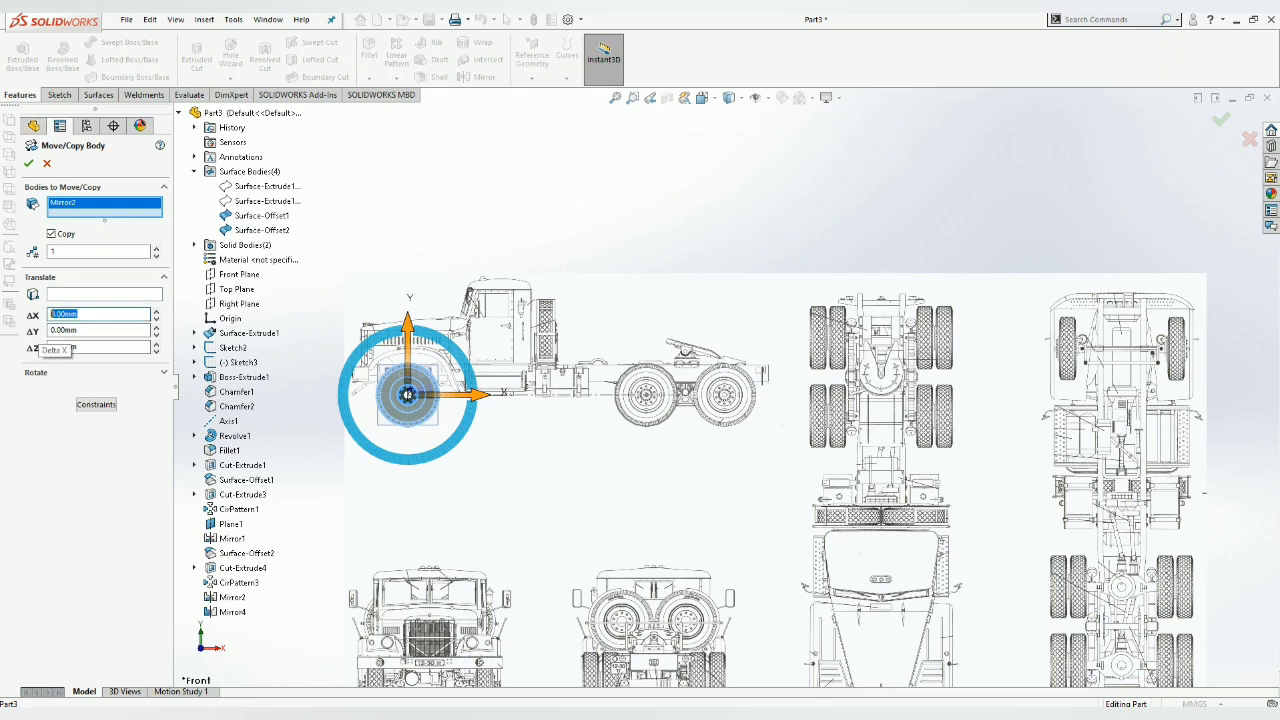
pyautogui.write('708.5')
pyautogui.press('Return')
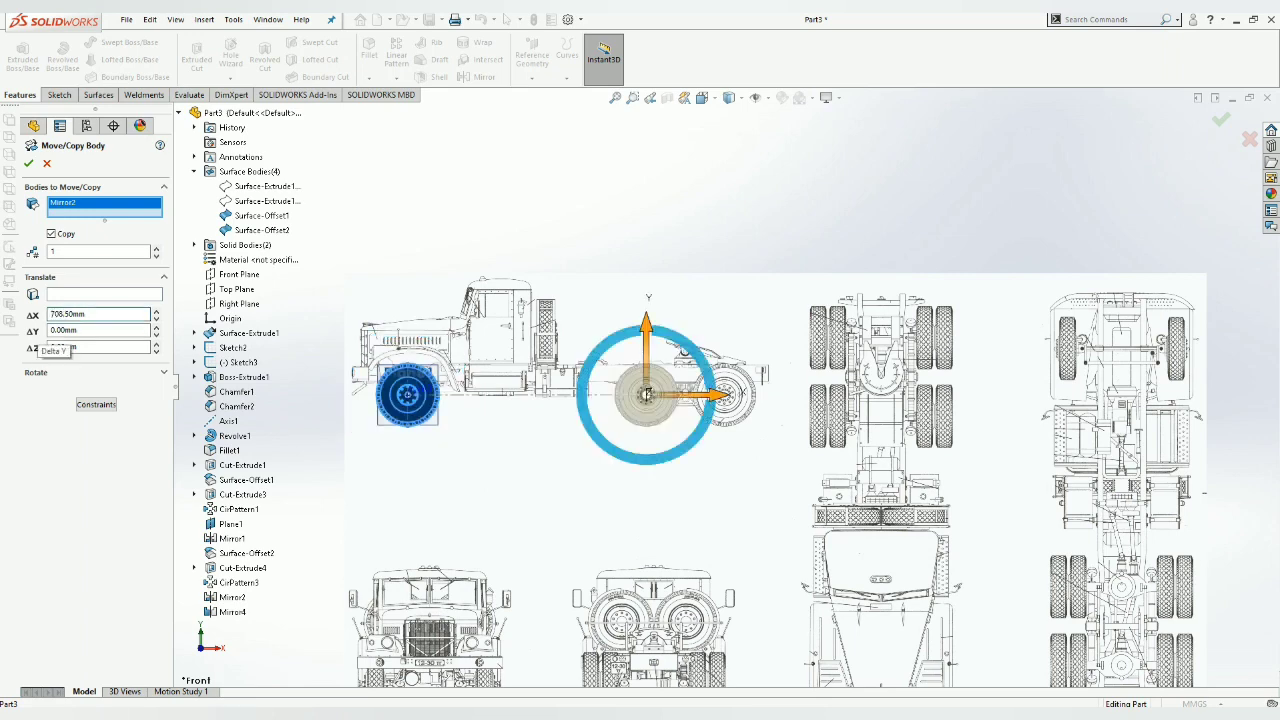
pyautogui.scroll(-5, 612, 399)
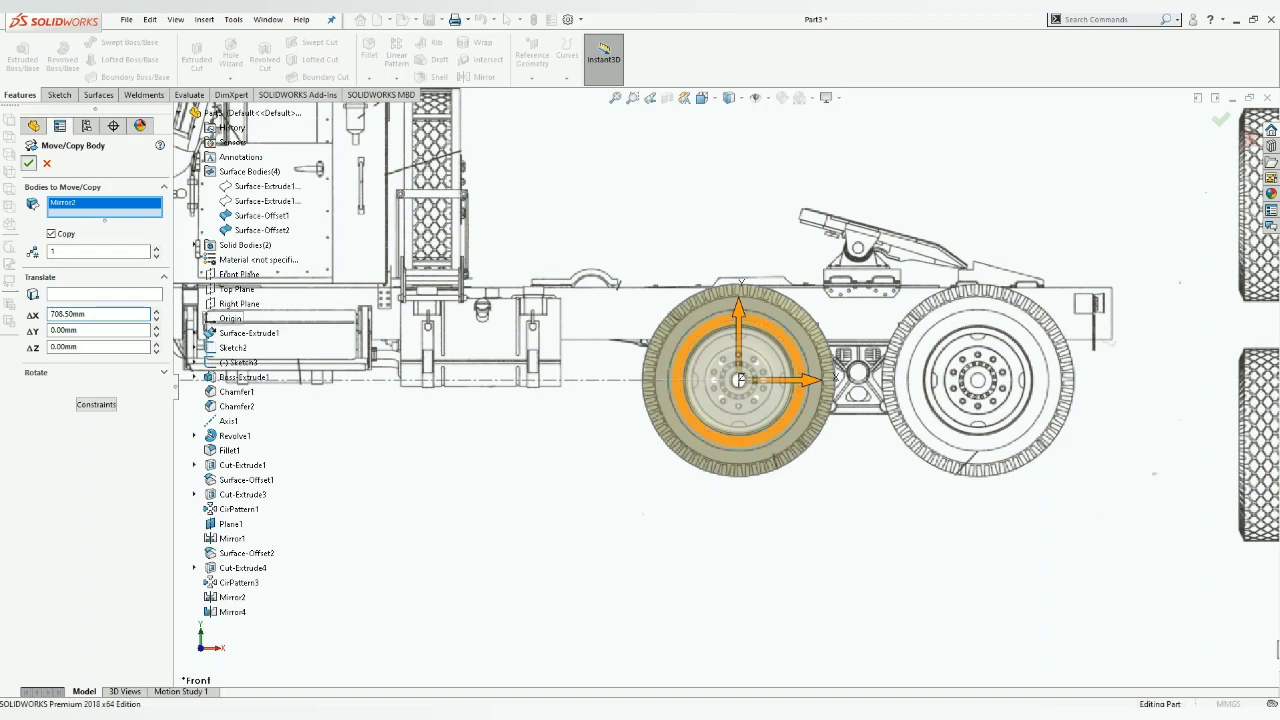
pyautogui.press('Return')
pyautogui.scroll(5, 640, 390)
pyautogui.moveTo(640, 390)
pyautogui.mouseDown(button='middle')
pyautogui.moveTo(495, 410)
pyautogui.moveTo(430, 380)
pyautogui.mouseUp(button='middle')
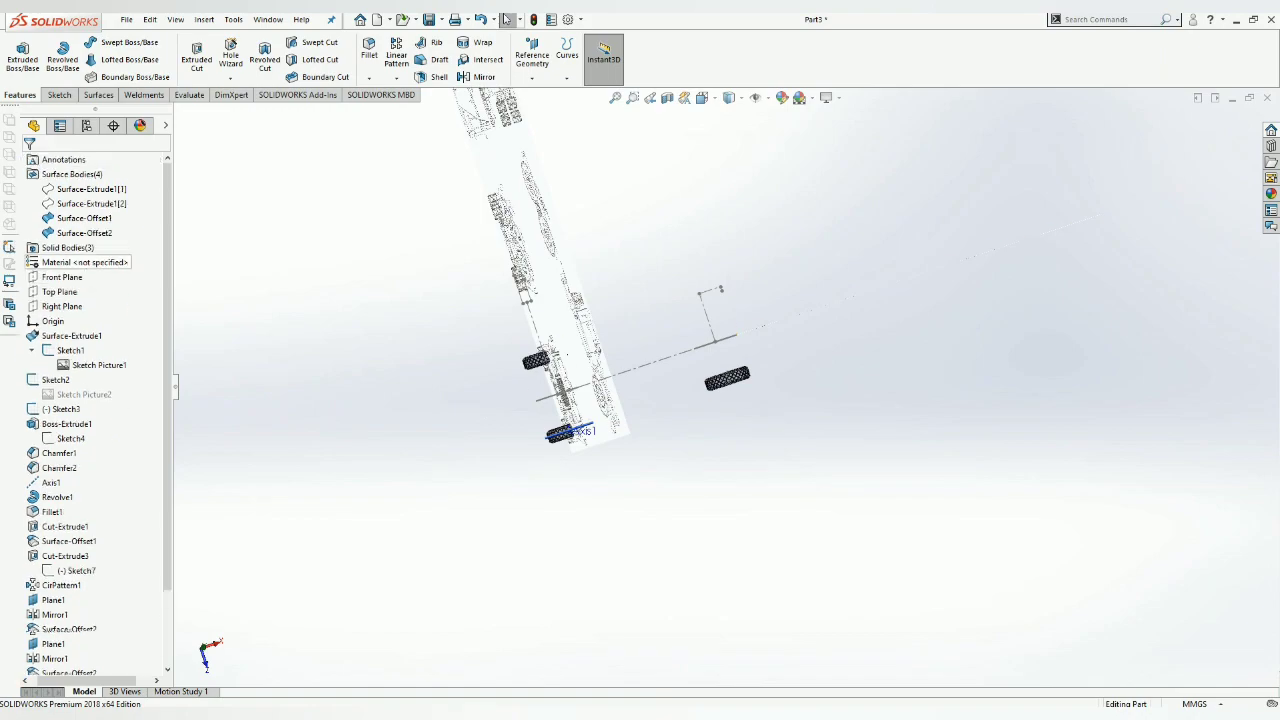
pyautogui.scroll(-1, 85, 262)
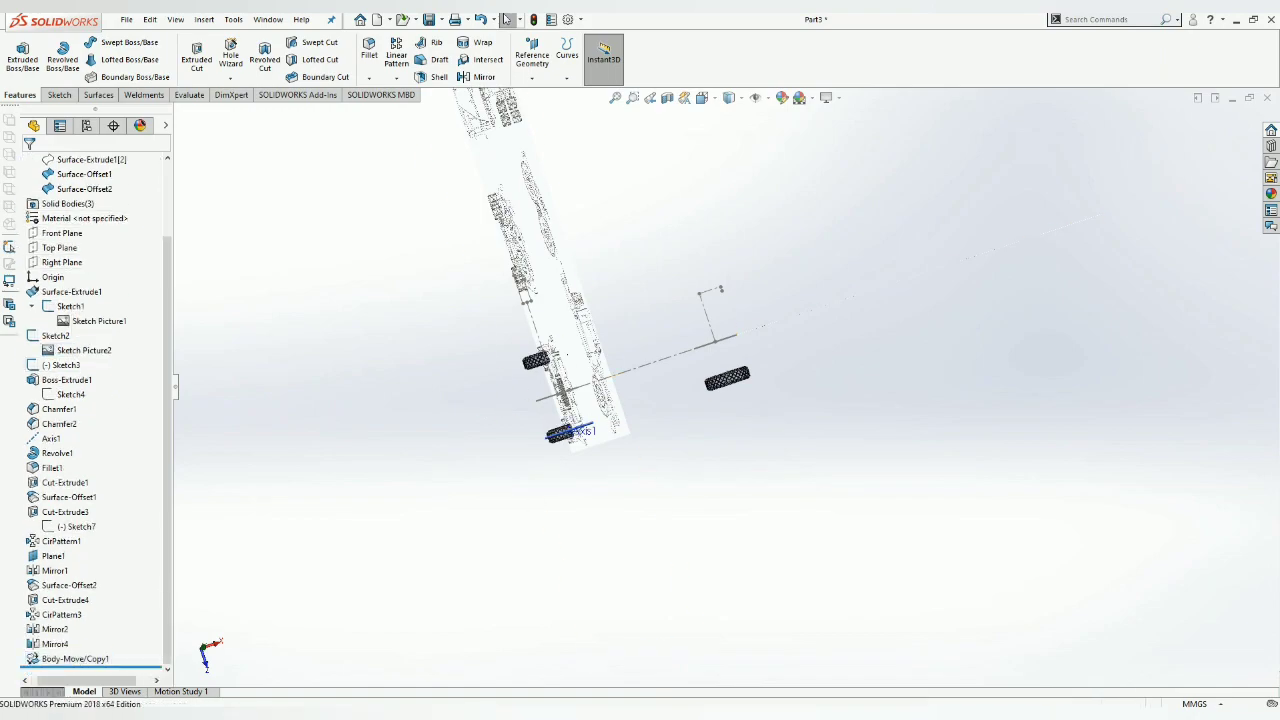
# Step: From Top view, copy the tire body 25.5 mm along Z over the lower rear wheel
pyautogui.hotkey('ctrl', '8')
pyautogui.press('f')
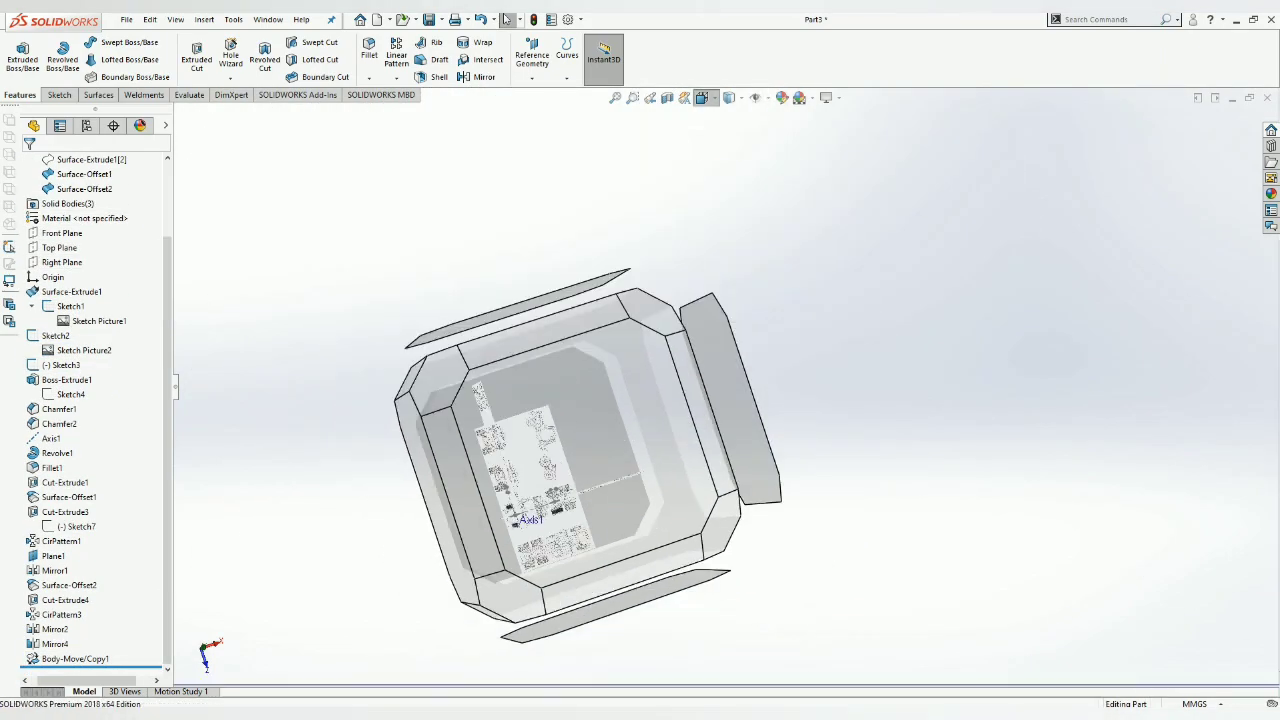
pyautogui.hotkey('ctrl', '5')
pyautogui.scroll(-5, 700, 545)
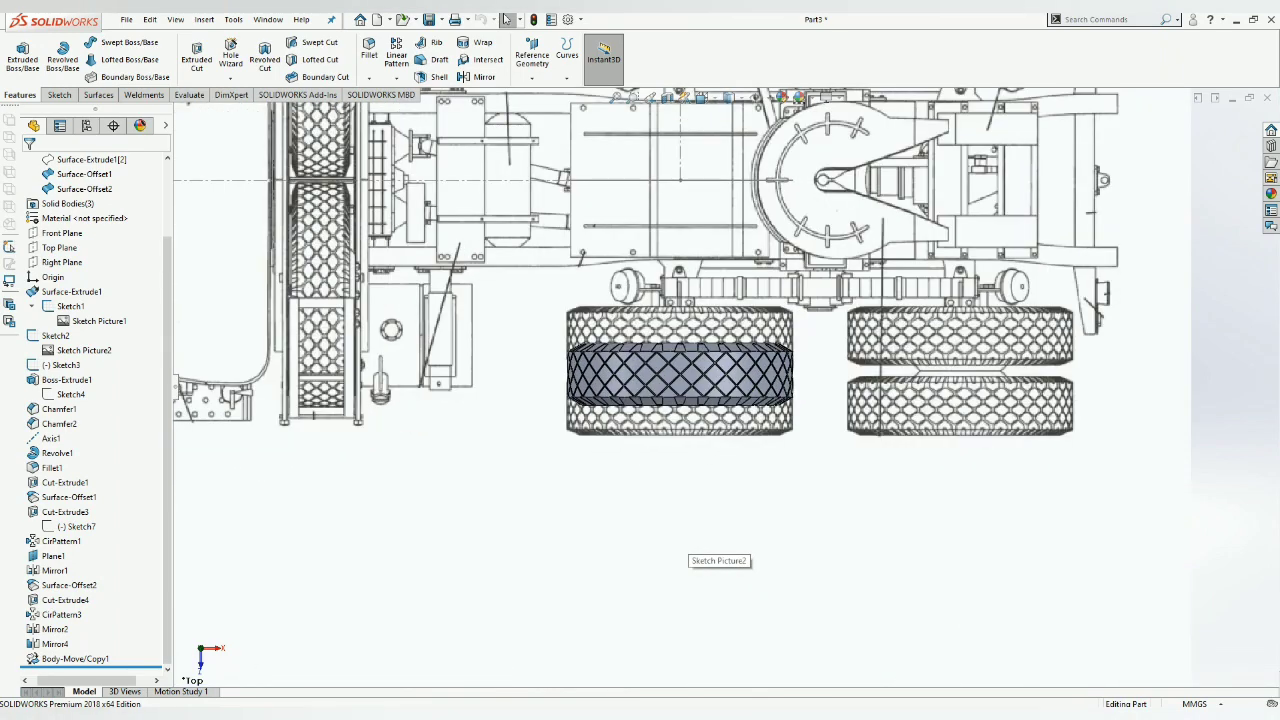
pyautogui.click(204, 19)
pyautogui.moveTo(227, 72)
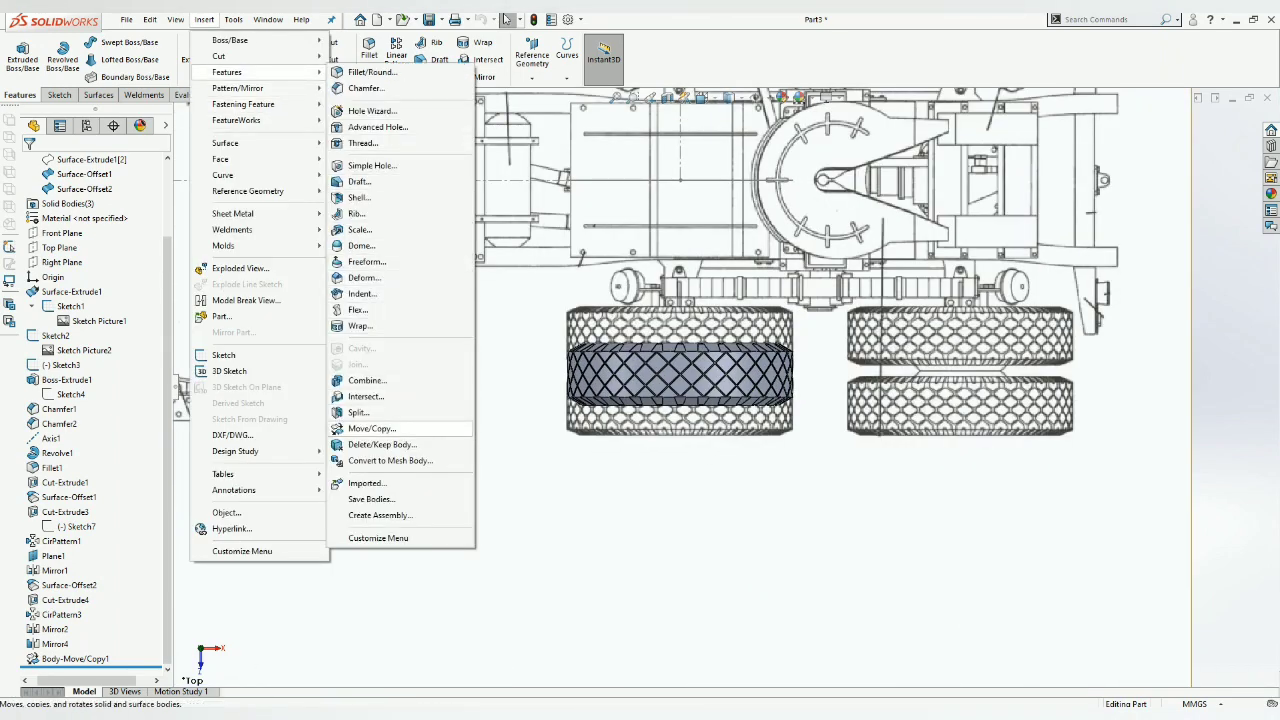
pyautogui.click(372, 428)
pyautogui.click(718, 380)
pyautogui.scroll(-4, 718, 380)
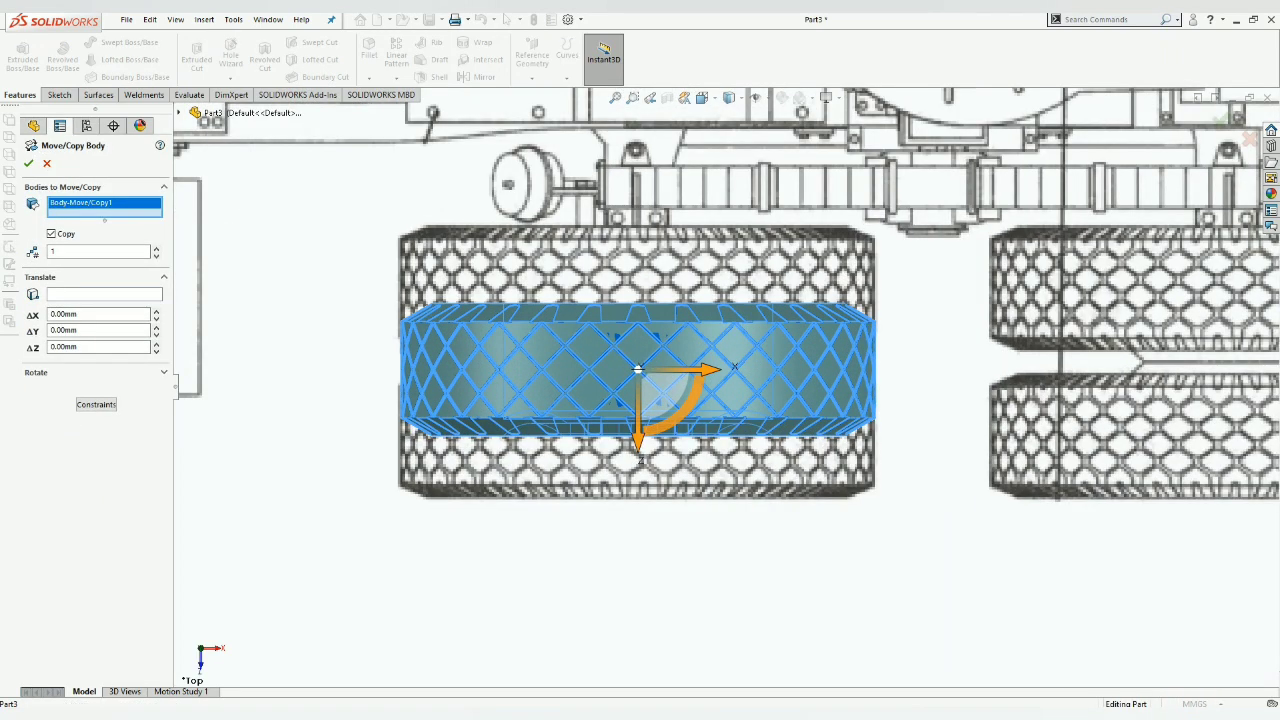
pyautogui.moveTo(638, 440); pyautogui.dragTo(643, 510)
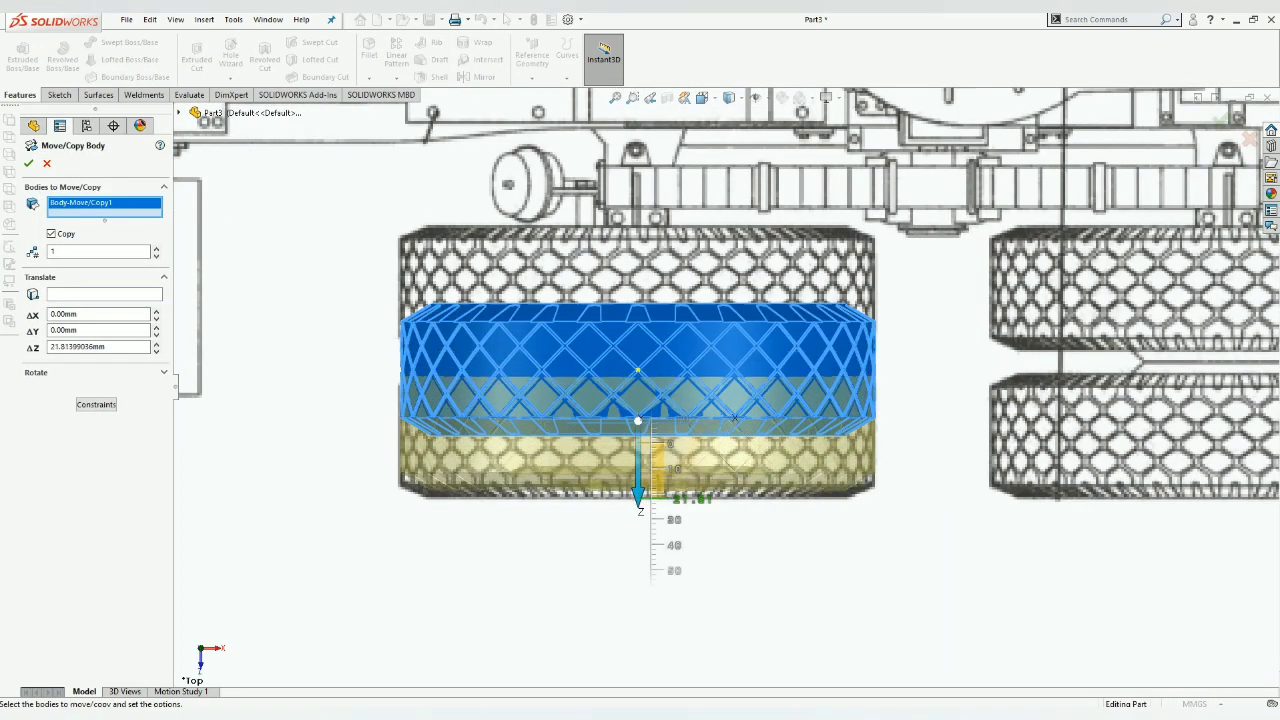
pyautogui.scroll(-3, 490, 535)
pyautogui.scroll(-2, 620, 475)
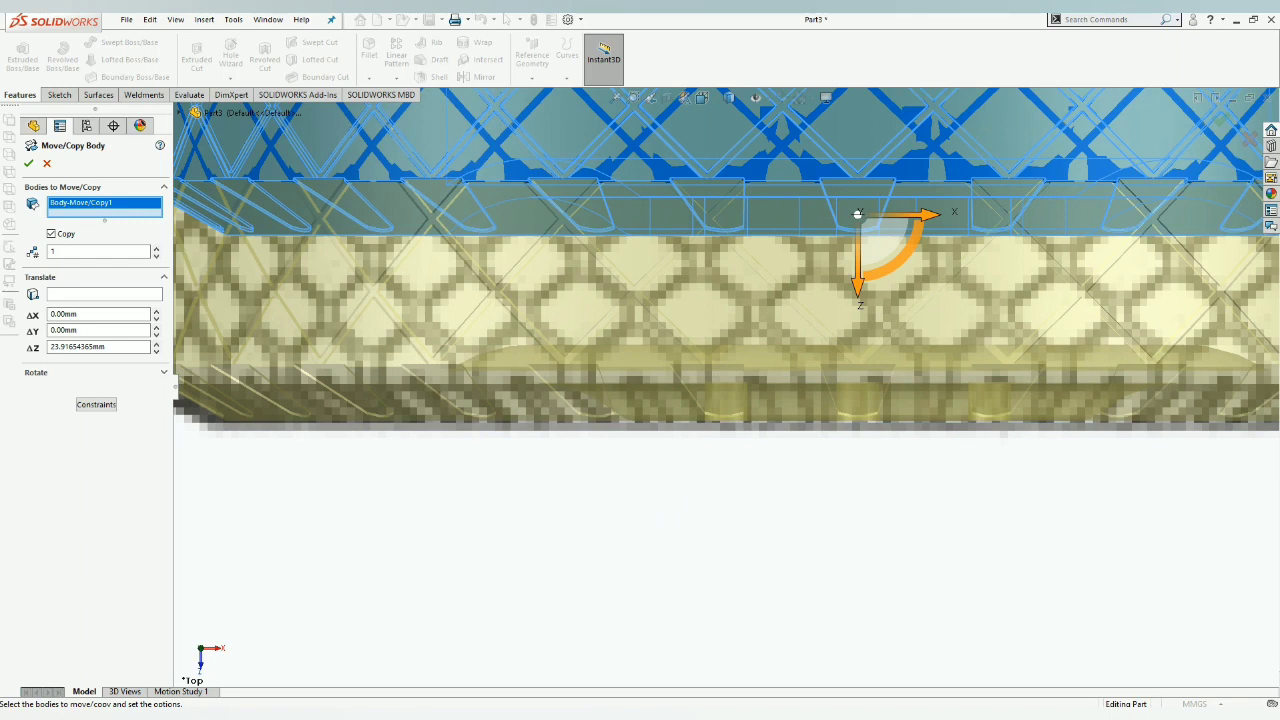
pyautogui.moveTo(857, 214); pyautogui.dragTo(857, 224)
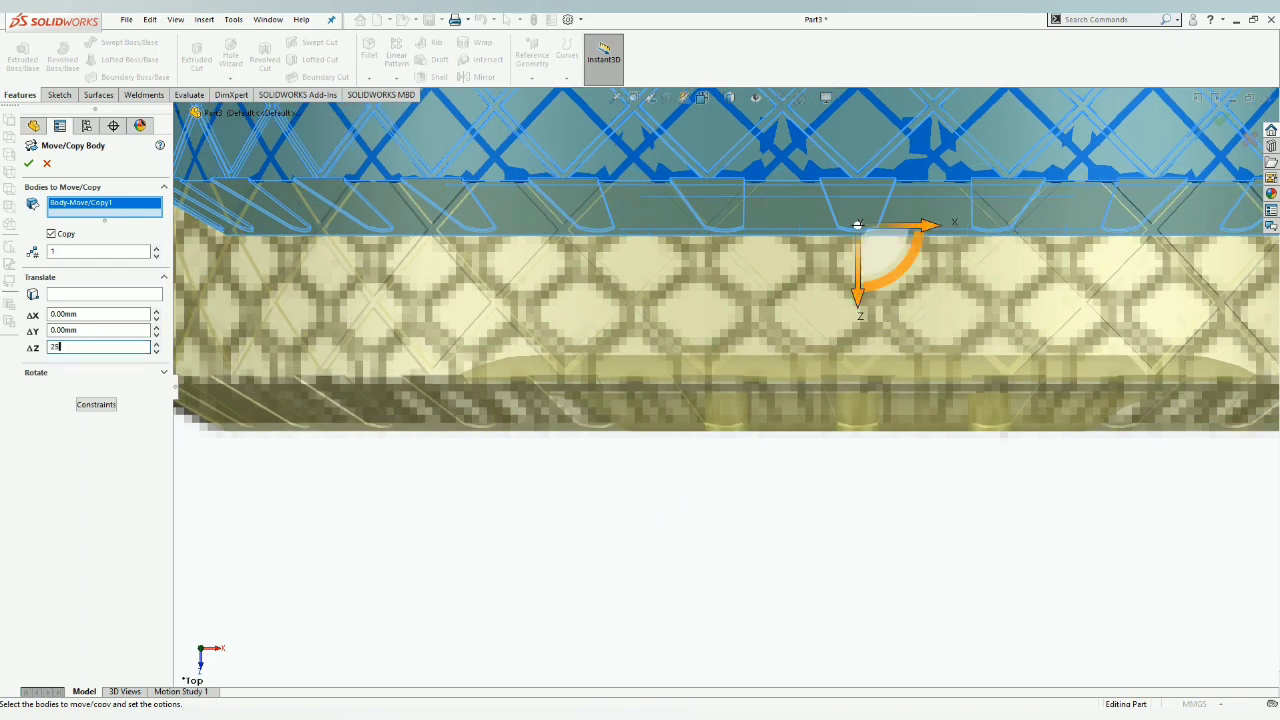
pyautogui.write('.5')
pyautogui.press('Return')
pyautogui.scroll(3, 735, 285)
pyautogui.scroll(3, 735, 285)
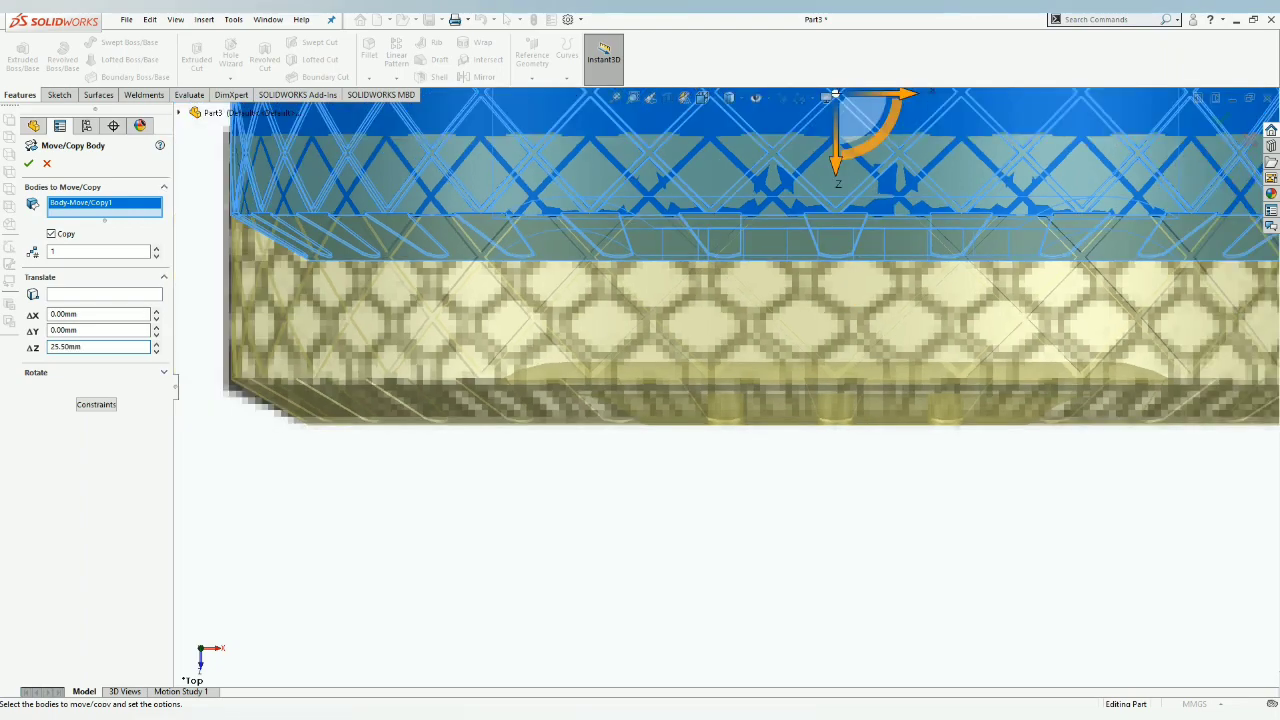
pyautogui.scroll(2, 735, 285)
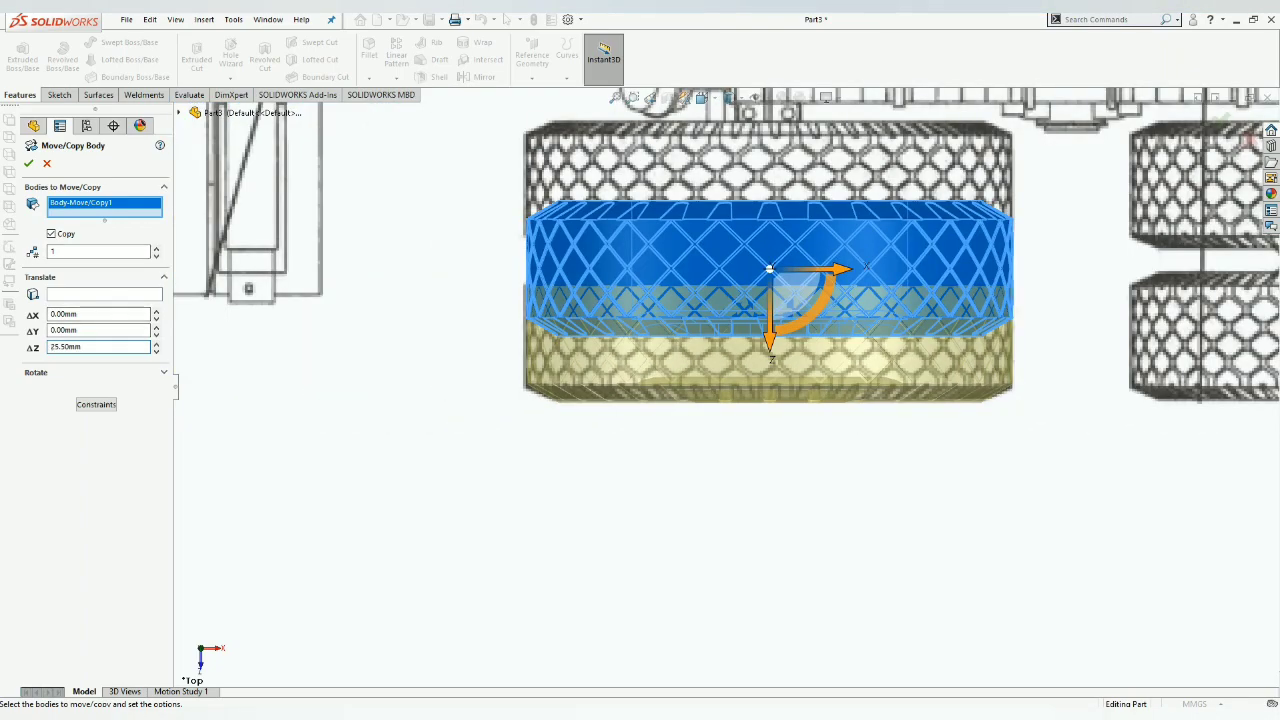
pyautogui.press('Return')
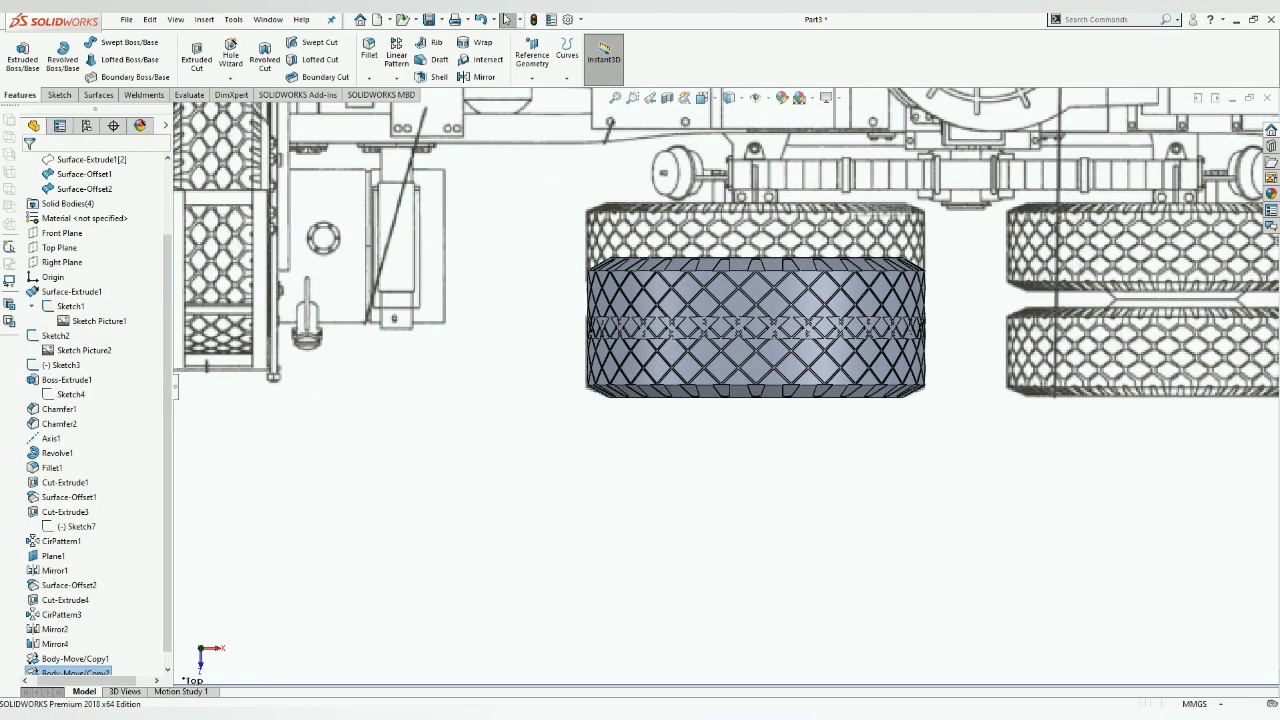
# Step: Copy the tire again with a 31 mm Z offset to complete the stacked pair
pyautogui.click(204, 19)
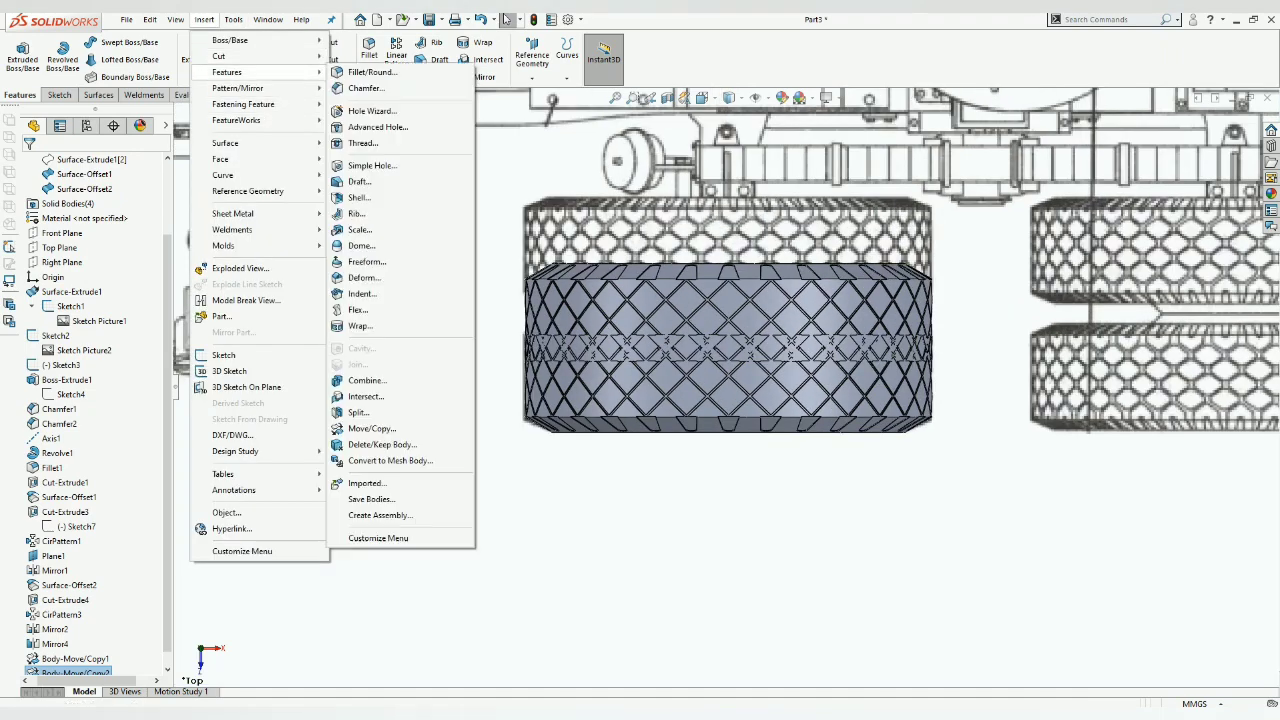
pyautogui.click(371, 428)
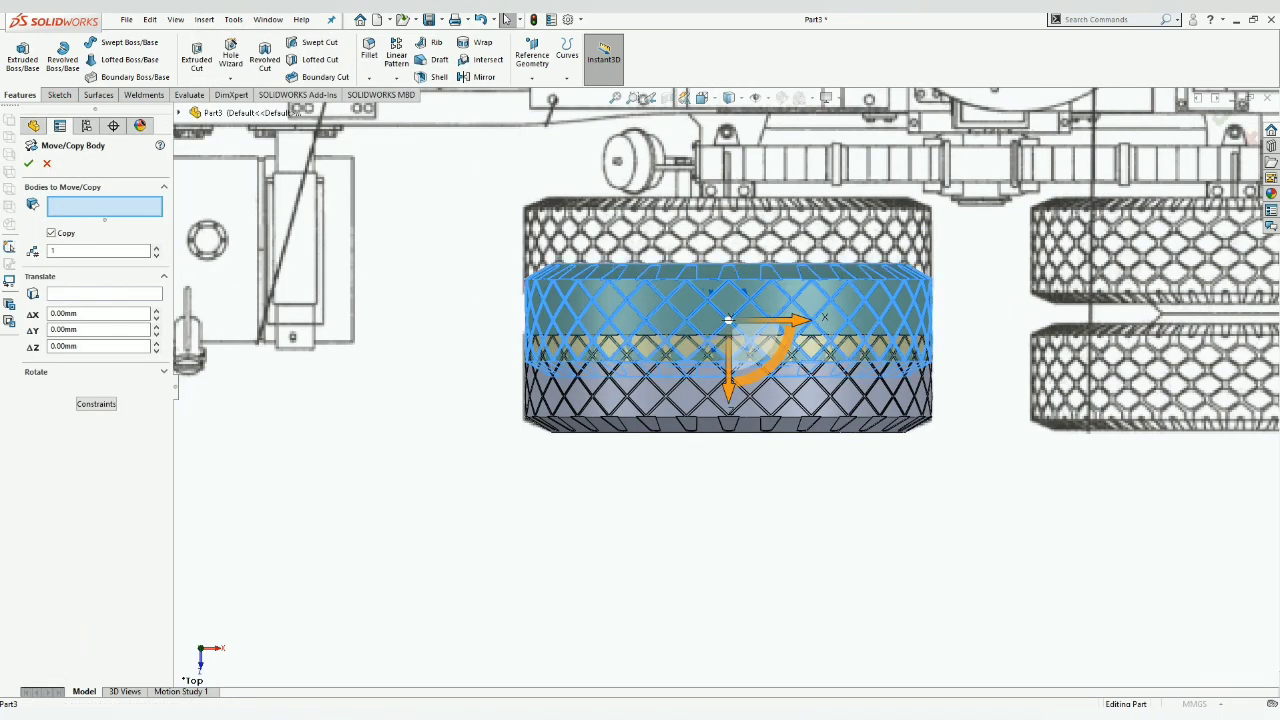
pyautogui.scroll(3, 727, 348)
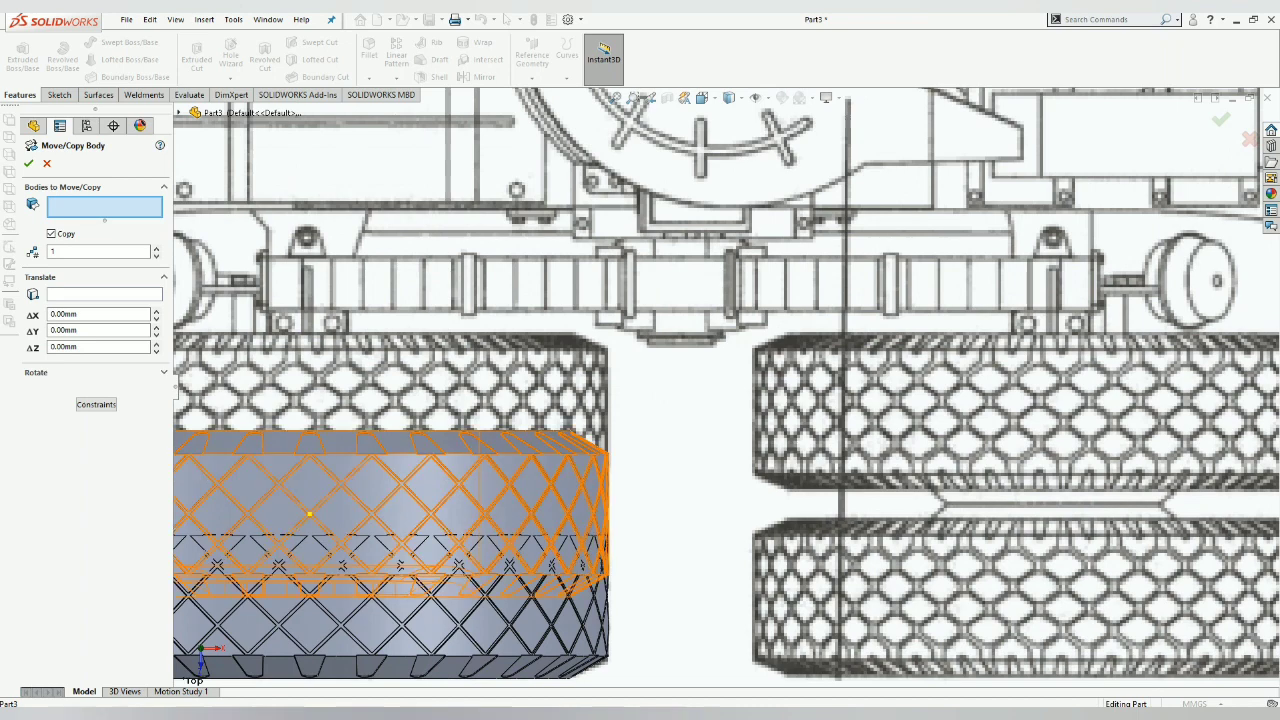
pyautogui.click(330, 520)
pyautogui.scroll(3, 484, 460)
pyautogui.moveTo(484, 460); pyautogui.dragTo(486, 404)
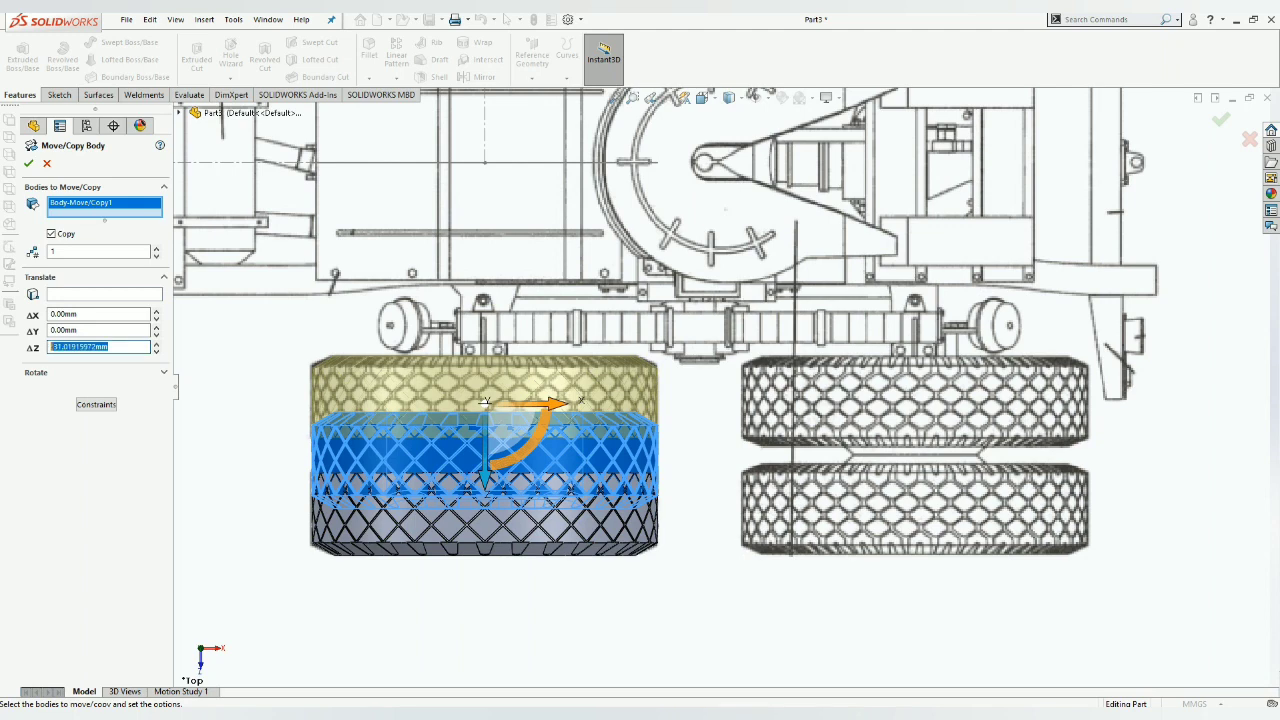
pyautogui.write('-31')
pyautogui.press('Return')
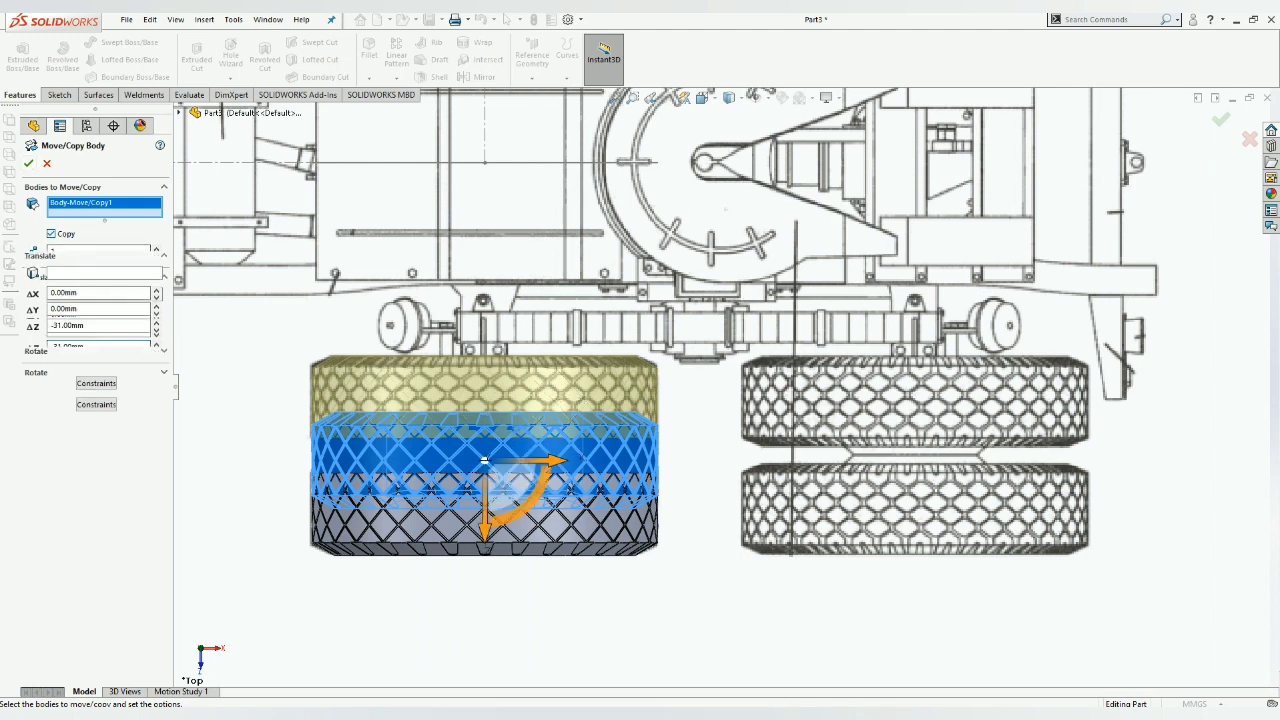
pyautogui.click(29, 163)
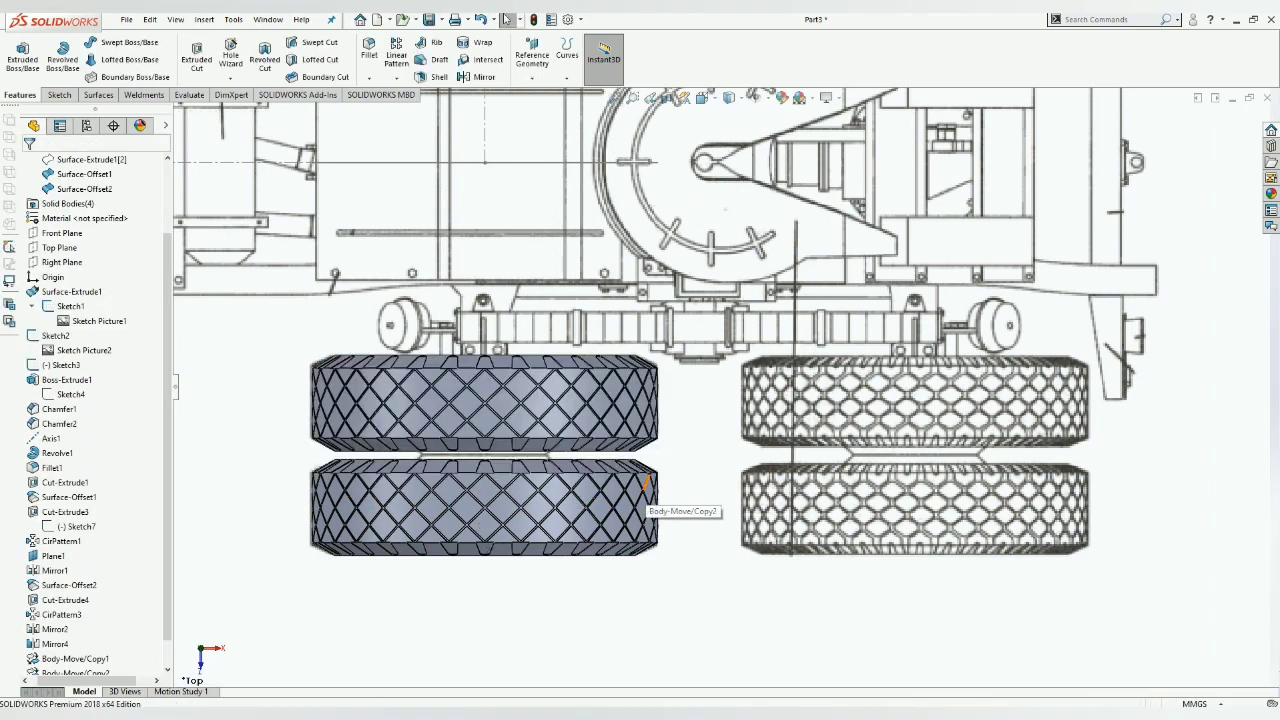
pyautogui.scroll(5, 645, 485)
pyautogui.scroll(-5, 553, 437)
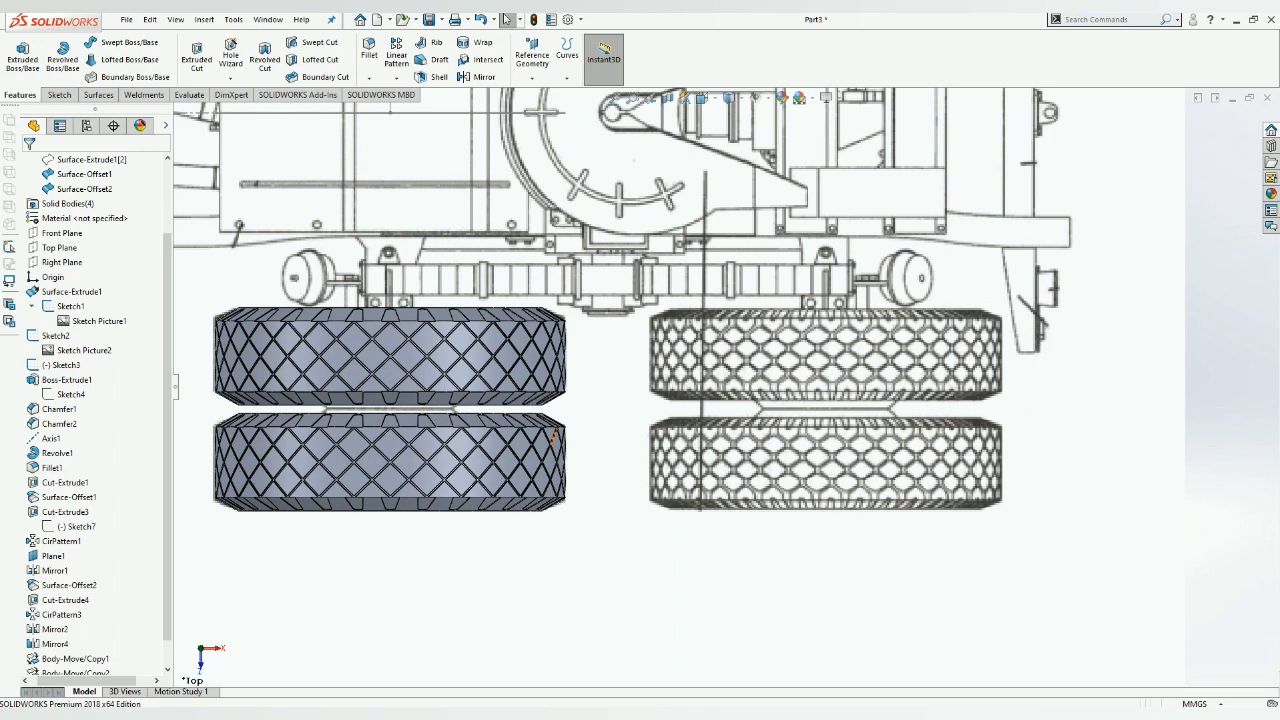
# Step: Copy both stacked tire bodies 233 mm along X onto the second rear axle
pyautogui.click(204, 19)
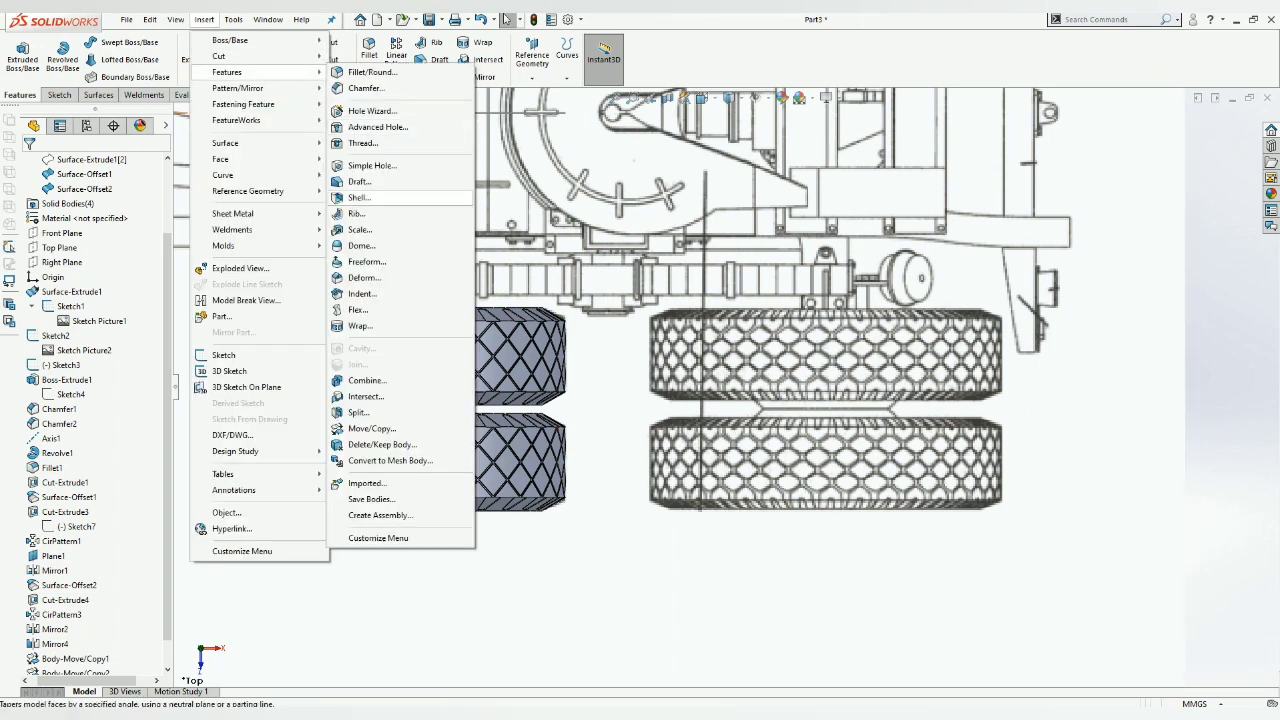
pyautogui.click(390, 427)
pyautogui.click(388, 378)
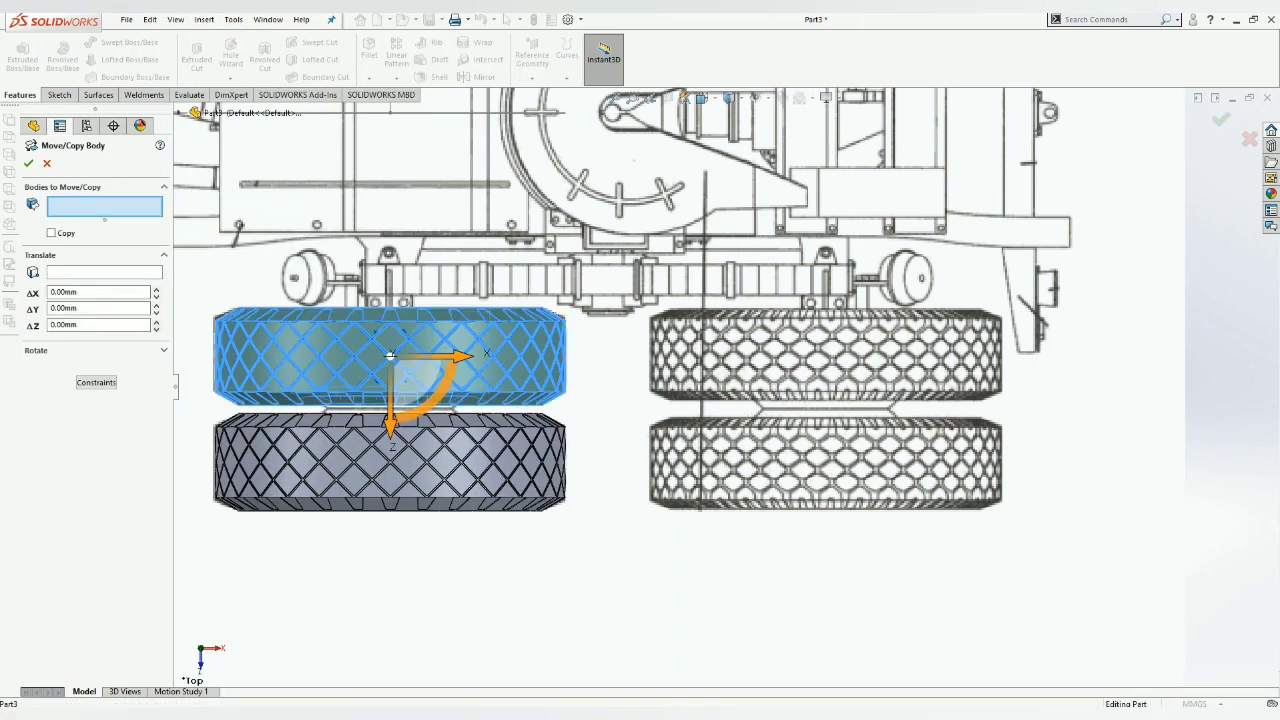
pyautogui.click(390, 460)
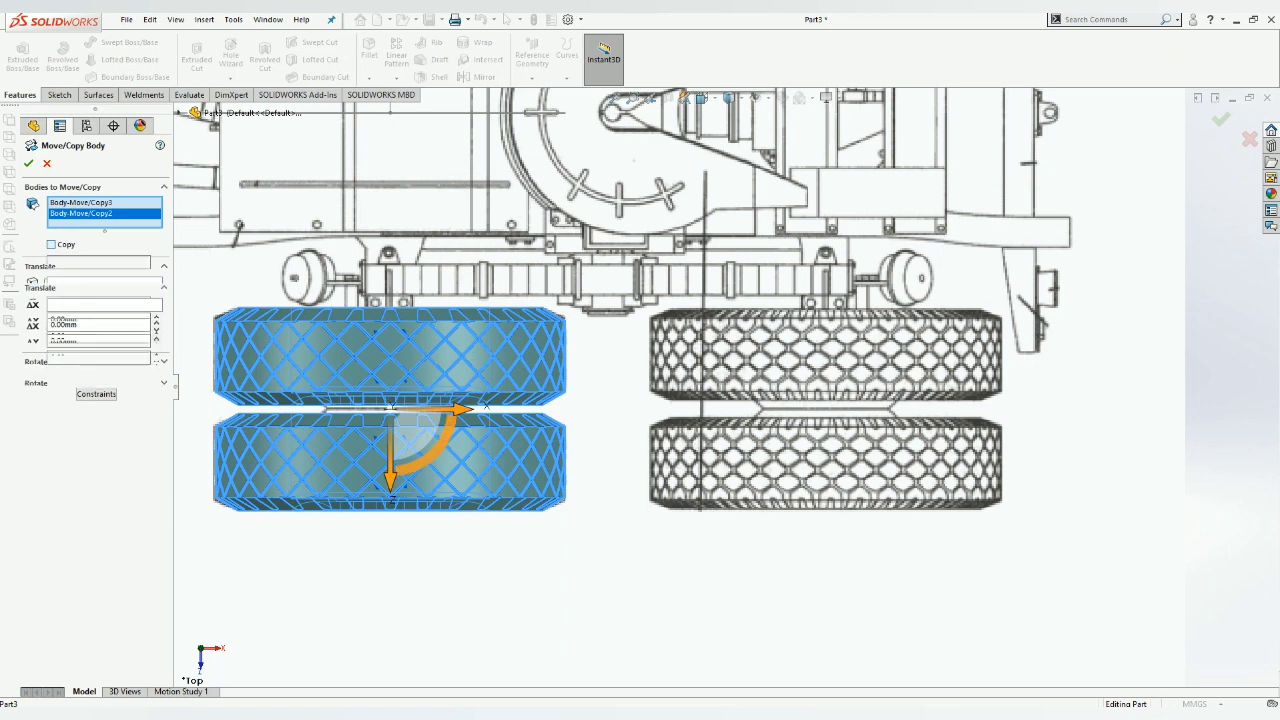
pyautogui.moveTo(466, 409); pyautogui.dragTo(764, 408)
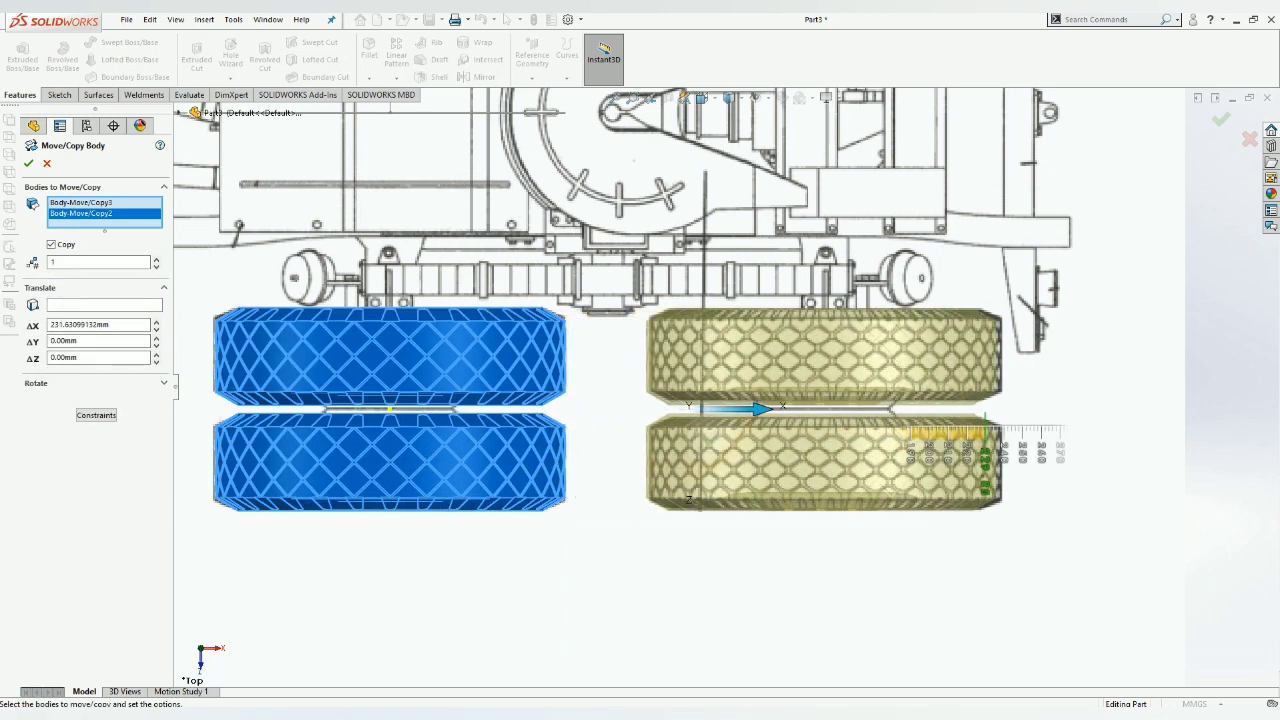
pyautogui.moveTo(764, 408); pyautogui.dragTo(766, 408)
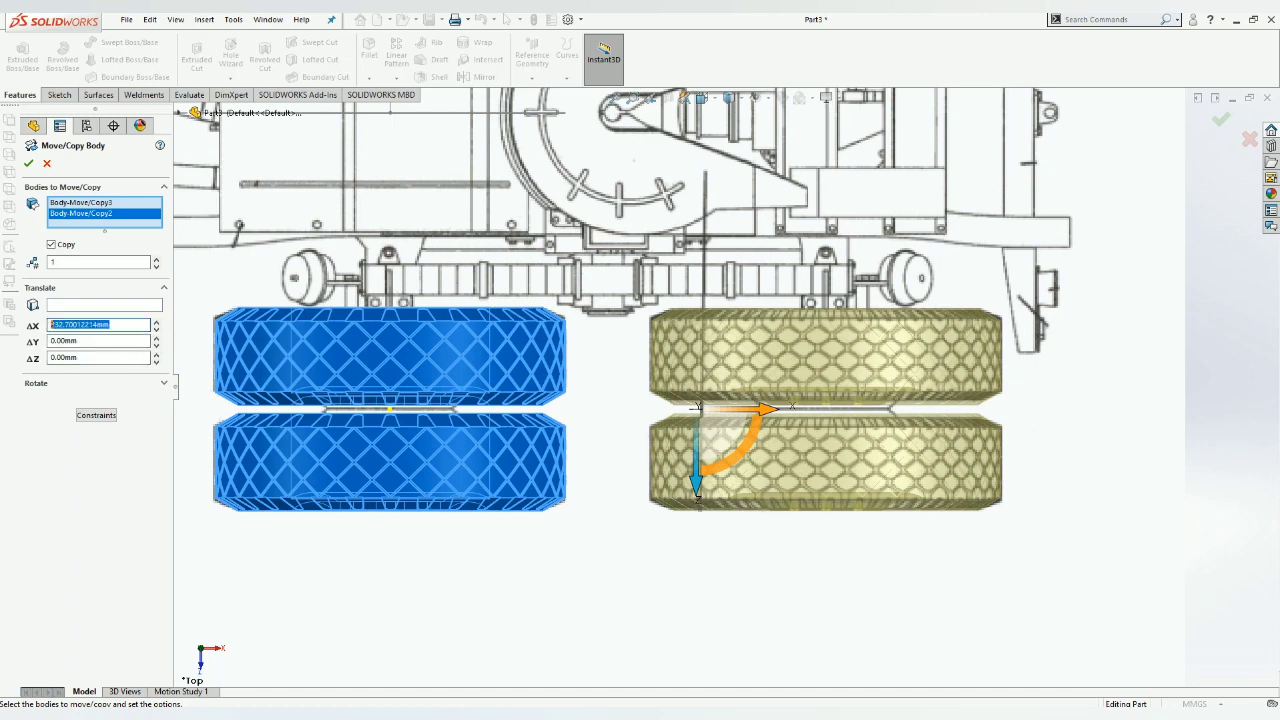
pyautogui.write('33')
pyautogui.press('Return')
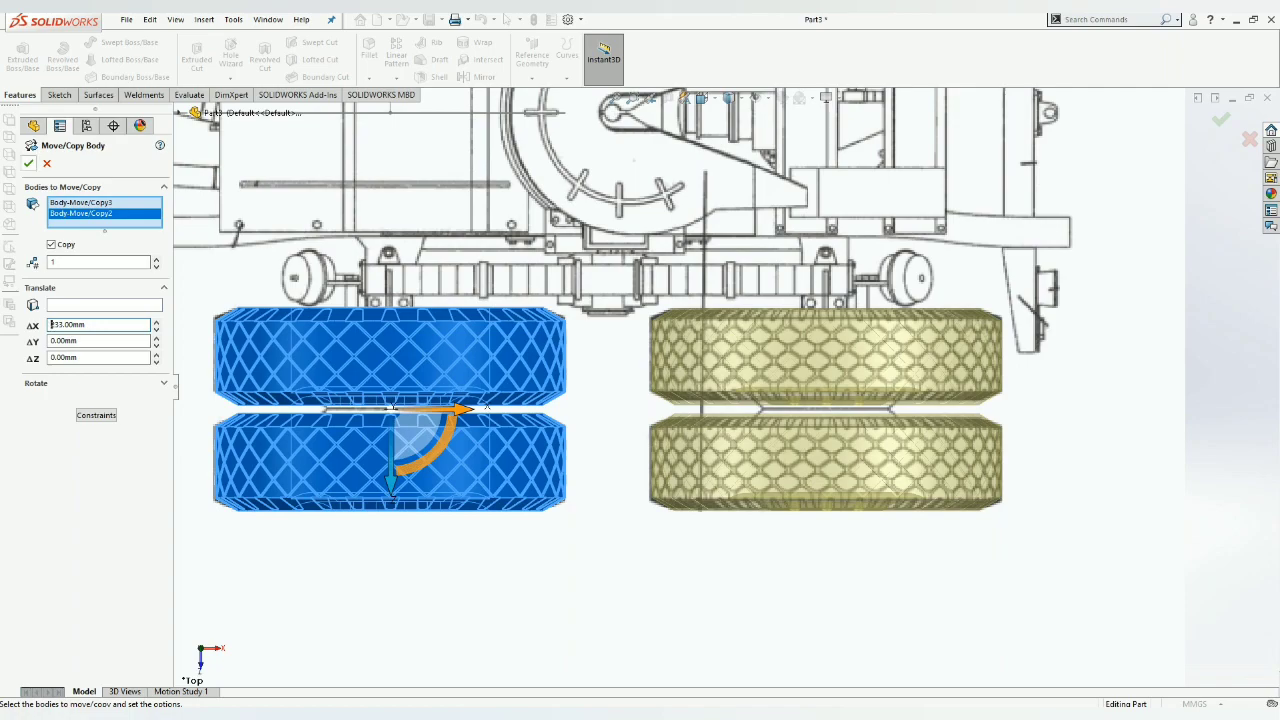
pyautogui.click(28, 163)
pyautogui.scroll(-3, 615, 458)
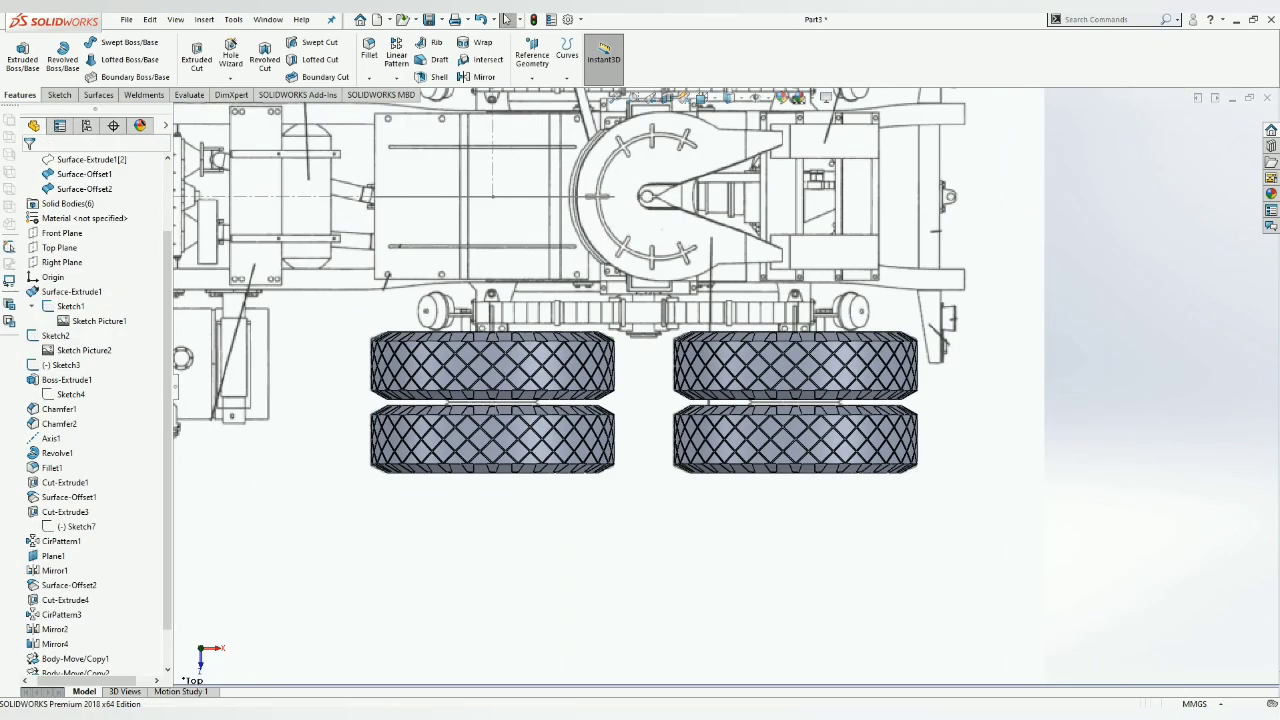
pyautogui.scroll(-3, 605, 455)
pyautogui.scroll(1, 290, 478)
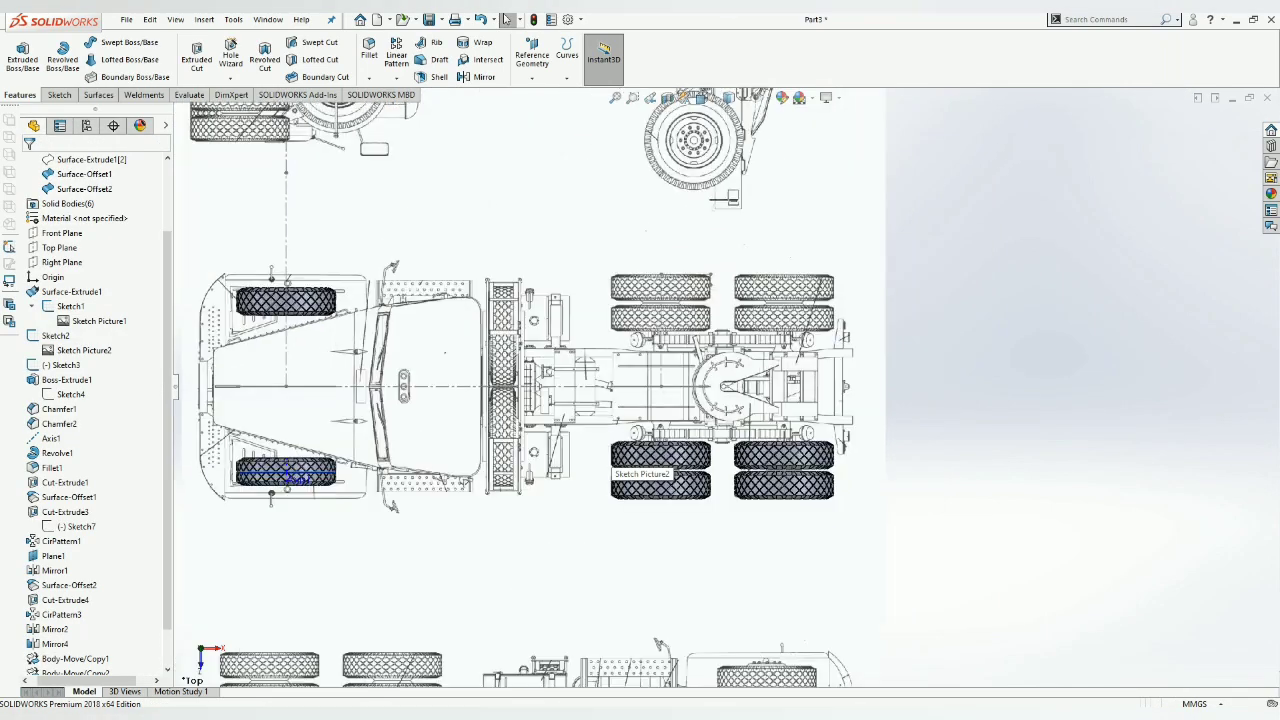
# Step: Mirror the rear tire bodies across the Front Plane as a new mirror feature
pyautogui.click(484, 77)
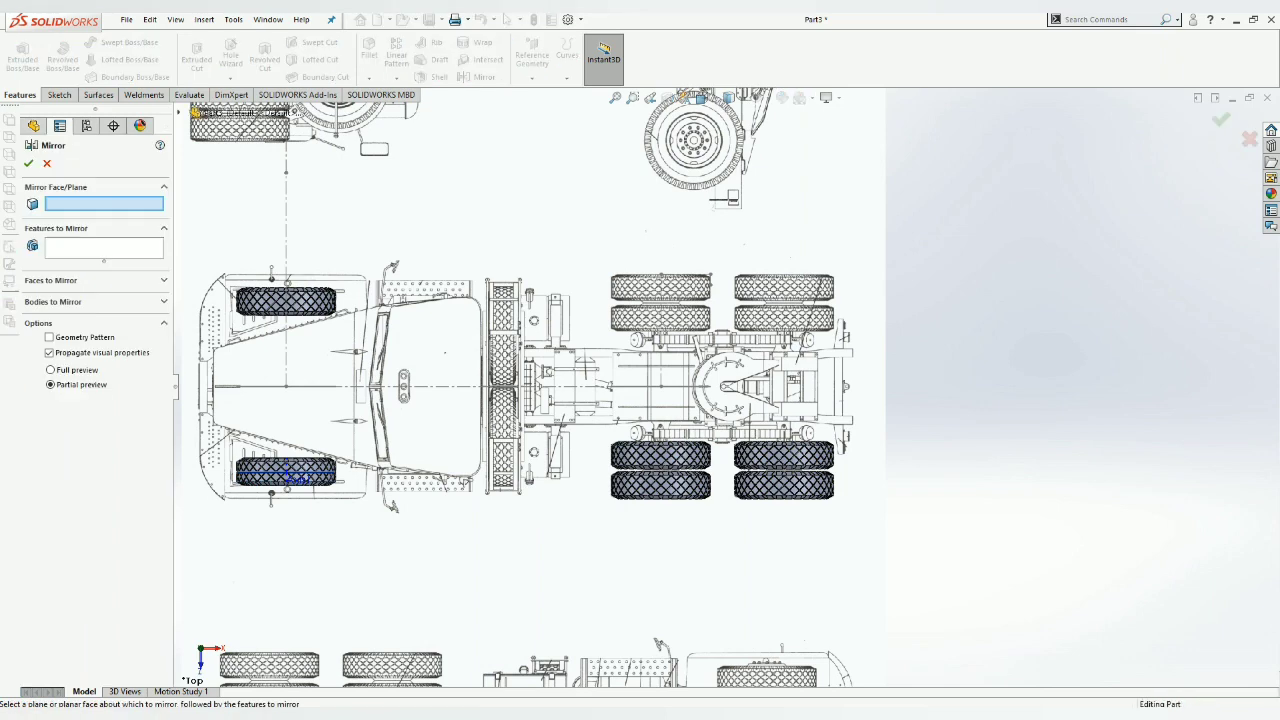
pyautogui.press('c')
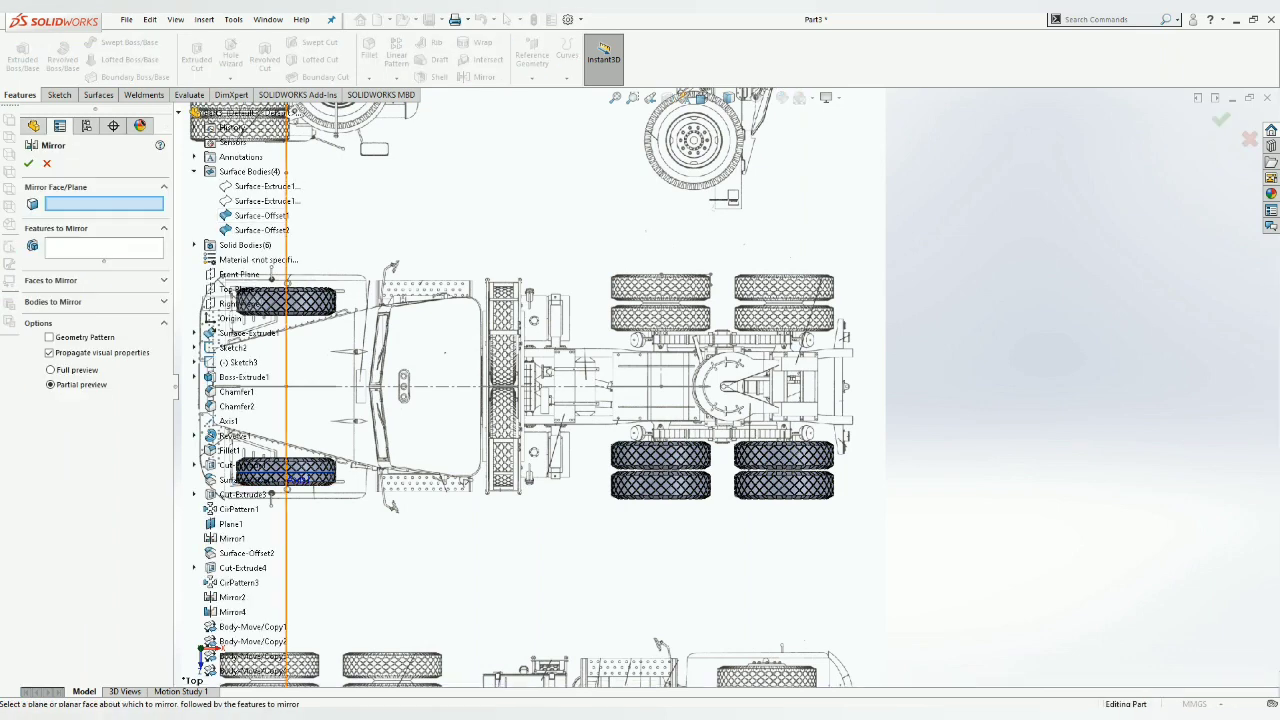
pyautogui.scroll(2, 715, 370)
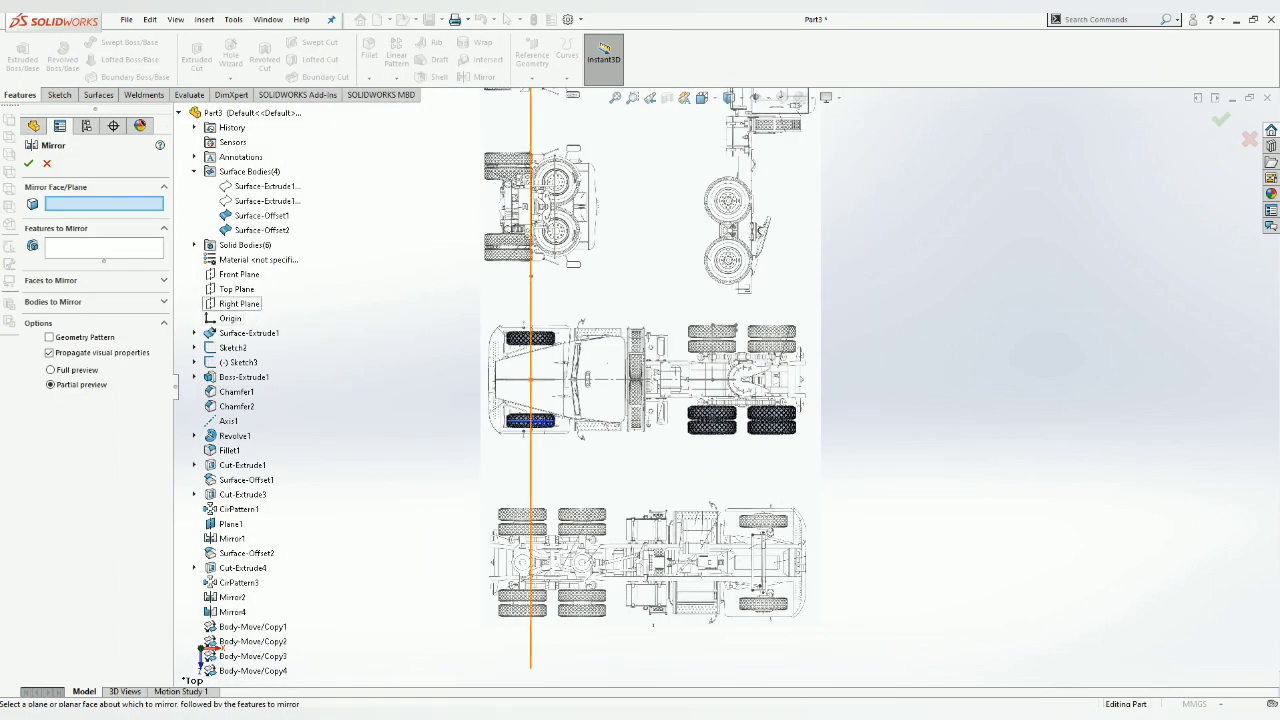
pyautogui.click(860, 380)
pyautogui.scroll(-3, 880, 425)
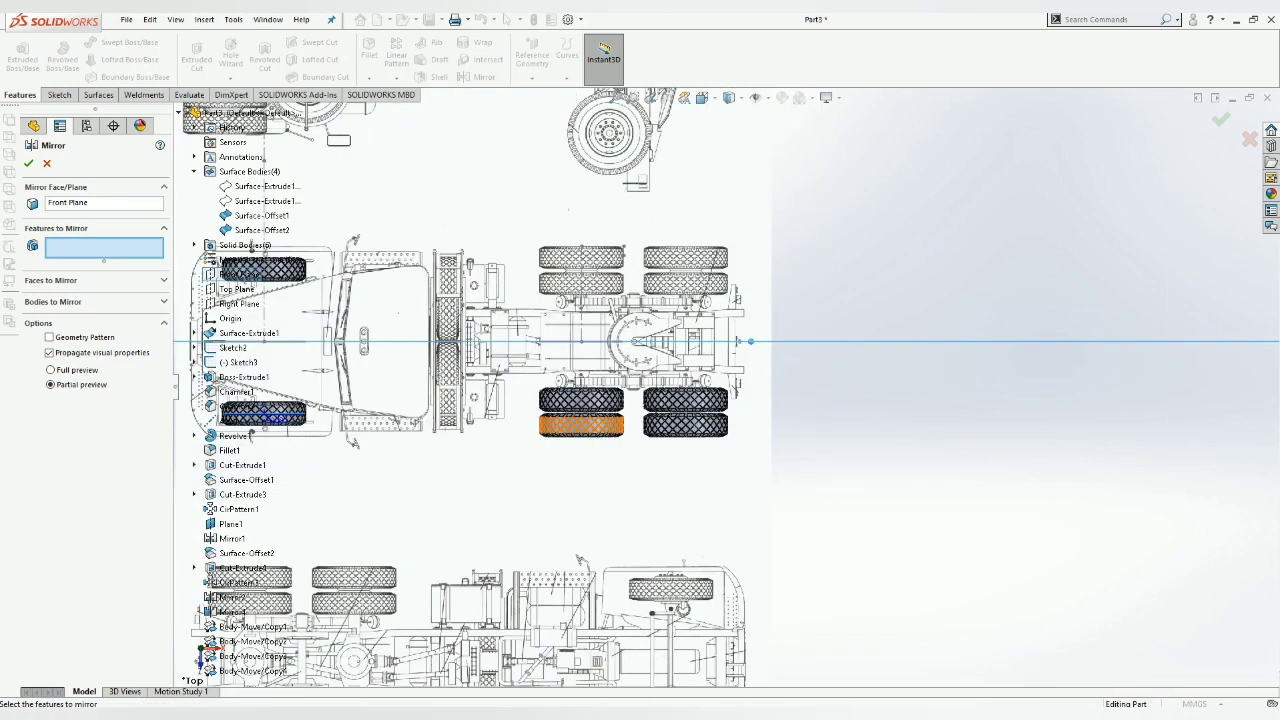
pyautogui.click(164, 301)
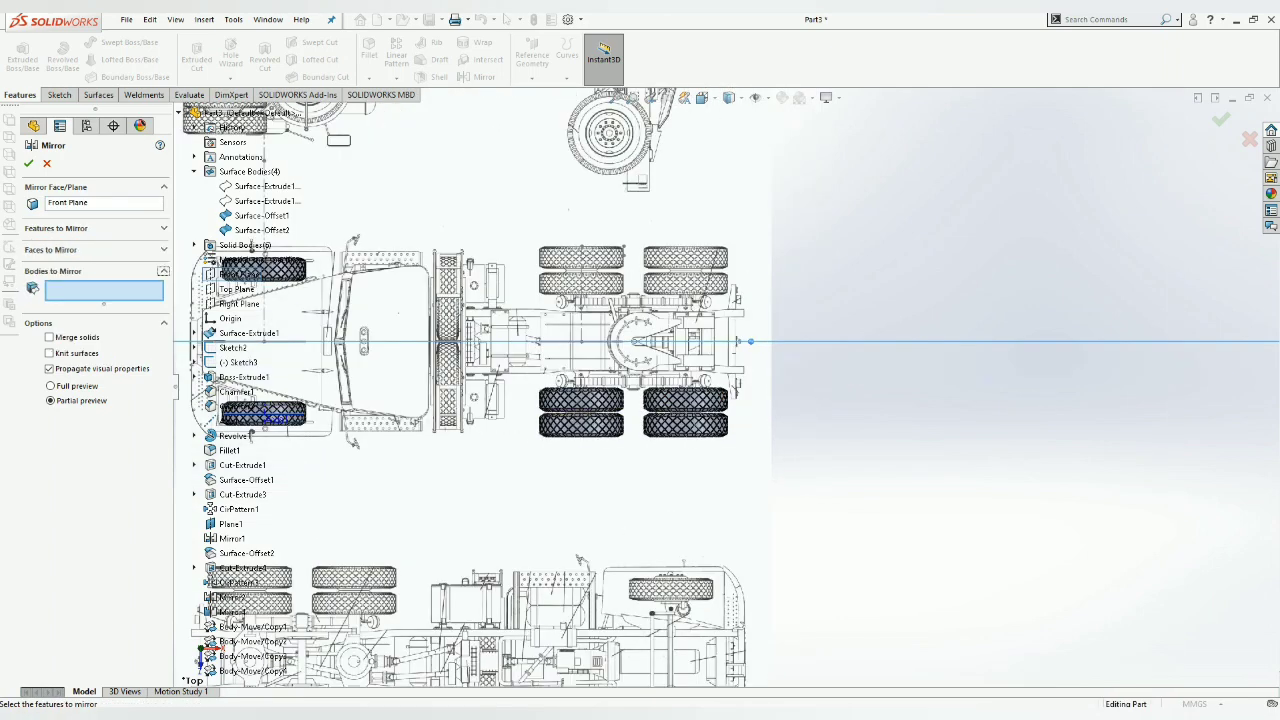
pyautogui.click(581, 425)
pyautogui.click(581, 398)
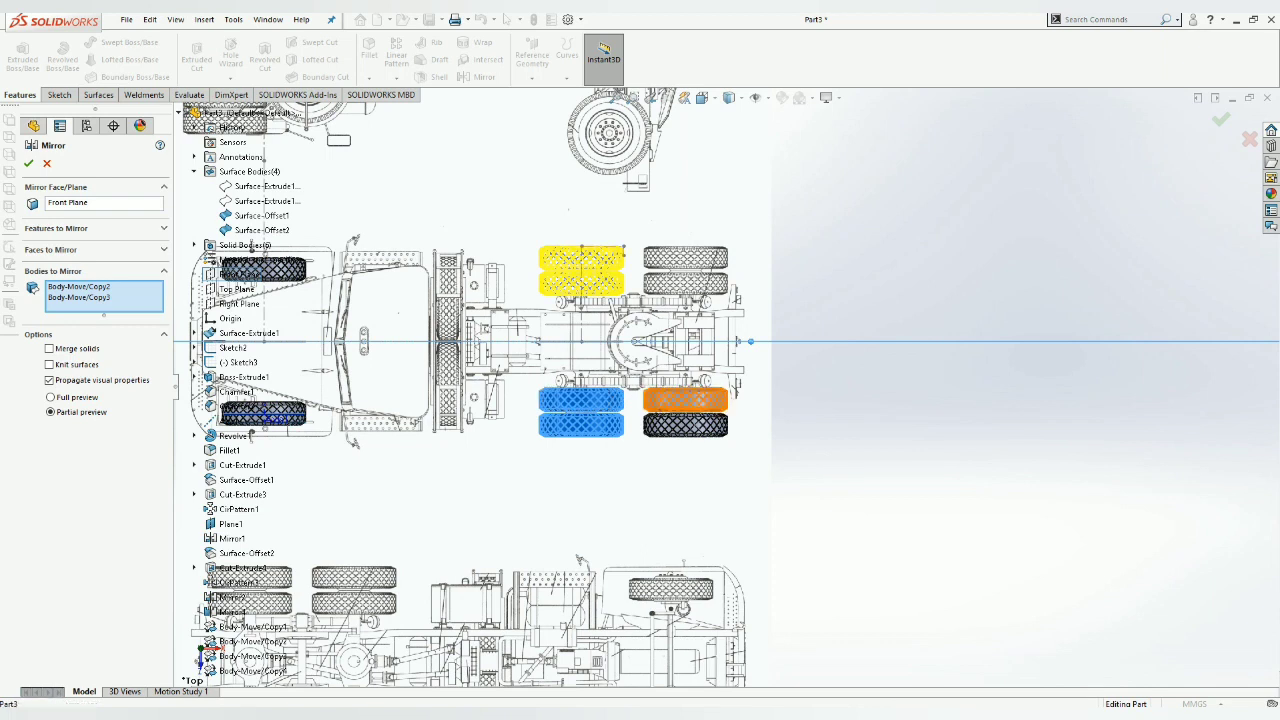
pyautogui.click(685, 400)
pyautogui.click(685, 425)
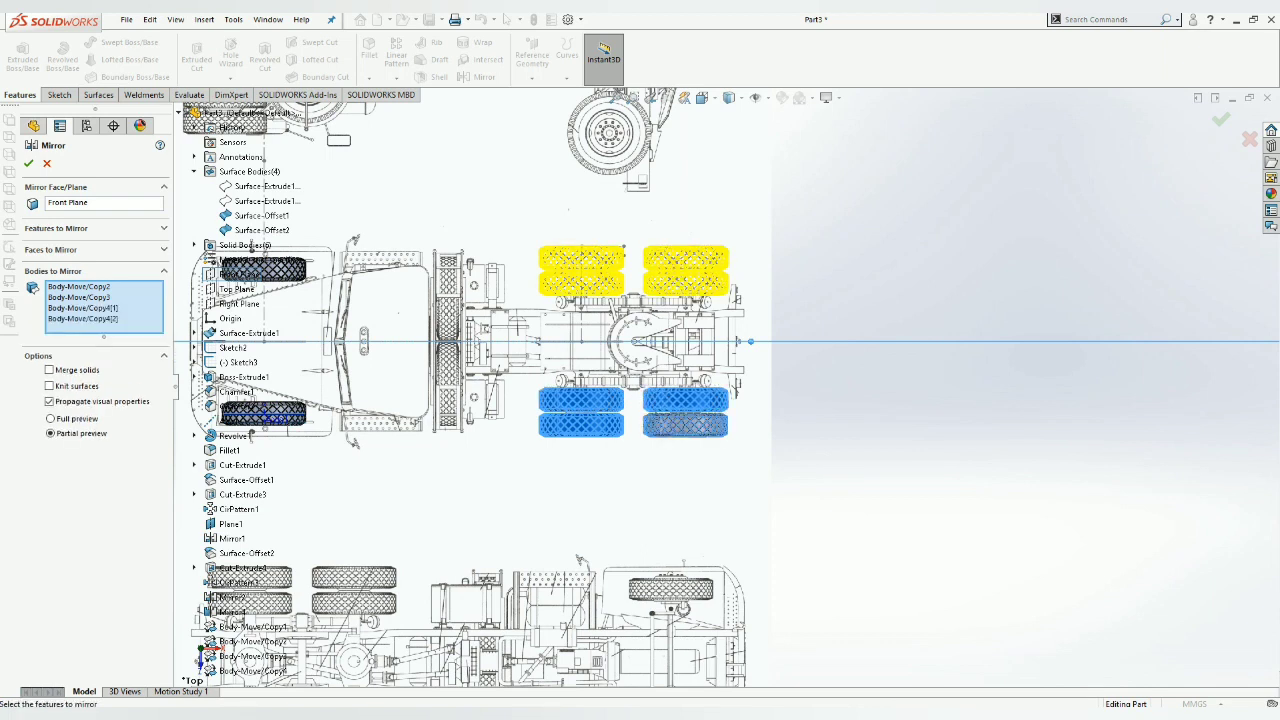
pyautogui.click(685, 425)
pyautogui.click(1221, 119)
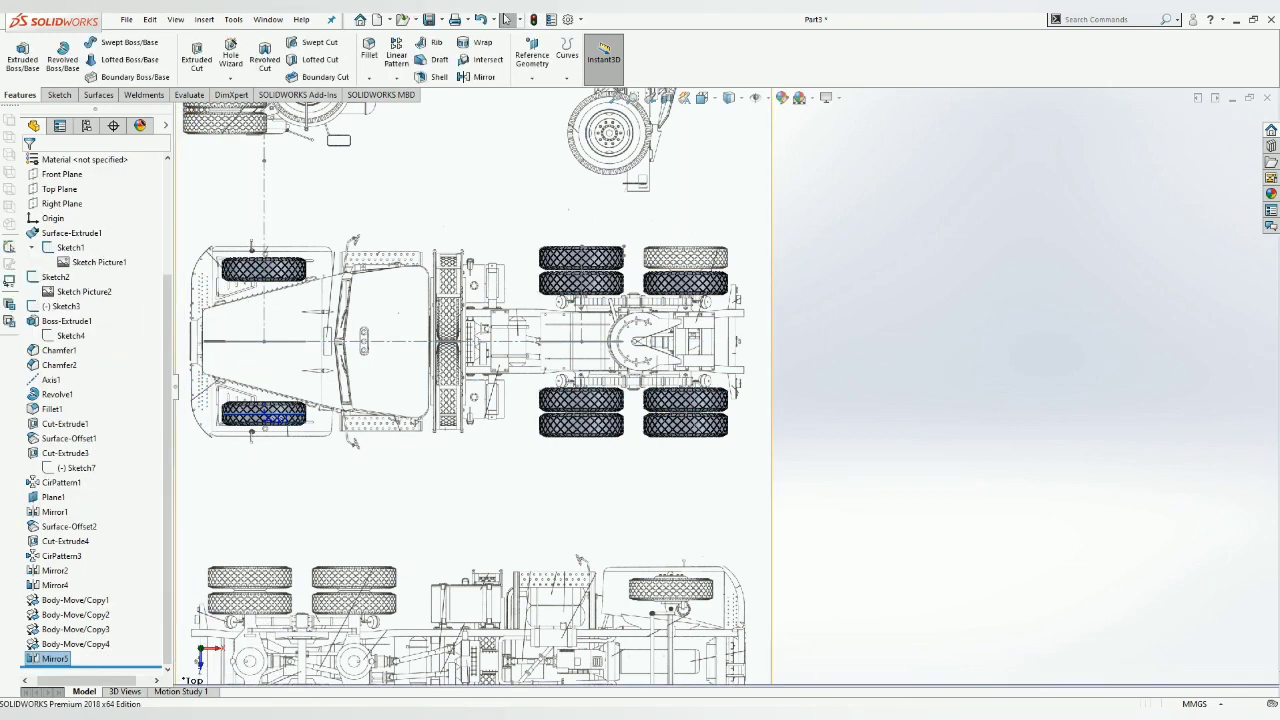
# Step: Add Body-Move/Copy4[2] to Mirror5's bodies to mirror, then view isometrically
pyautogui.rightClick(55, 658)
pyautogui.click(74, 396)
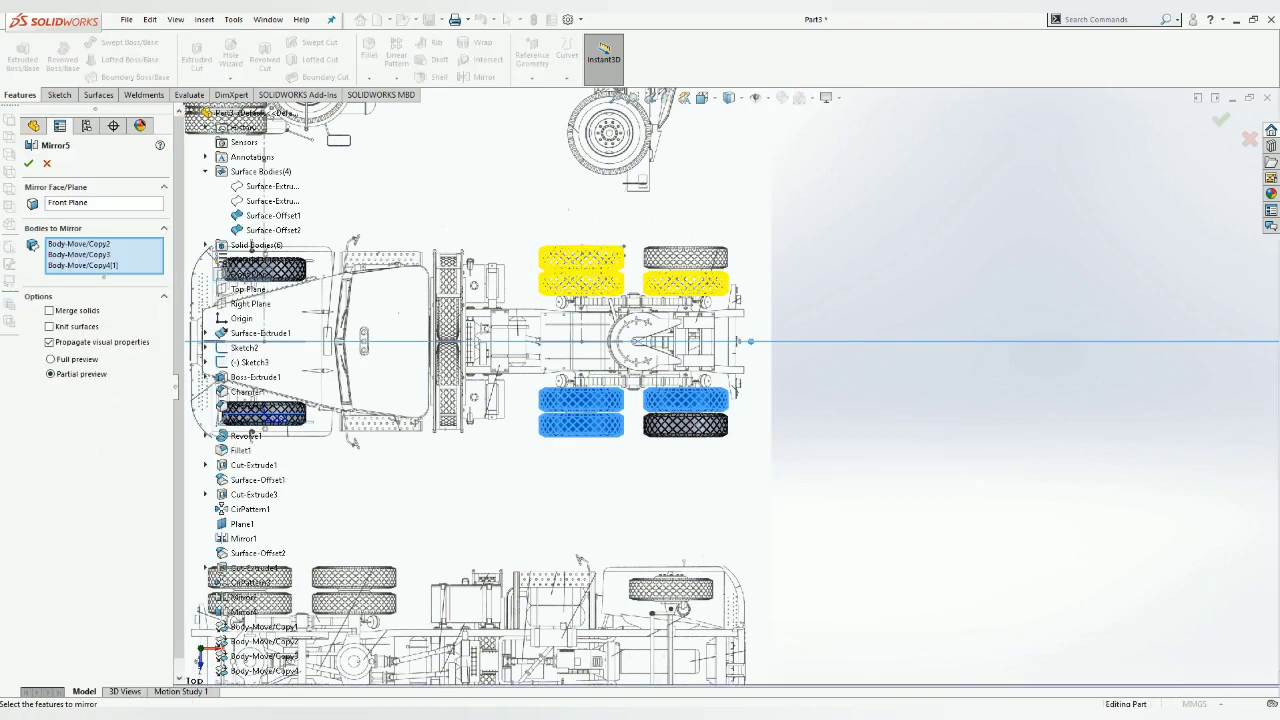
pyautogui.click(82, 265)
pyautogui.click(686, 410)
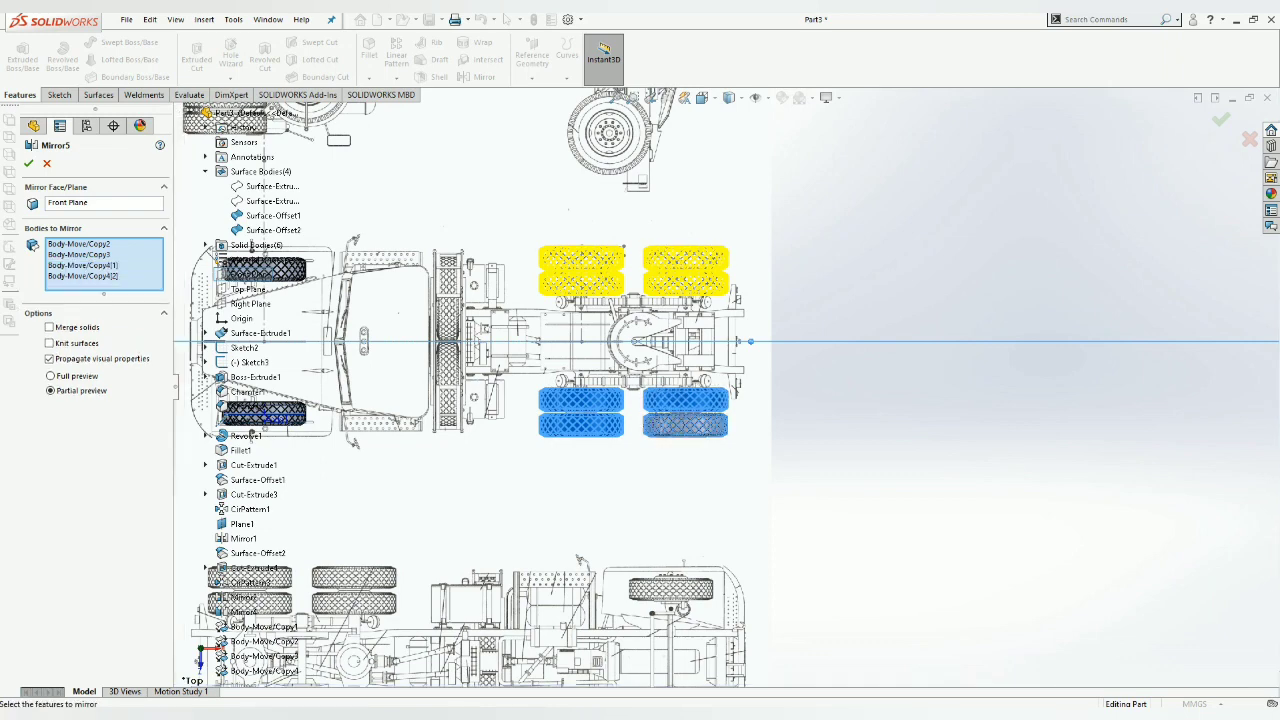
pyautogui.press('Return')
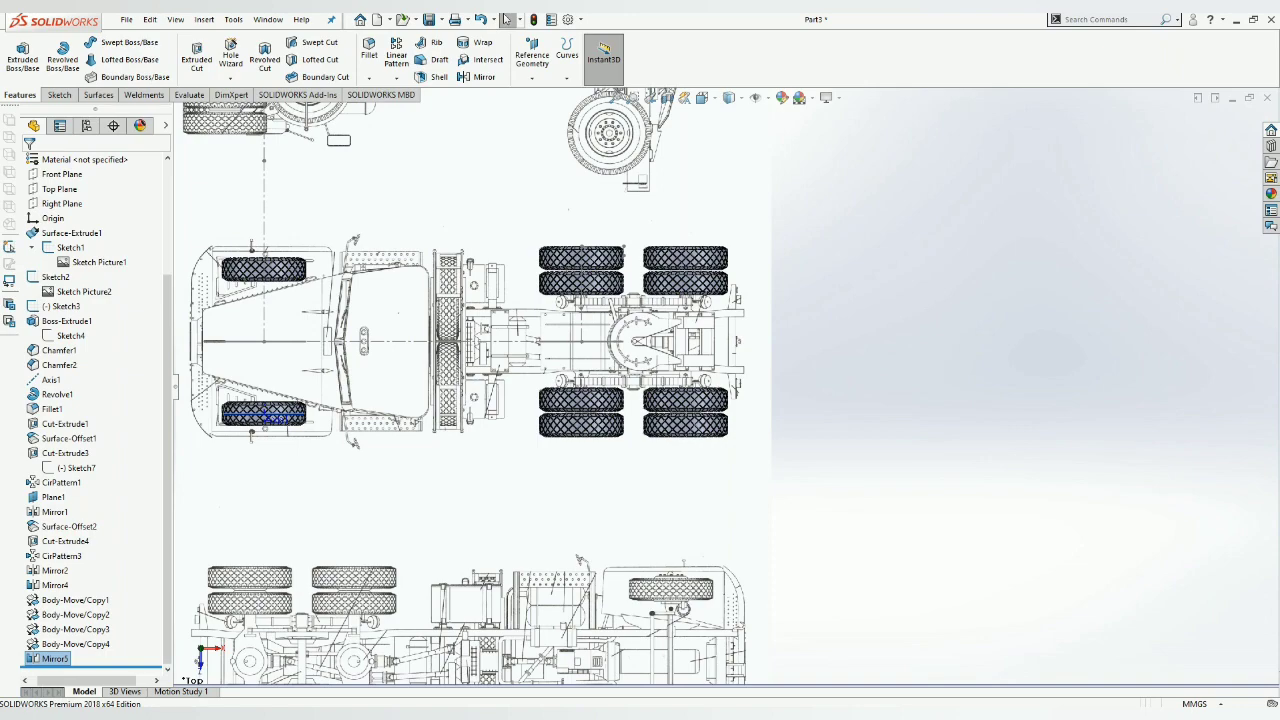
pyautogui.hotkey('ctrl', '7')
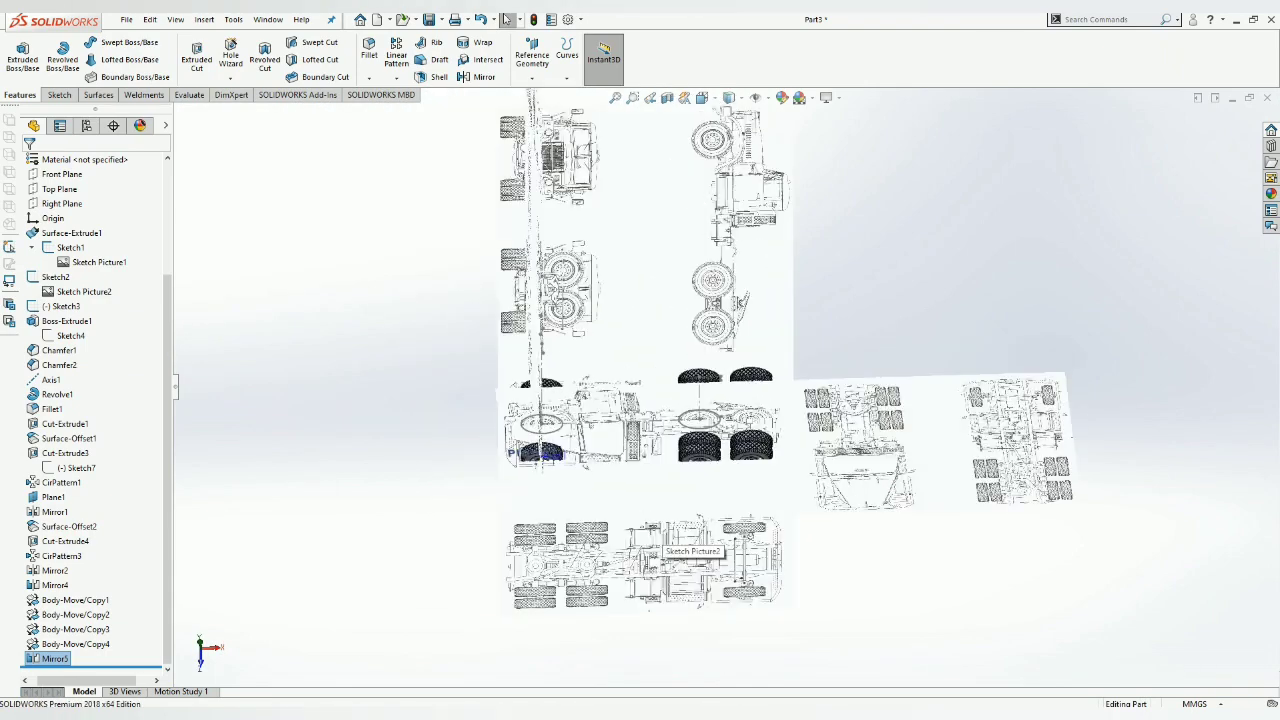
# Step: Rotate to an angled view and hide the blueprint sketch pictures
pyautogui.moveTo(519, 304); pyautogui.dragTo(630, 458, button='middle')
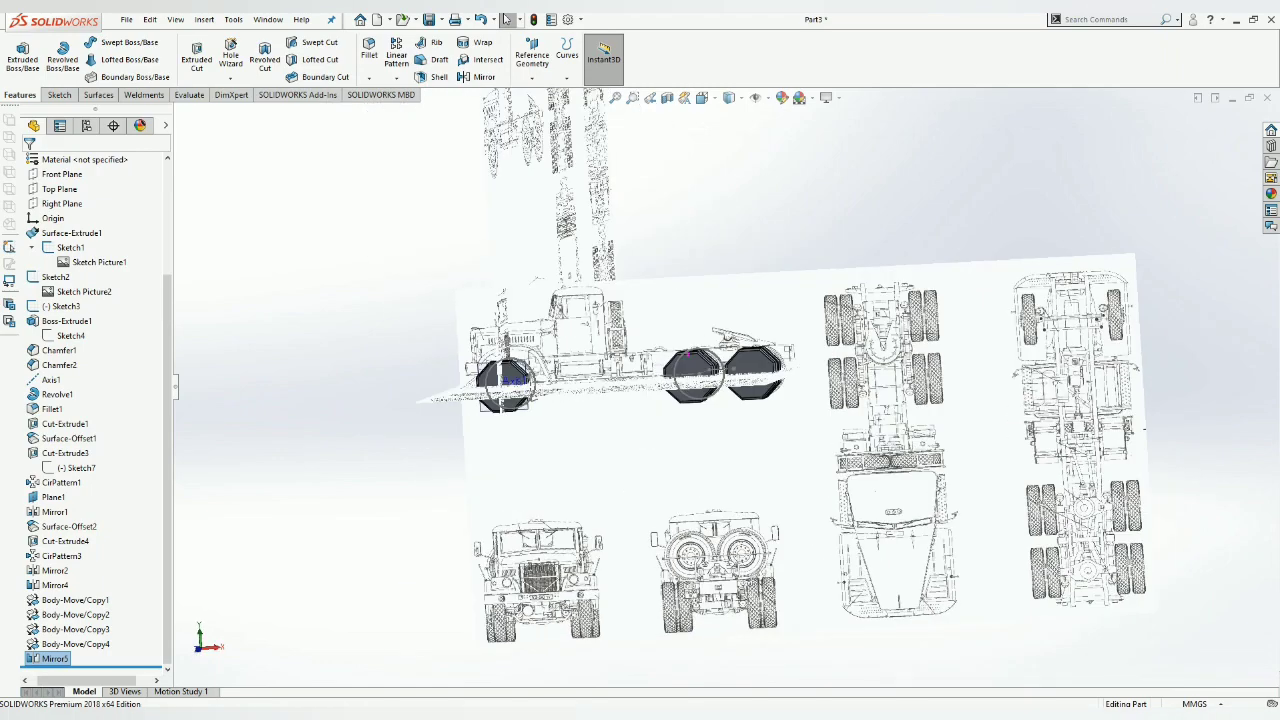
pyautogui.scroll(-2, 630, 458)
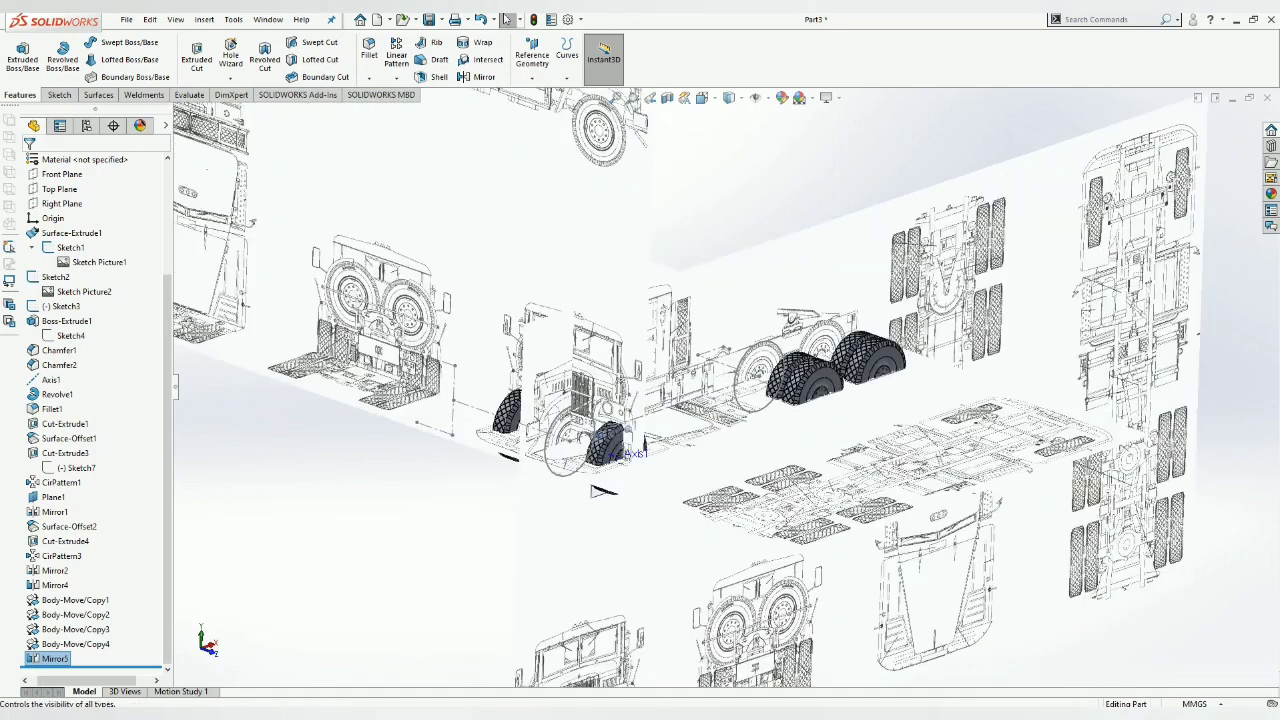
pyautogui.click(755, 97)
pyautogui.scroll(-2, 843, 450)
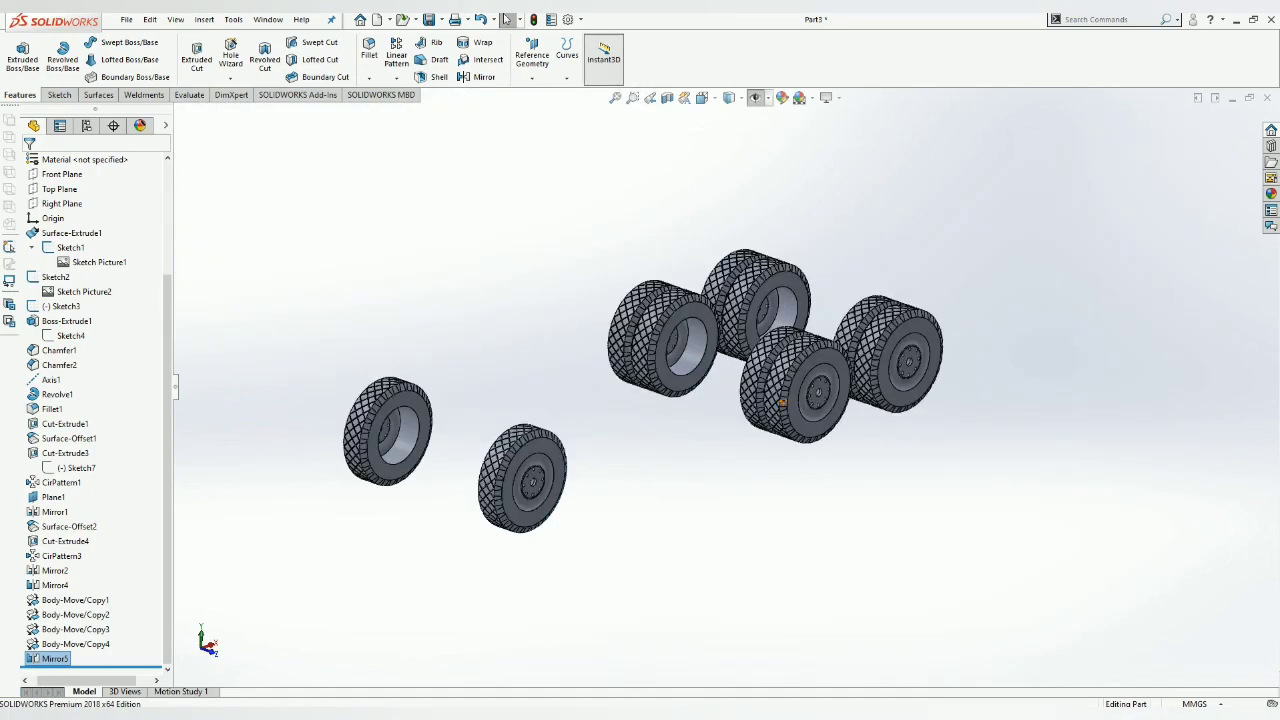
pyautogui.scroll(-2, 843, 450)
pyautogui.scroll(-2, 843, 450)
pyautogui.scroll(2, 600, 420)
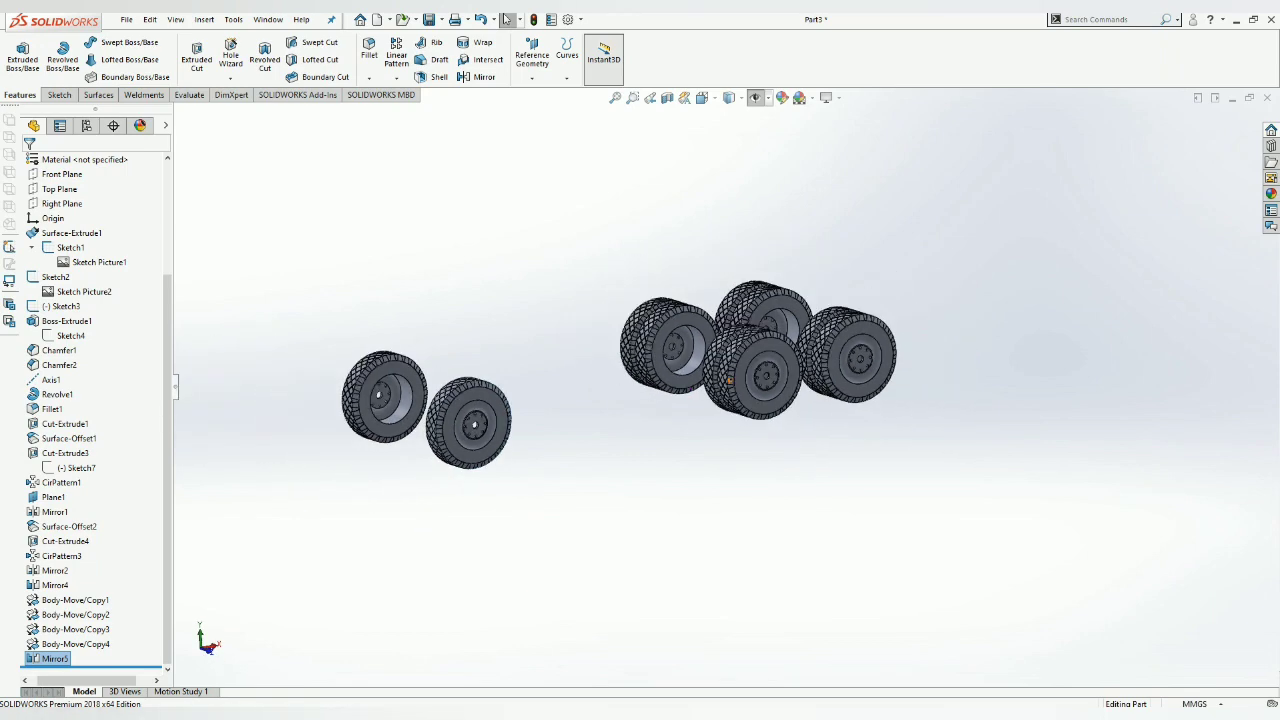
pyautogui.scroll(-2, 600, 420)
pyautogui.scroll(-2, 600, 420)
pyautogui.scroll(-2, 600, 420)
pyautogui.scroll(2, 951, 446)
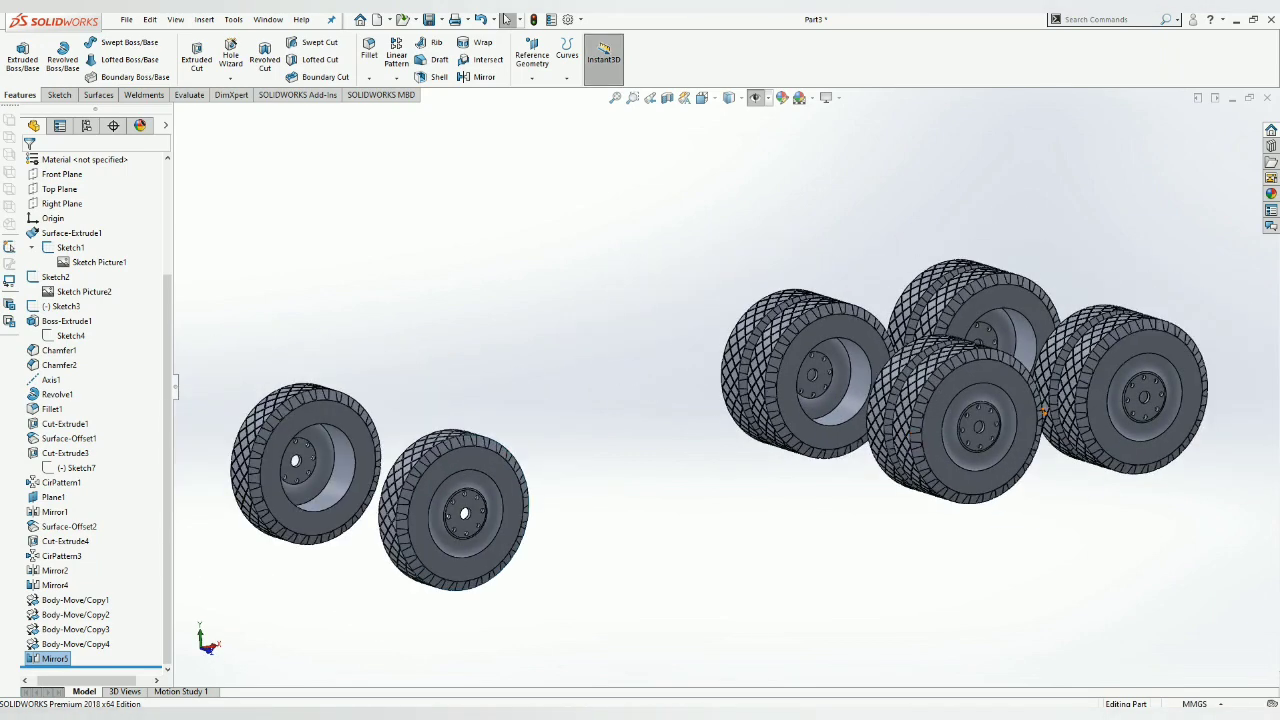
# Step: Zoom to fit all the tires and bring up the Save As dialog
pyautogui.click(615, 97)
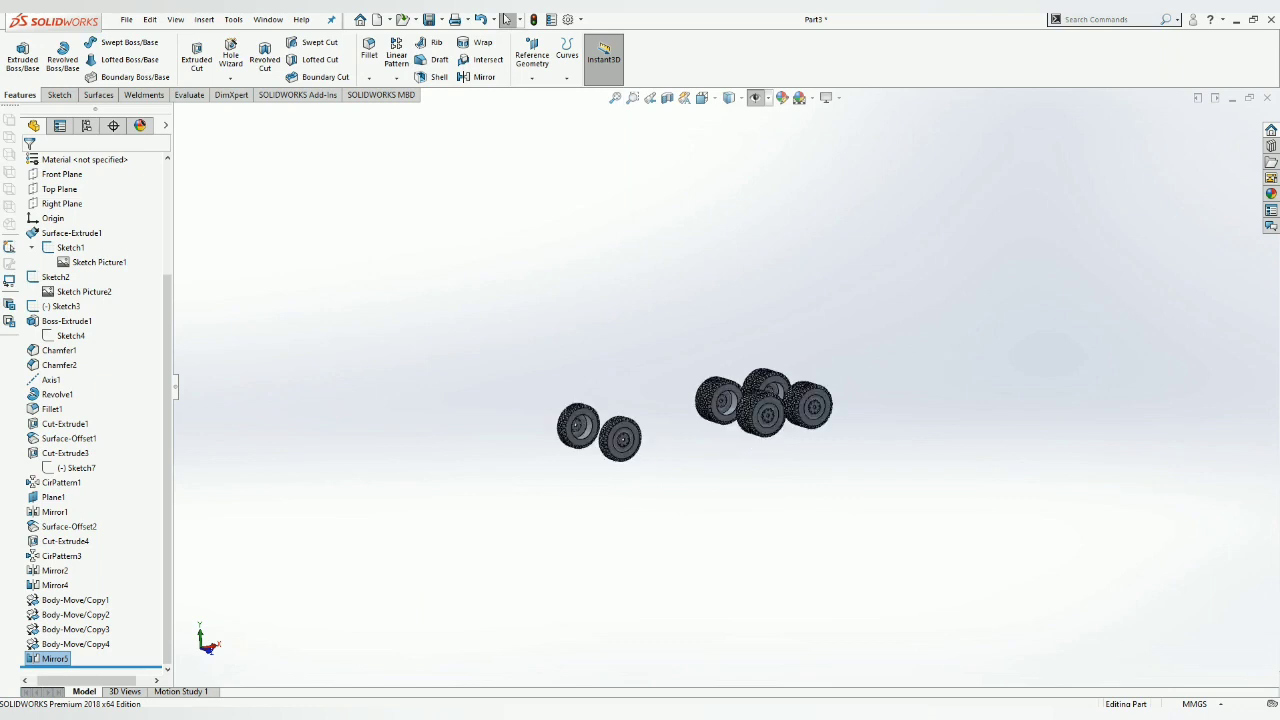
pyautogui.scroll(-1, 838, 340)
pyautogui.scroll(-1, 838, 340)
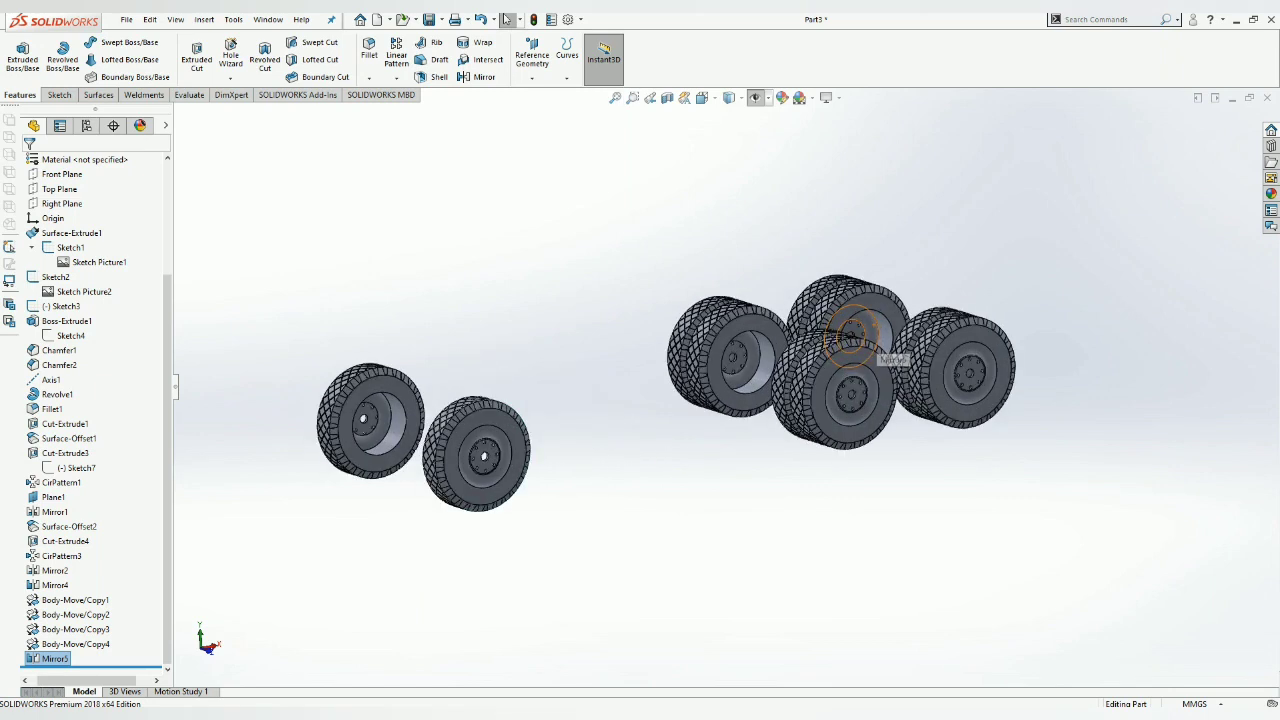
pyautogui.scroll(-1, 838, 340)
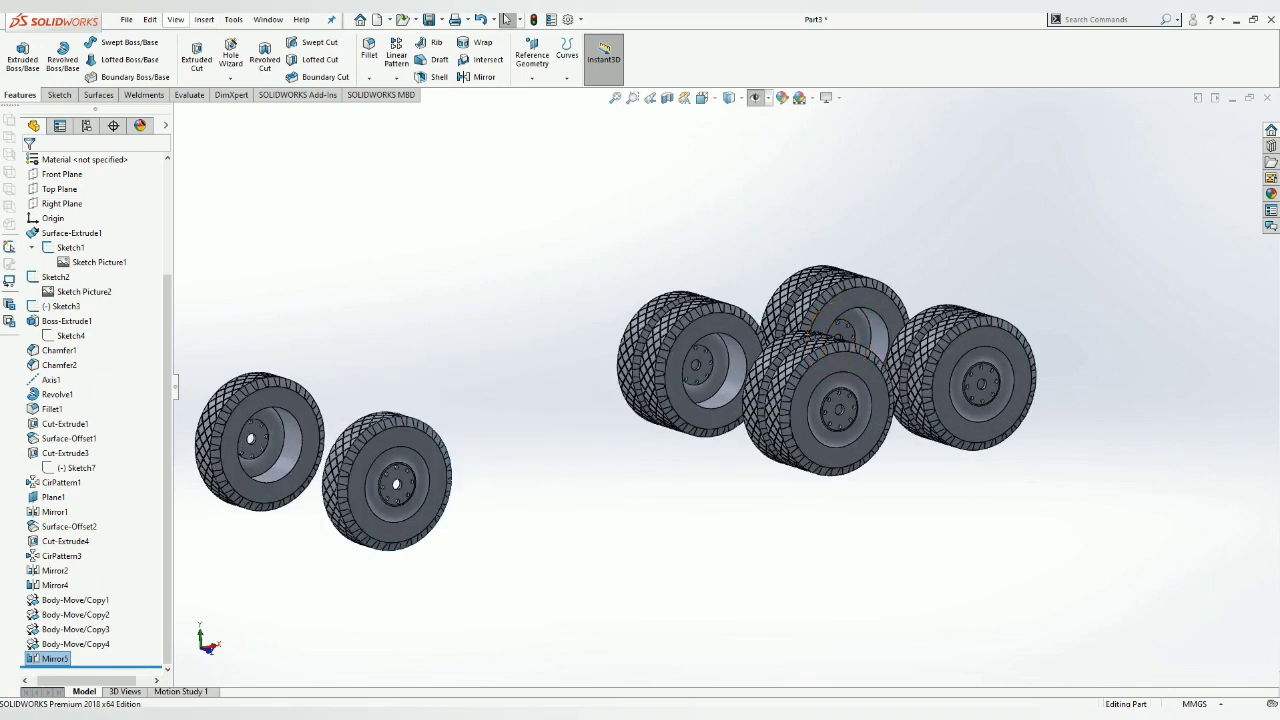
pyautogui.click(175, 19)
pyautogui.click(362, 54)
pyautogui.hotkey('ctrl', 's')
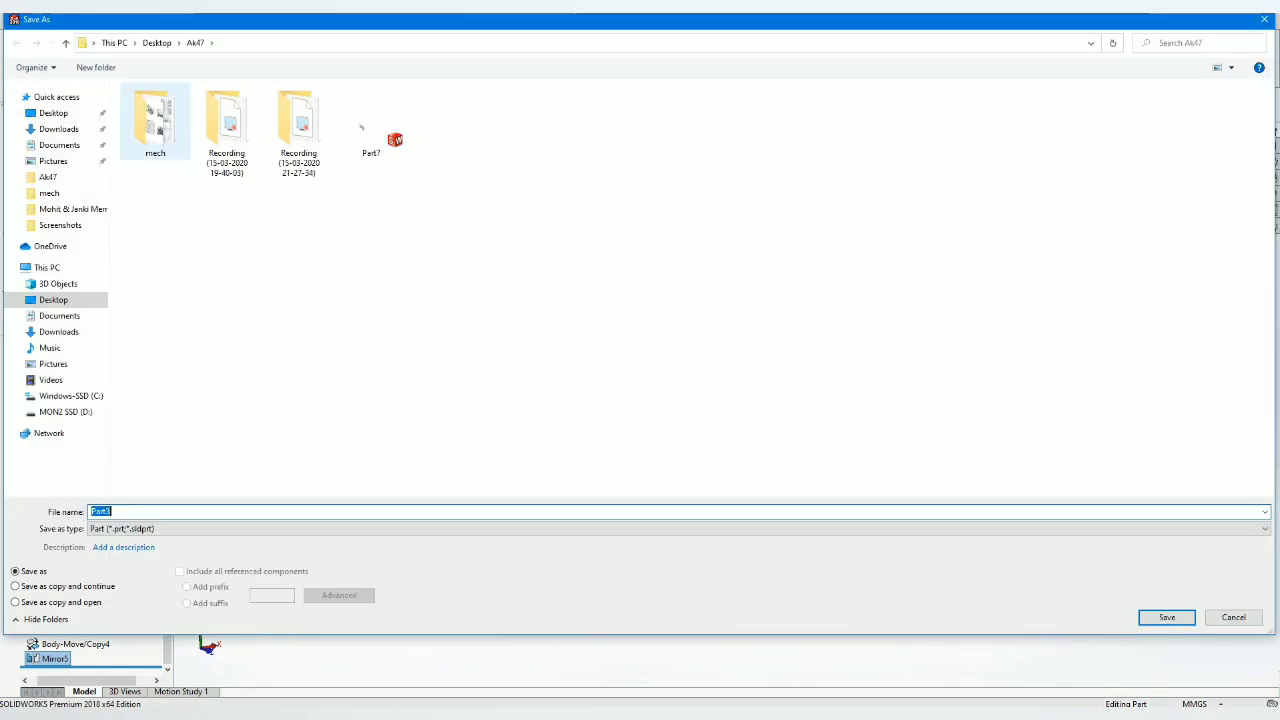
pyautogui.doubleClick(155, 120)
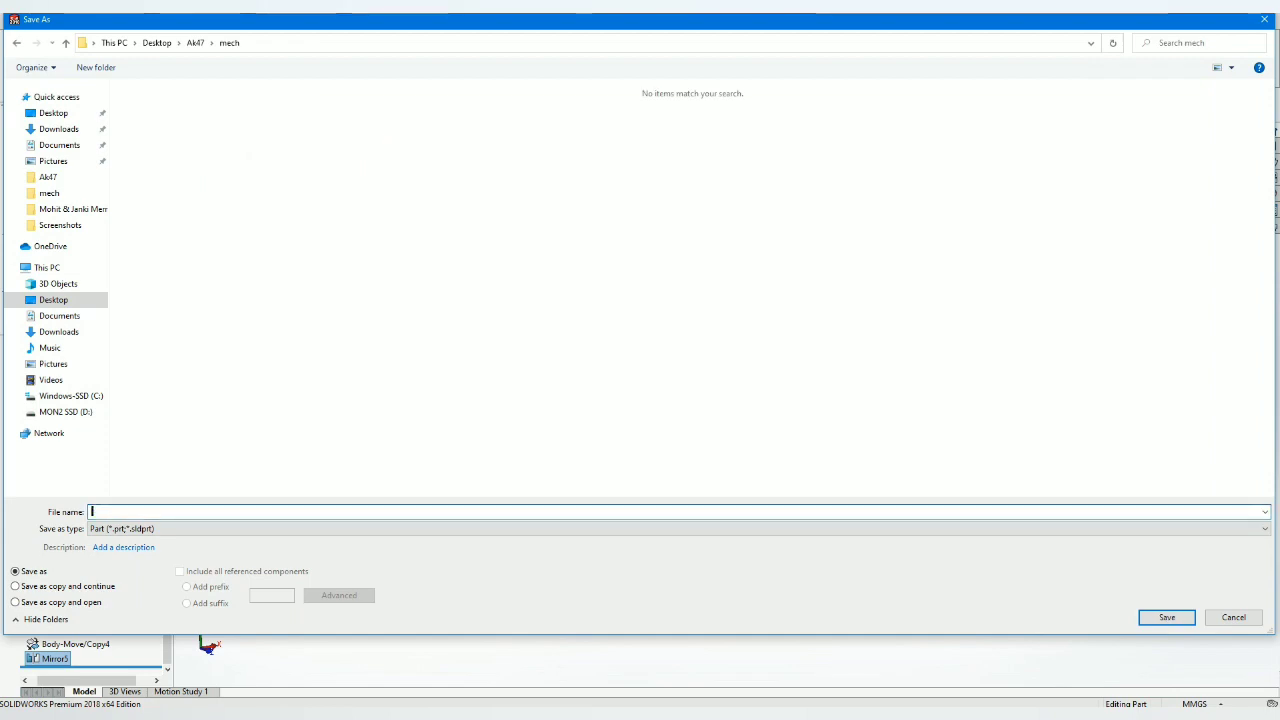
pyautogui.press('Escape')
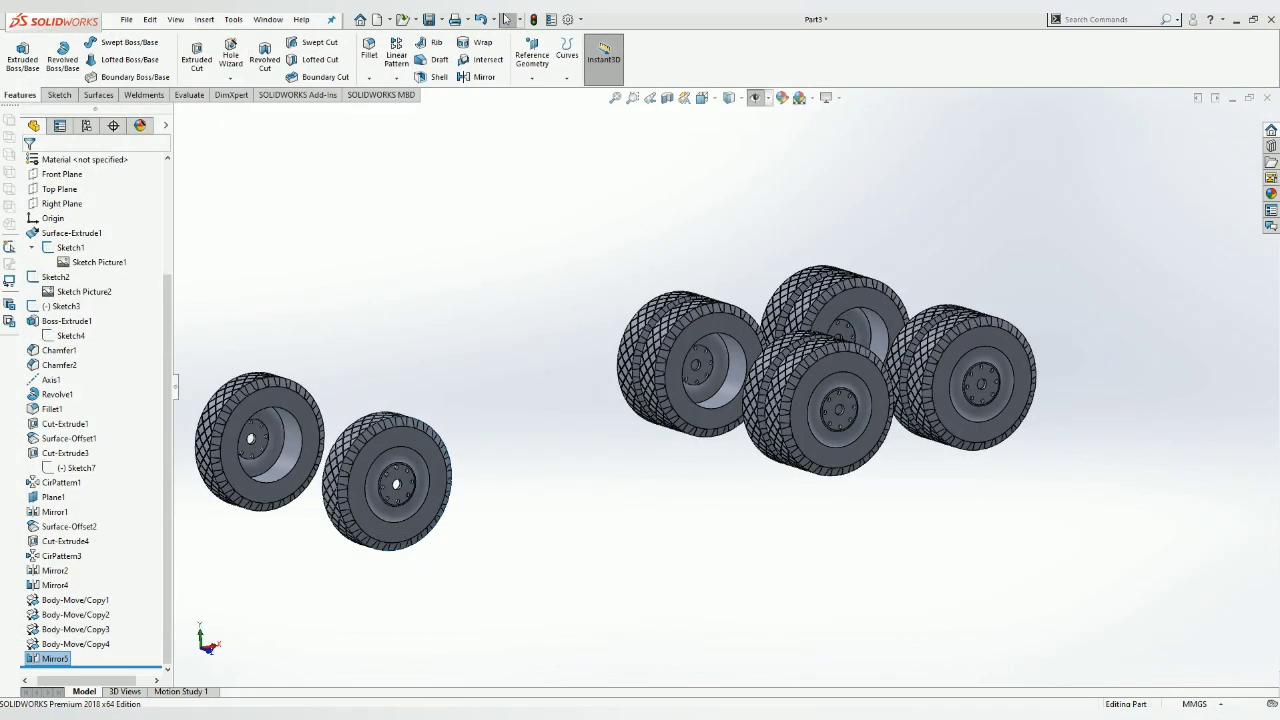